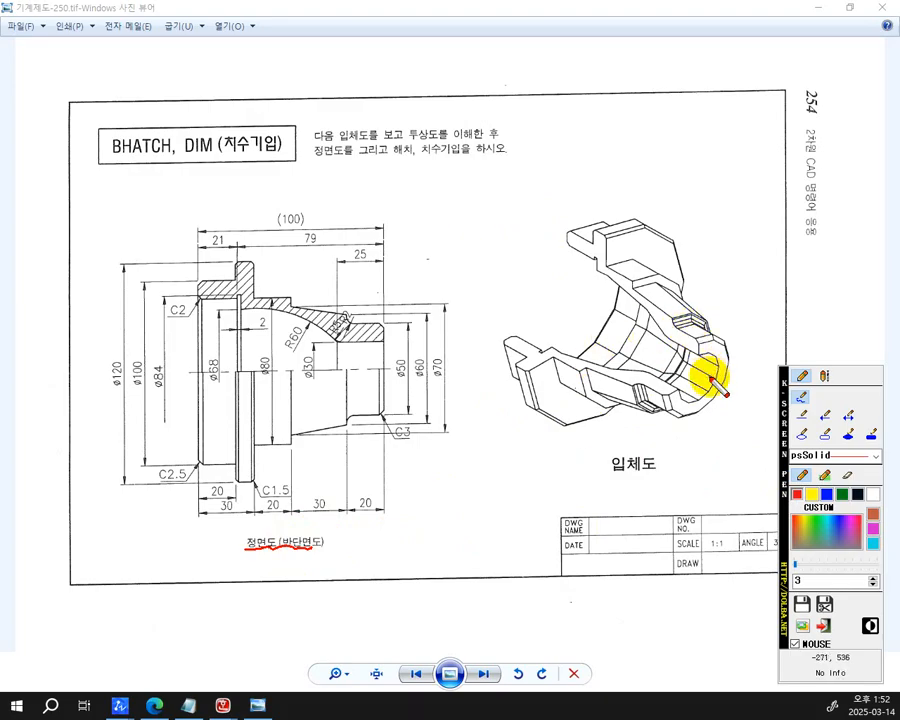
# Write (등각도) beside the 입체도 caption and circle the diameter dimensions of the front view in red pen
pyautogui.moveTo(684, 457)
pyautogui.mouseDown()
pyautogui.moveTo(706, 487)
pyautogui.moveTo(695, 465)
pyautogui.moveTo(731, 482)
pyautogui.mouseUp()
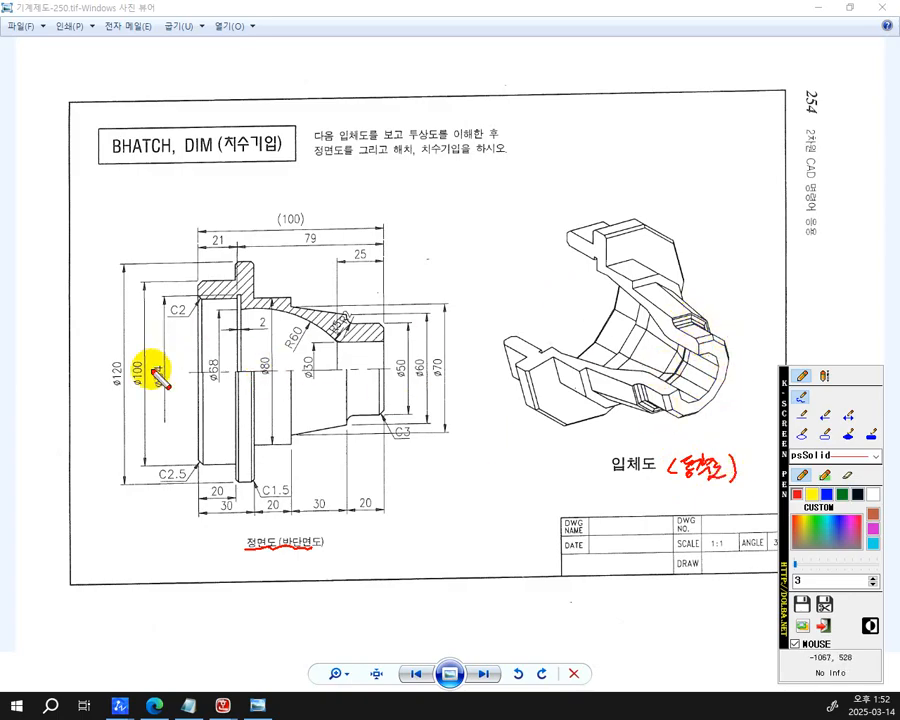
pyautogui.moveTo(110, 392)
pyautogui.mouseDown()
pyautogui.moveTo(114, 362)
pyautogui.moveTo(123, 385)
pyautogui.moveTo(169, 374)
pyautogui.moveTo(163, 386)
pyautogui.moveTo(235, 362)
pyautogui.moveTo(230, 380)
pyautogui.moveTo(274, 365)
pyautogui.moveTo(304, 373)
pyautogui.moveTo(321, 362)
pyautogui.mouseUp()
pyautogui.moveTo(397, 374)
pyautogui.mouseDown()
pyautogui.moveTo(420, 362)
pyautogui.moveTo(450, 366)
pyautogui.mouseUp()
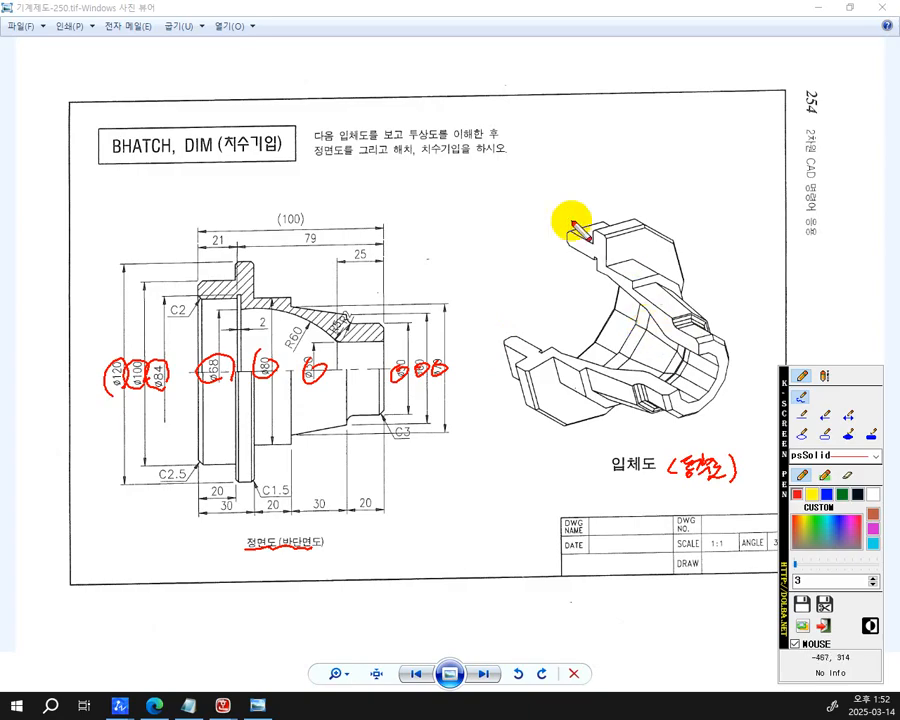
# Trace the cut planes and bore edge on the isometric view and circle the 반단면도 caption in red pen
pyautogui.moveTo(567, 209)
pyautogui.mouseDown()
pyautogui.moveTo(569, 309)
pyautogui.moveTo(484, 373)
pyautogui.mouseUp()
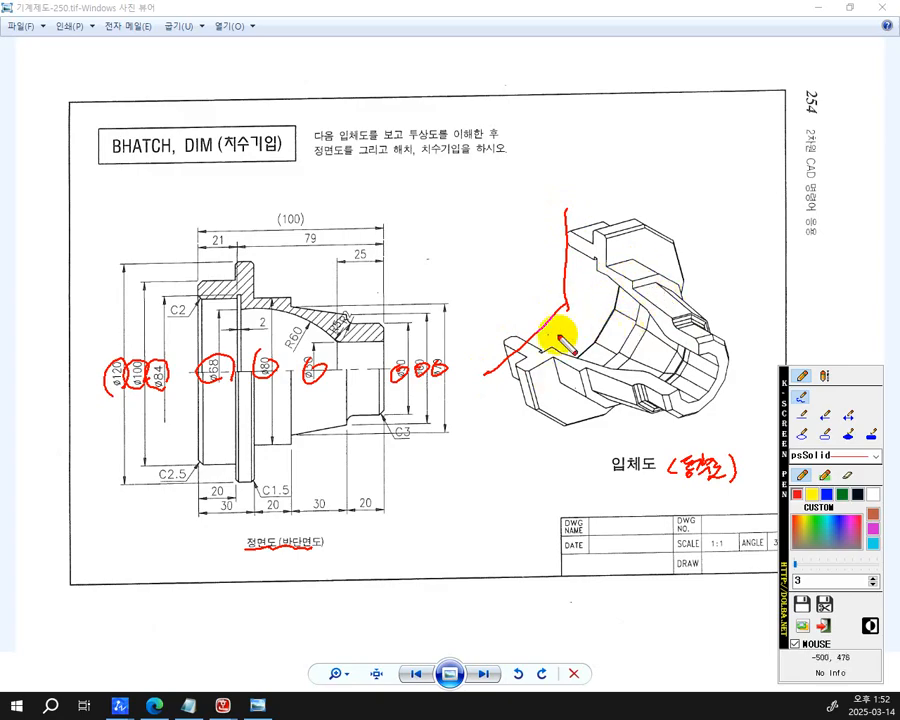
pyautogui.moveTo(302, 556)
pyautogui.mouseDown()
pyautogui.moveTo(258, 548)
pyautogui.moveTo(336, 540)
pyautogui.moveTo(300, 569)
pyautogui.moveTo(275, 558)
pyautogui.mouseUp()
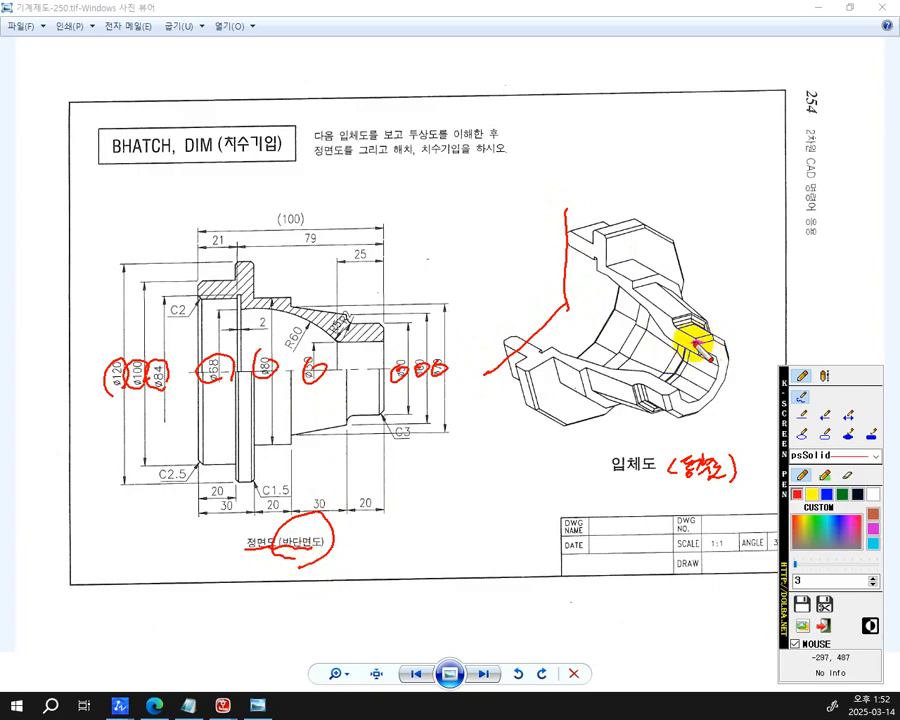
pyautogui.moveTo(700, 343); pyautogui.dragTo(679, 410)
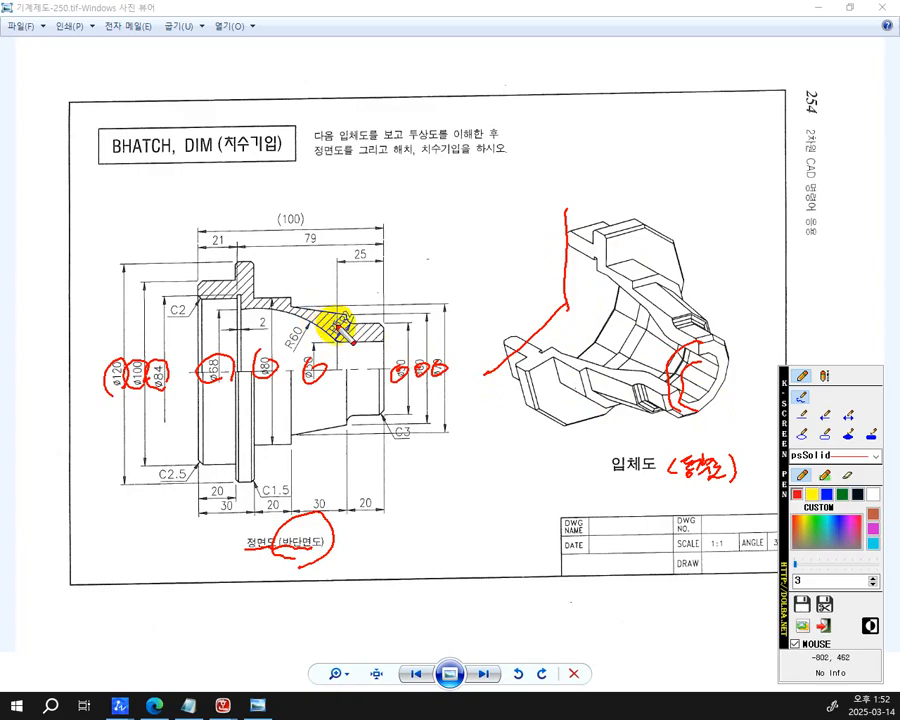
# Annotate the half section with 장점, 내부 and 외부, and label the 반단면도 caption 한쪽
pyautogui.moveTo(366, 330); pyautogui.dragTo(425, 263)
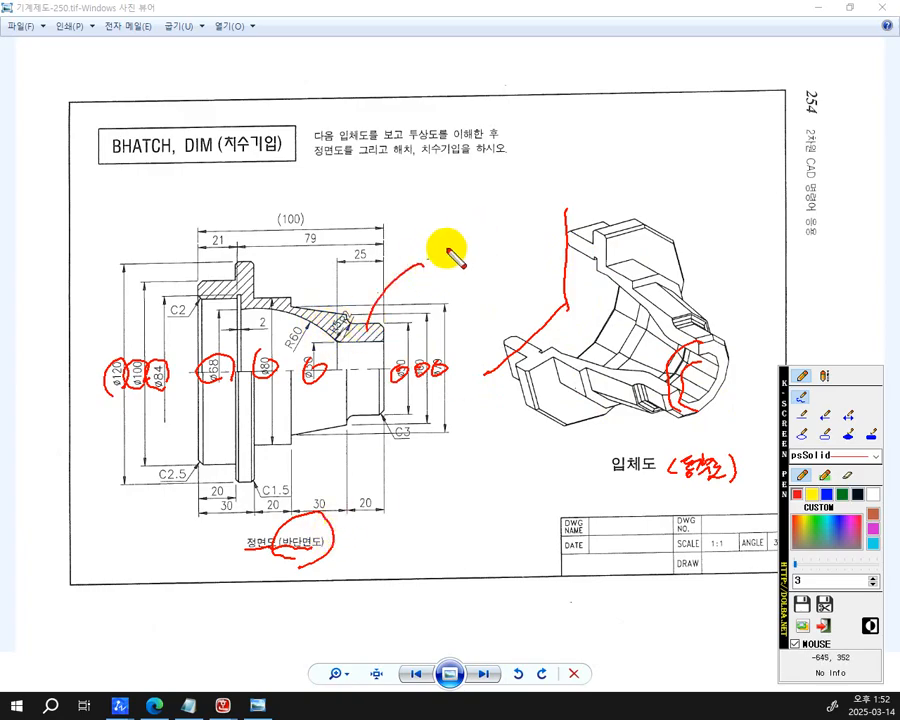
pyautogui.moveTo(447, 263)
pyautogui.mouseDown()
pyautogui.moveTo(452, 255)
pyautogui.moveTo(458, 265)
pyautogui.moveTo(471, 257)
pyautogui.moveTo(481, 264)
pyautogui.mouseUp()
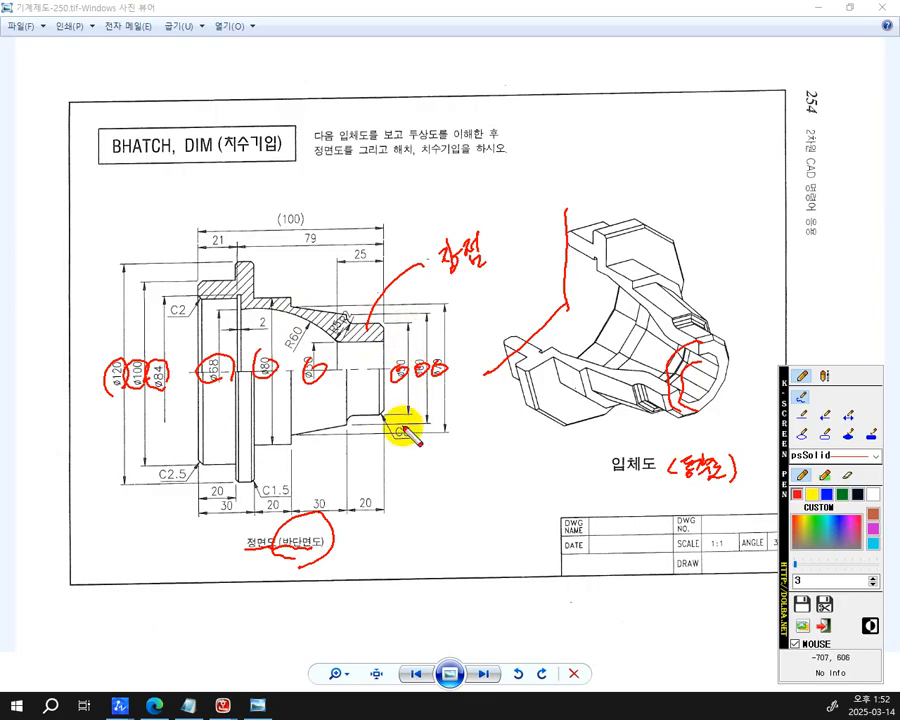
pyautogui.moveTo(340, 540); pyautogui.dragTo(326, 516)
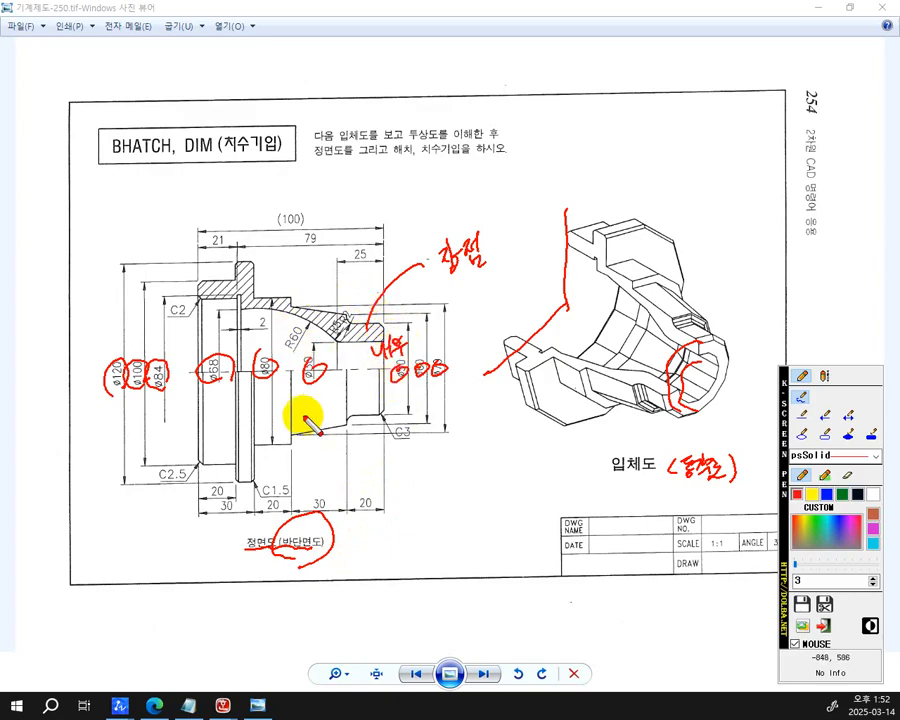
pyautogui.moveTo(324, 427)
pyautogui.mouseDown()
pyautogui.moveTo(332, 406)
pyautogui.moveTo(331, 427)
pyautogui.mouseUp()
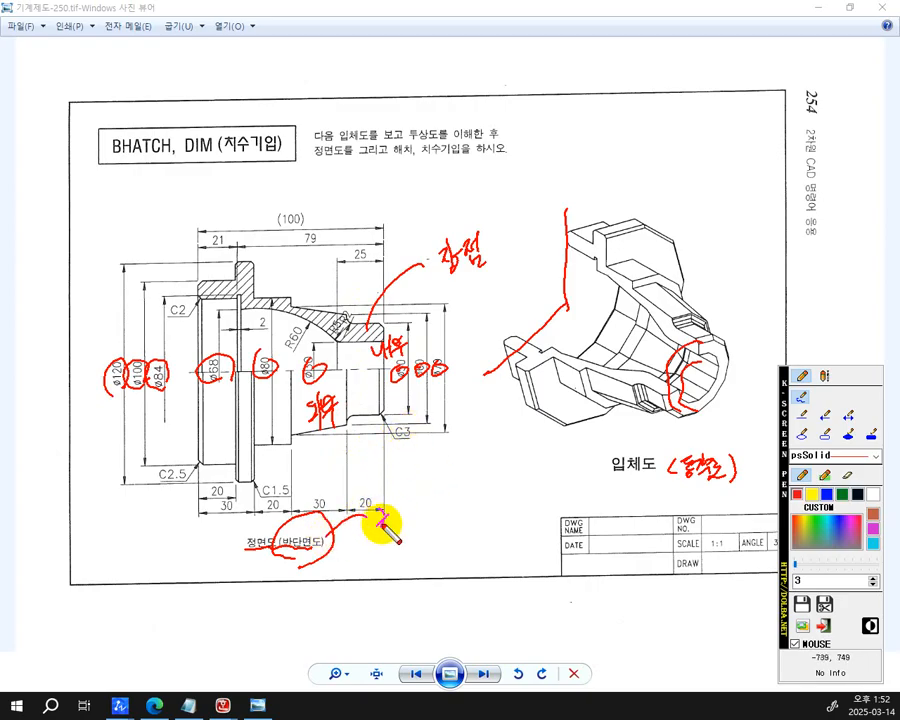
pyautogui.moveTo(384, 524)
pyautogui.mouseDown()
pyautogui.moveTo(392, 530)
pyautogui.moveTo(405, 502)
pyautogui.moveTo(418, 524)
pyautogui.mouseUp()
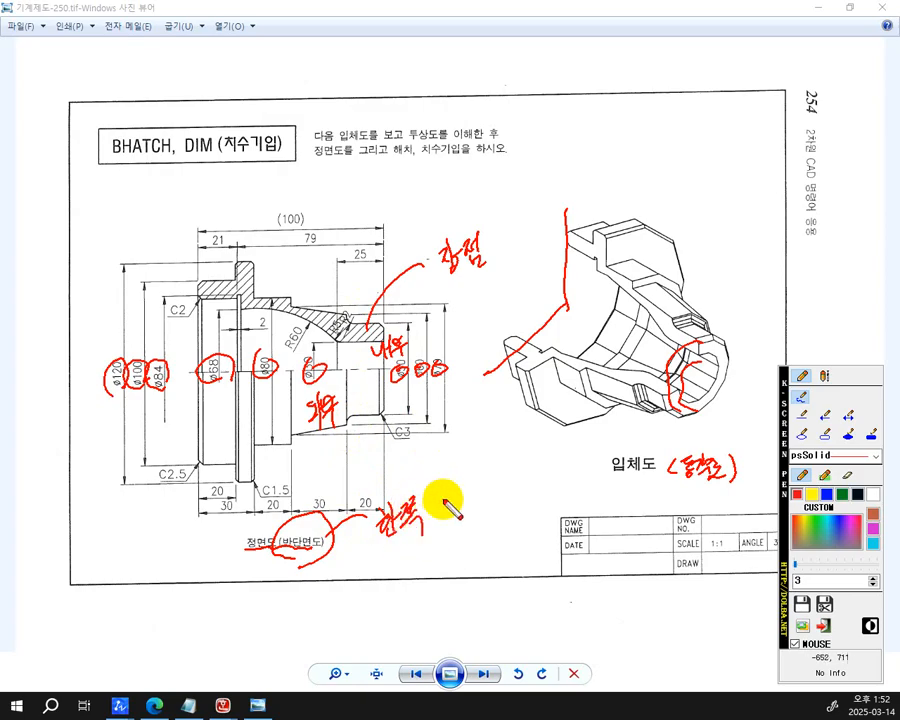
pyautogui.moveTo(363, 512); pyautogui.dragTo(437, 523)
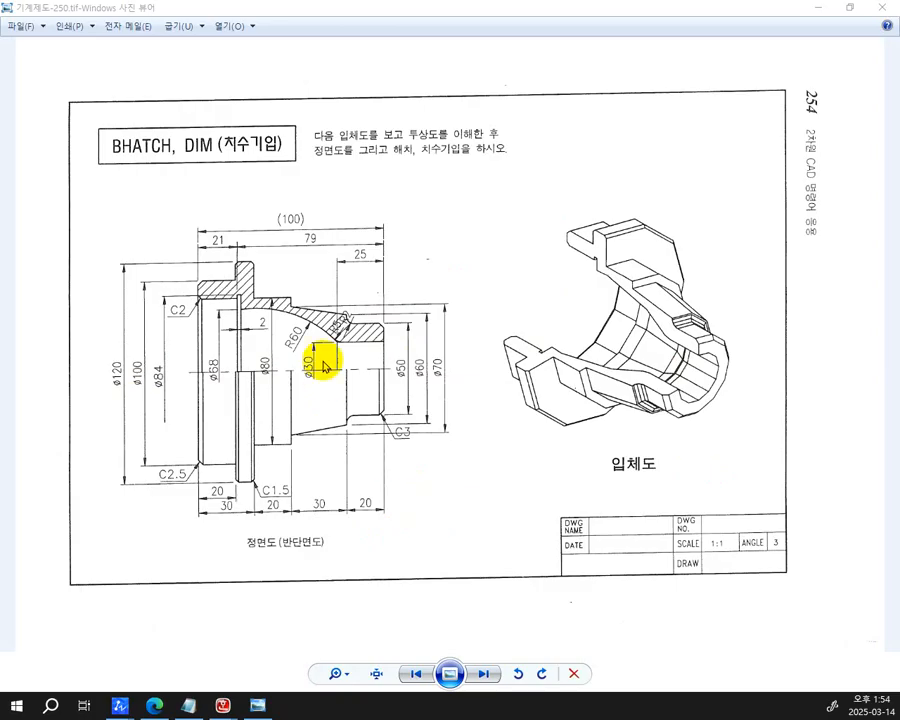
# Enlarge the reference drawing's front view and switch to 0314-단면도.dwg in ZWCAD
pyautogui.scroll(2, 360, 374)
pyautogui.scroll(-1, 360, 372)
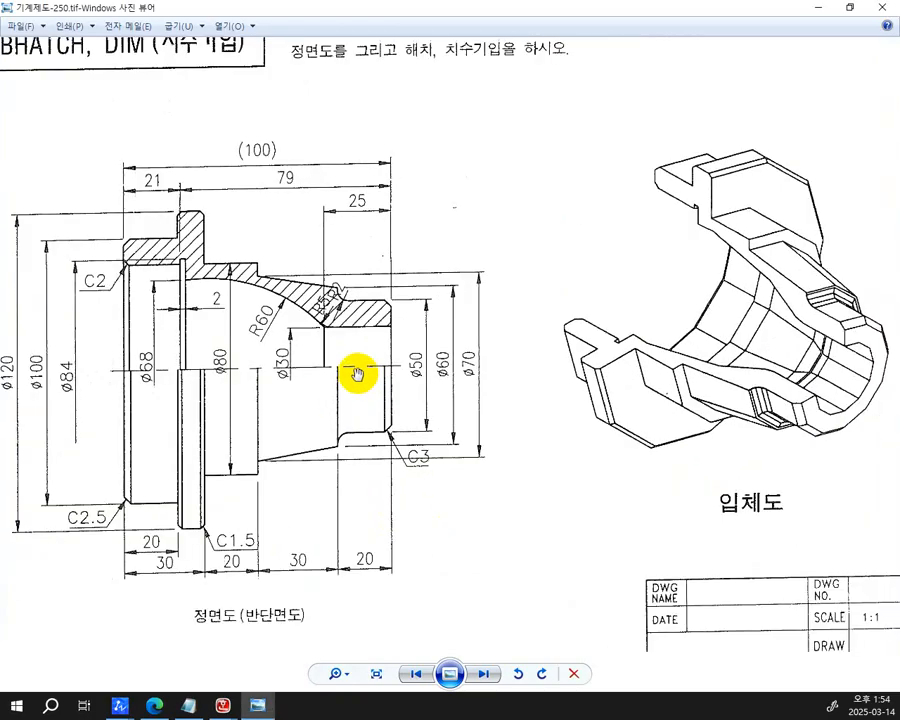
pyautogui.scroll(-1, 354, 364)
pyautogui.moveTo(352, 366); pyautogui.dragTo(279, 370)
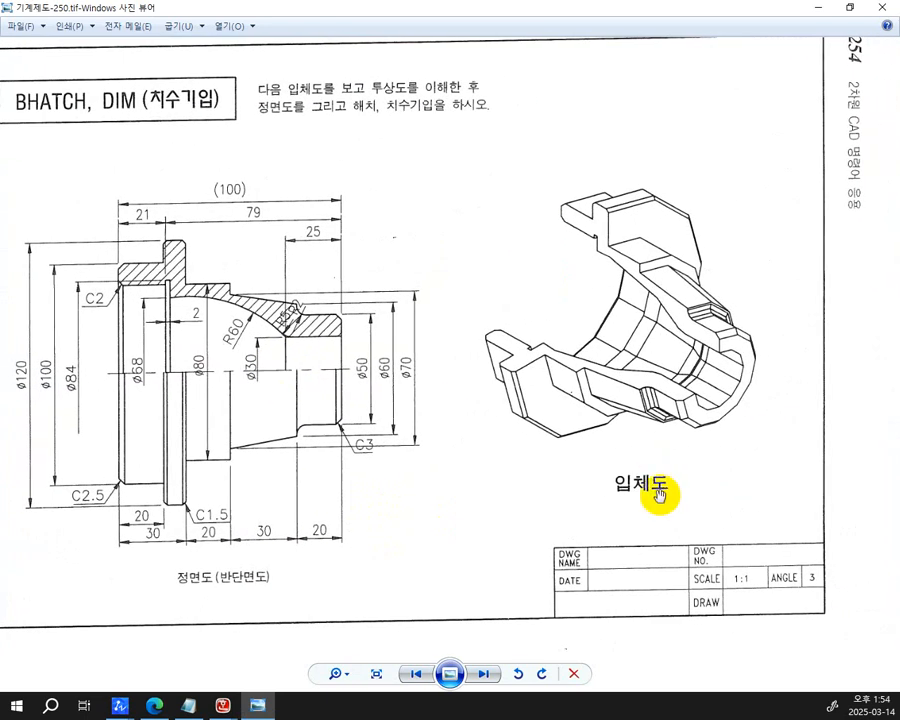
pyautogui.click(121, 706)
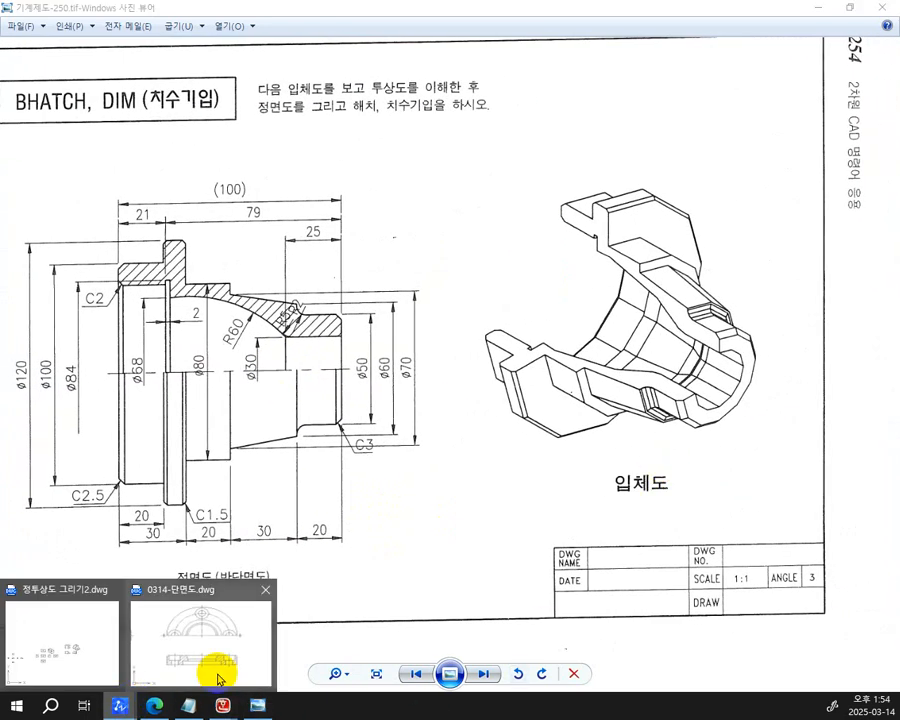
pyautogui.click(181, 663)
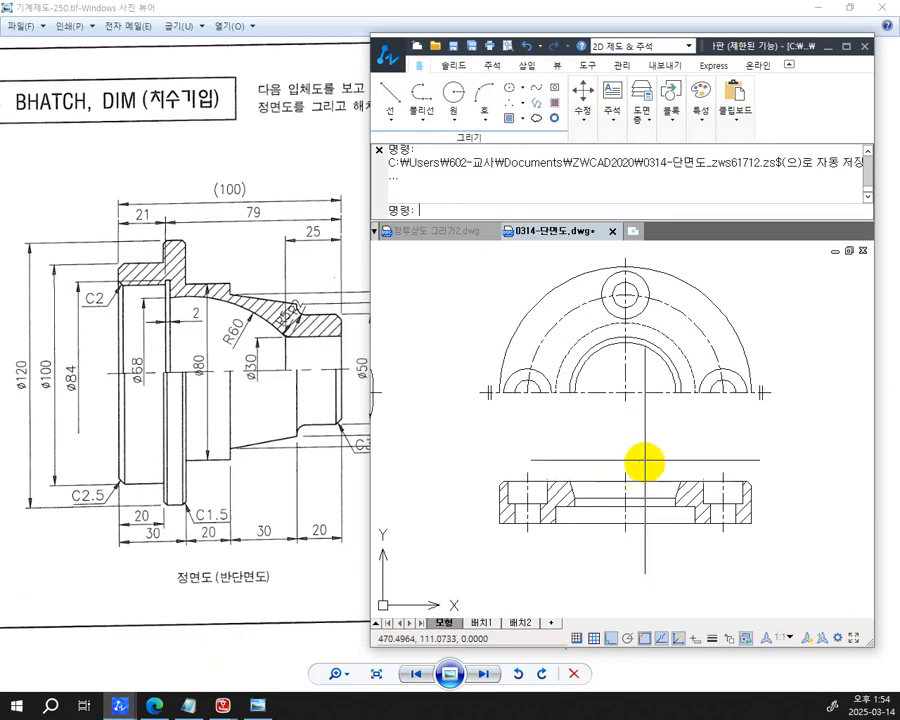
# Set the current linetype to CENTER for drawing in the empty area beside the existing section views
pyautogui.scroll(-4, 645, 462)
pyautogui.moveTo(699, 494); pyautogui.dragTo(674, 407, button='middle')
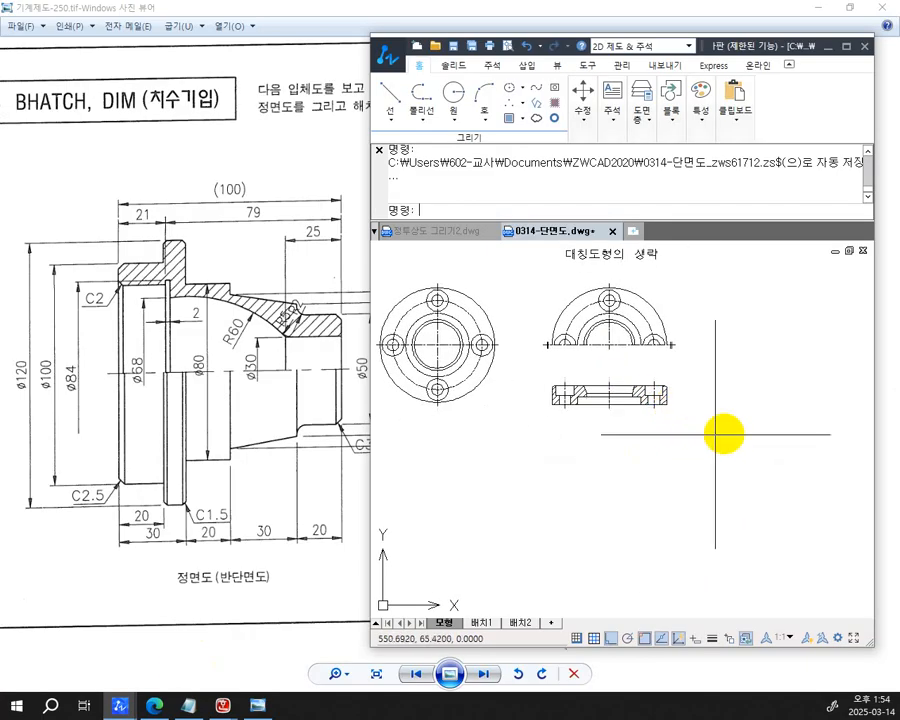
pyautogui.moveTo(723, 430); pyautogui.dragTo(554, 470, button='middle')
pyautogui.moveTo(639, 454); pyautogui.dragTo(578, 450, button='middle')
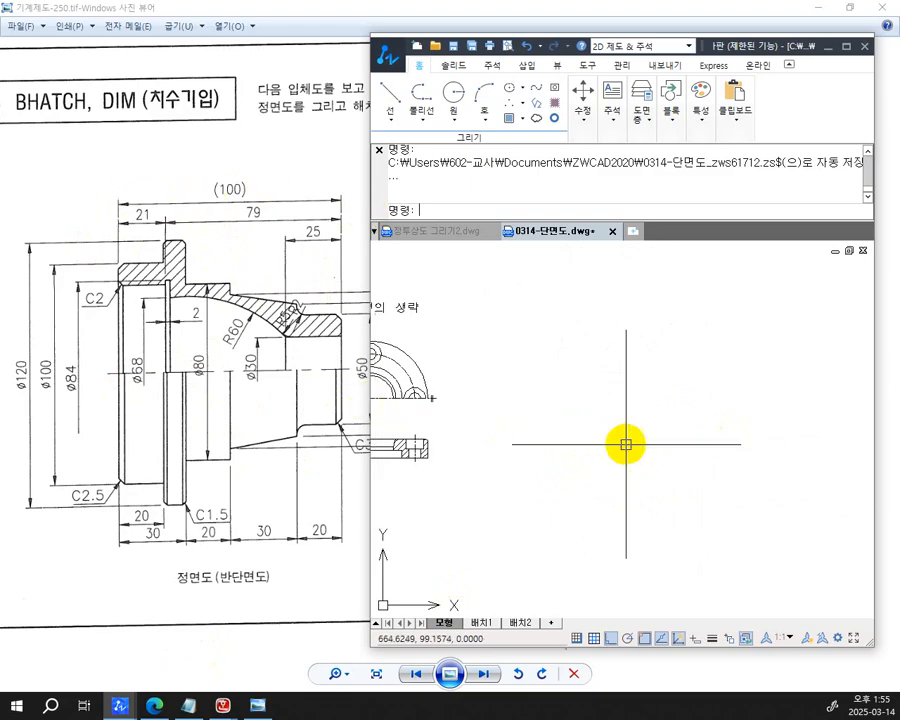
pyautogui.click(702, 128)
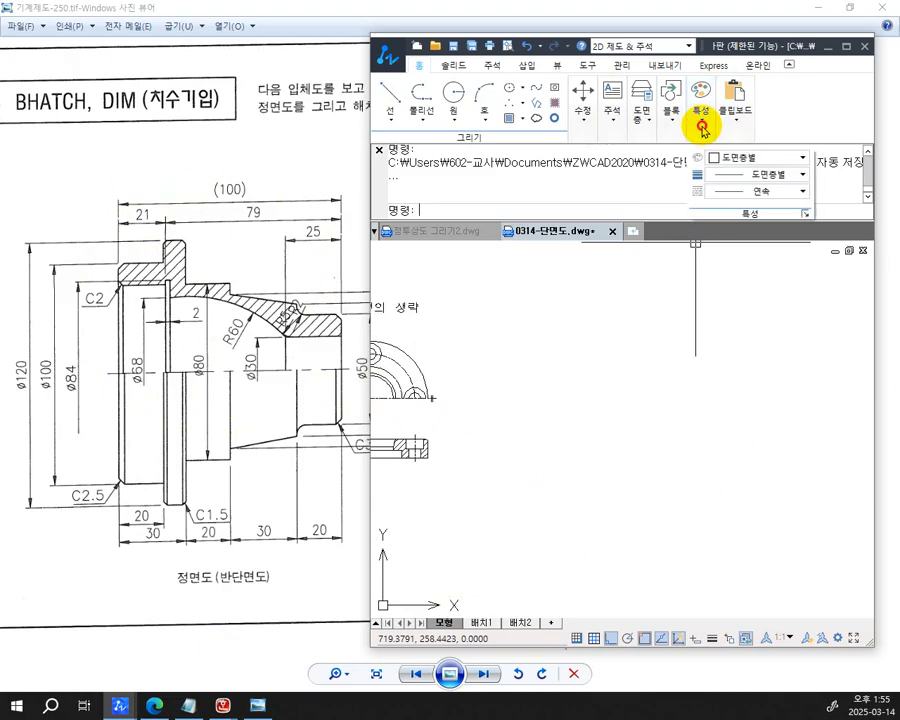
pyautogui.click(761, 191)
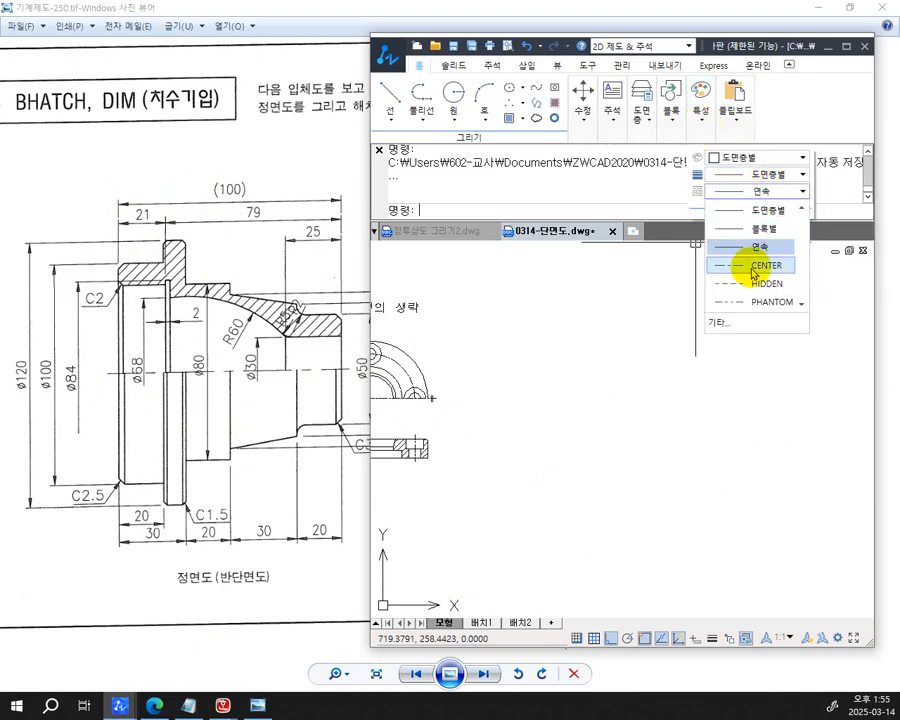
pyautogui.click(757, 266)
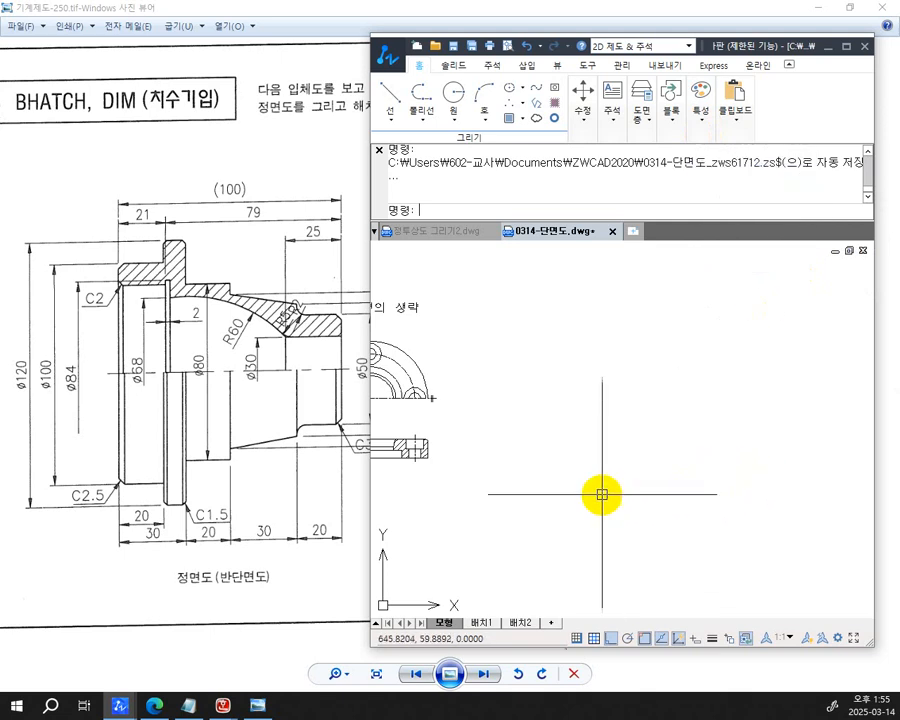
# Draw a horizontal centre line 100 long with Ortho on, in the empty area beside the existing views
pyautogui.write('L')
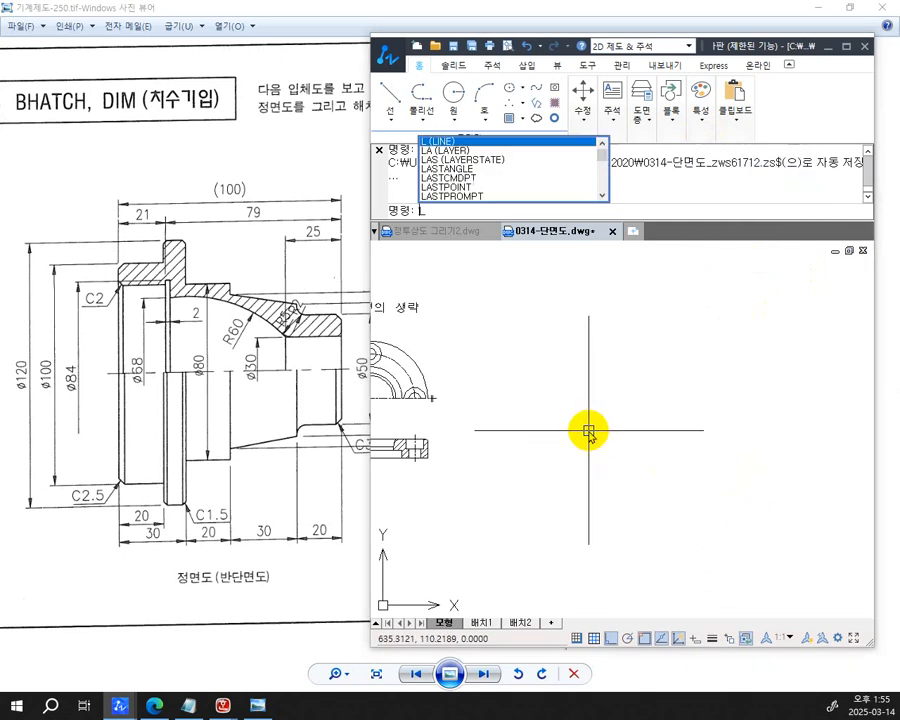
pyautogui.press('Return')
pyautogui.click(569, 391)
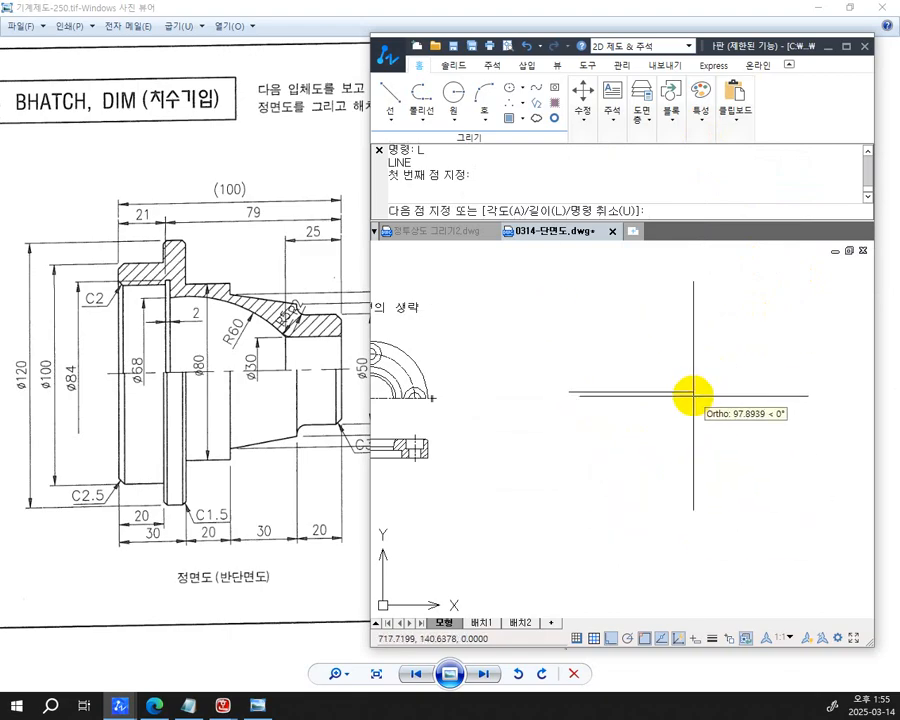
pyautogui.press('F8')
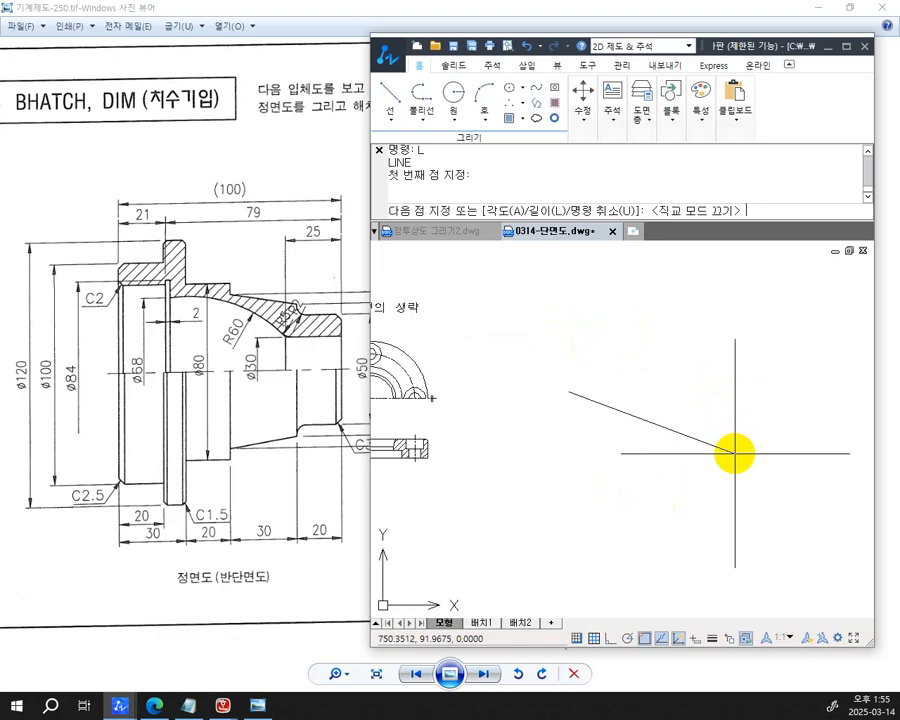
pyautogui.press('F8')
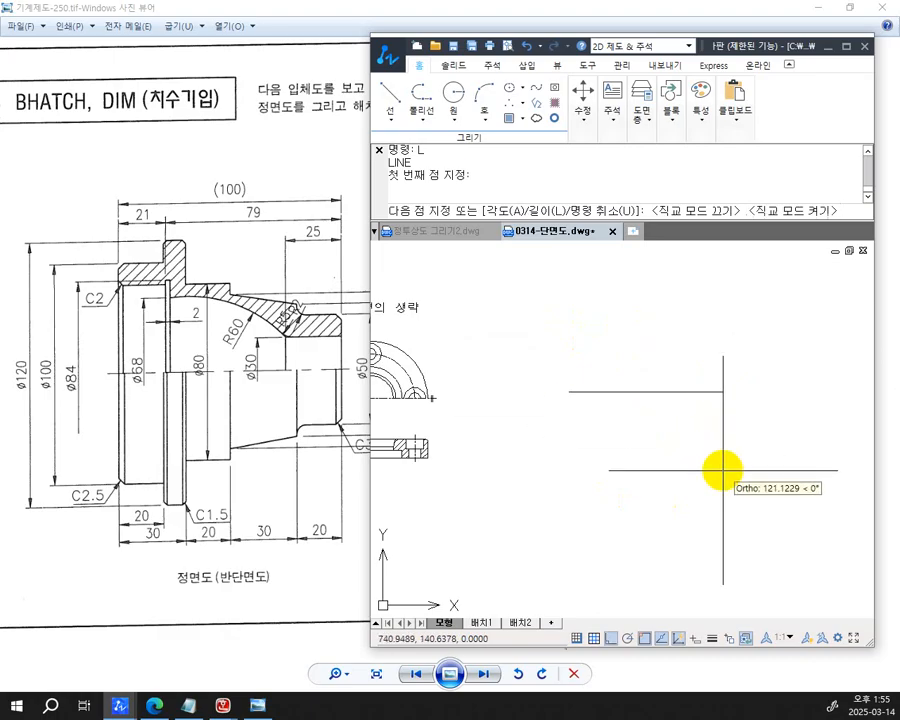
pyautogui.write('100')
pyautogui.press('Return')
pyautogui.press('Return')
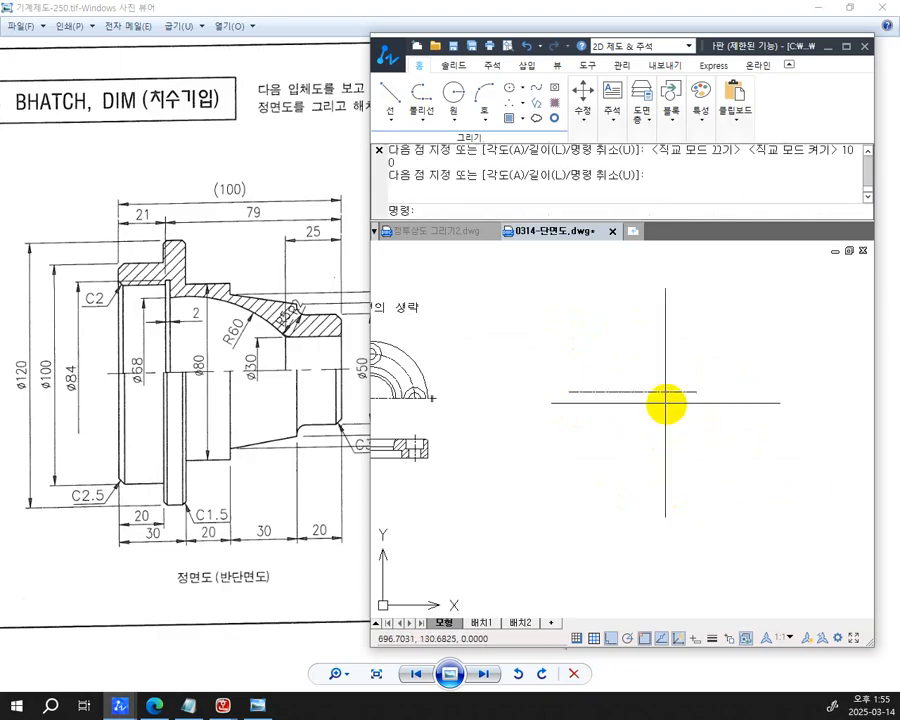
# Set the current linetype back to continuous (연속) for the part's outline
pyautogui.scroll(3, 666, 404)
pyautogui.moveTo(658, 404); pyautogui.dragTo(657, 496, button='middle')
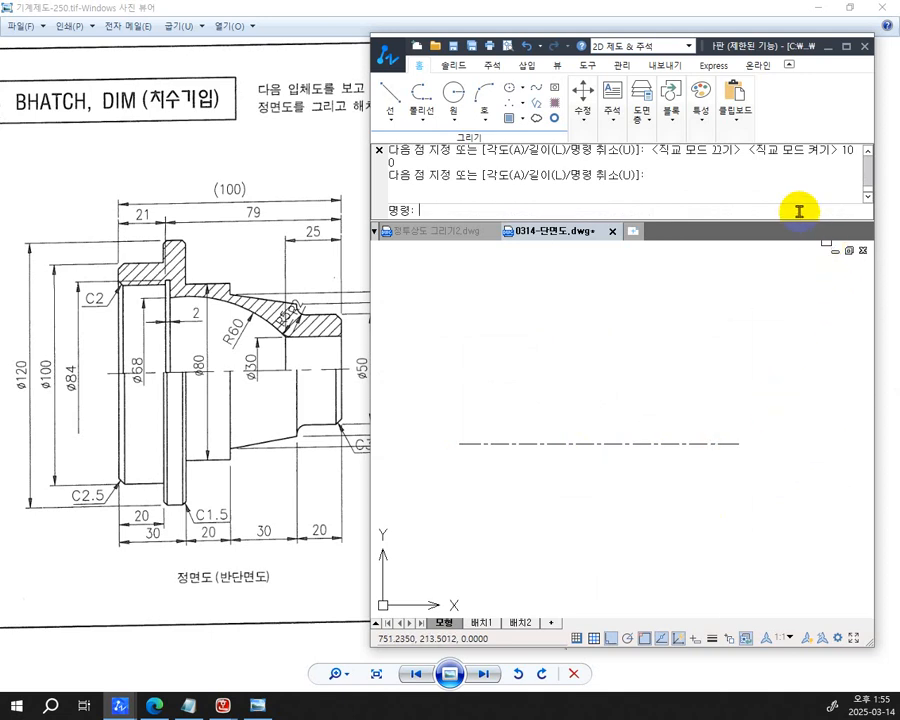
pyautogui.click(704, 130)
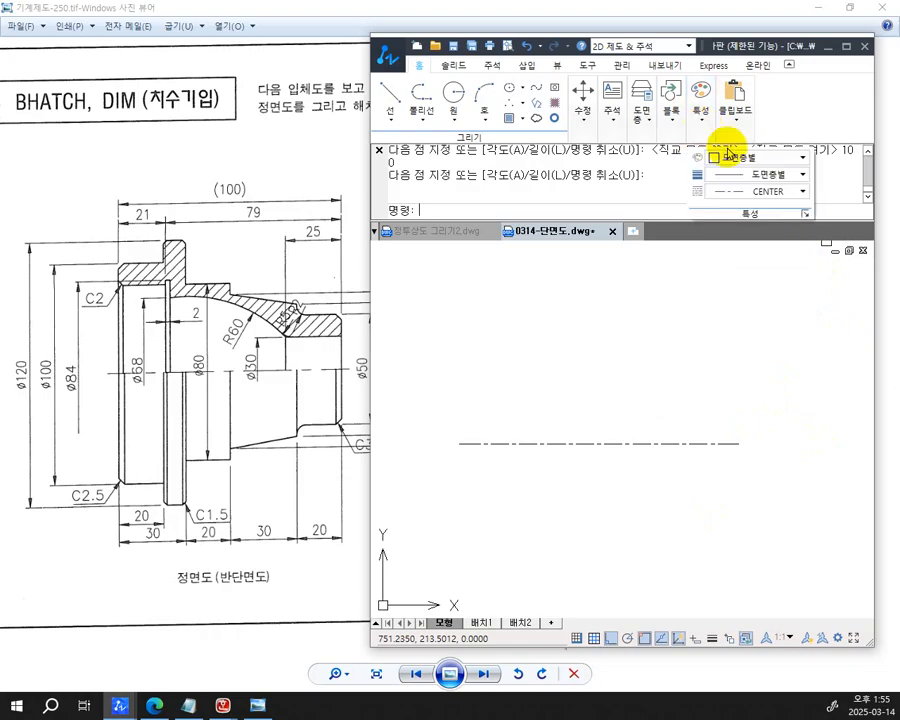
pyautogui.click(762, 191)
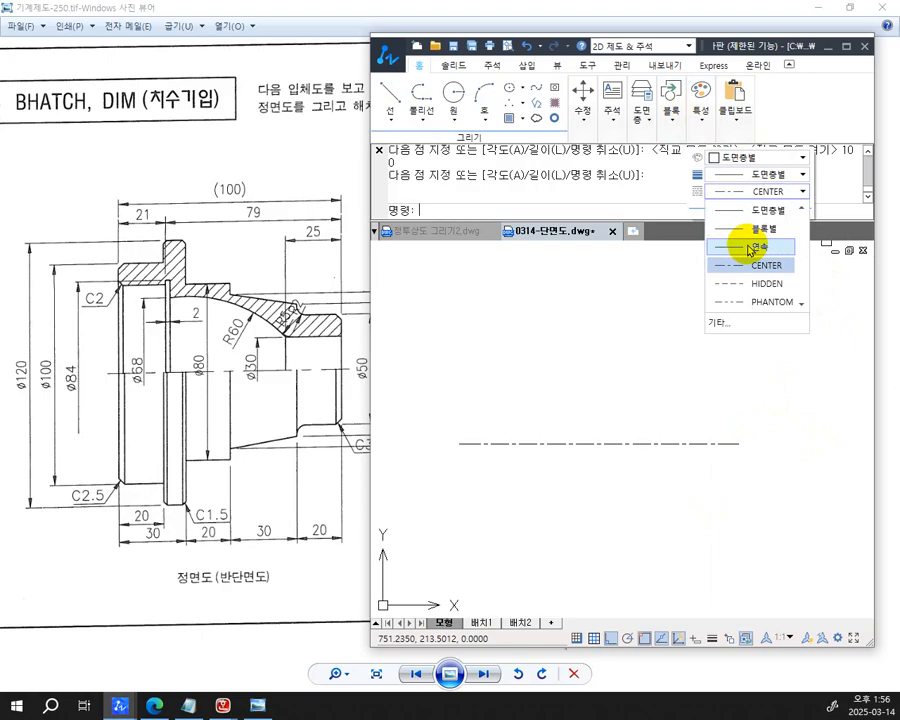
pyautogui.click(754, 247)
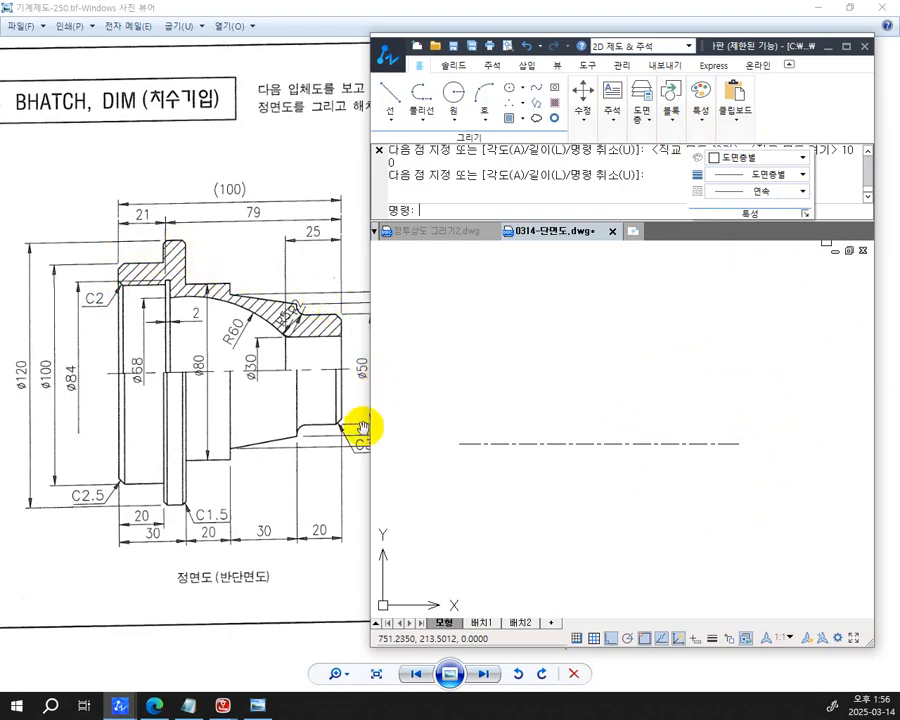
# Restore the image viewer to a smaller window beside ZWCAD with the front view enlarged, and return to the ZWCAD drawing
pyautogui.moveTo(314, 461); pyautogui.dragTo(302, 452)
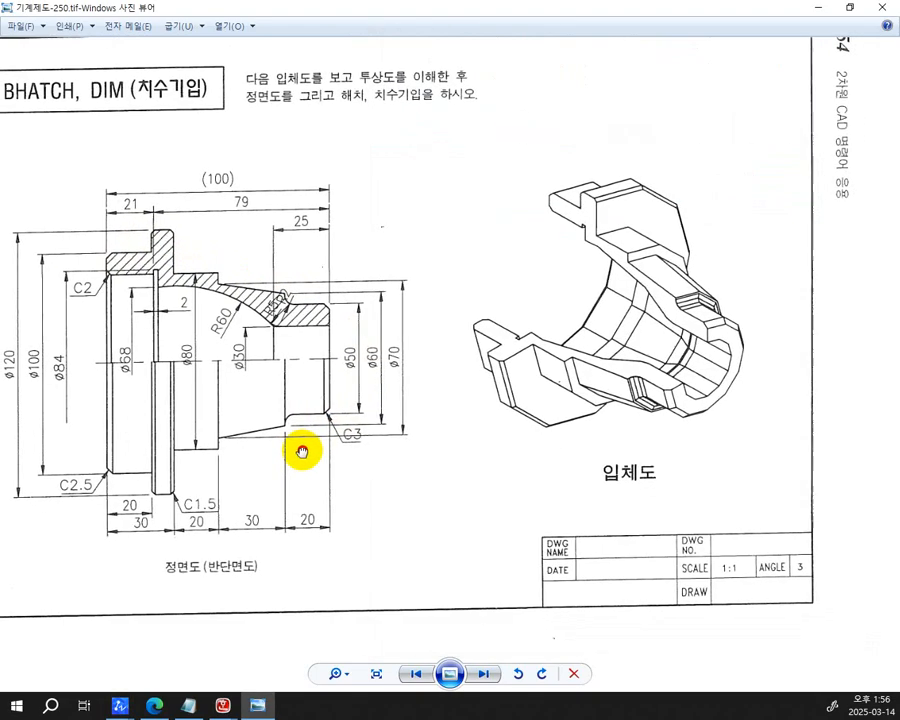
pyautogui.scroll(-2, 304, 452)
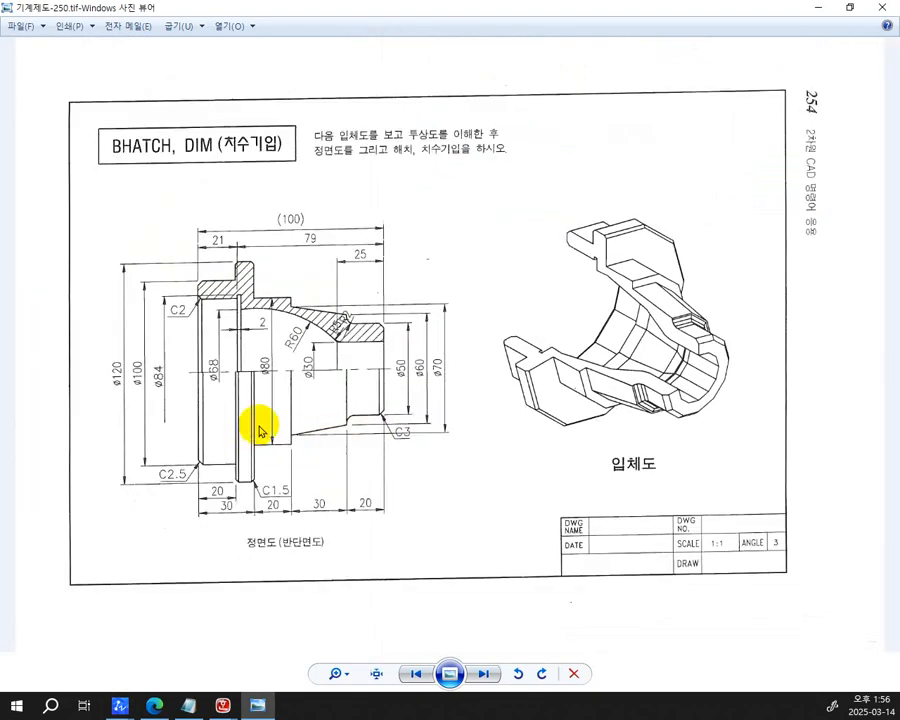
pyautogui.moveTo(575, 15)
pyautogui.mouseDown()
pyautogui.moveTo(274, 34)
pyautogui.moveTo(200, 24)
pyautogui.mouseUp()
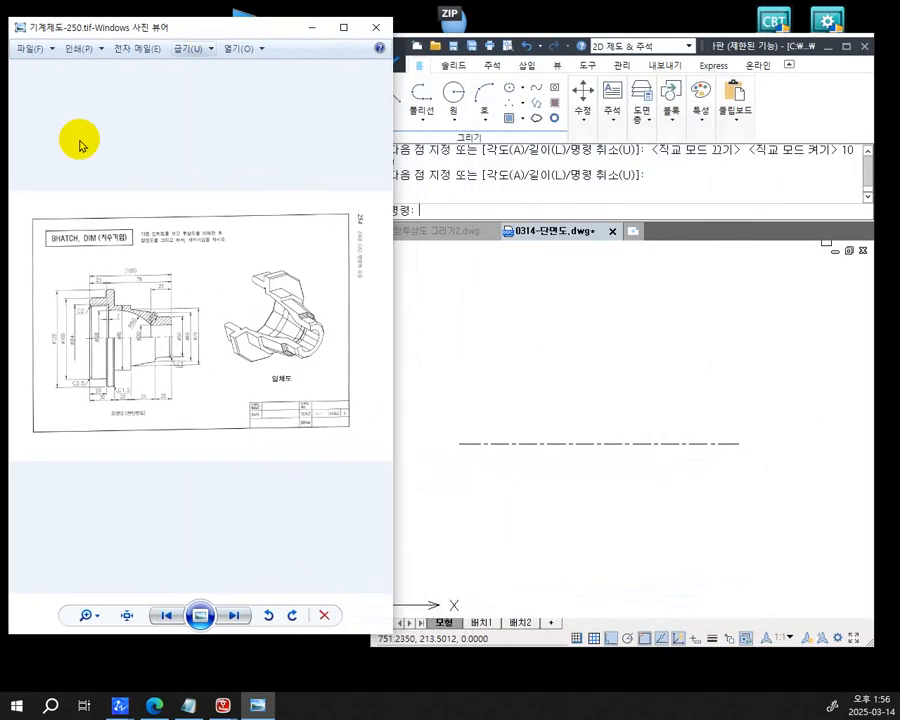
pyautogui.scroll(2, 100, 360)
pyautogui.scroll(4, 121, 393)
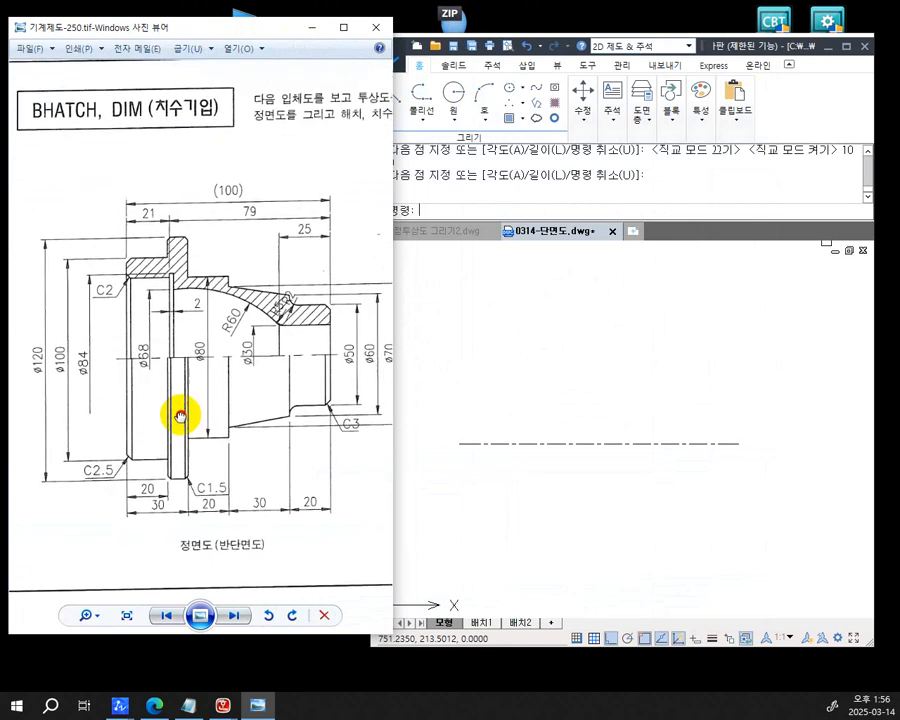
pyautogui.moveTo(155, 416); pyautogui.dragTo(161, 415)
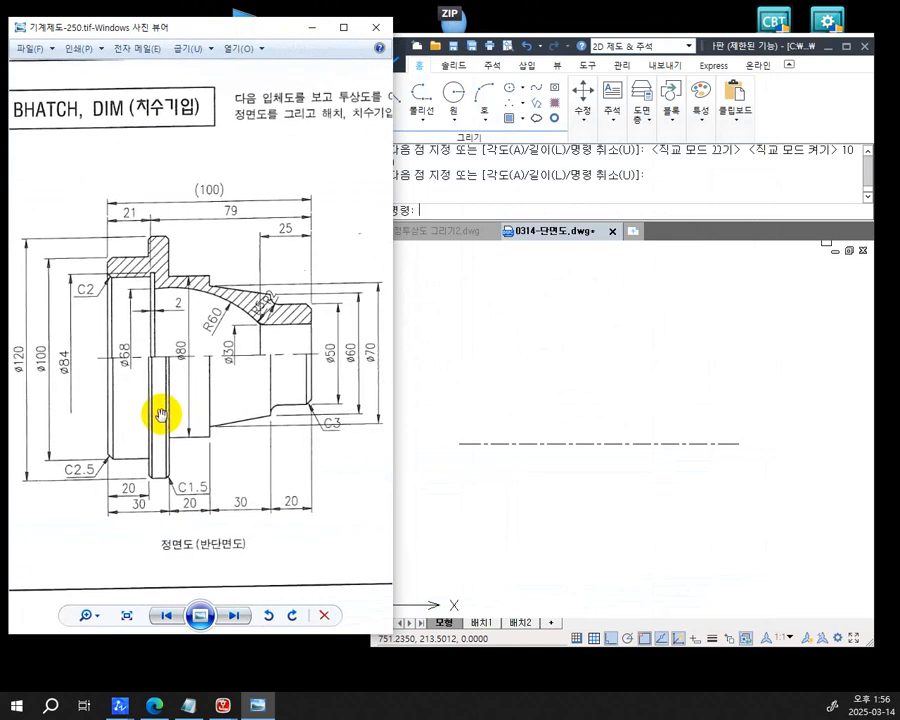
pyautogui.click(595, 331)
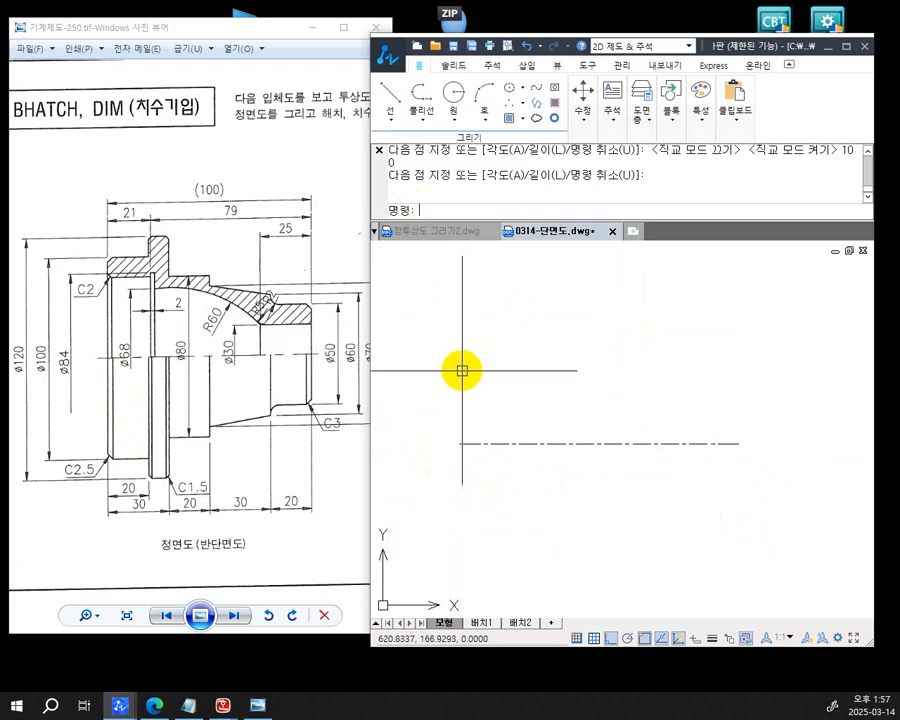
# Start a multiline with zero (0값) justification and set its scale to 100 for the Ø100 section
pyautogui.write('ML')
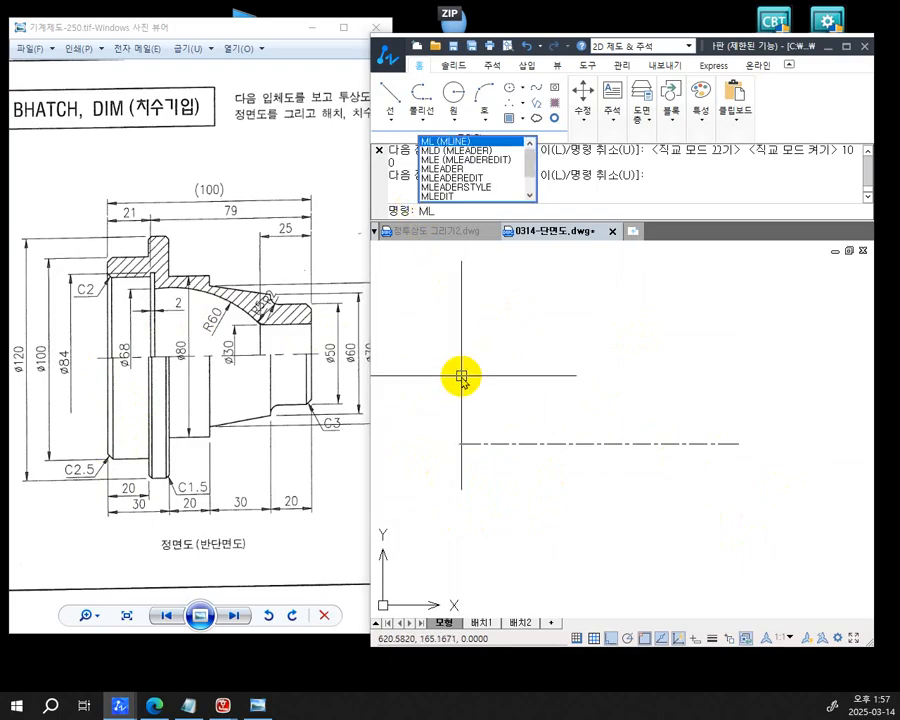
pyautogui.press('Return')
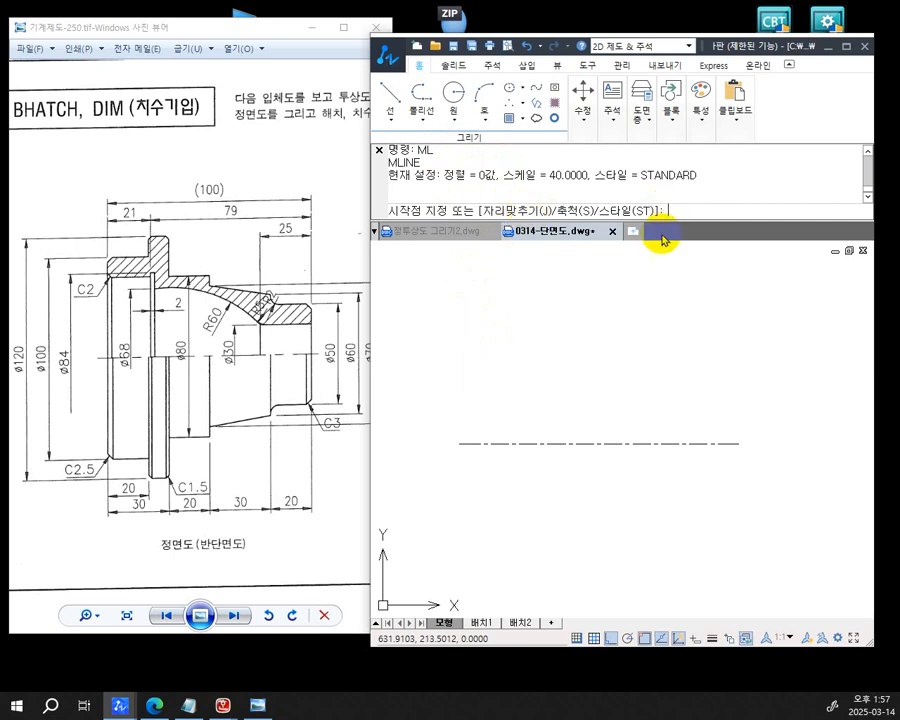
pyautogui.press('Return')
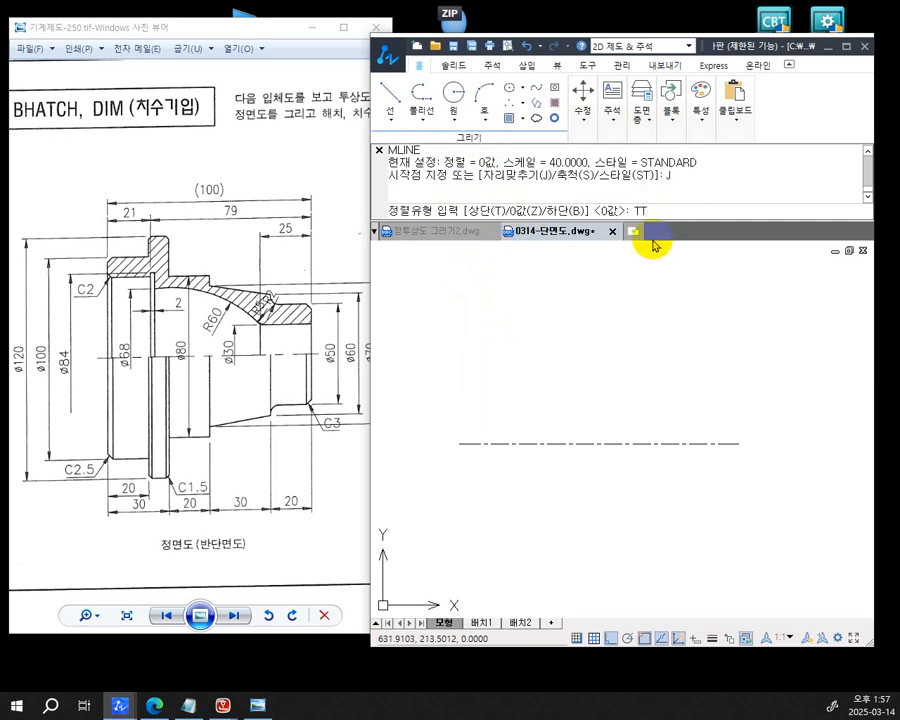
pyautogui.press('Return')
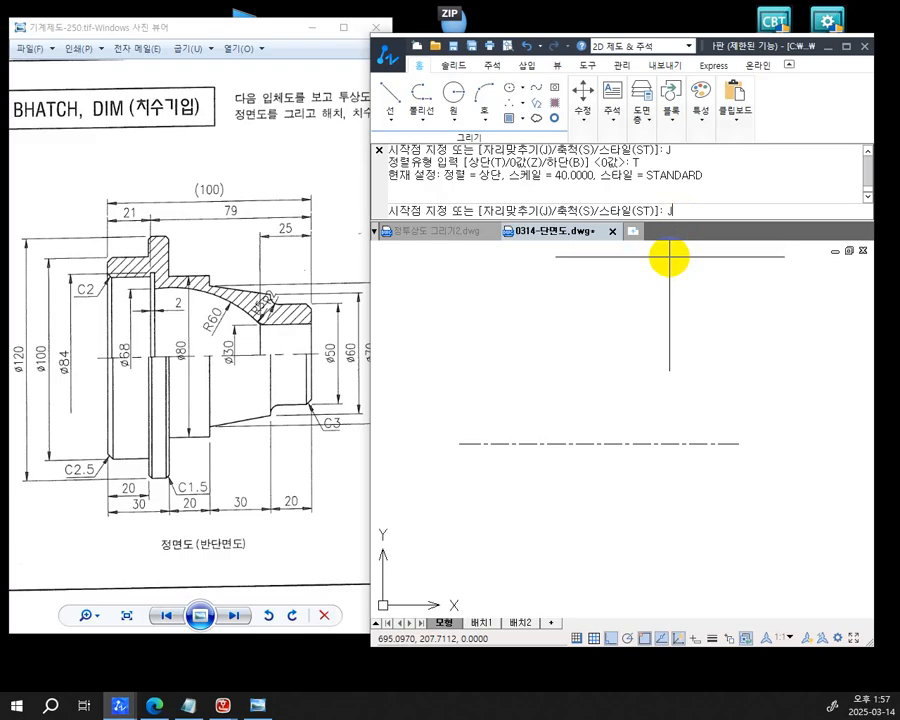
pyautogui.press('Return')
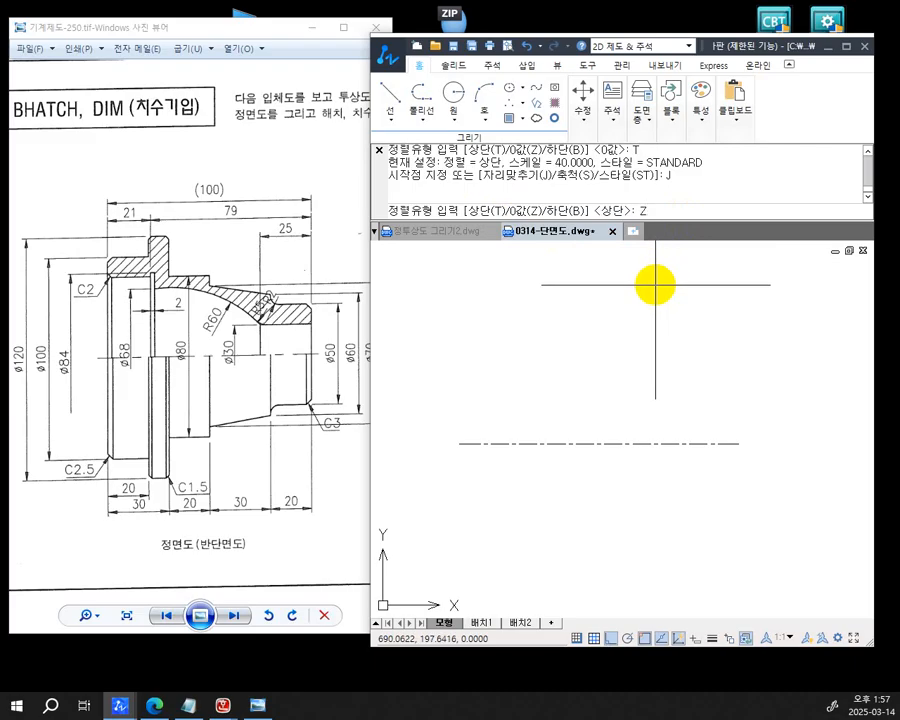
pyautogui.press('Return')
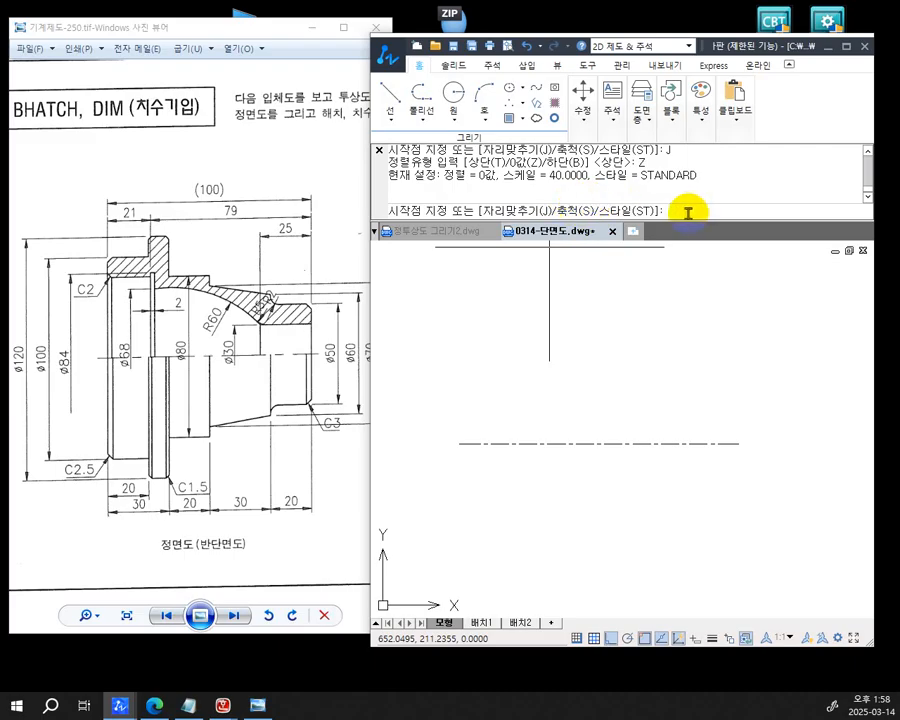
pyautogui.press('Return')
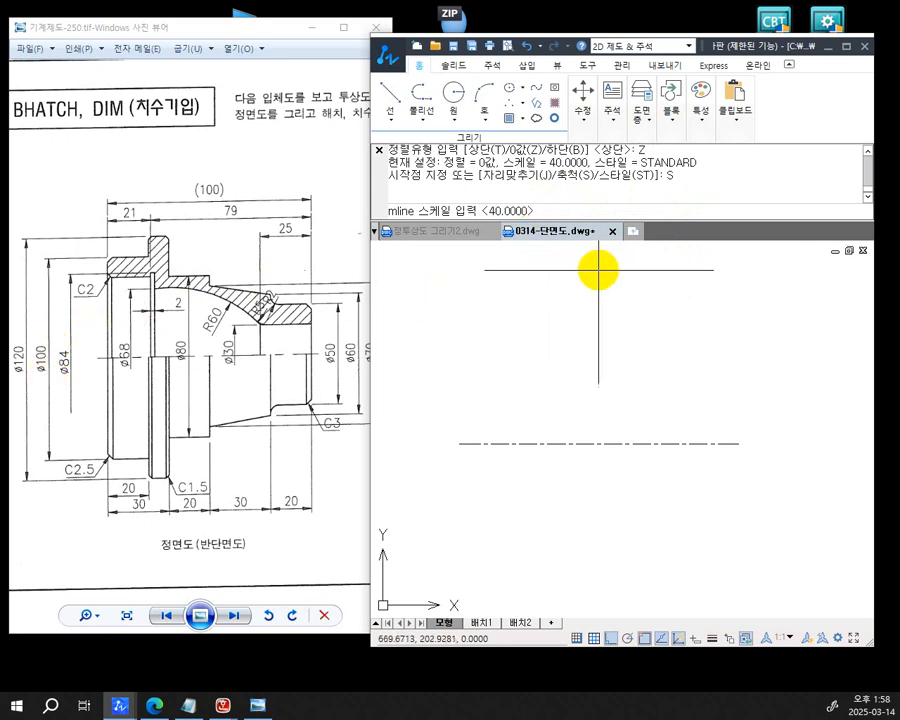
pyautogui.write('10')
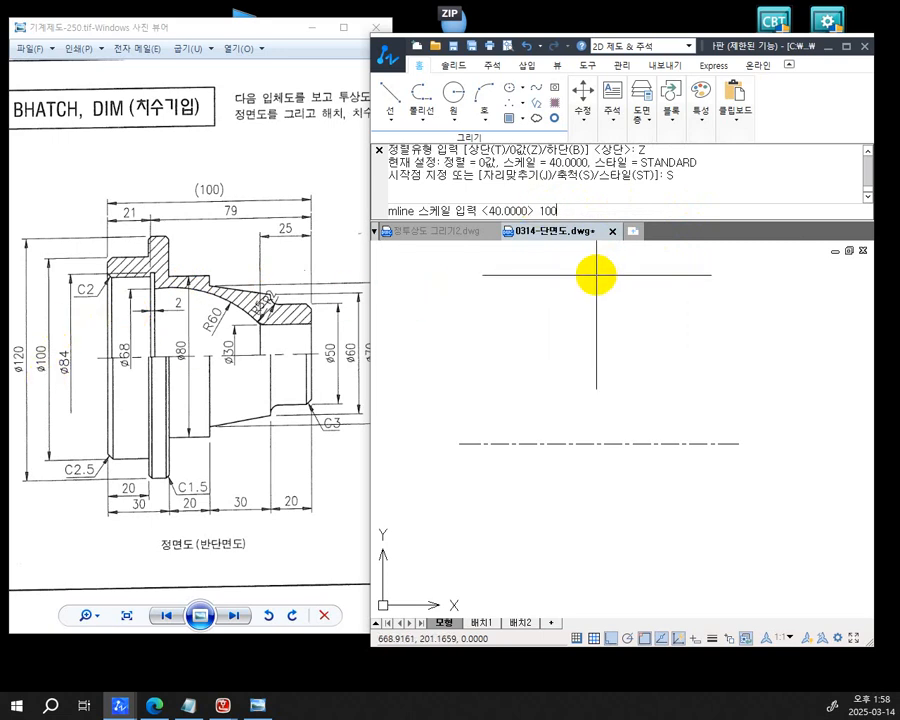
pyautogui.write('0')
pyautogui.press('Return')
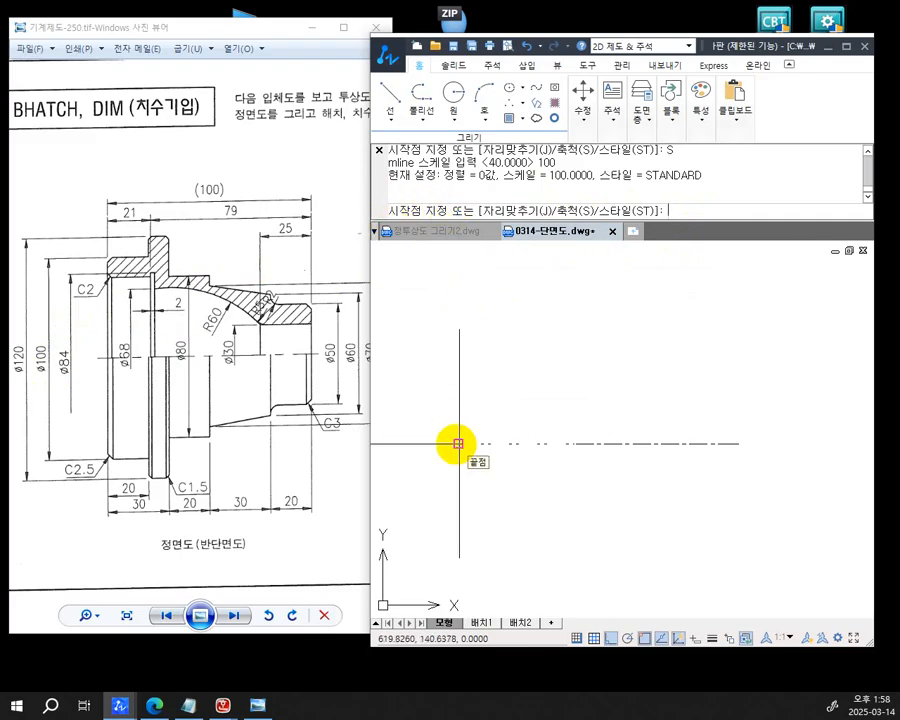
# Draw the multiline 20 long horizontally along the centre line, starting from its left endpoint
pyautogui.click(458, 443)
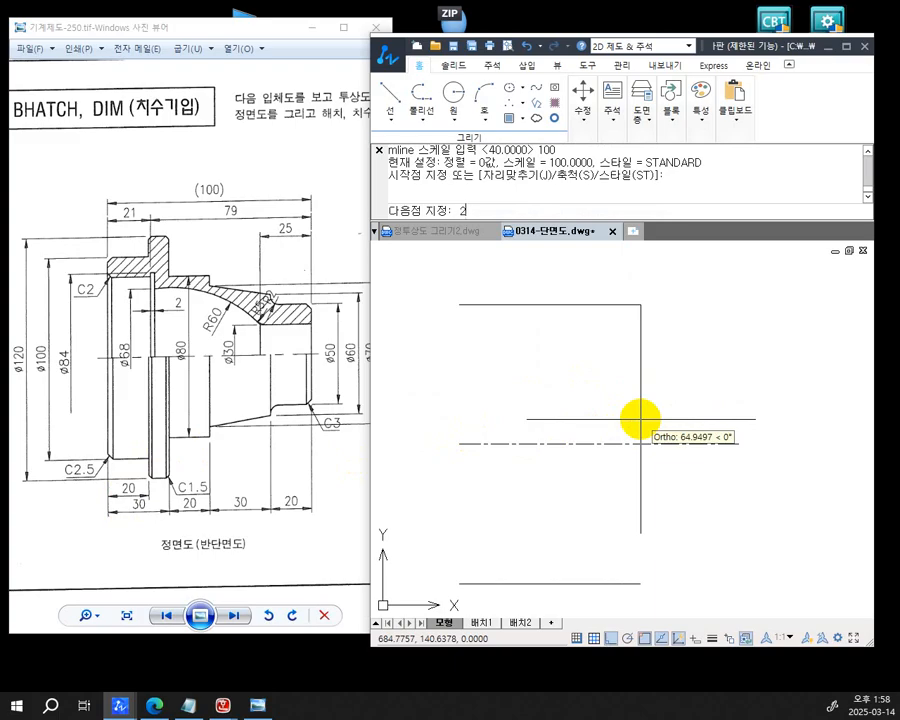
pyautogui.write('\\')
pyautogui.press('Return')
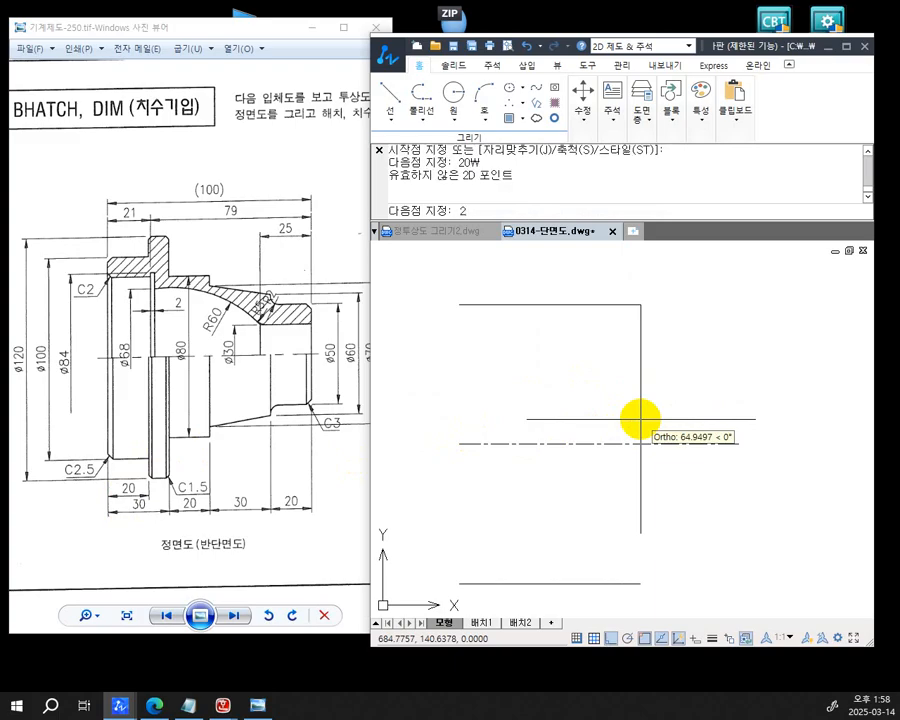
pyautogui.press('Return')
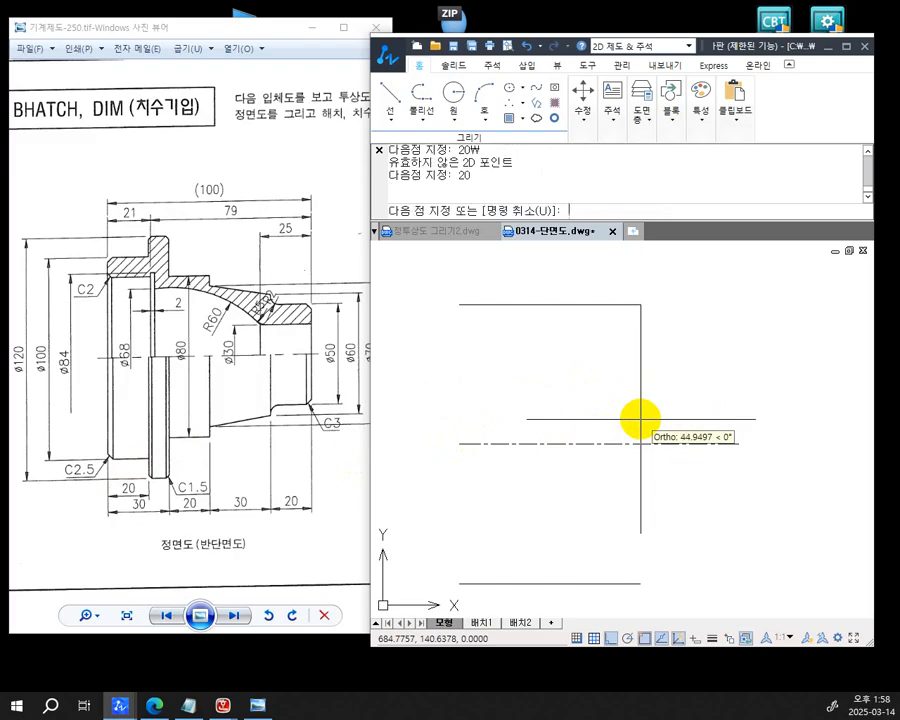
pyautogui.press('Return')
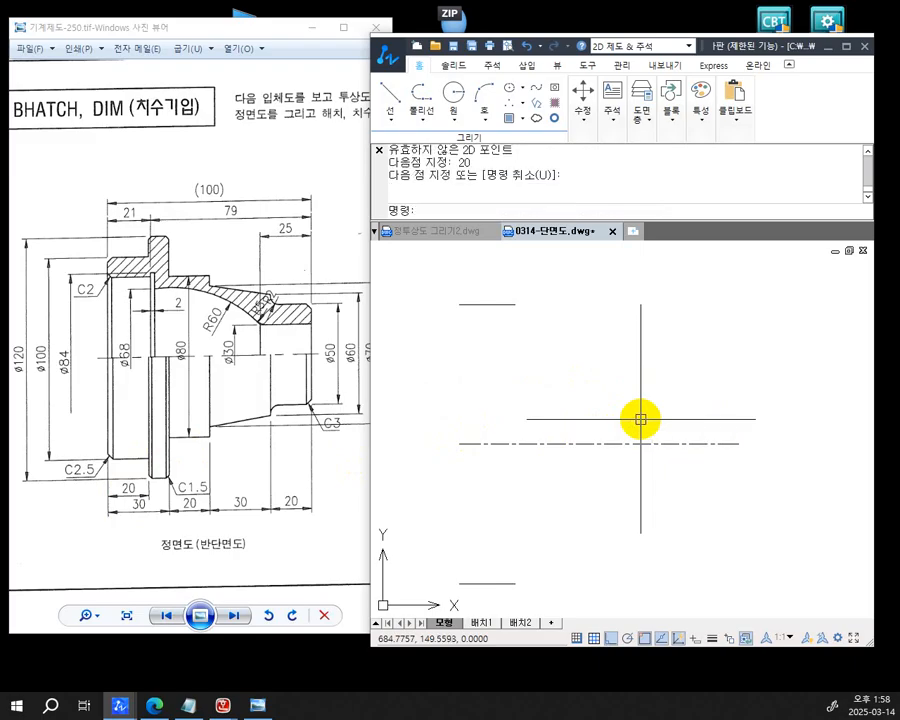
# Close the left end of the Ø100 section with a full-height vertical line between the two outline edges
pyautogui.scroll(-1, 636, 414)
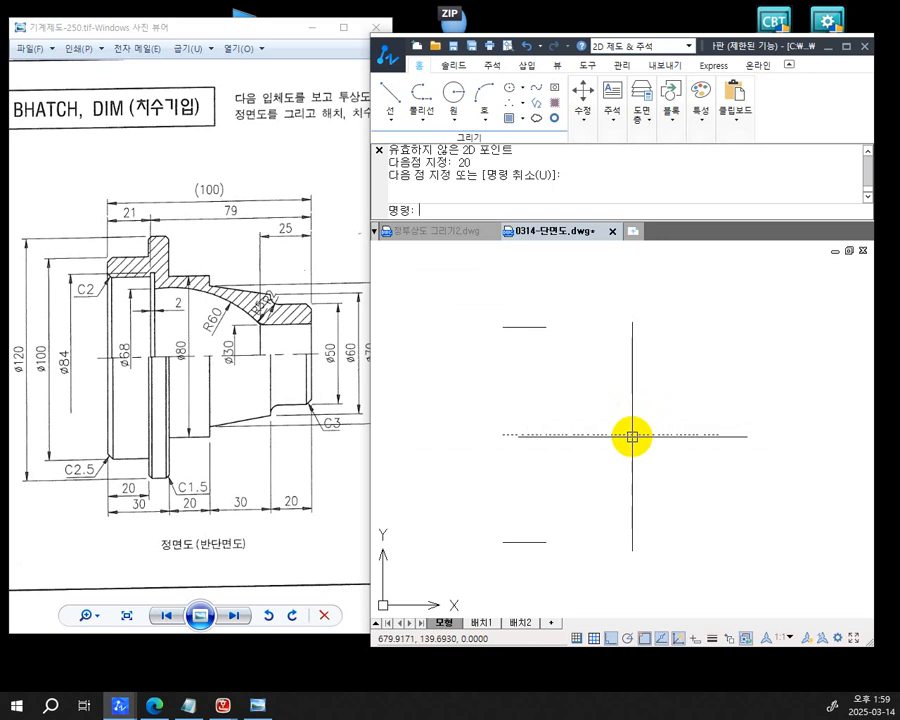
pyautogui.write('L')
pyautogui.press('Return')
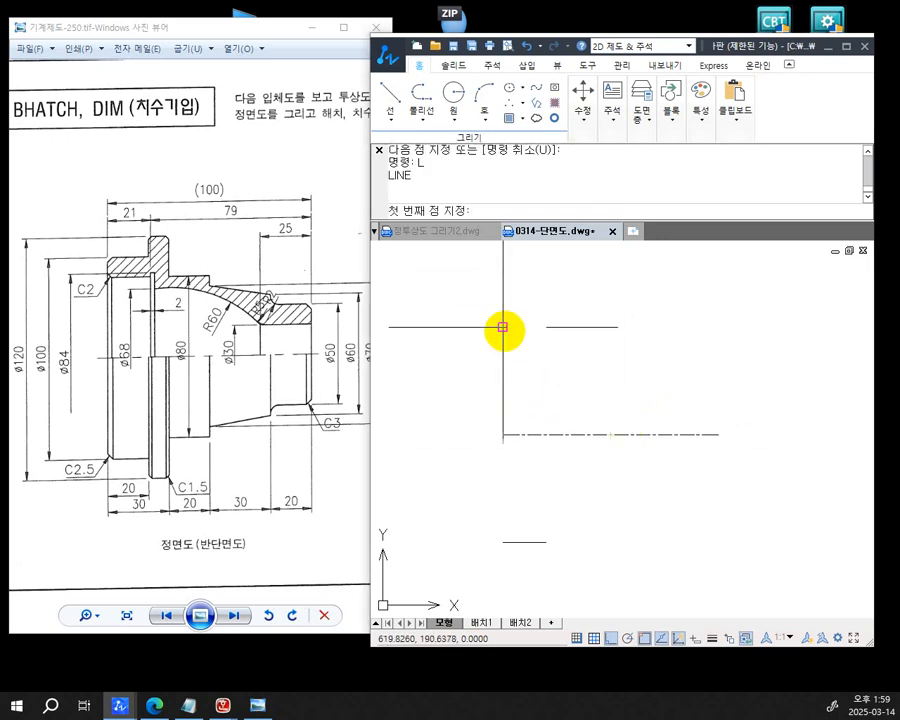
pyautogui.click(502, 326)
pyautogui.click(504, 541)
pyautogui.press('Return')
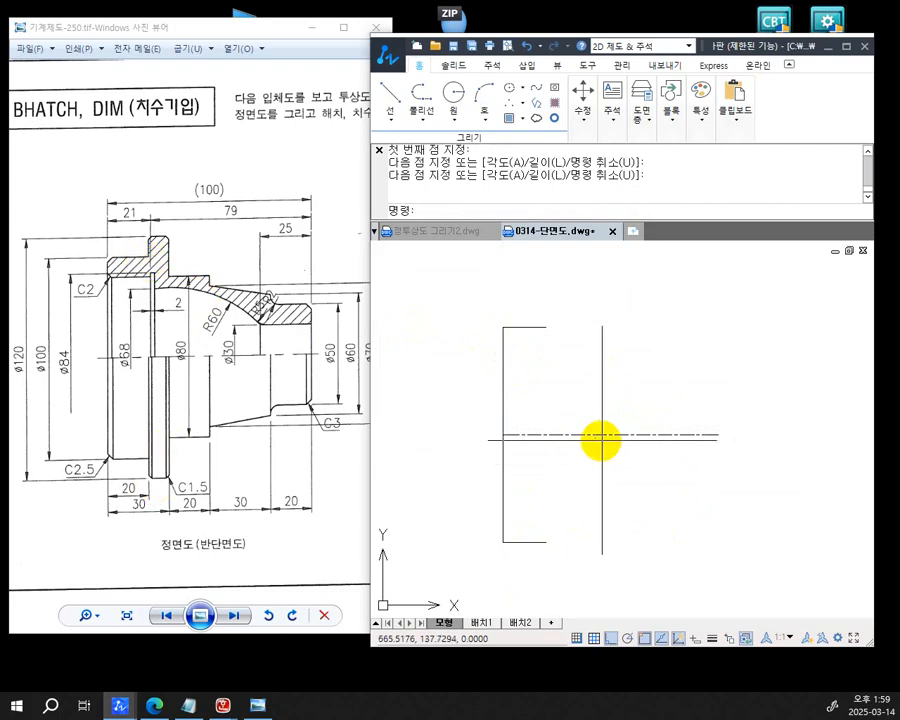
# Try to close the right end of the Ø100 section with a full-height vertical line
pyautogui.write('L')
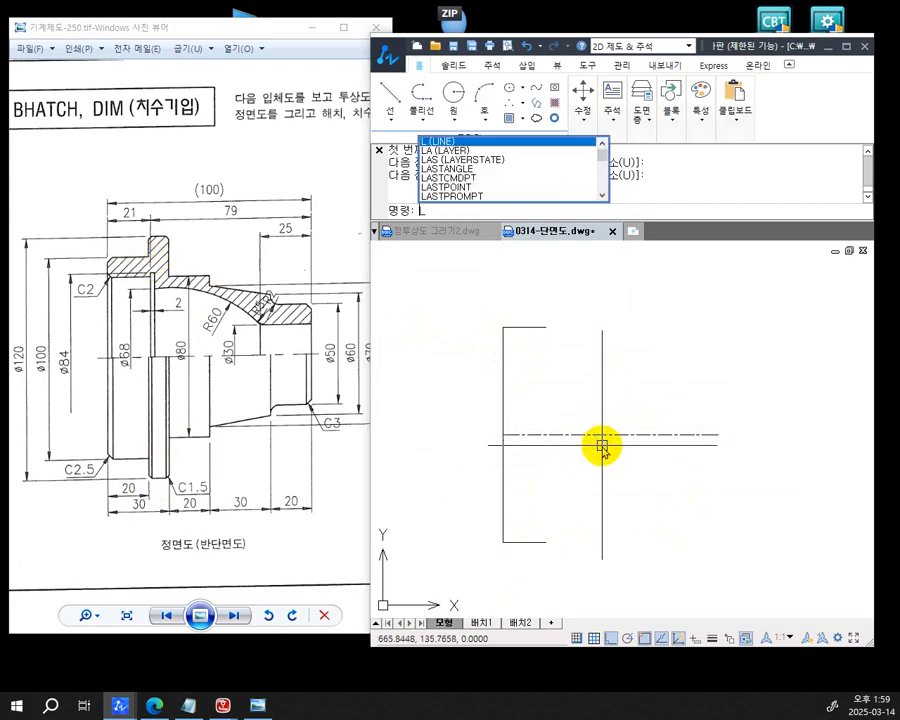
pyautogui.press('Return')
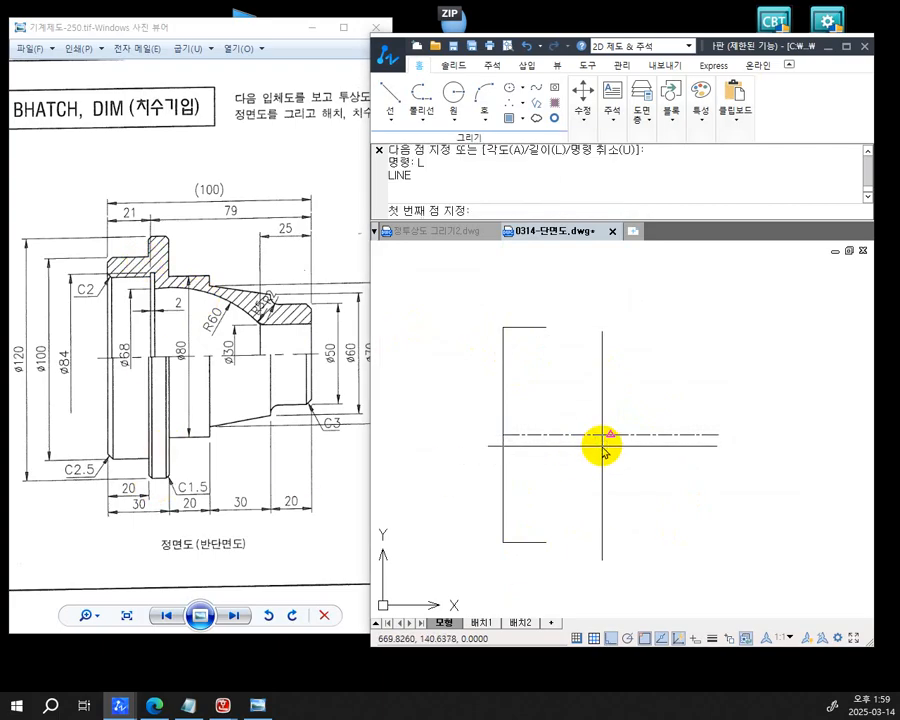
pyautogui.click(545, 541)
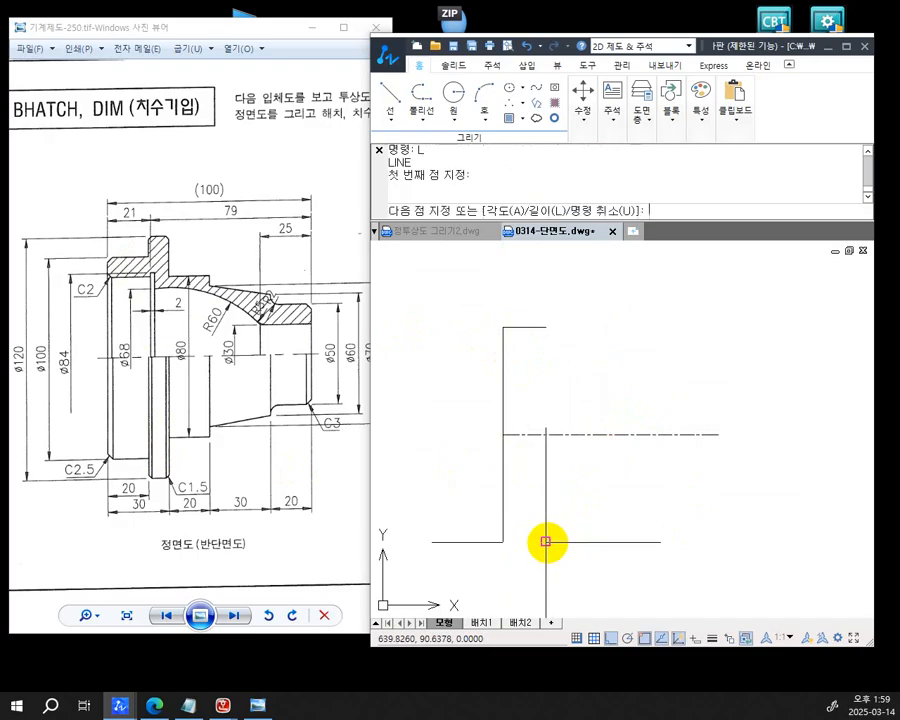
pyautogui.click(545, 327)
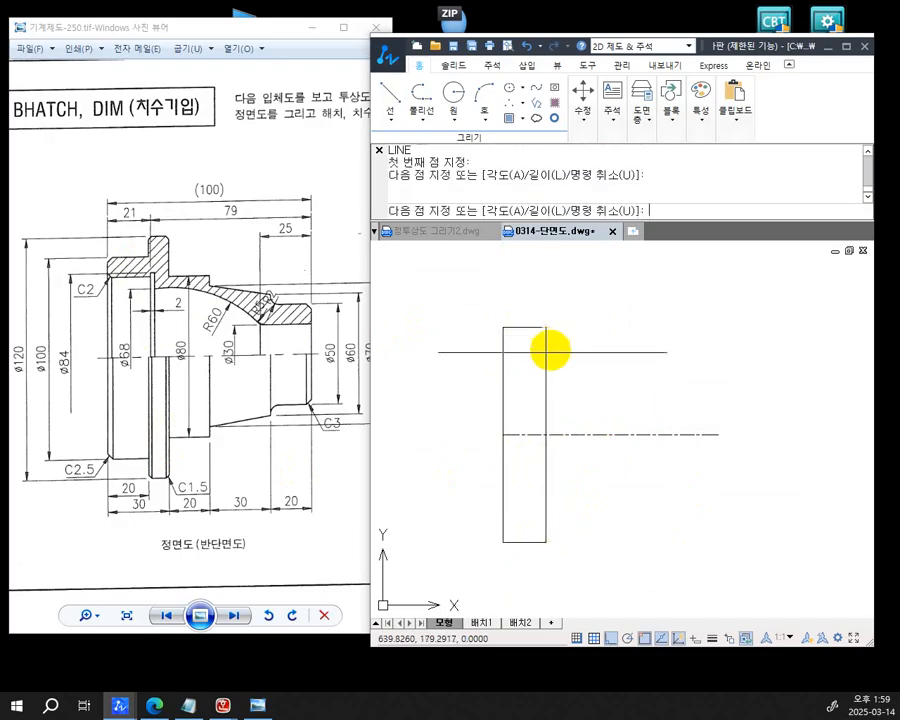
pyautogui.press('Return')
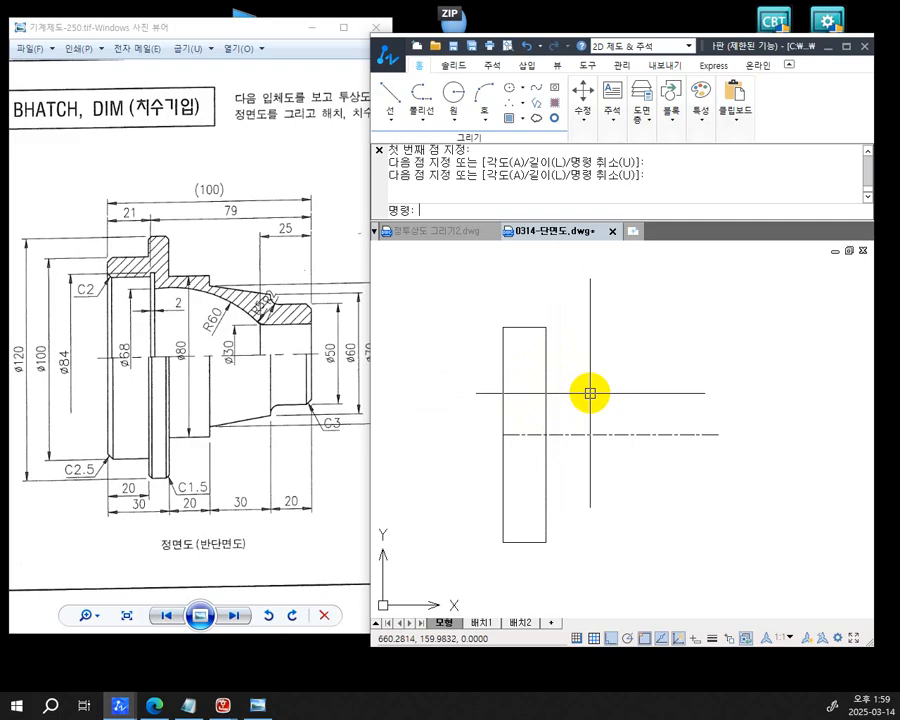
pyautogui.hotkey('ctrl', 'z')
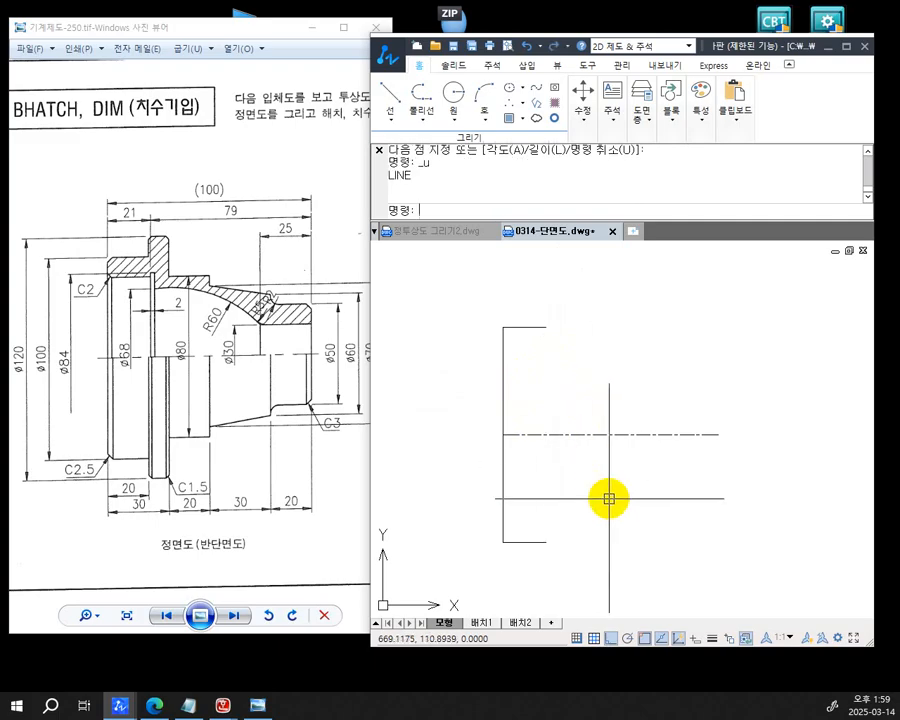
# Draw a vertical line from the lower right corner of the Ø100 section up to the centre line
pyautogui.write('L')
pyautogui.press('Return')
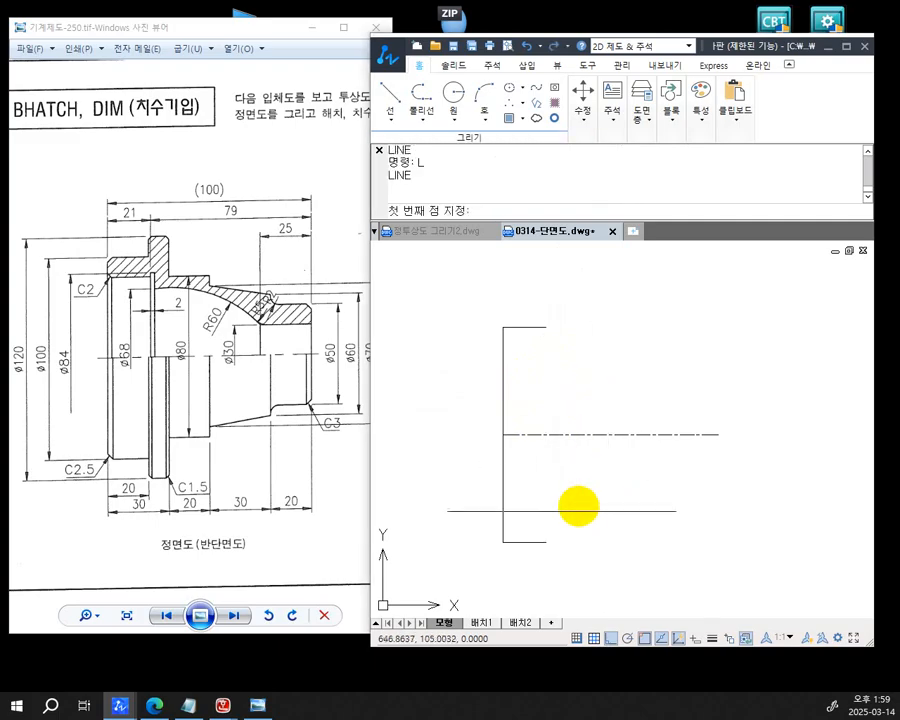
pyautogui.click(545, 541)
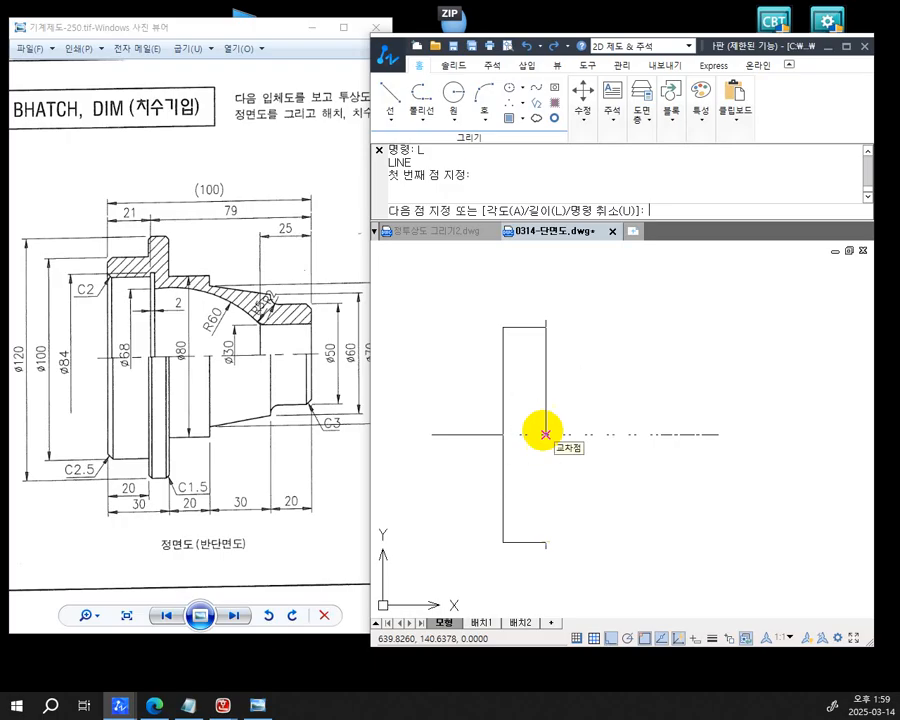
pyautogui.click(545, 433)
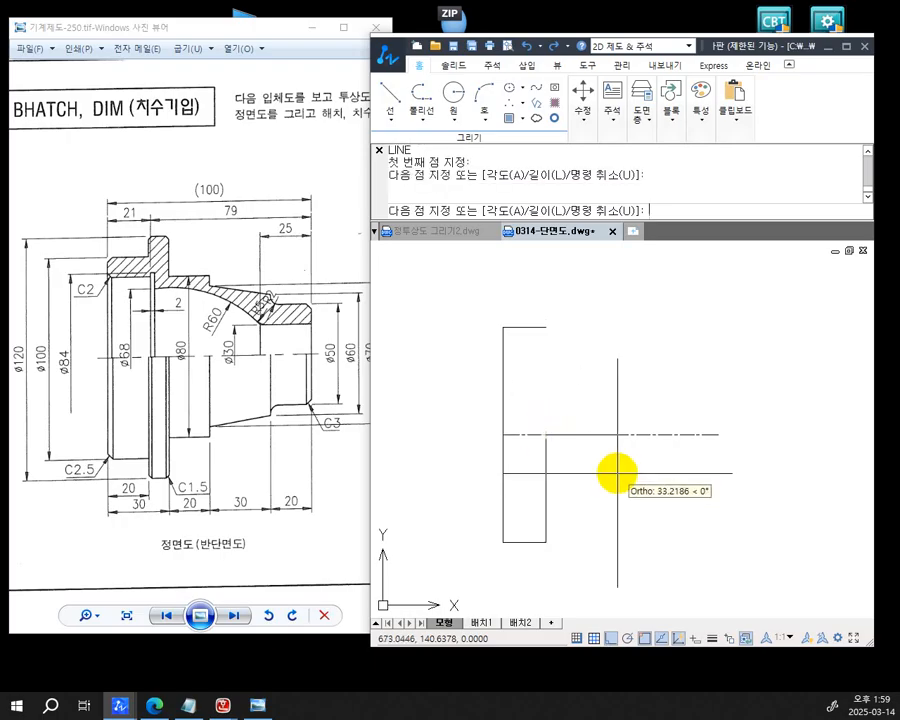
pyautogui.press('Return')
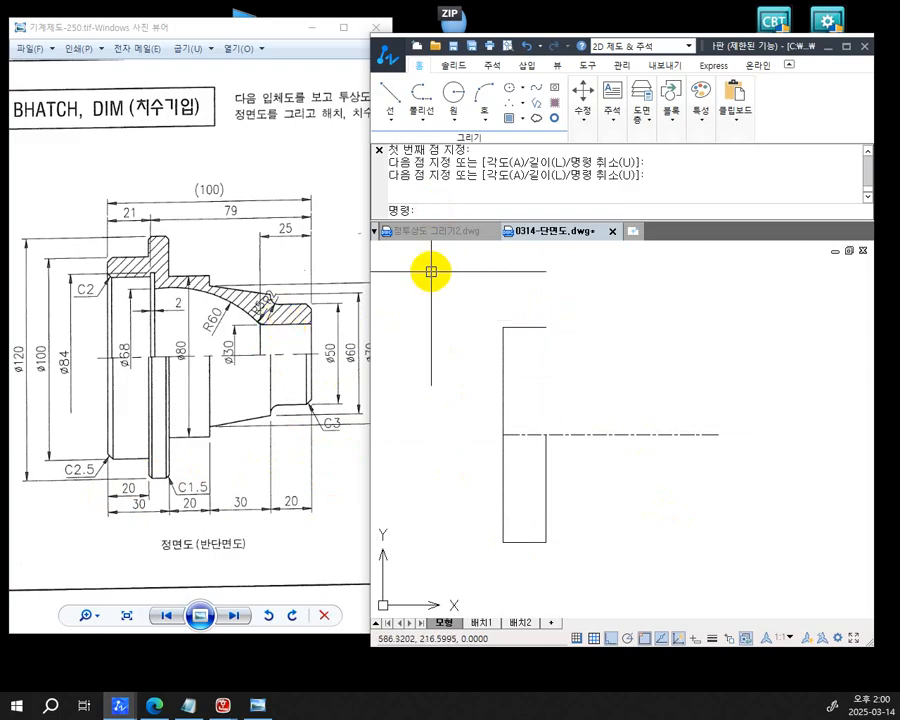
# Draw the Ø120 flange edges as a multiline at scale 120, 10 long along the centre line from the Ø100 section's right end
pyautogui.write('ML')
pyautogui.press('Return')
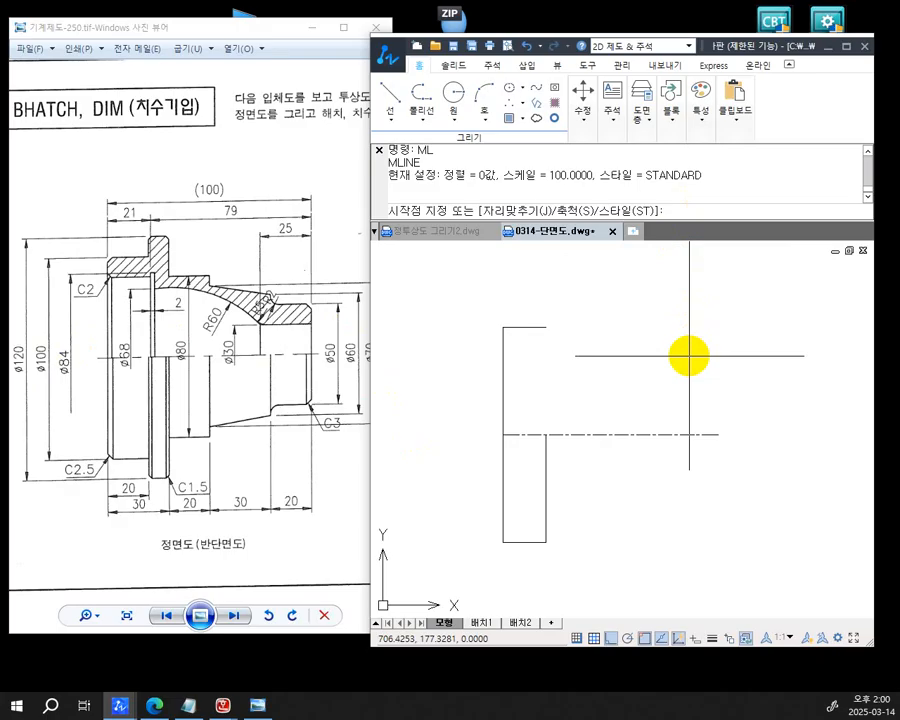
pyautogui.write('S')
pyautogui.press('Return')
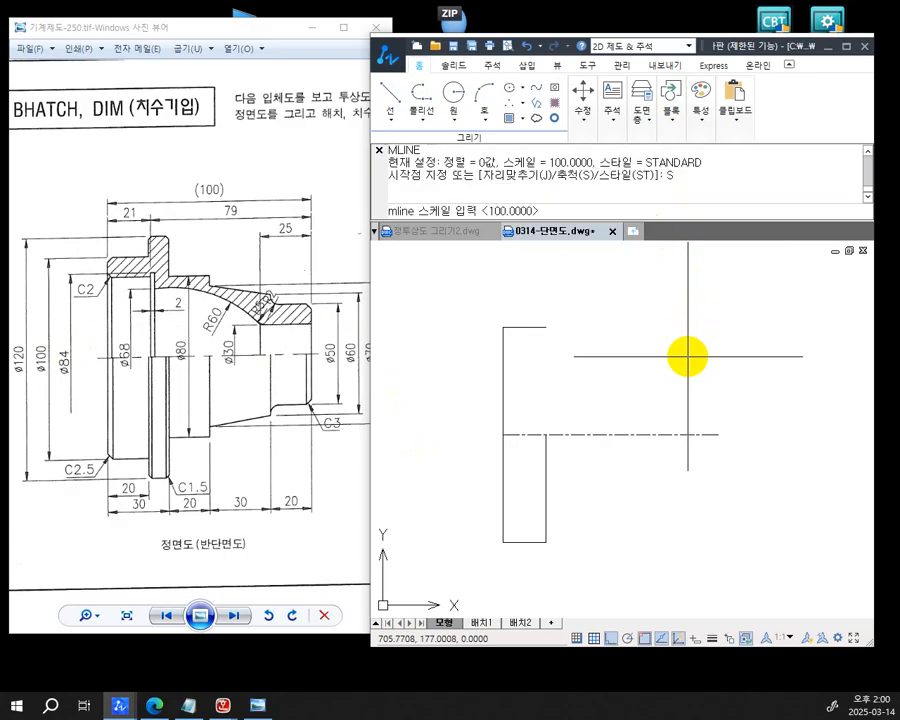
pyautogui.write('120')
pyautogui.press('Return')
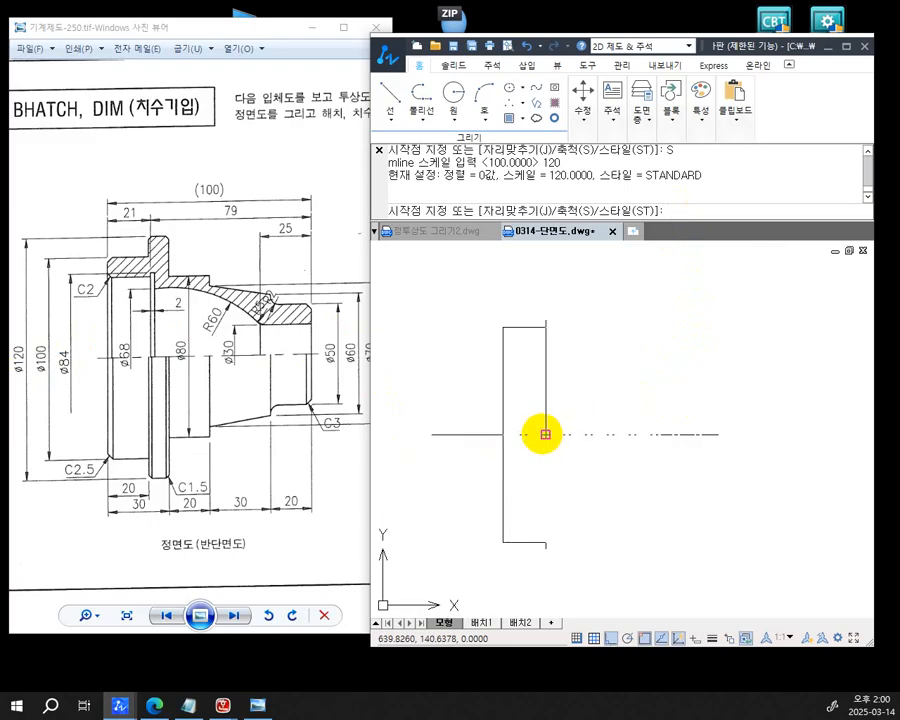
pyautogui.press('ctrl')
pyautogui.press('ctrl')
pyautogui.press('ctrl')
pyautogui.click(545, 434)
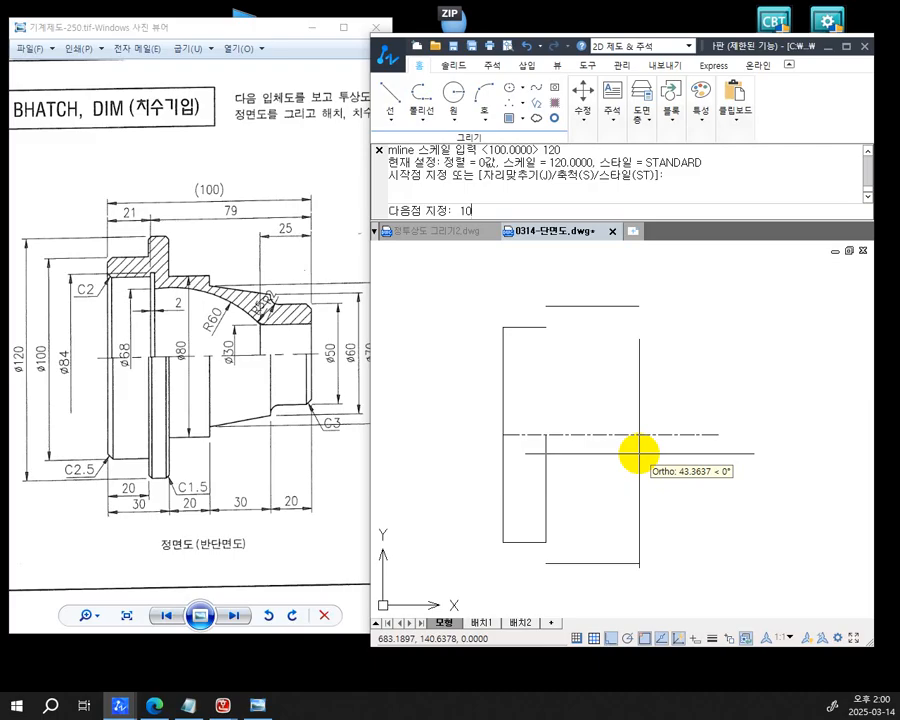
pyautogui.press('Return')
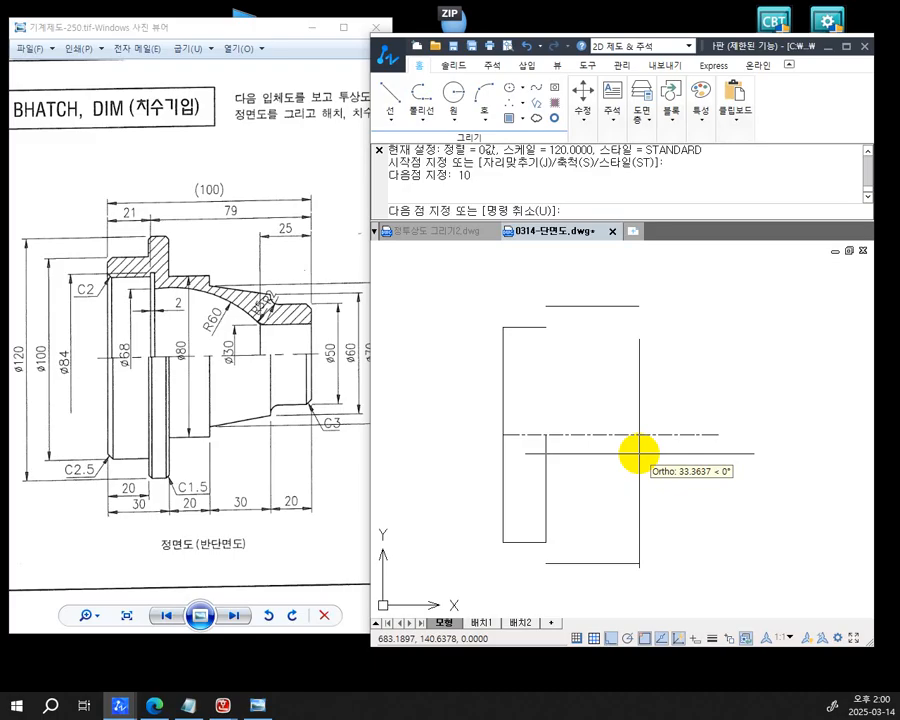
pyautogui.press('Return')
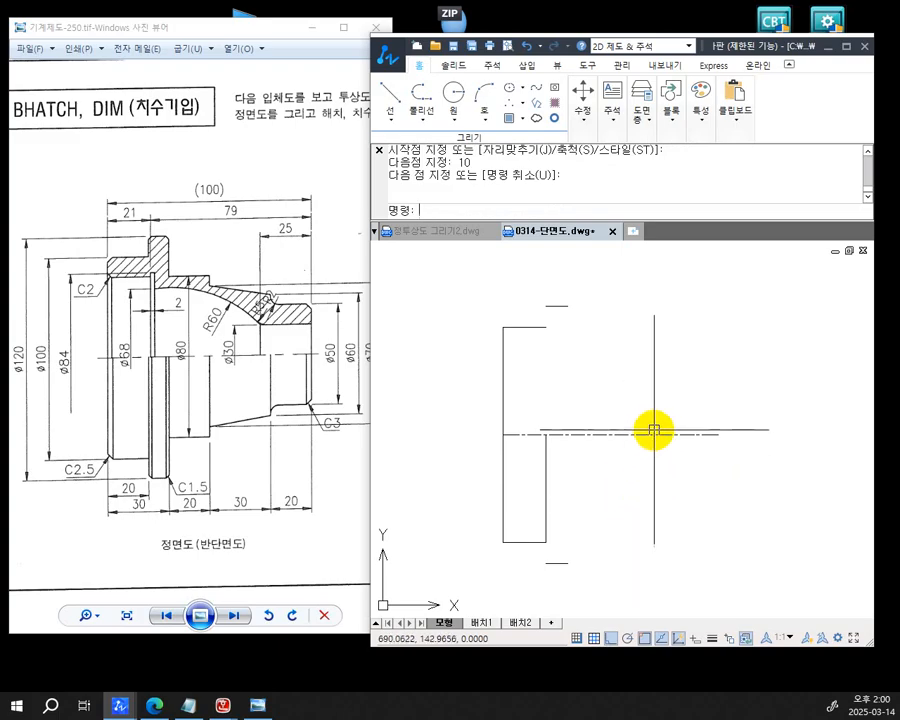
# Draw a vertical line from the lower right corner of the Ø120 flange up to the centre line
pyautogui.write('L')
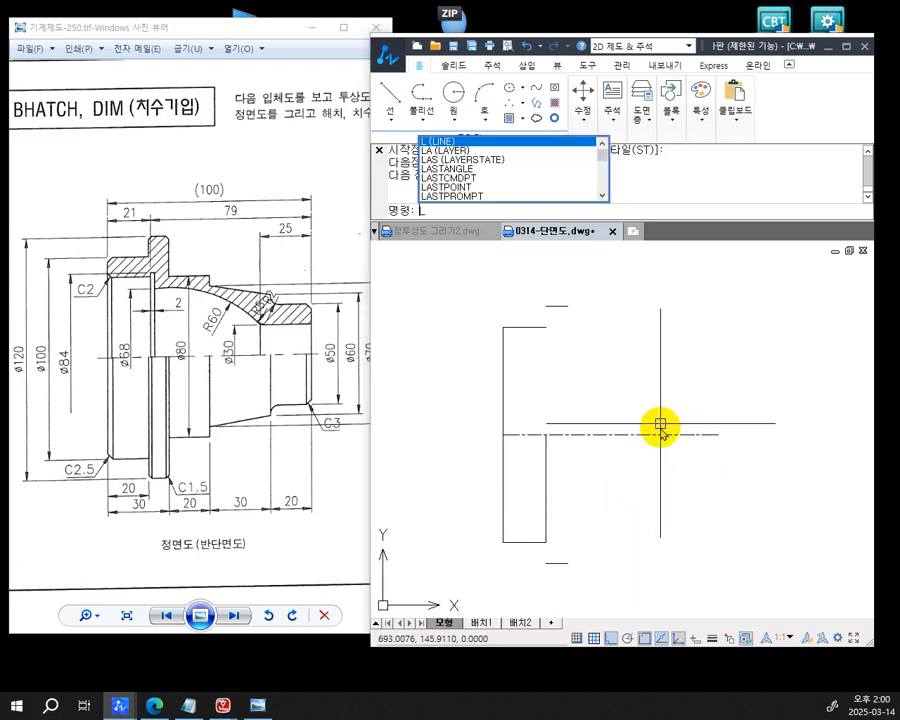
pyautogui.press('Return')
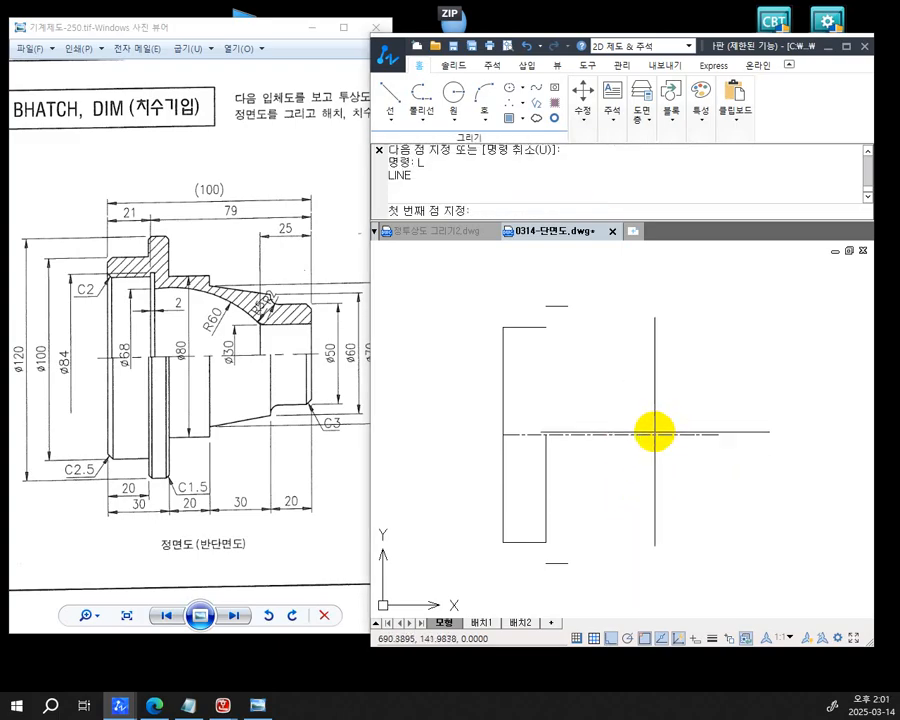
pyautogui.click(567, 563)
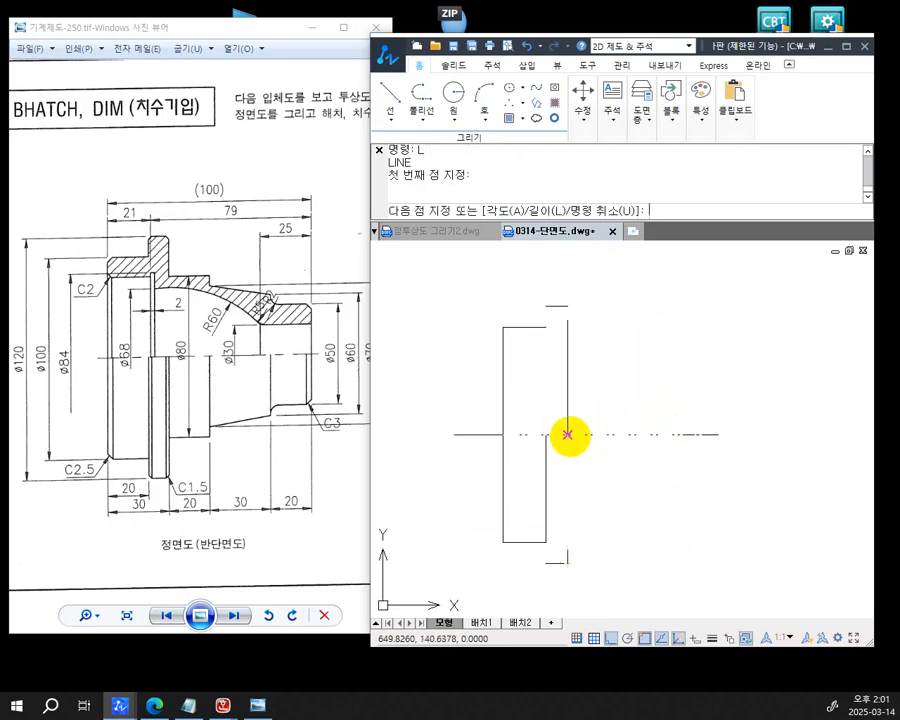
pyautogui.click(567, 434)
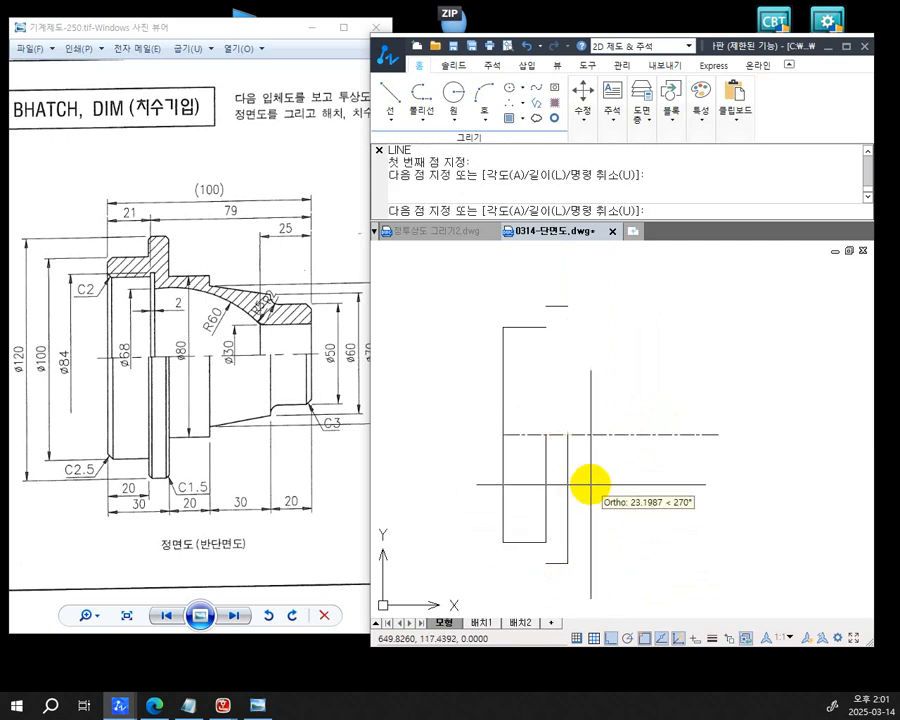
pyautogui.press('Return')
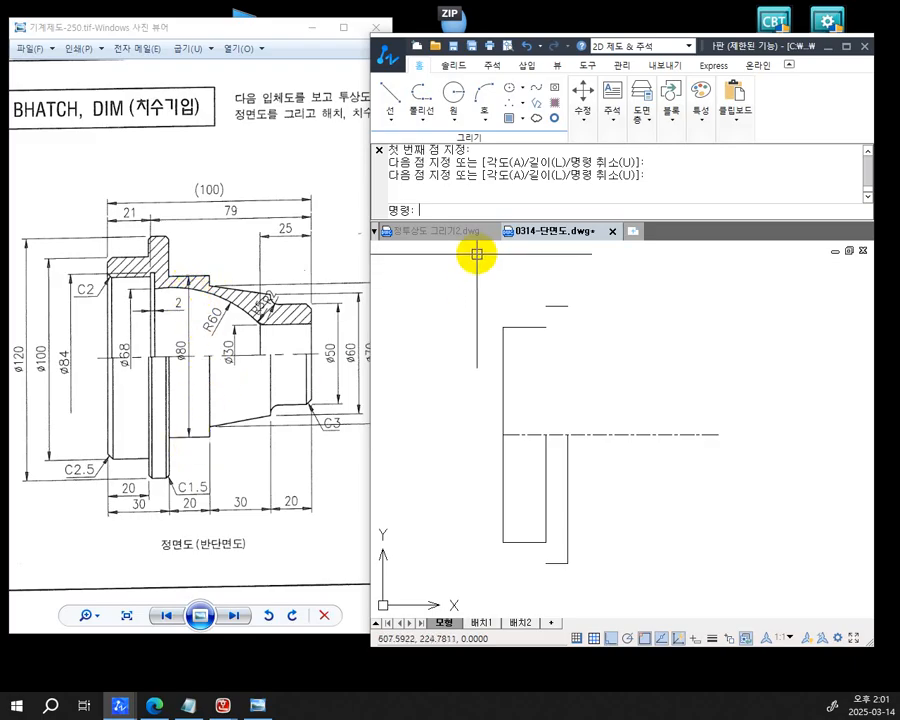
# Draw the Ø80 section edges as a multiline at scale 80, 20 long along the centre line from the flange's right end
pyautogui.write('ml')
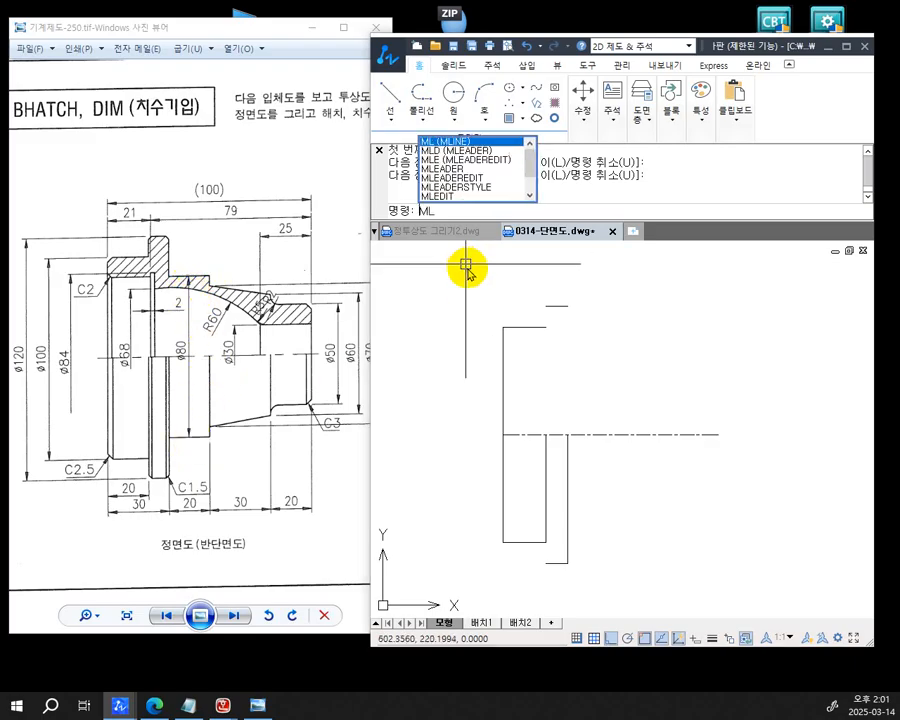
pyautogui.press('Return')
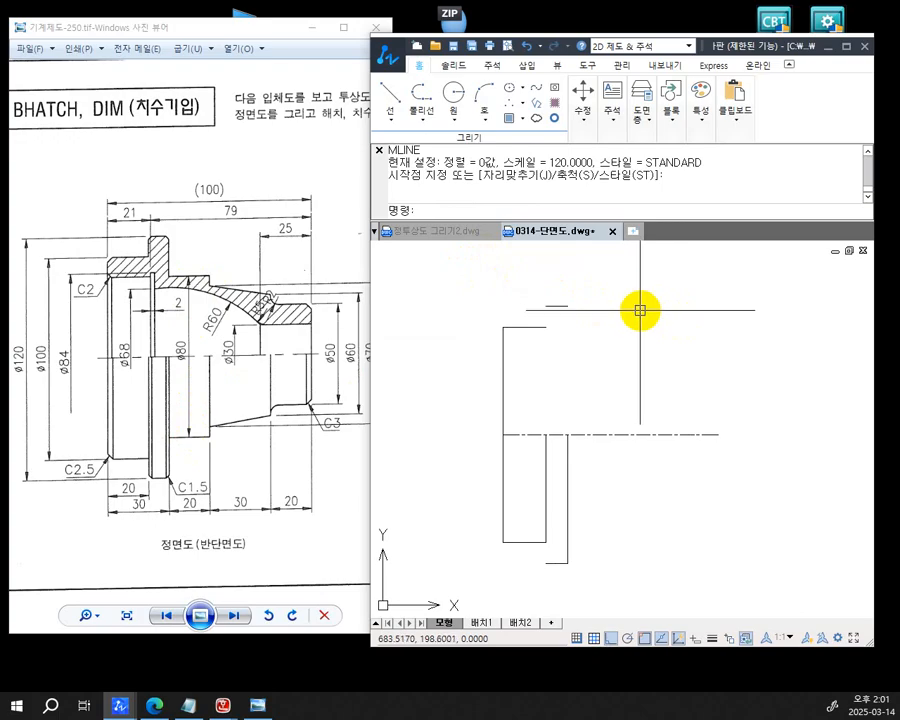
pyautogui.write('ml')
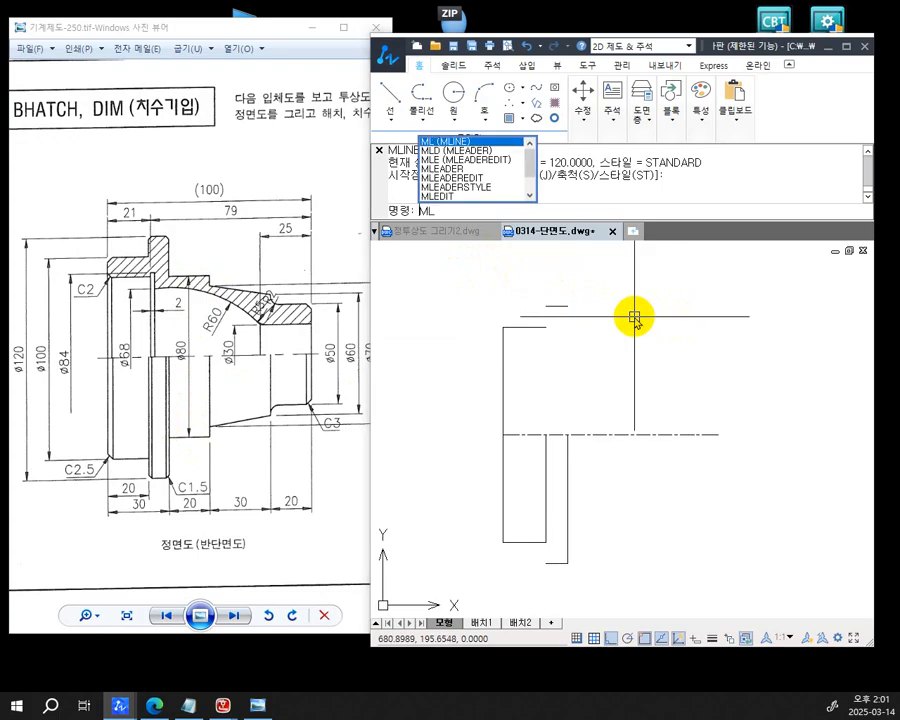
pyautogui.press('Return')
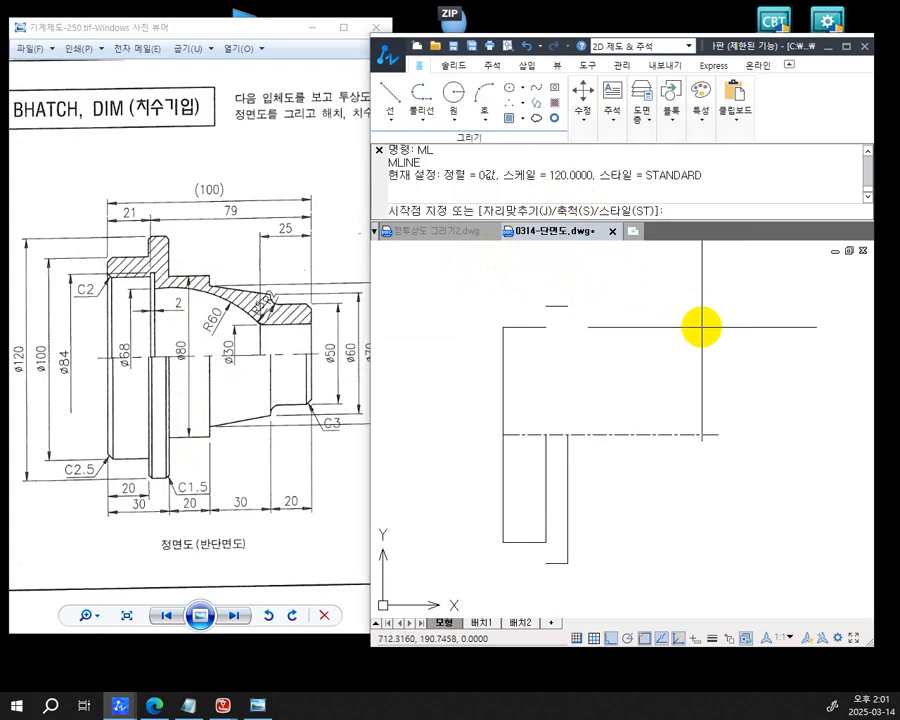
pyautogui.press('Return')
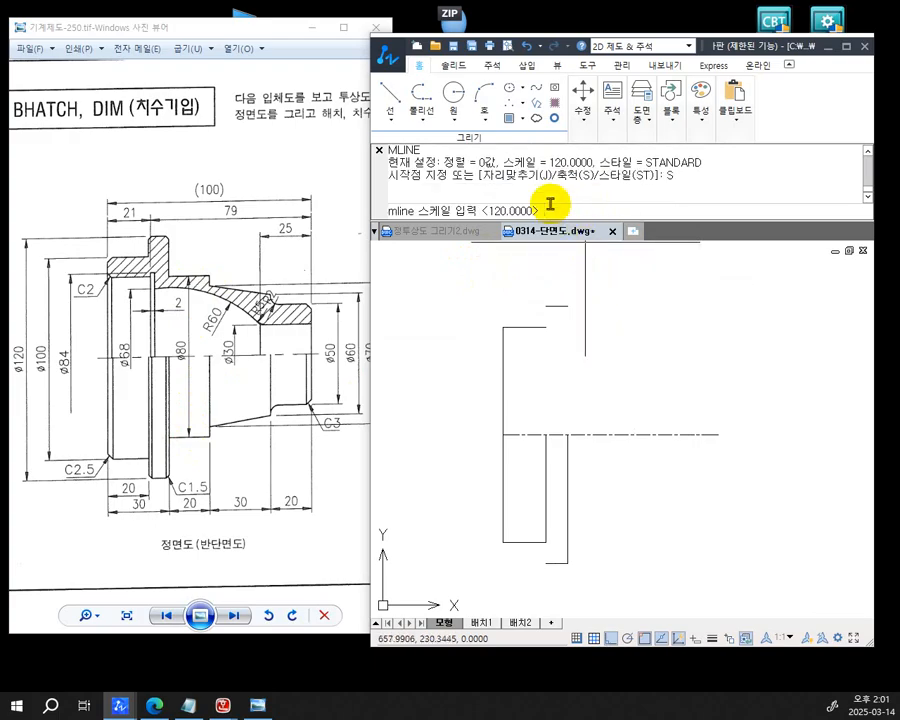
pyautogui.write('8')
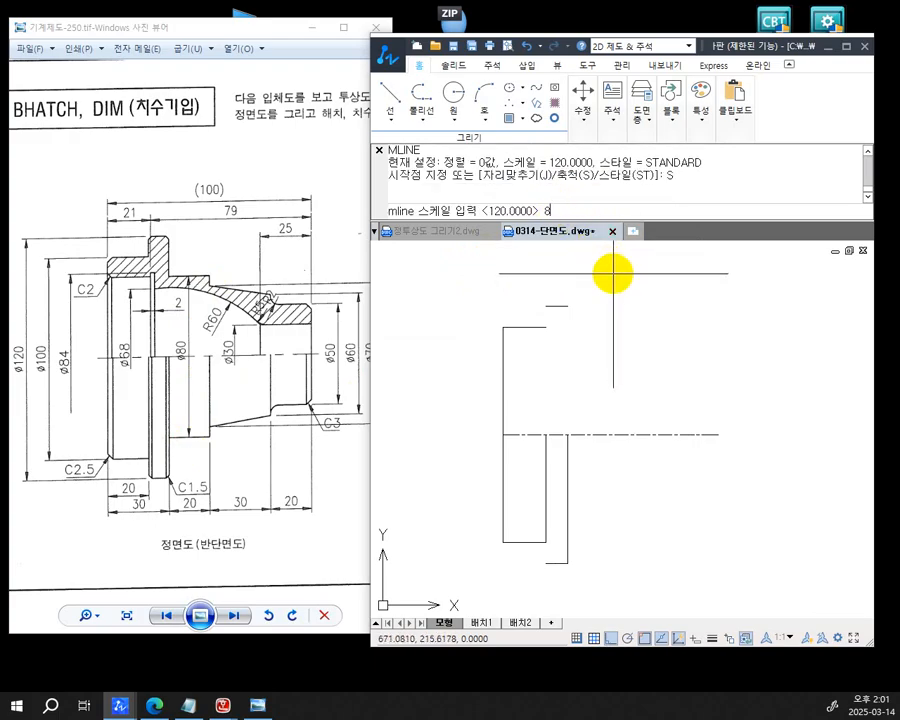
pyautogui.write('0')
pyautogui.press('Return')
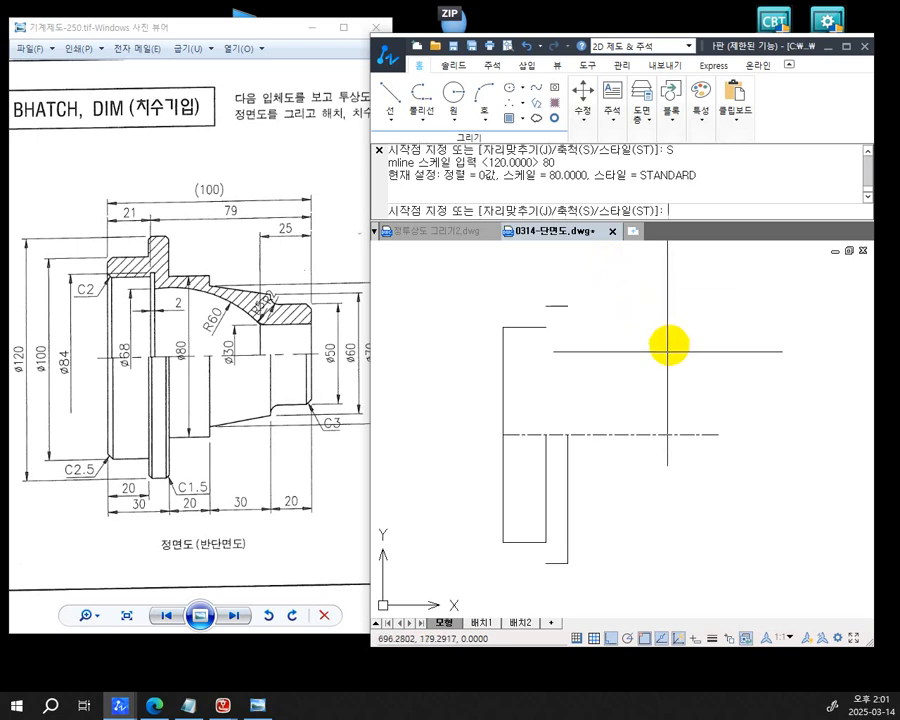
pyautogui.click(567, 434)
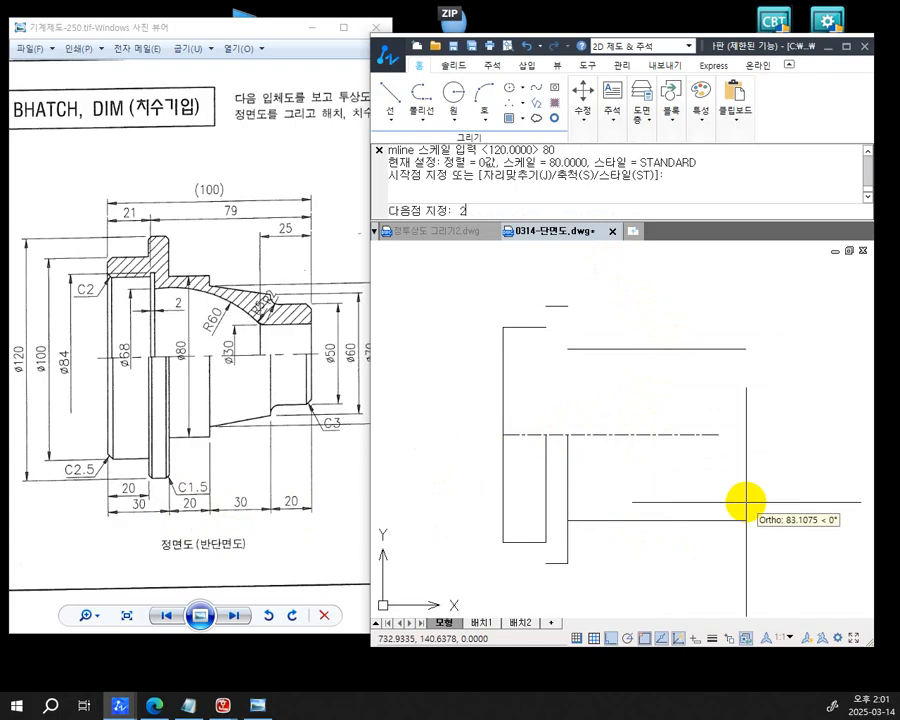
pyautogui.press('Return')
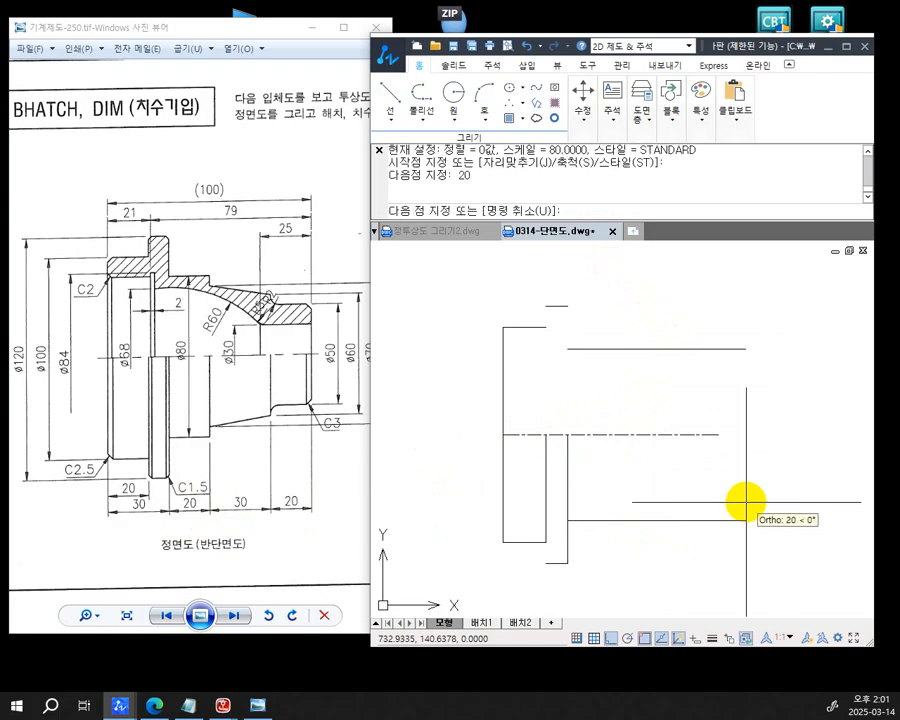
pyautogui.press('Return')
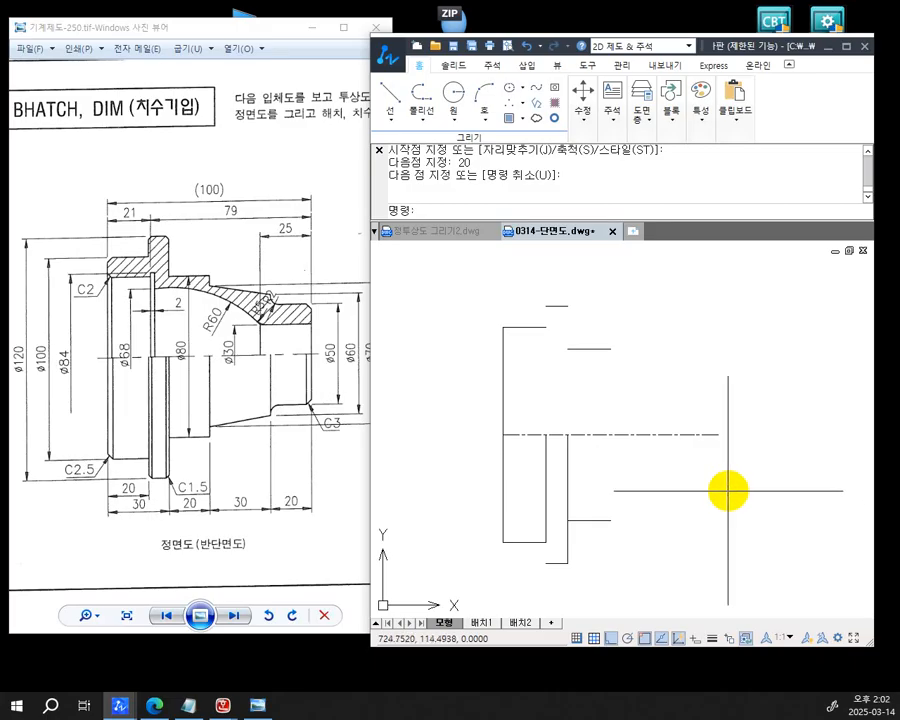
# Draw a vertical line from the lower right corner of the Ø80 section up to the centre line
pyautogui.write('L')
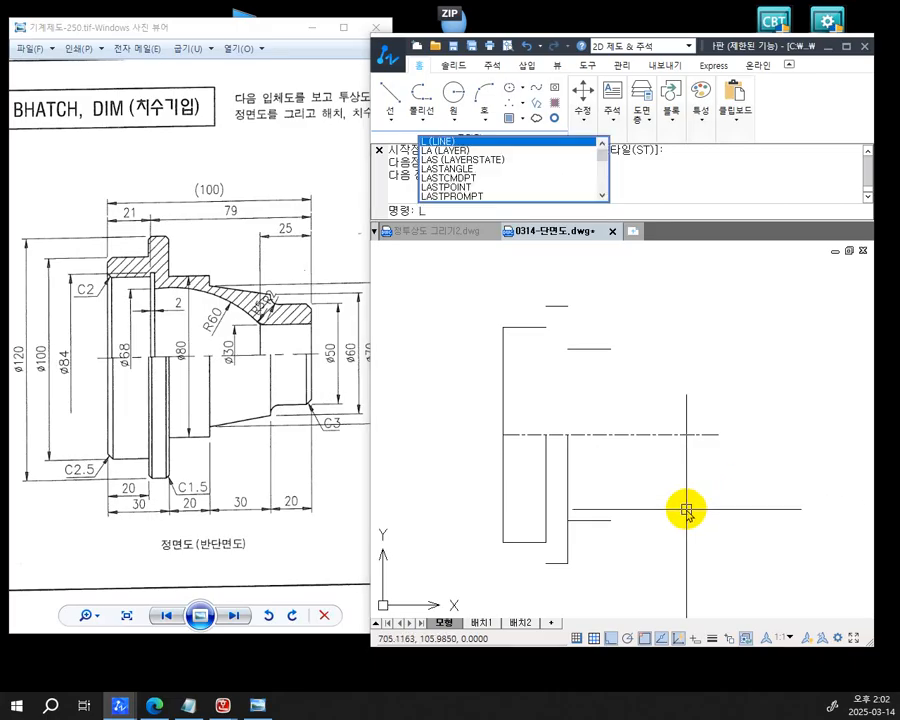
pyautogui.press('Return')
pyautogui.click(610, 520)
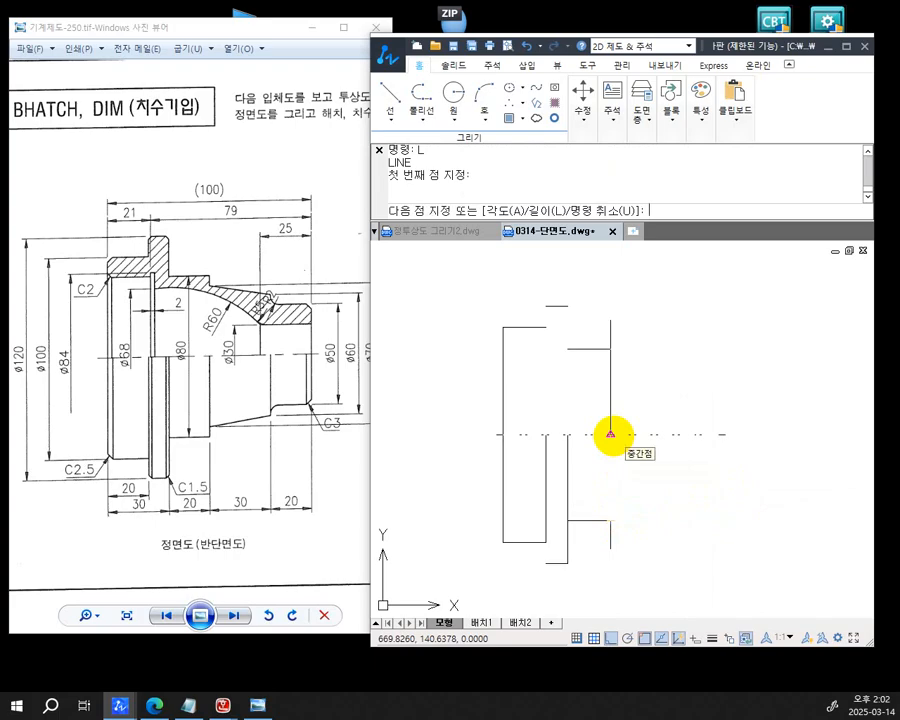
pyautogui.click(610, 434)
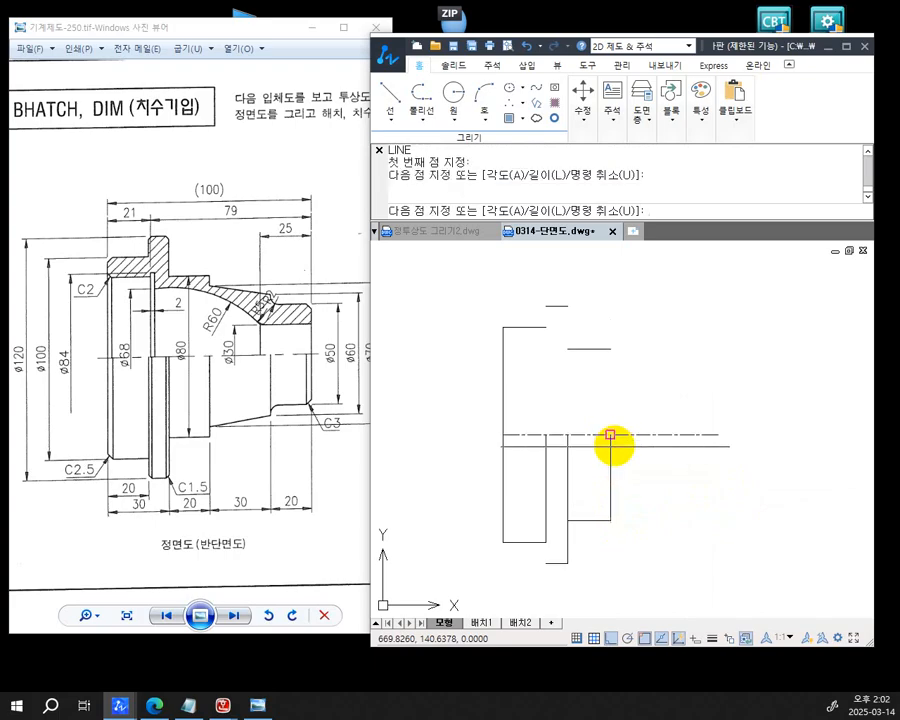
pyautogui.press('Return')
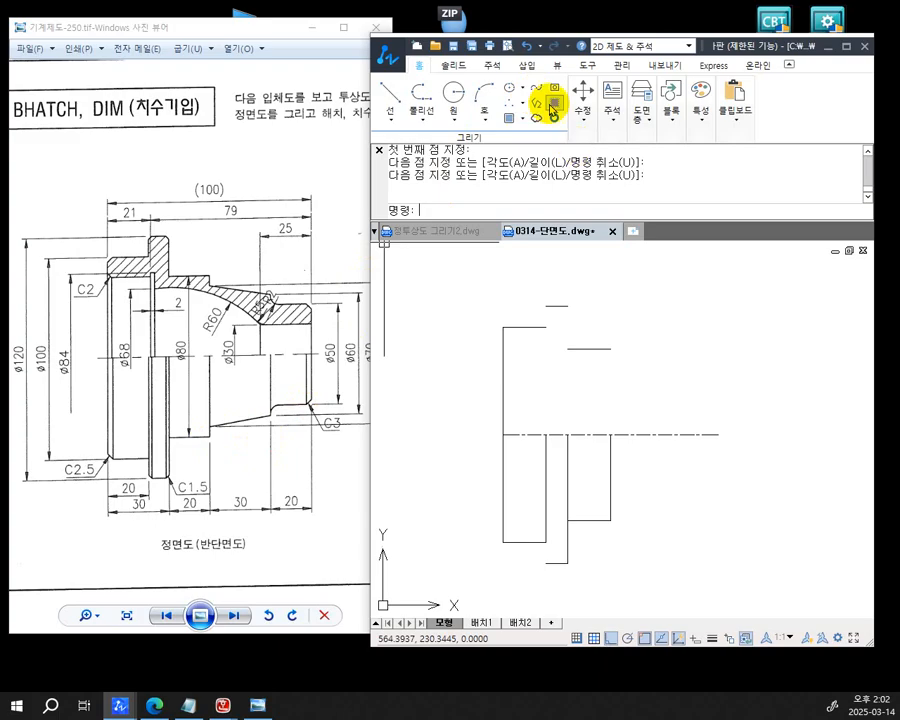
# Shift the Windows Photo Viewer window with the reference drawing to uncover its outermost diameter dimension, and return to ZWCAD
pyautogui.click(390, 52)
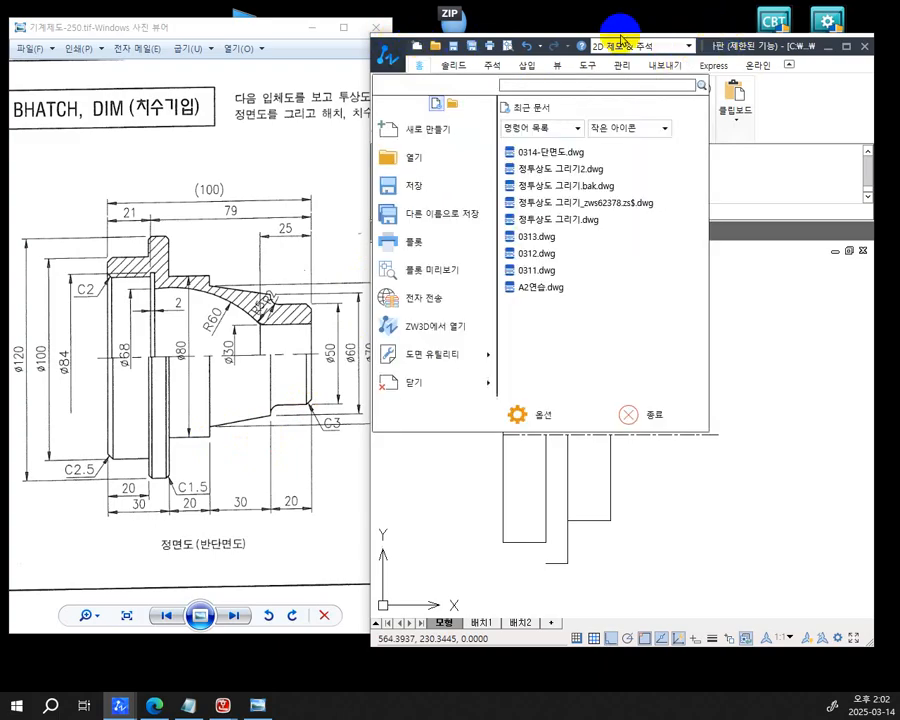
pyautogui.click(278, 33)
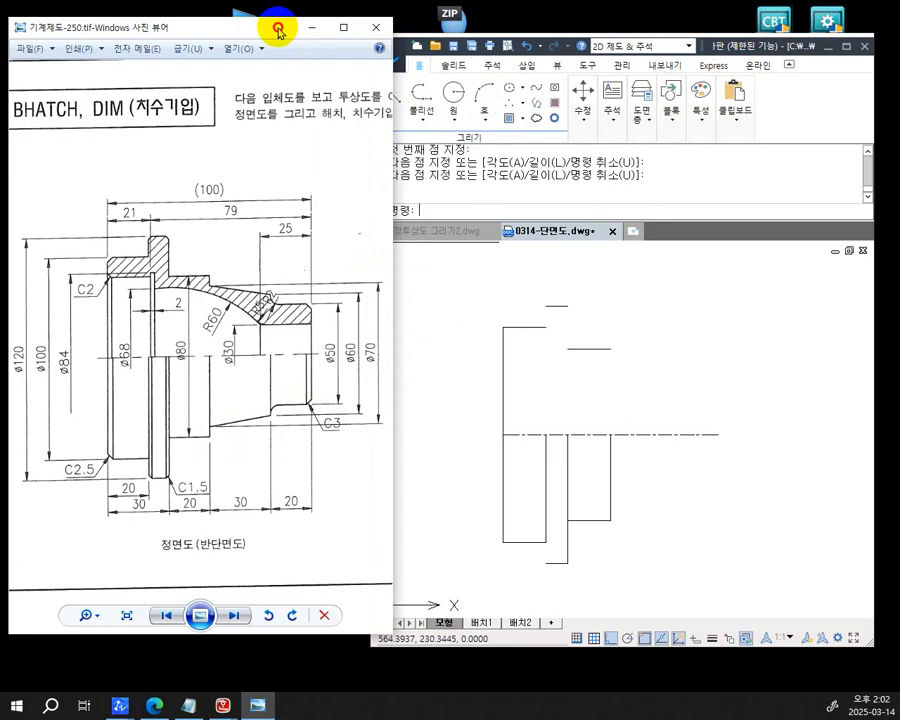
pyautogui.moveTo(278, 33); pyautogui.dragTo(264, 35)
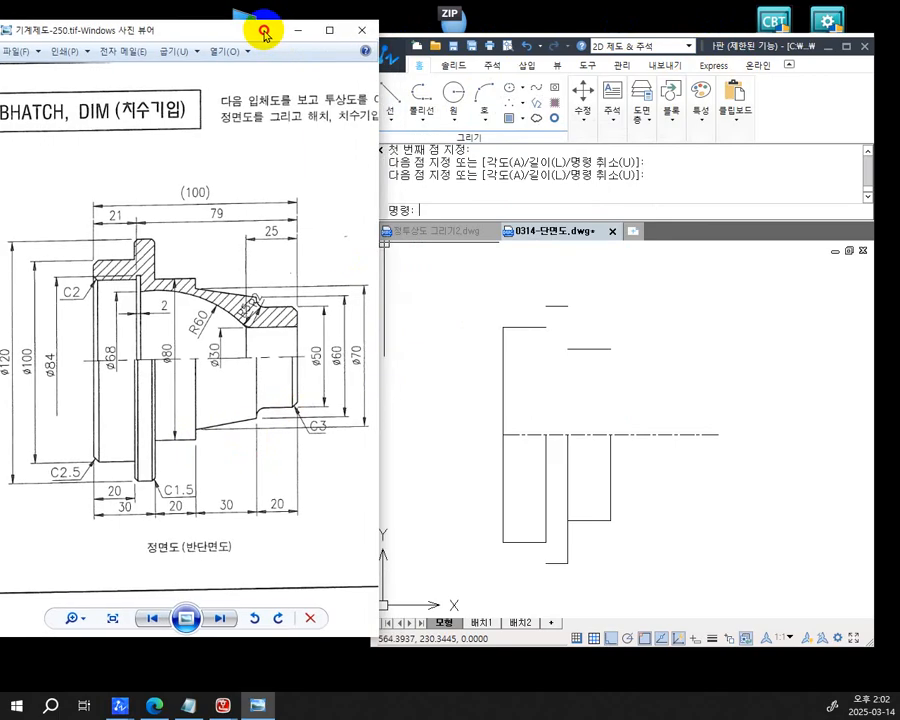
pyautogui.click(397, 70)
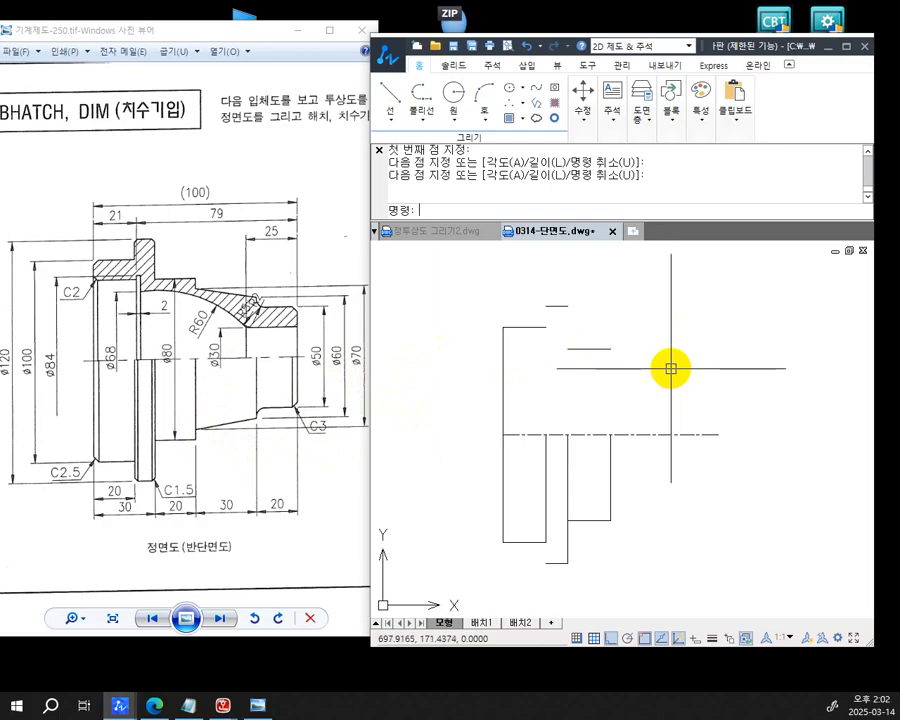
# Draw the Ø70 section edges as a multiline at scale 70, 30 long along the centre line from the Ø80 section's right end
pyautogui.write('ML')
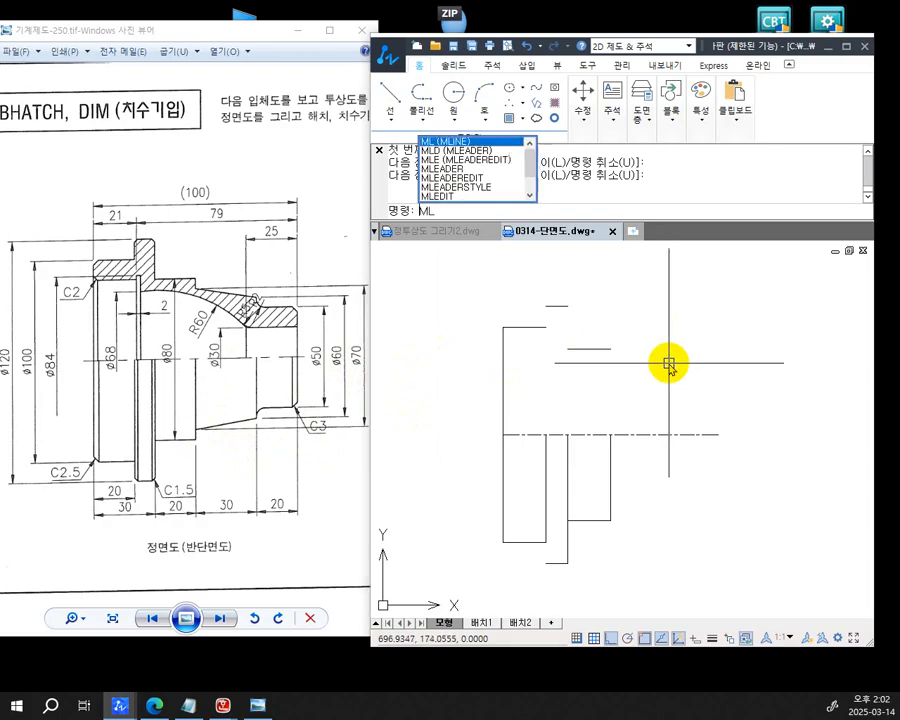
pyautogui.press('Return')
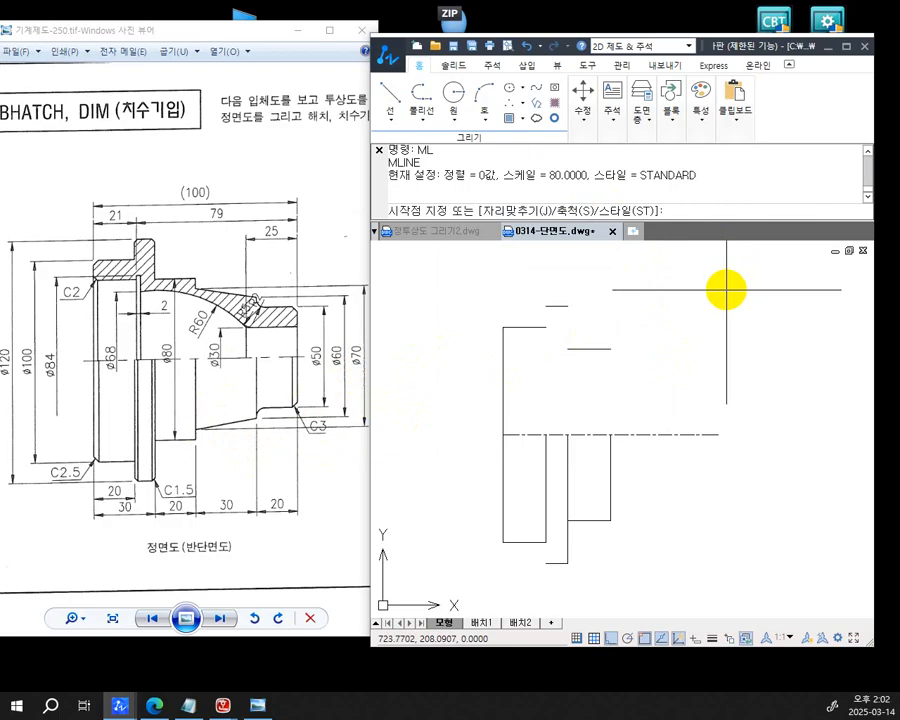
pyautogui.write('s')
pyautogui.press('Return')
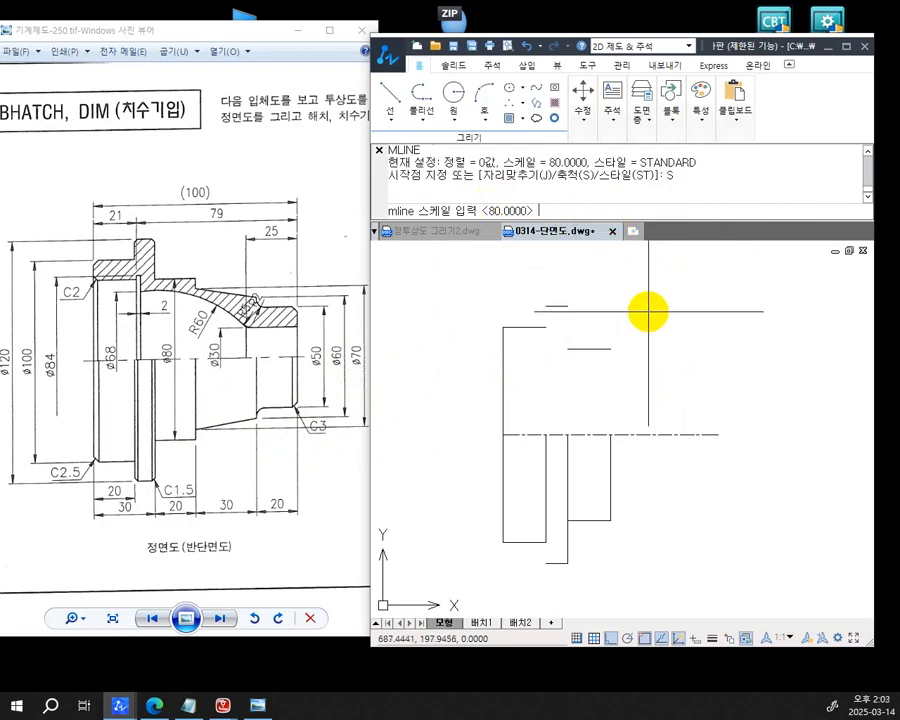
pyautogui.write('70')
pyautogui.press('Return')
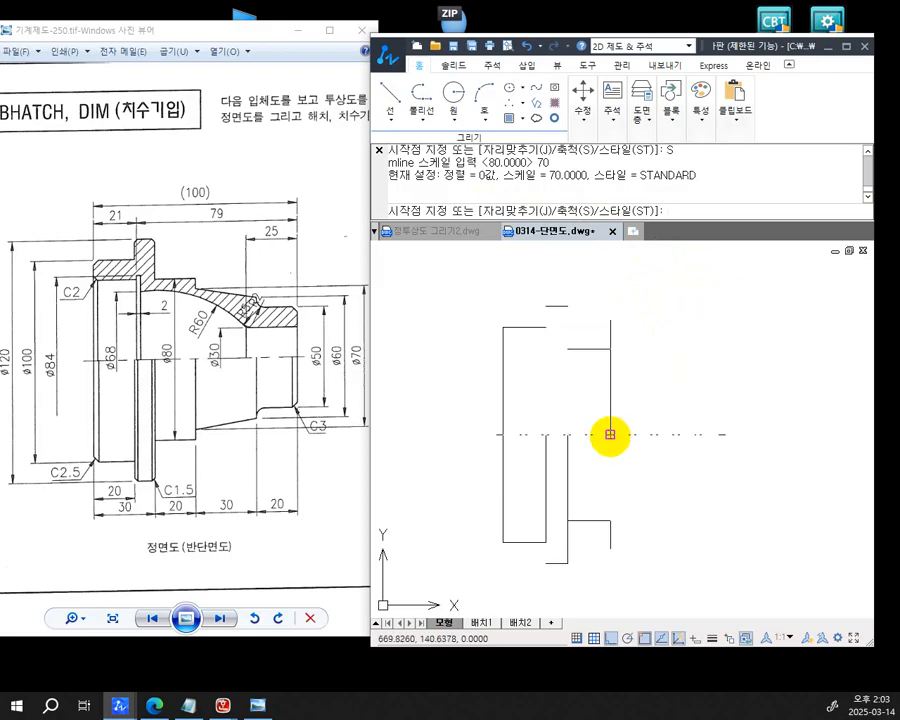
pyautogui.click(610, 435)
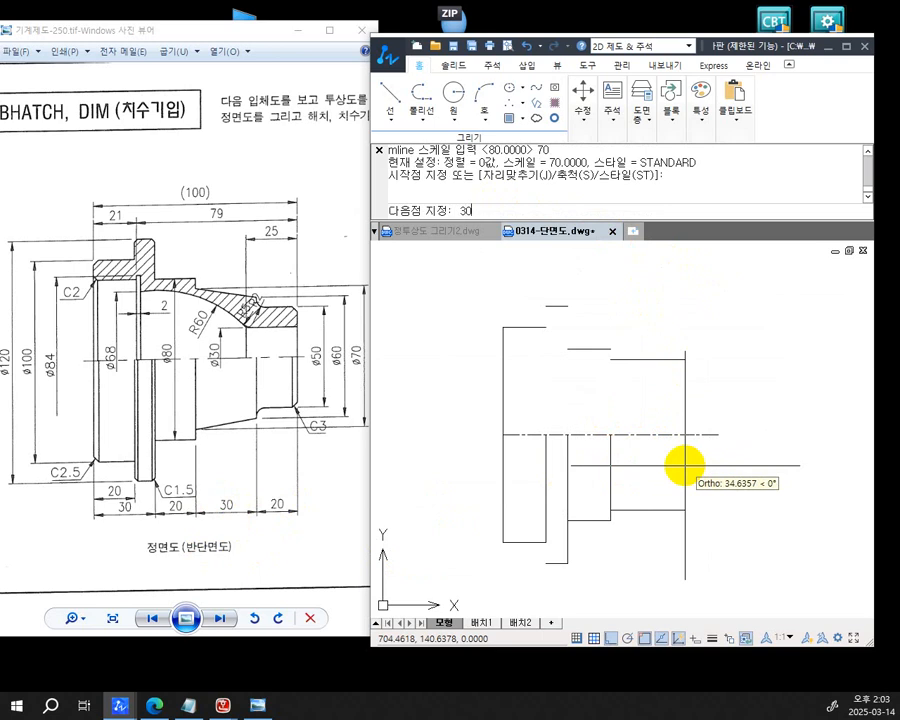
pyautogui.press('Return')
pyautogui.press('Return')
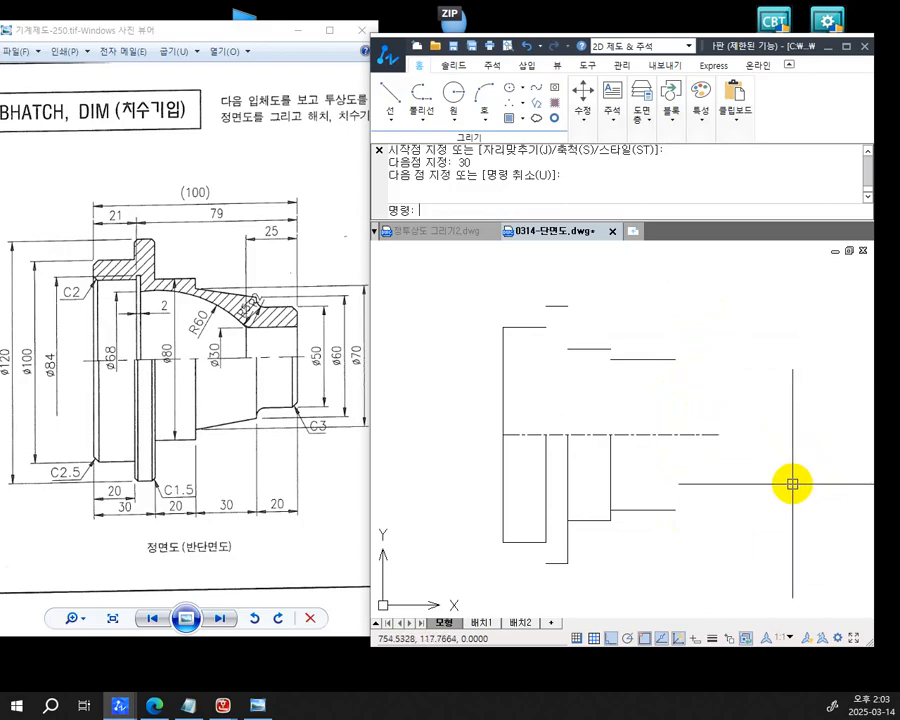
# Draw a vertical line from the lower right corner of the Ø70 section up to the centre line
pyautogui.write('L')
pyautogui.press('Return')
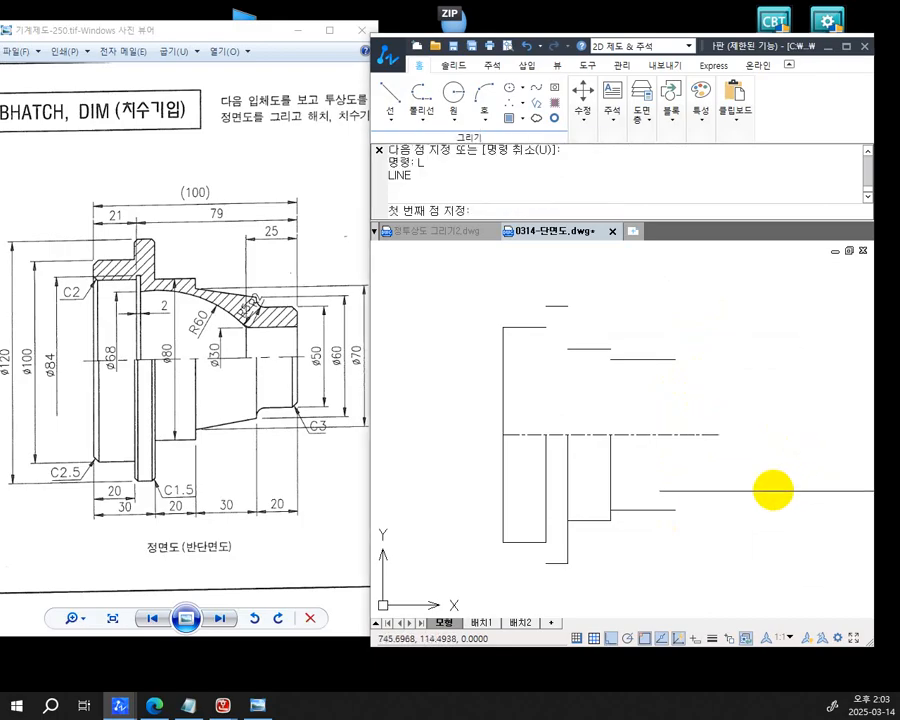
pyautogui.click(675, 510)
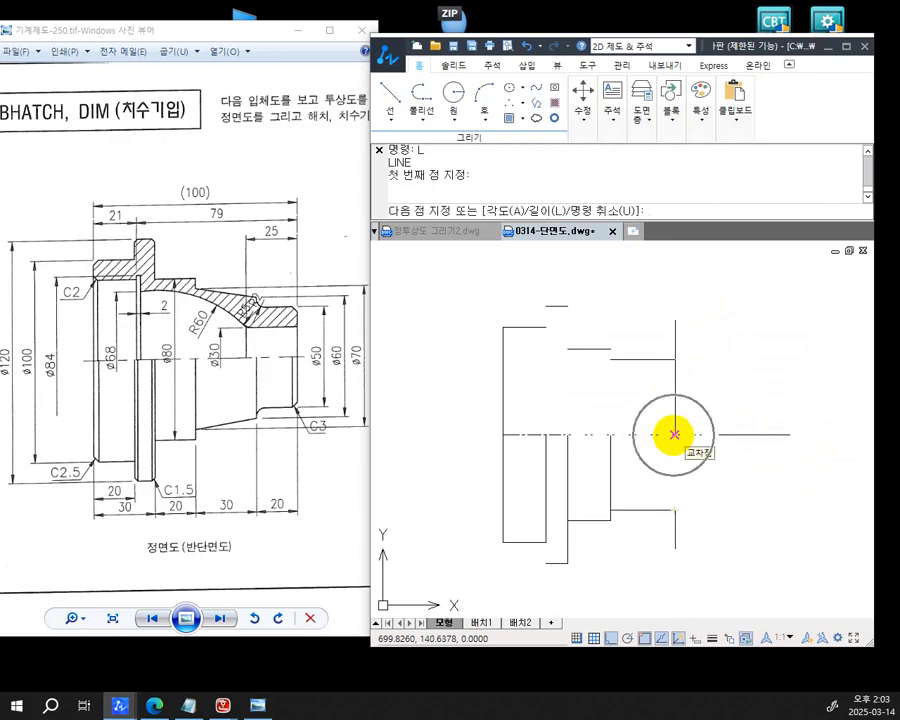
pyautogui.click(675, 434)
pyautogui.press('Return')
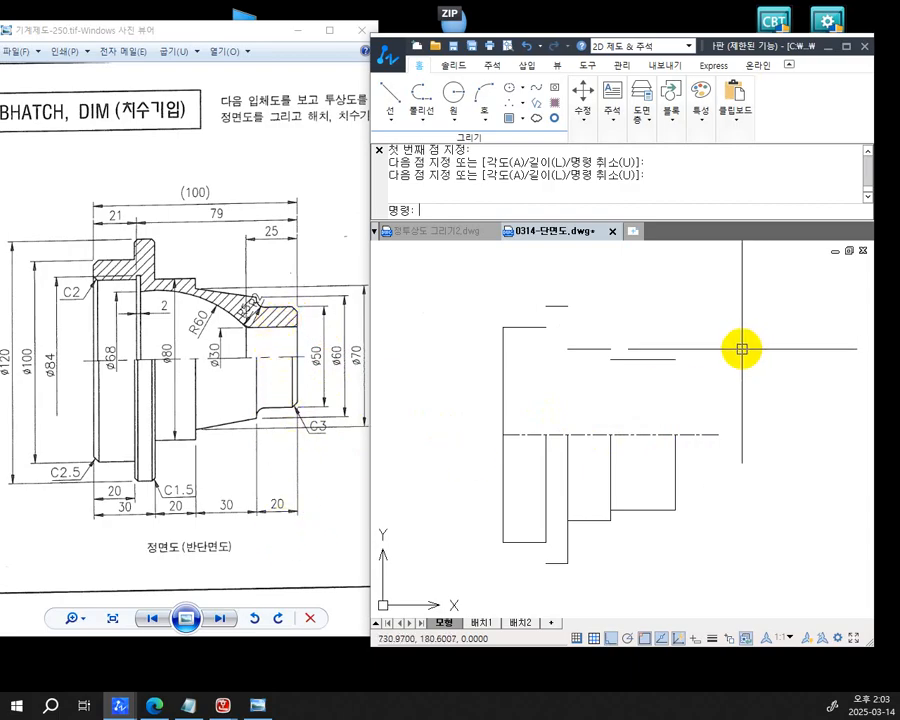
# Draw another multiline at scale 70, 20 long along the centre line from the right end of the 30 long Ø70 section
pyautogui.write('ML')
pyautogui.press('Return')
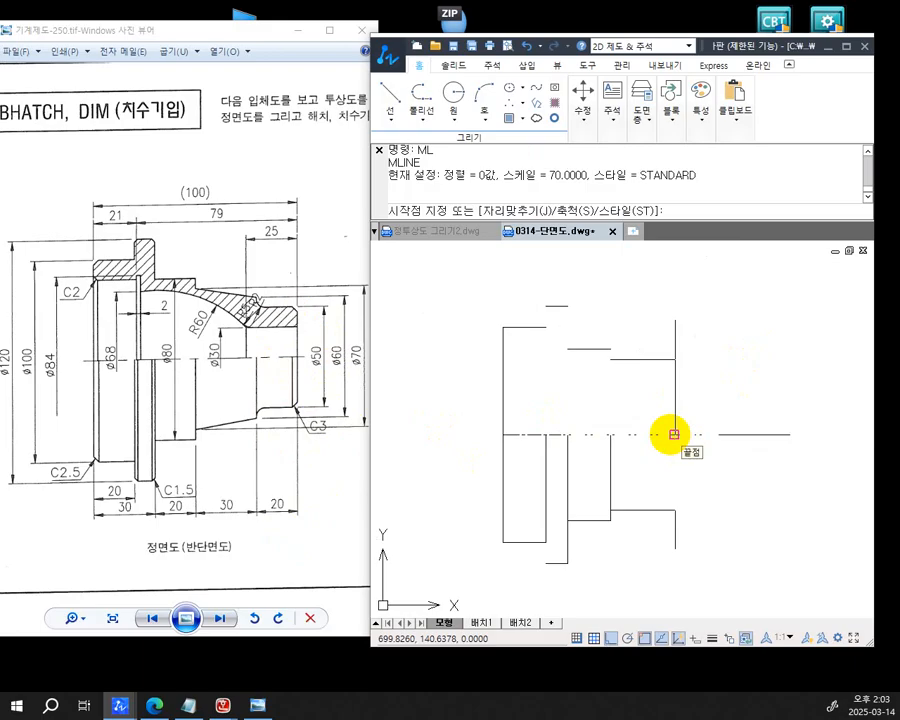
pyautogui.click(674, 434)
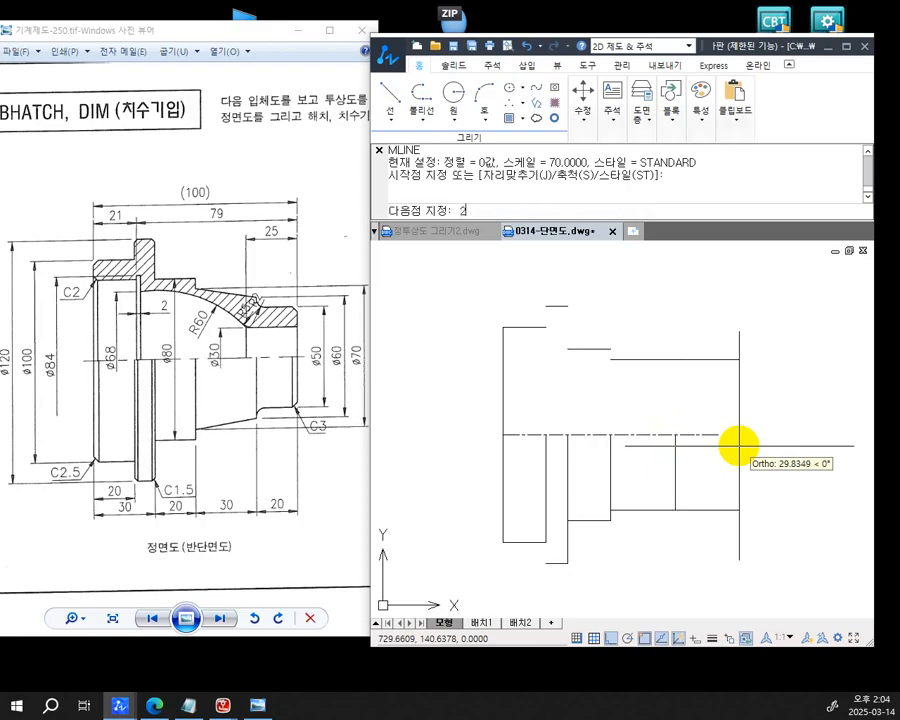
pyautogui.write('20')
pyautogui.press('Return')
pyautogui.press('Return')
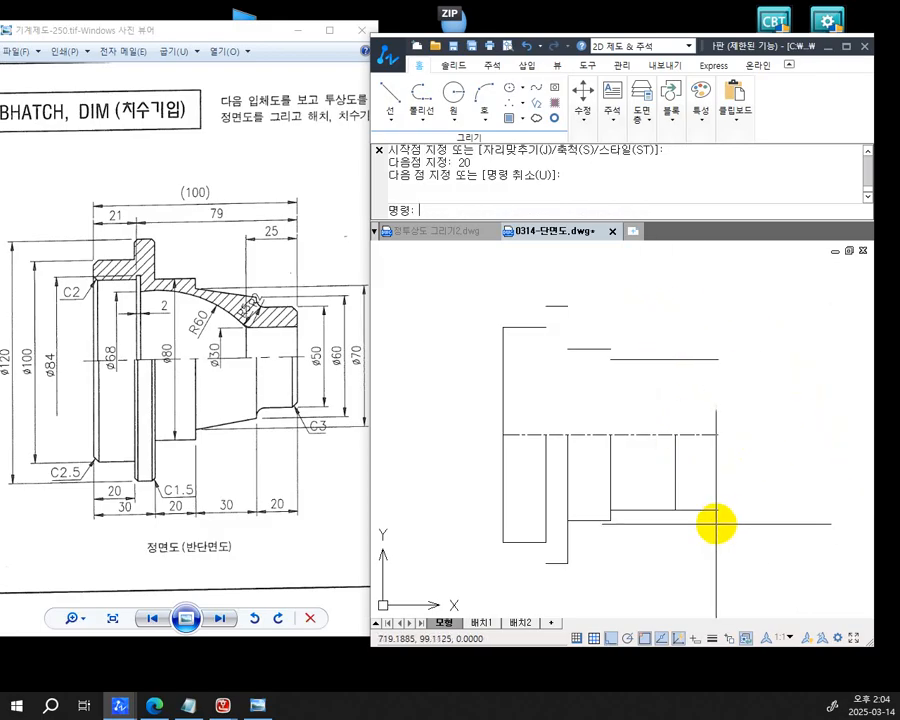
# Undo the last multiline and redraw the Ø50 section edges at scale 50, from the Ø70 section's right end to the centre line's right end
pyautogui.hotkey('ctrl', 'z')
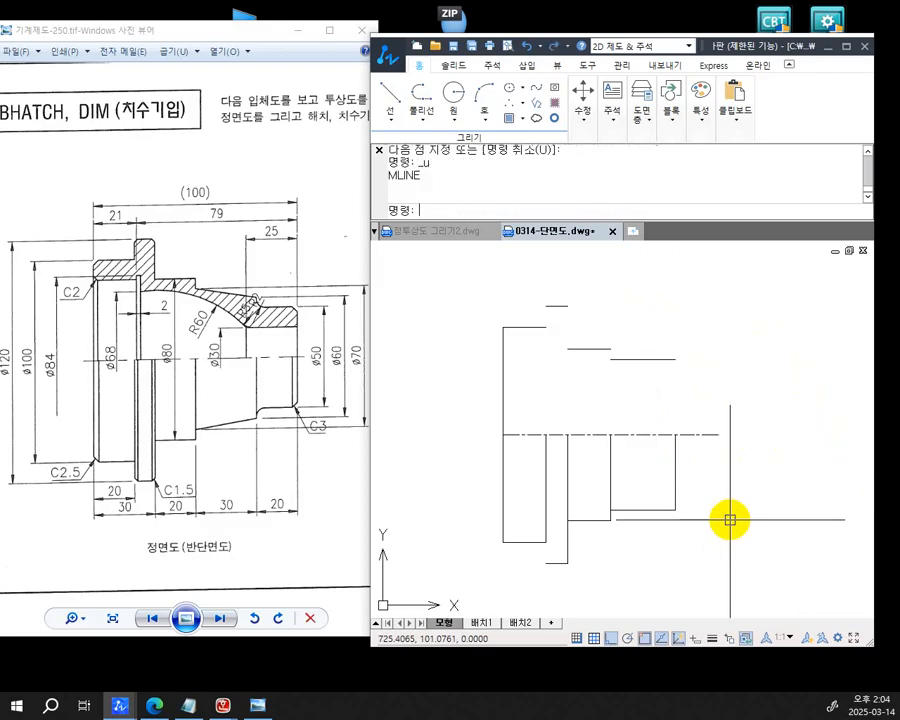
pyautogui.write('ML')
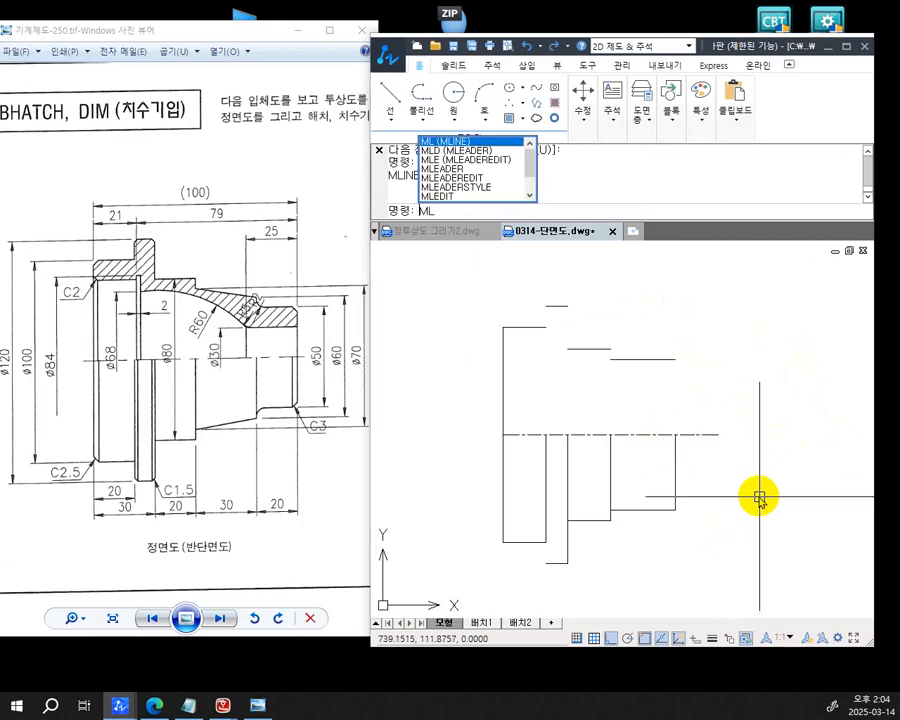
pyautogui.press('Return')
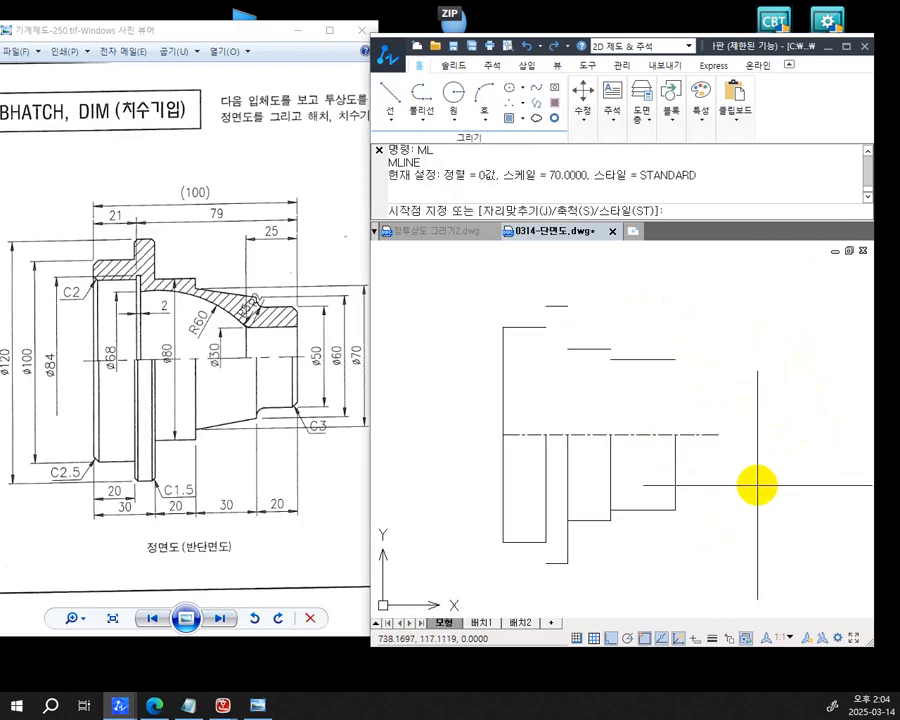
pyautogui.write('S')
pyautogui.press('Return')
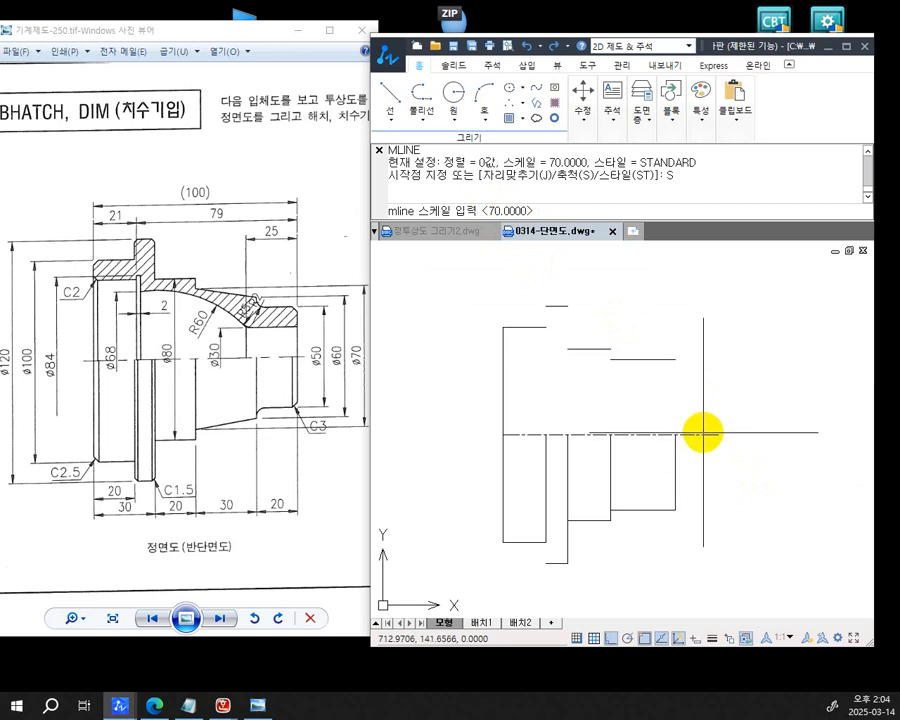
pyautogui.write('50')
pyautogui.press('Return')
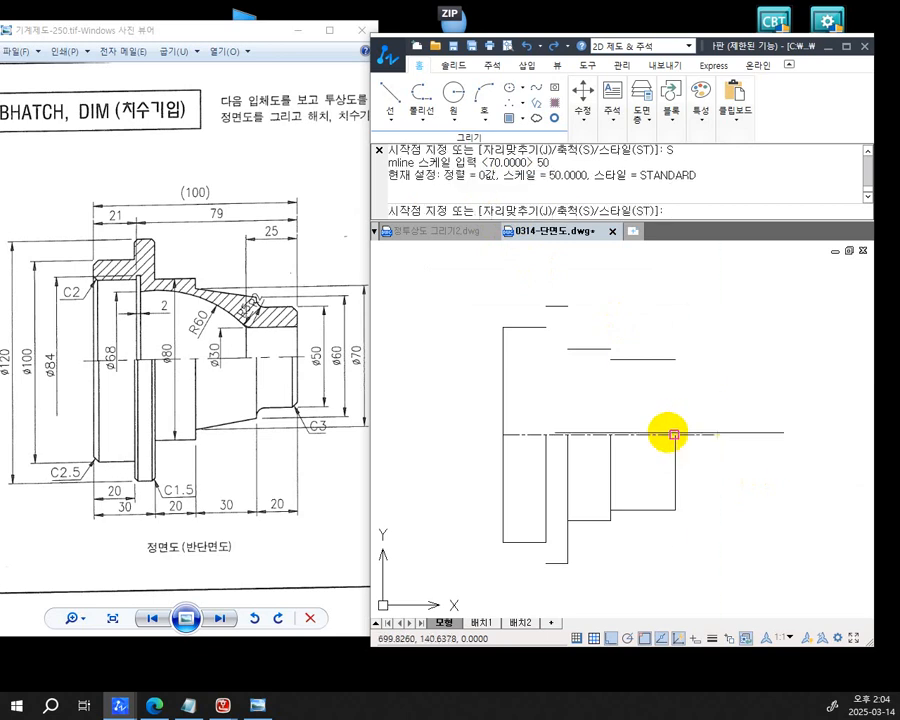
pyautogui.click(674, 434)
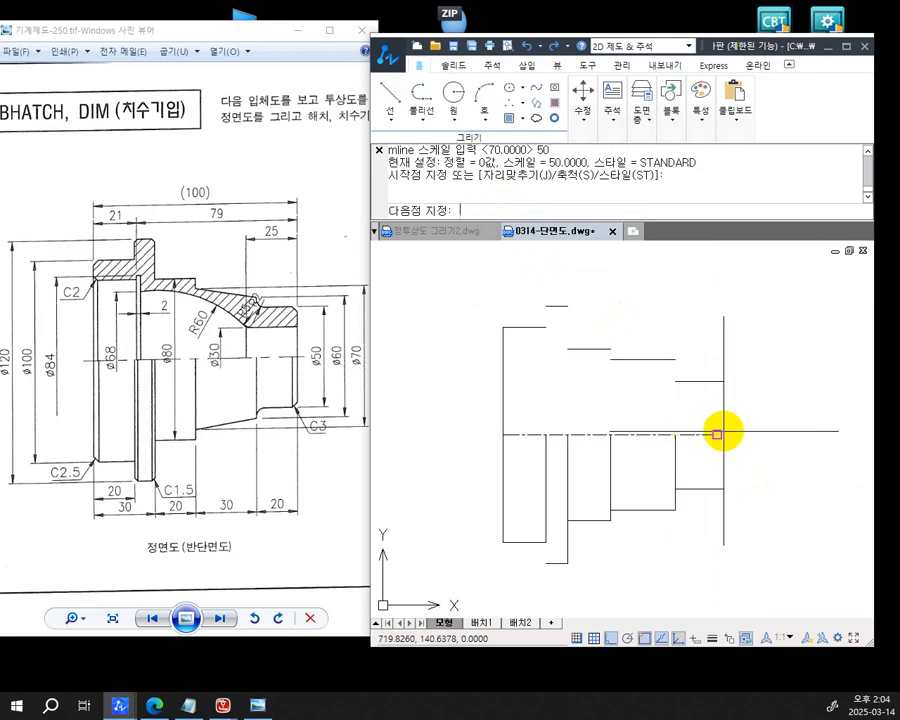
pyautogui.click(717, 434)
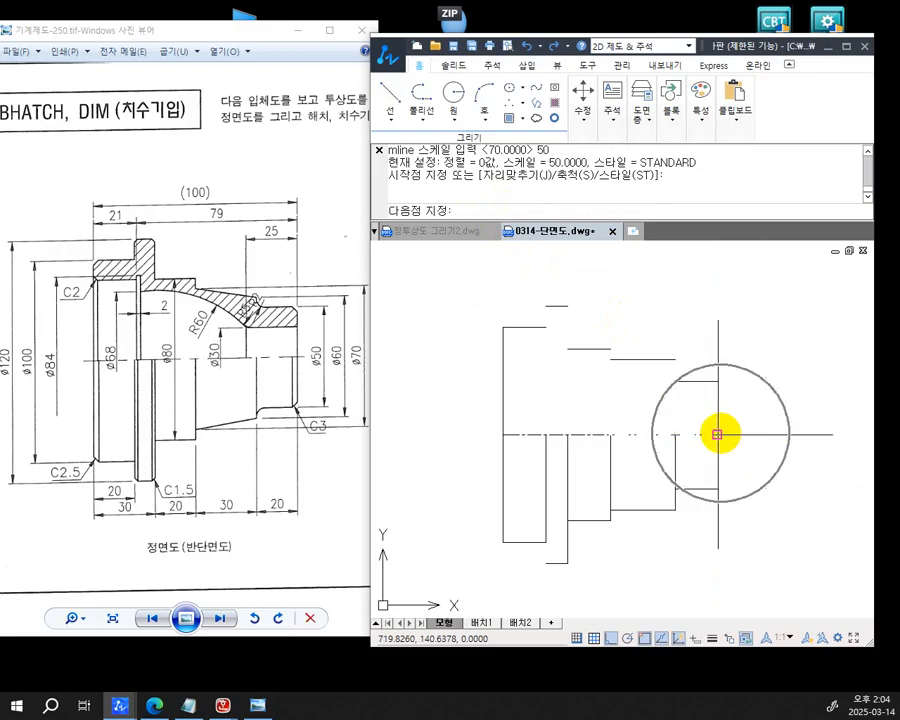
pyautogui.click(717, 434)
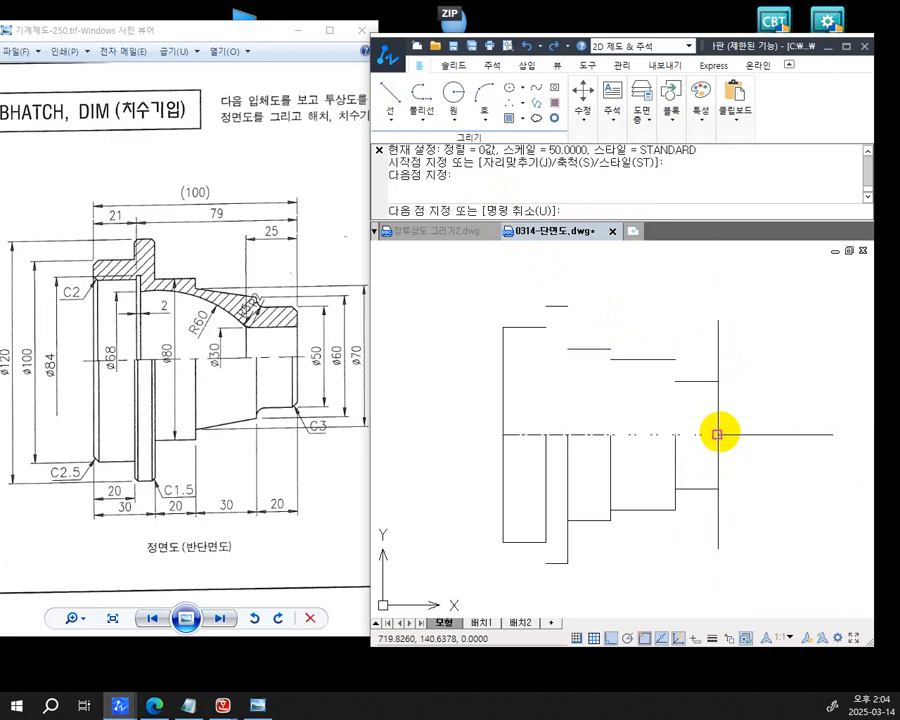
pyautogui.press('Return')
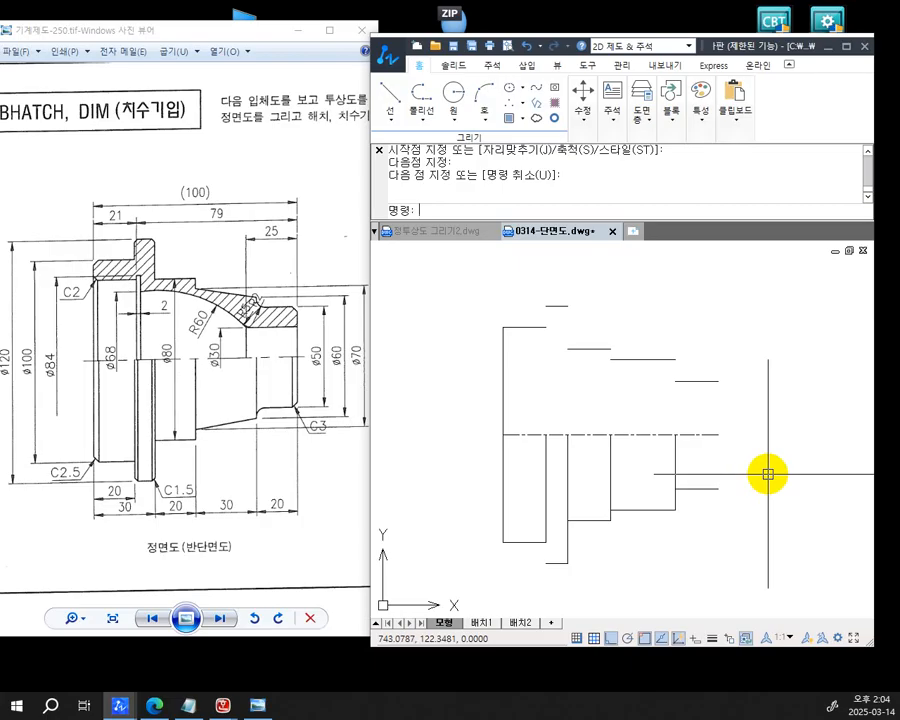
# Close the right end of the Ø50 section with a vertical line from its lower corner to its upper corner
pyautogui.write('l')
pyautogui.press('Return')
pyautogui.click(718, 488)
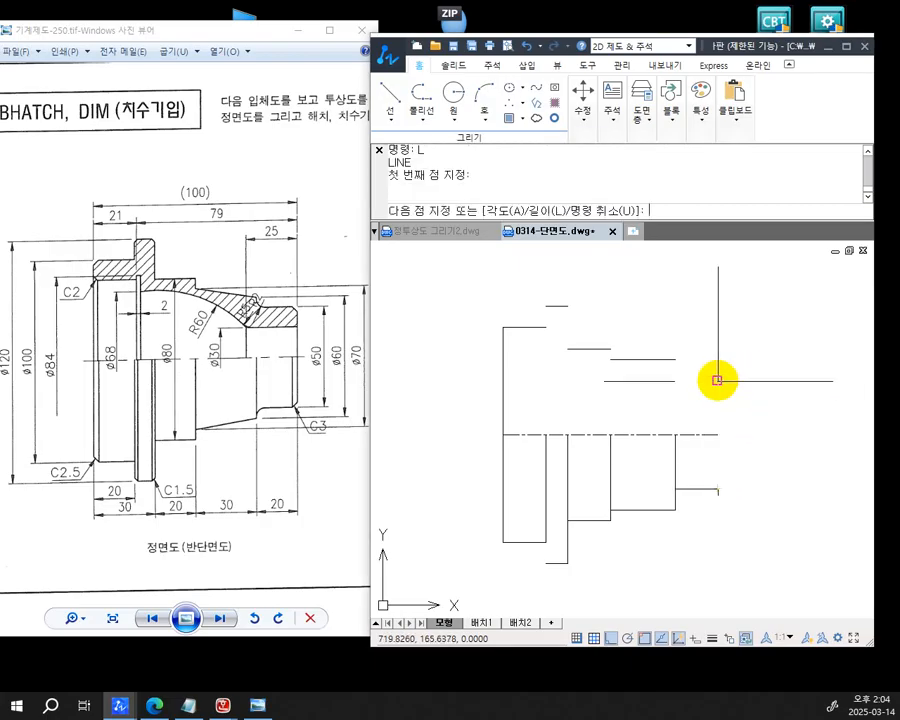
pyautogui.click(717, 380)
pyautogui.press('Return')
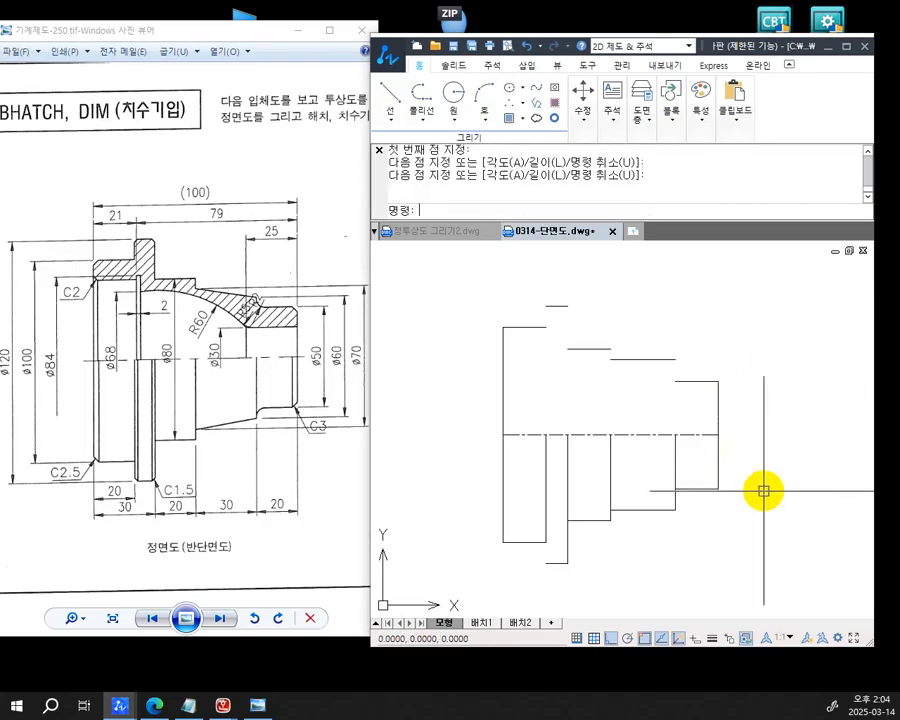
# Explode all the multilines of the stepped outline into separate lines
pyautogui.scroll(1, 762, 512)
pyautogui.moveTo(766, 510); pyautogui.dragTo(790, 518, button='middle')
pyautogui.scroll(-2, 788, 518)
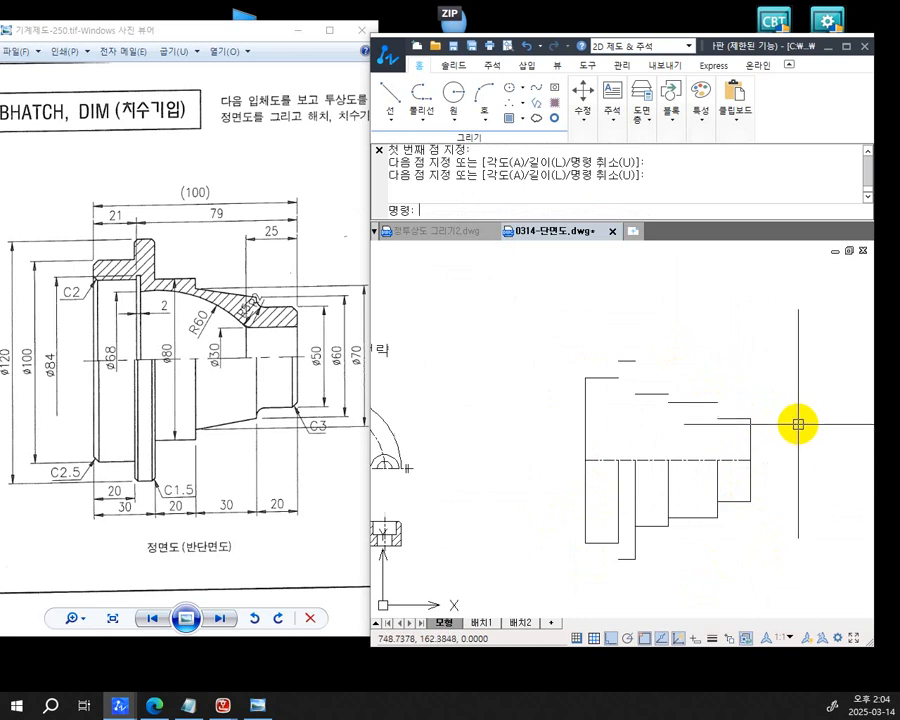
pyautogui.write('x')
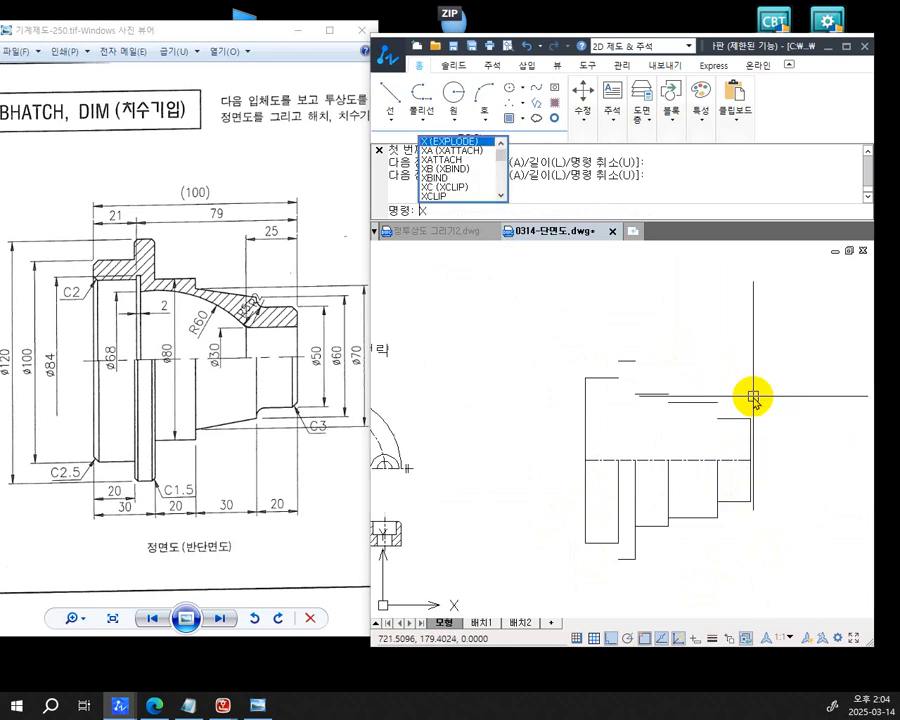
pyautogui.press('Return')
pyautogui.click(519, 323)
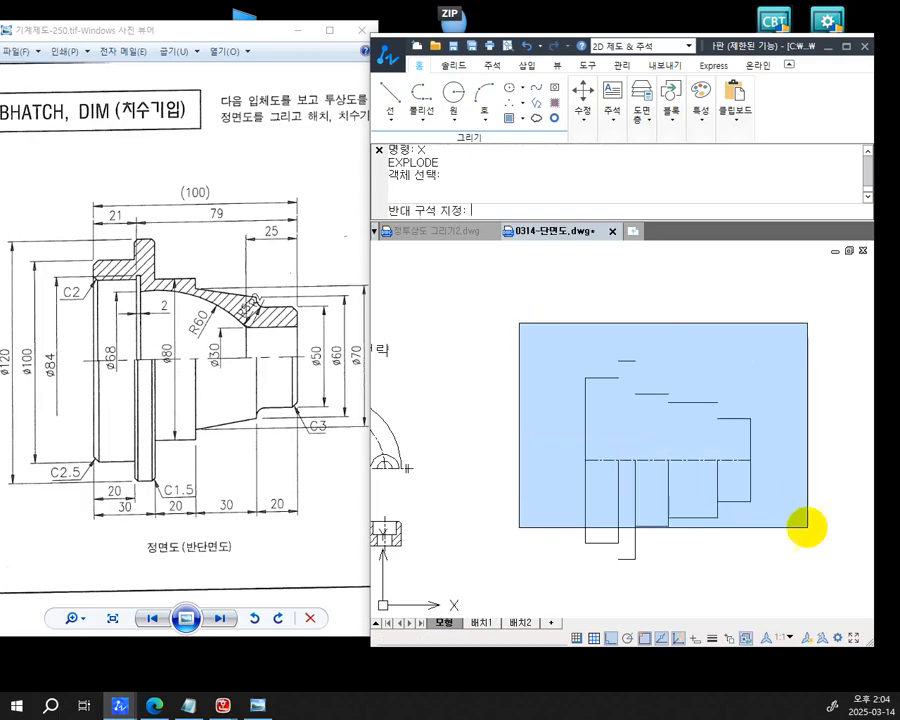
pyautogui.click(811, 587)
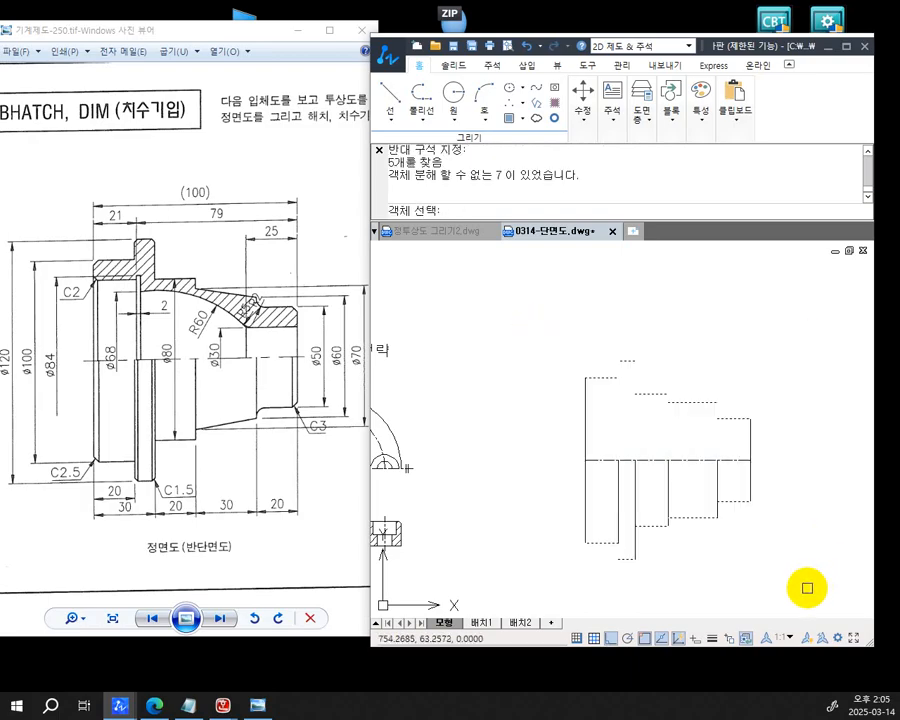
pyautogui.press('Return')
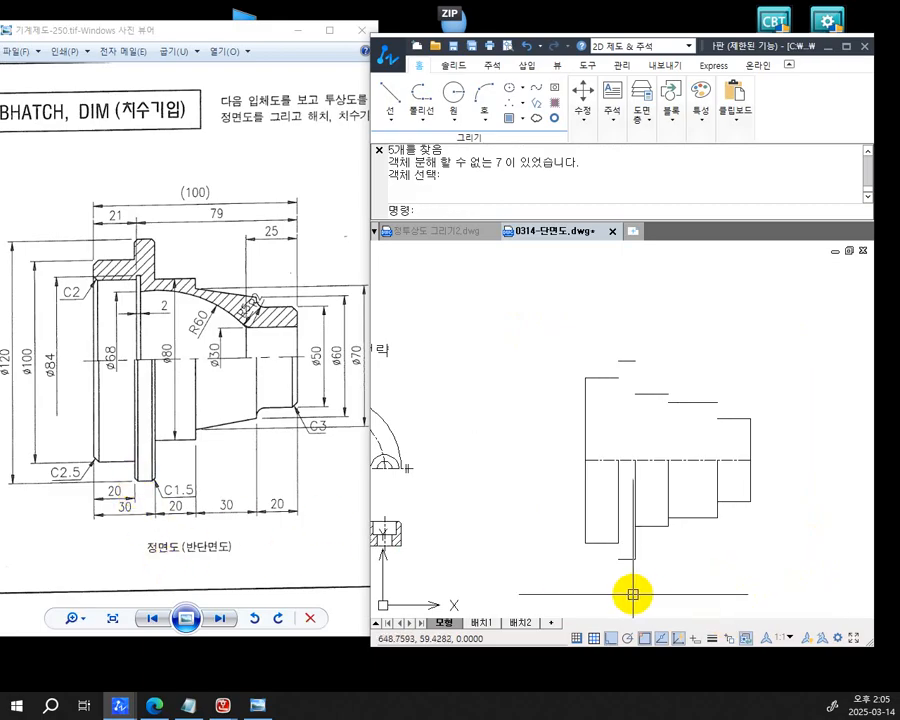
# Extend the vertical line at the flange's left side down to the flange's lower Ø120 edge
pyautogui.scroll(3, 636, 578)
pyautogui.moveTo(636, 578)
pyautogui.mouseDown(button='middle')
pyautogui.moveTo(607, 539)
pyautogui.moveTo(496, 518)
pyautogui.mouseUp(button='middle')
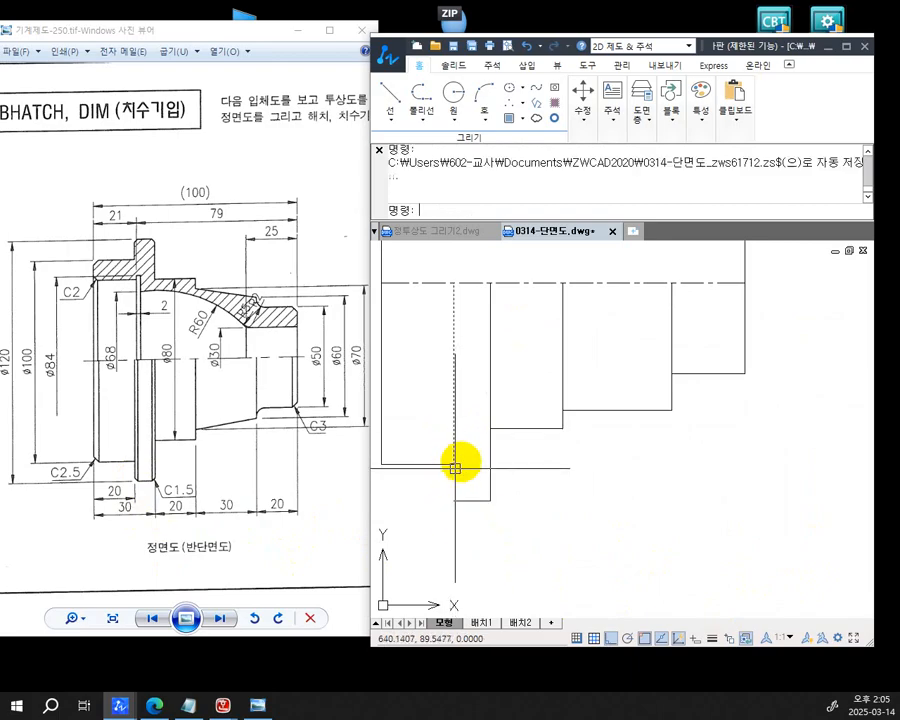
pyautogui.moveTo(465, 452); pyautogui.dragTo(507, 507, button='middle')
pyautogui.scroll(-3, 510, 506)
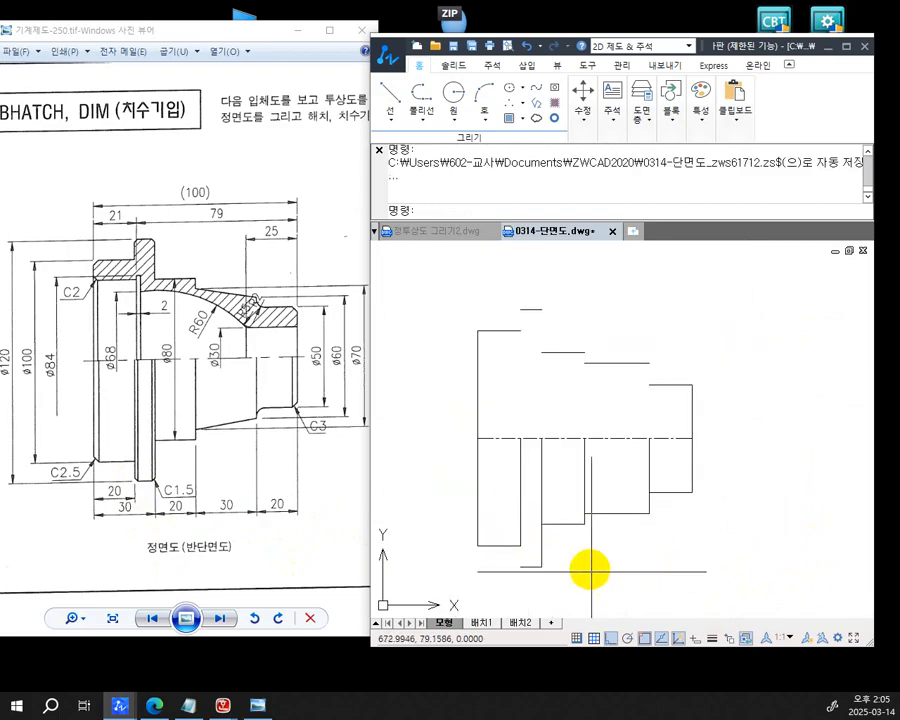
pyautogui.write('E')
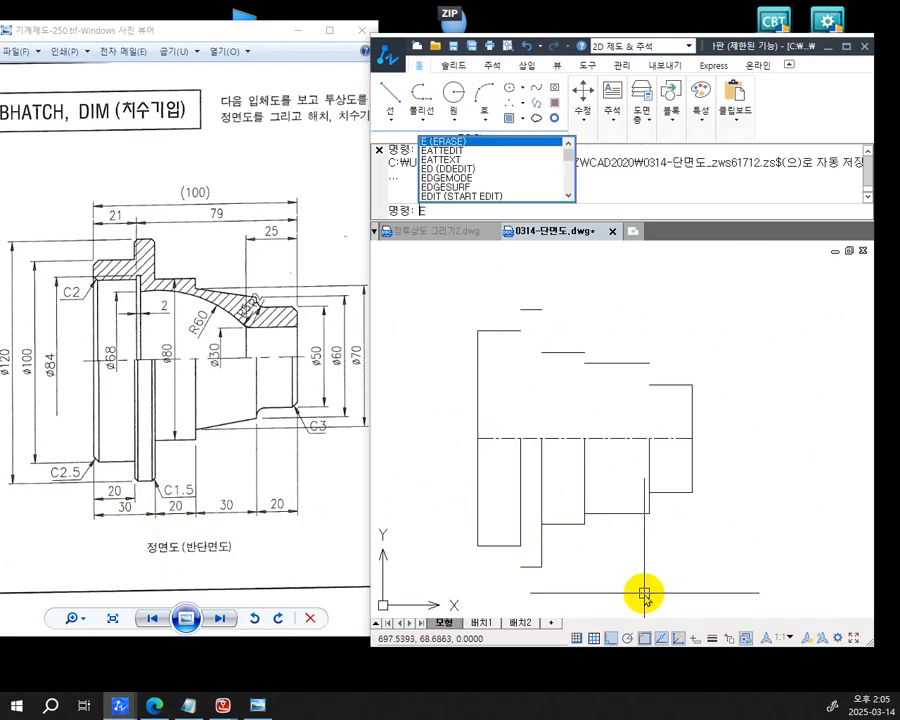
pyautogui.write('X')
pyautogui.press('Return')
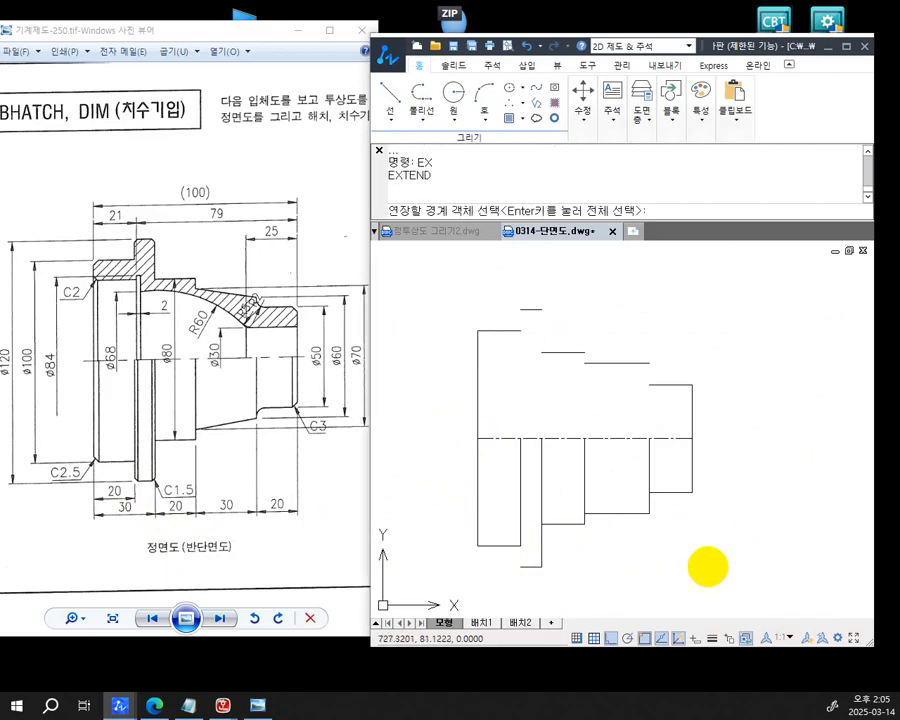
pyautogui.click(530, 567)
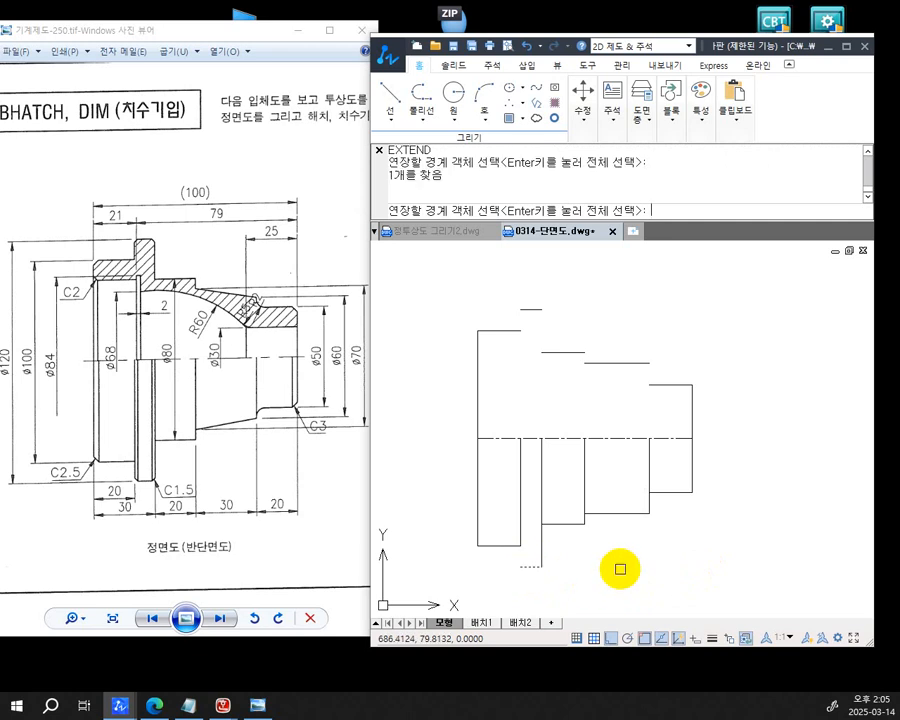
pyautogui.press('Return')
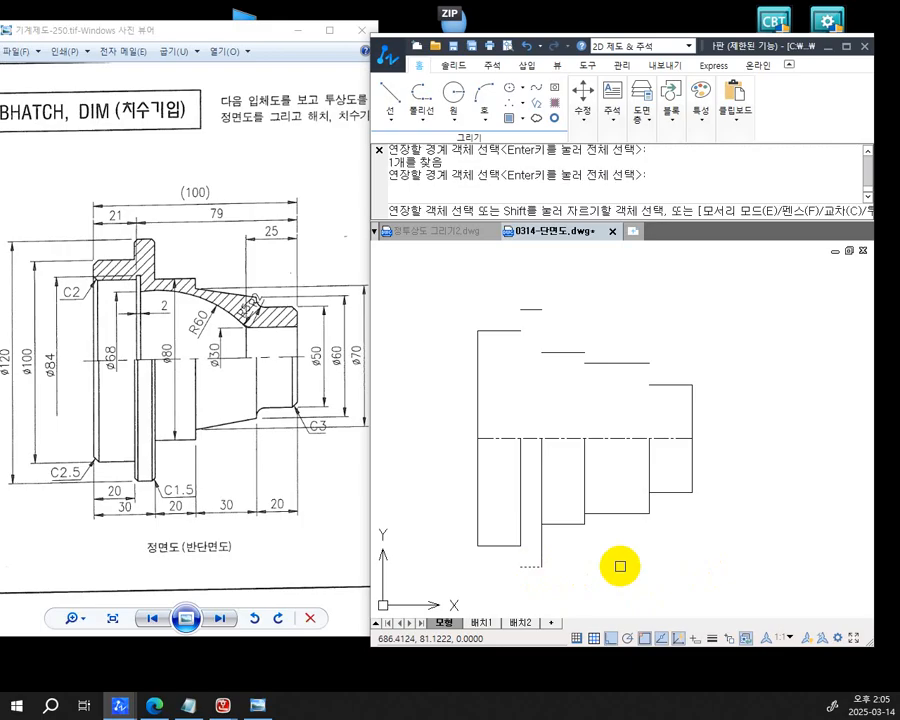
pyautogui.scroll(3, 524, 536)
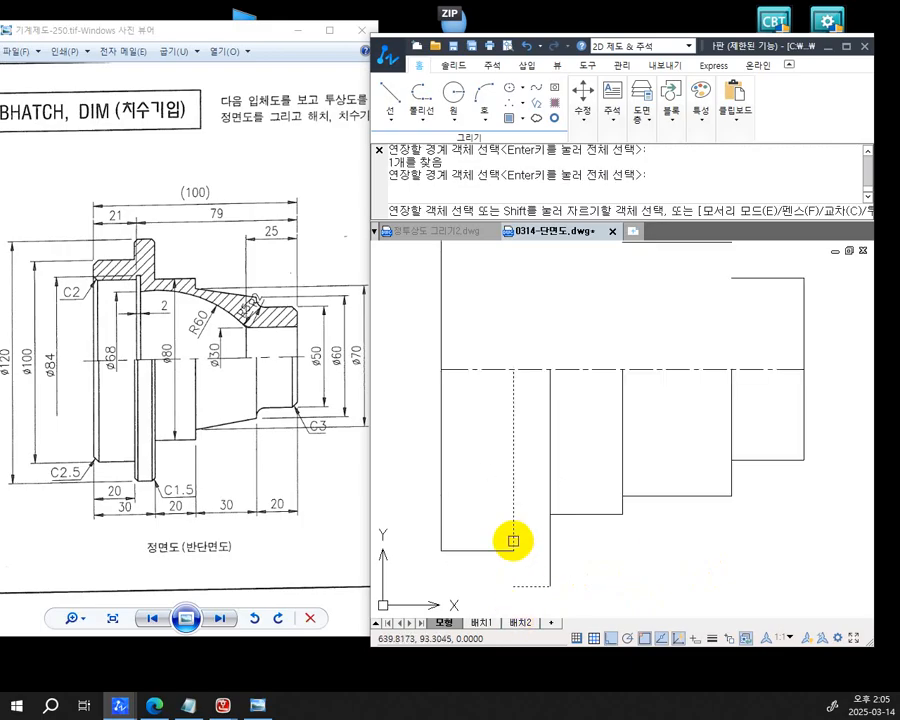
pyautogui.click(512, 539)
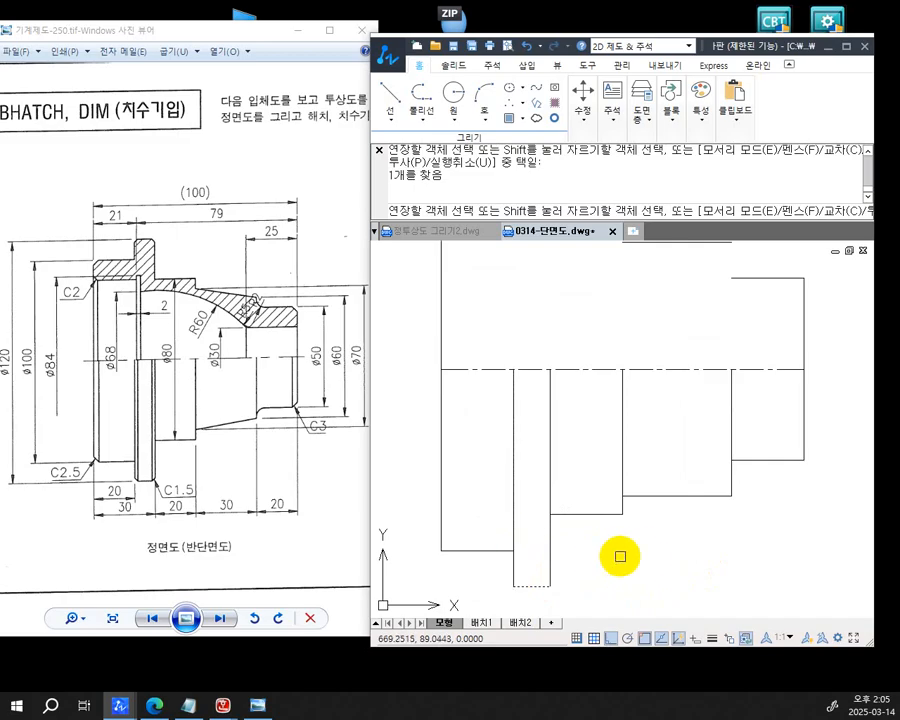
pyautogui.scroll(-1, 643, 560)
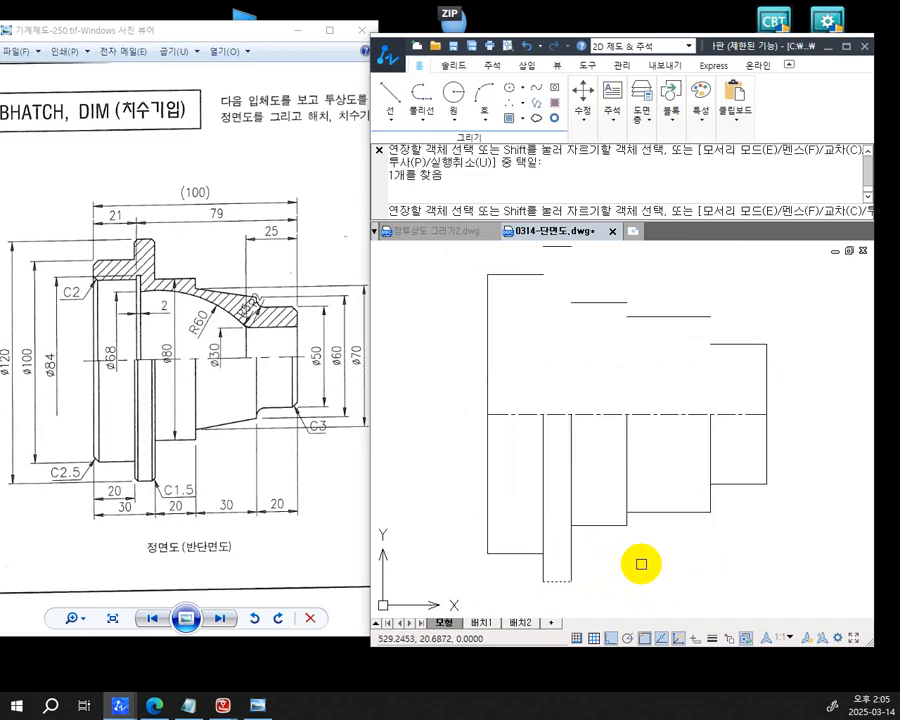
pyautogui.press('Return')
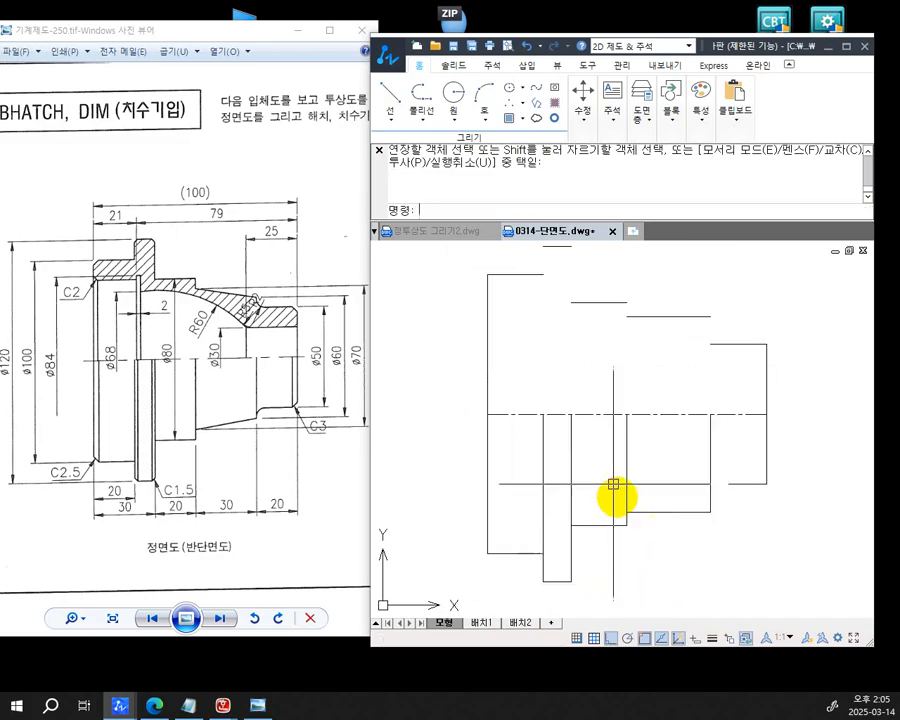
# Draw a vertical line from the left end of the flange's upper edge down to the right end of the upper Ø100 edge
pyautogui.scroll(3, 571, 412)
pyautogui.moveTo(663, 480)
pyautogui.mouseDown(button='middle')
pyautogui.moveTo(547, 453)
pyautogui.moveTo(647, 480)
pyautogui.moveTo(637, 459)
pyautogui.mouseUp(button='middle')
pyautogui.scroll(-1, 560, 466)
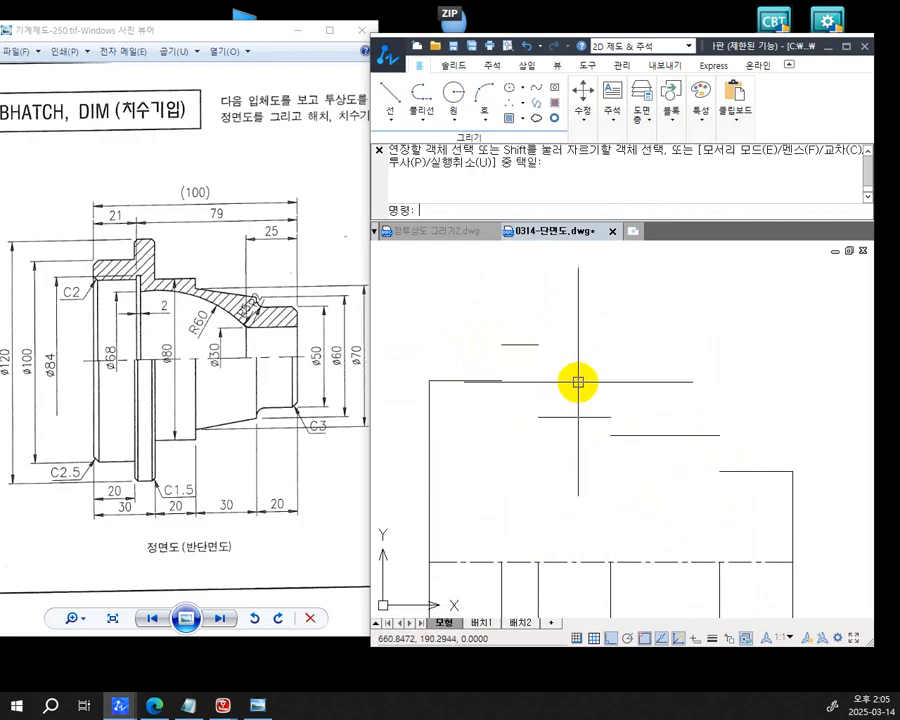
pyautogui.write('L')
pyautogui.press('Return')
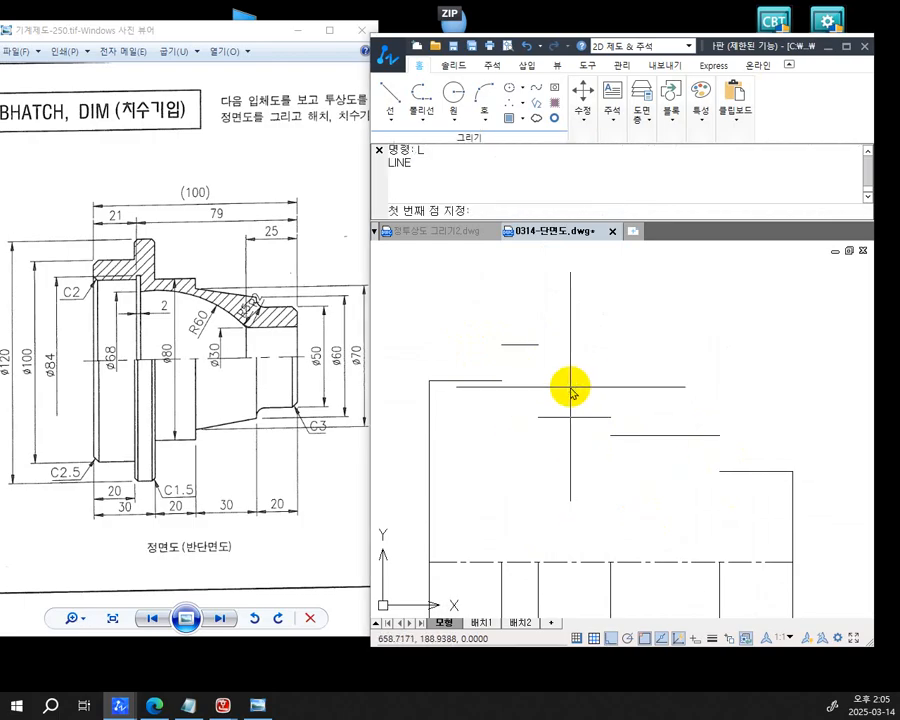
pyautogui.click(502, 345)
pyautogui.click(501, 384)
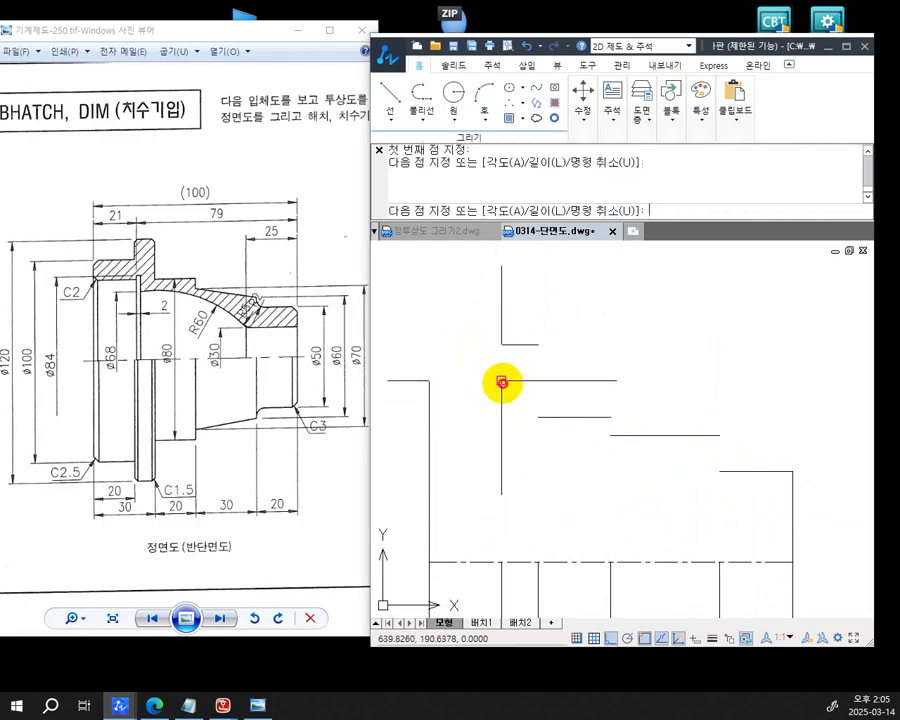
pyautogui.press('Return')
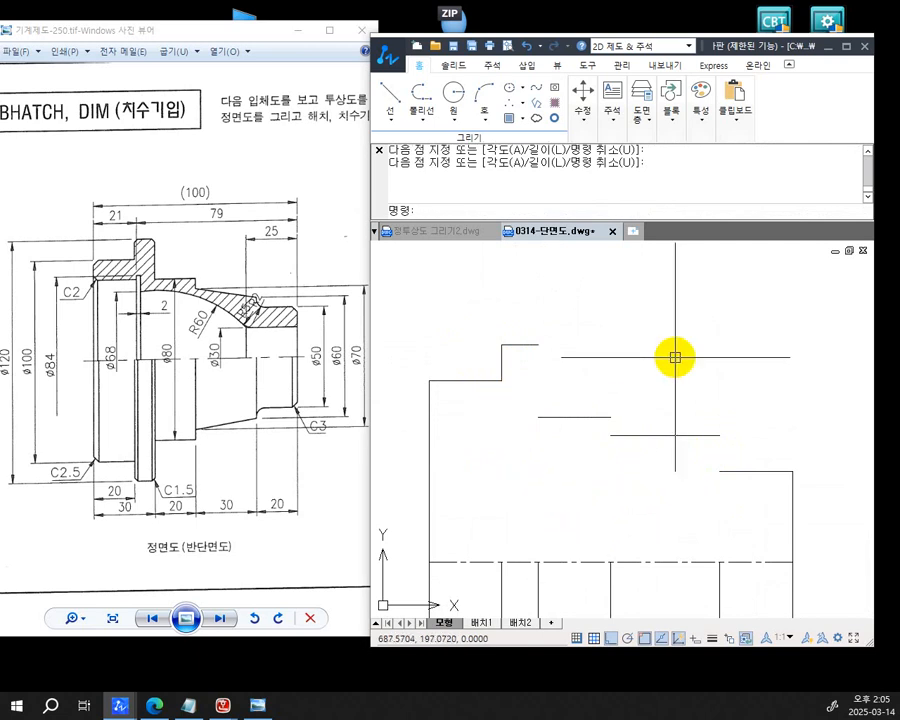
# Draw a vertical line from the right end of the flange's upper edge down to the left end of the upper Ø80 edge
pyautogui.write('l')
pyautogui.press('Return')
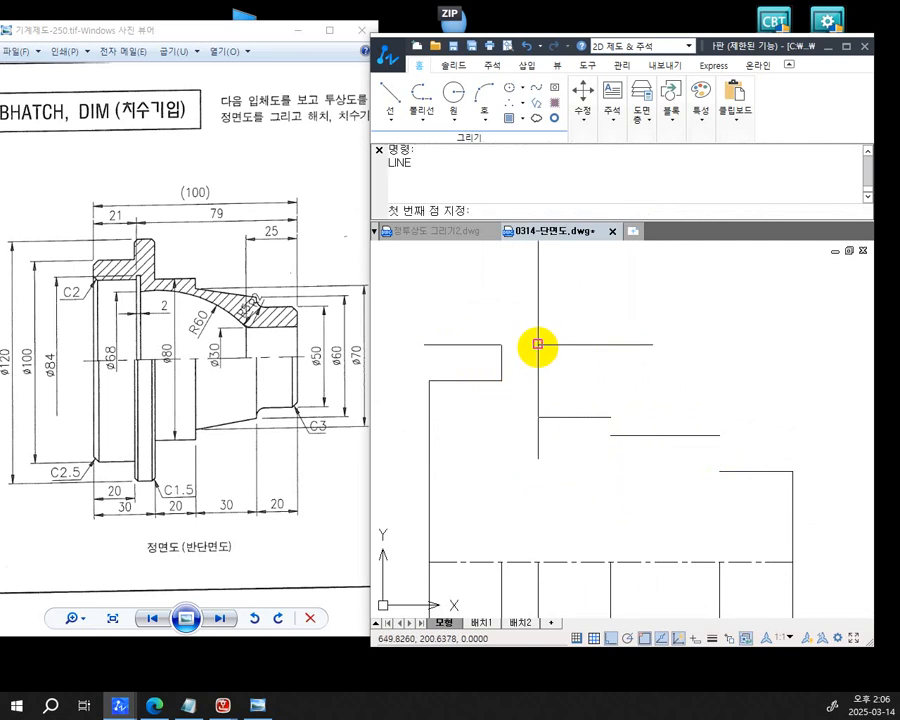
pyautogui.click(538, 345)
pyautogui.click(538, 416)
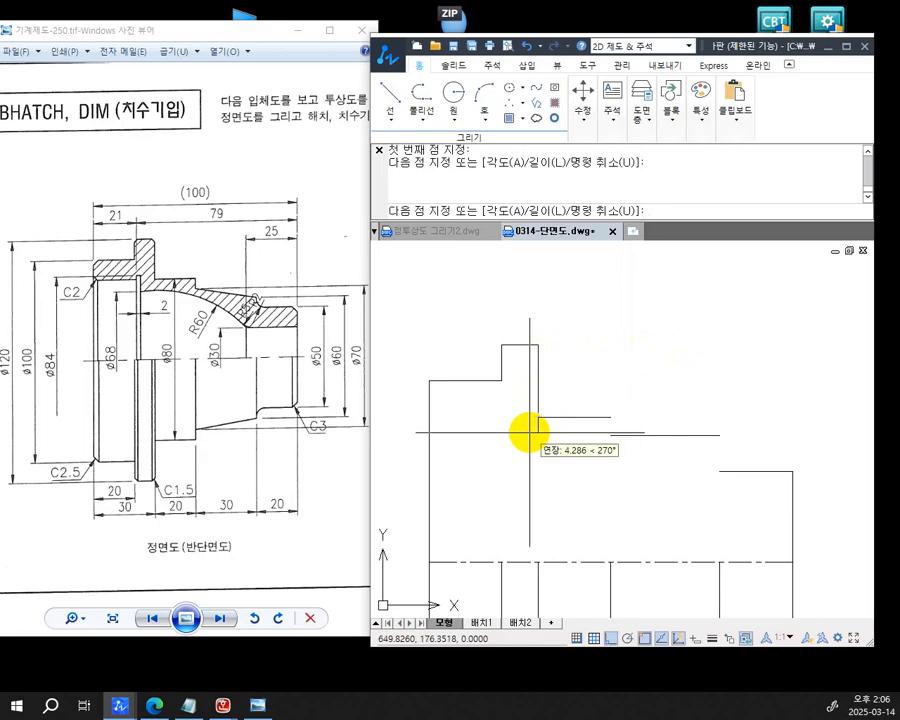
pyautogui.press('Return')
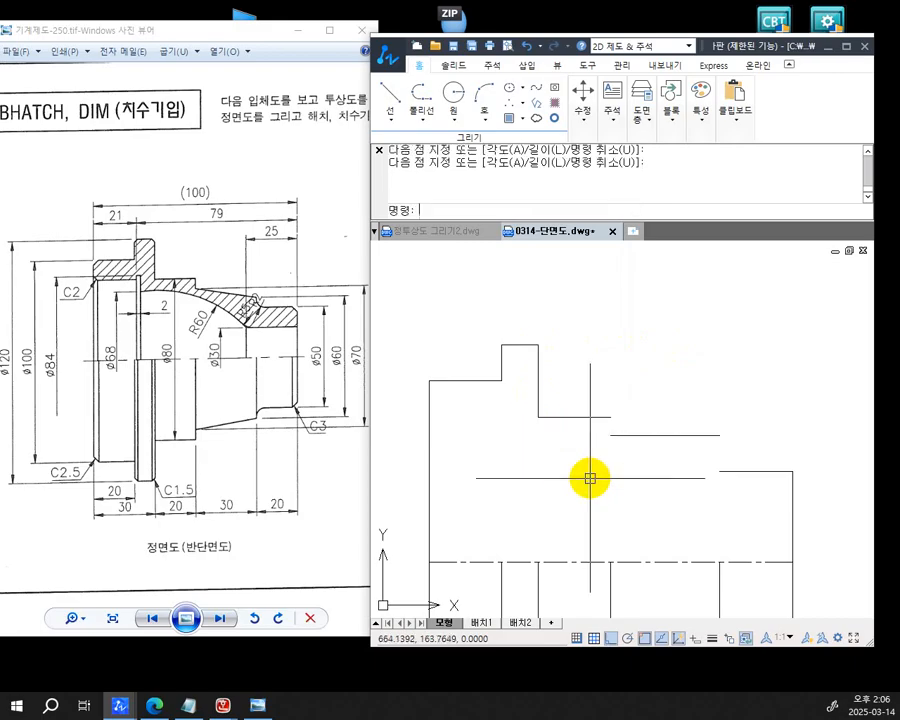
# Draw vertical lines joining the upper Ø80 edge's right end to the Ø70 edge and the Ø70 edge's right end to the Ø50 edge
pyautogui.press('Return')
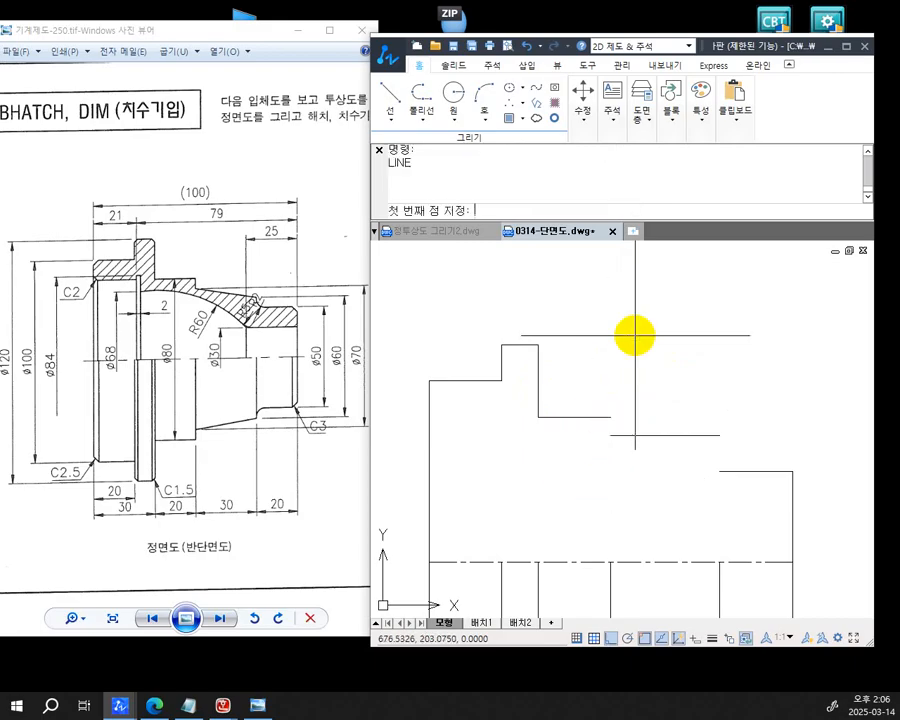
pyautogui.click(610, 416)
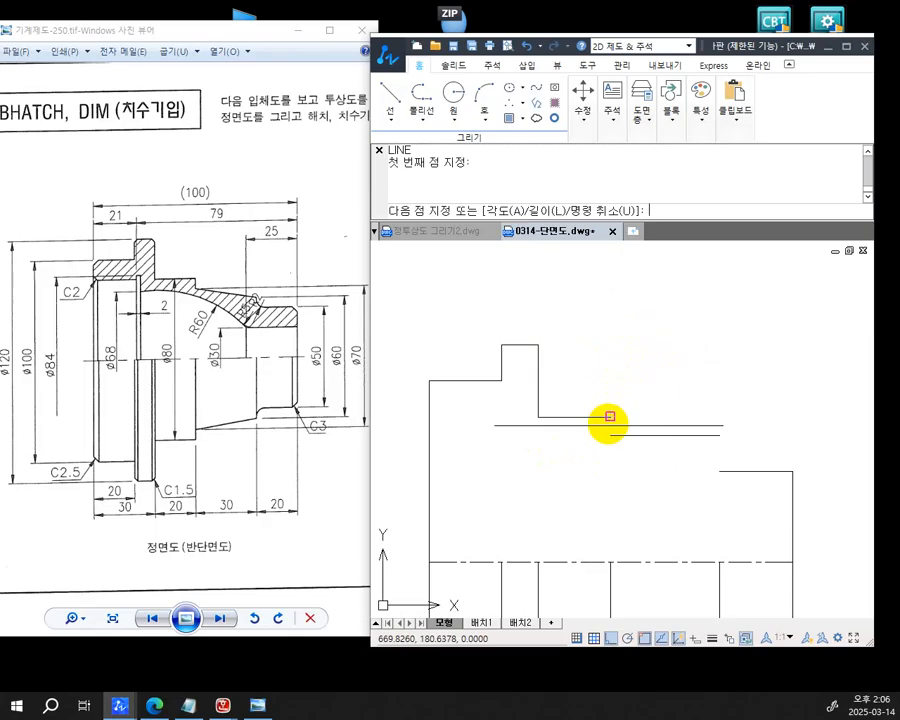
pyautogui.press('Return')
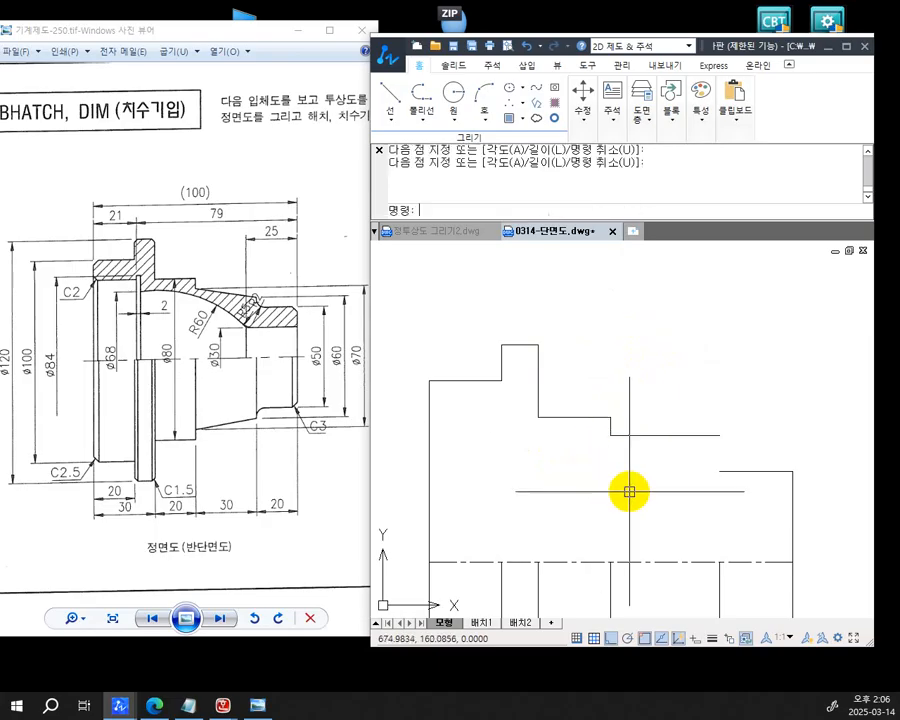
pyautogui.press('Return')
pyautogui.click(716, 435)
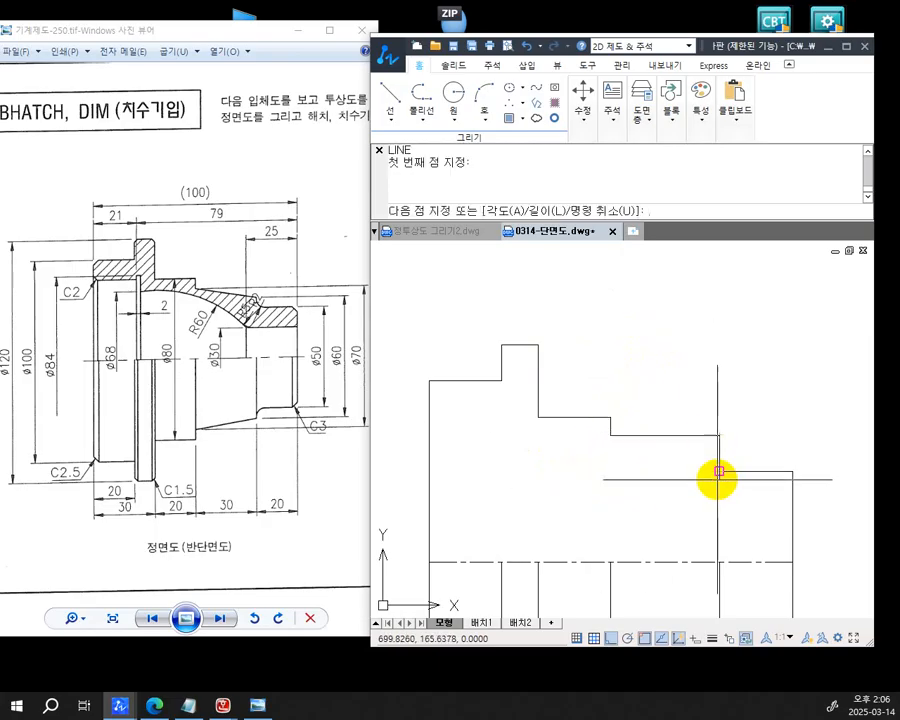
pyautogui.click(719, 470)
pyautogui.press('Return')
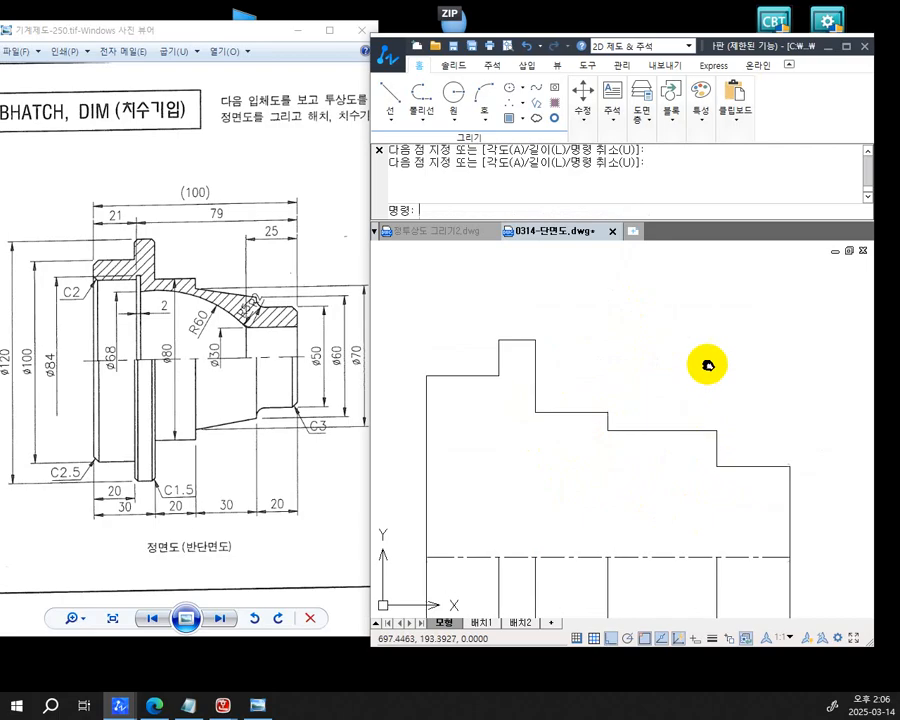
# Examine the reference drawing's tapered section between Ø70 and Ø60 and compare it with the completed stepped outline
pyautogui.moveTo(704, 362); pyautogui.dragTo(704, 344, button='middle')
pyautogui.scroll(-2, 704, 344)
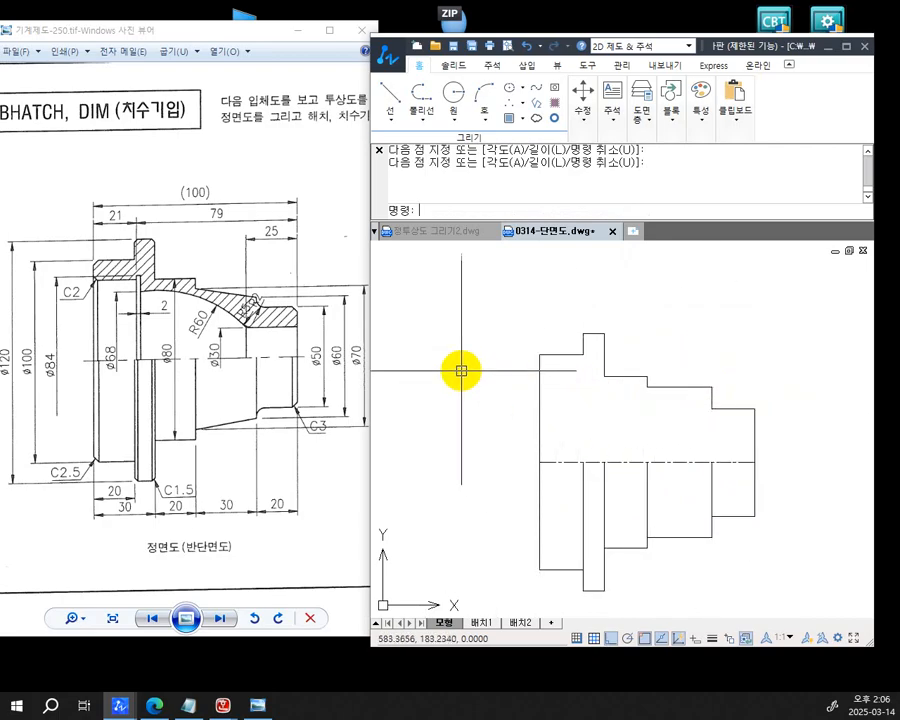
pyautogui.click(275, 426)
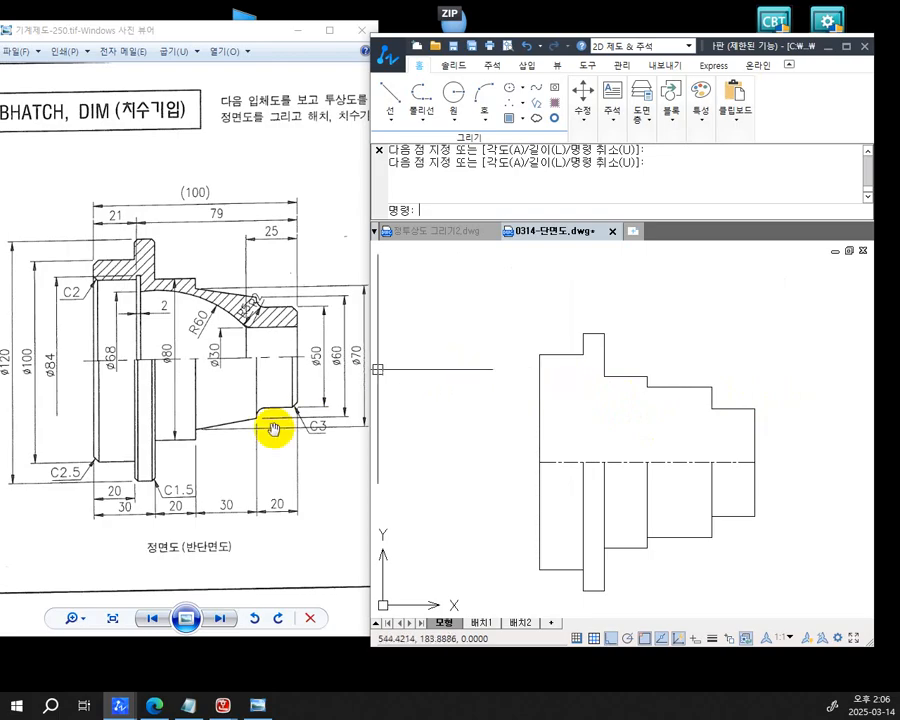
pyautogui.scroll(4, 240, 430)
pyautogui.scroll(-4, 224, 456)
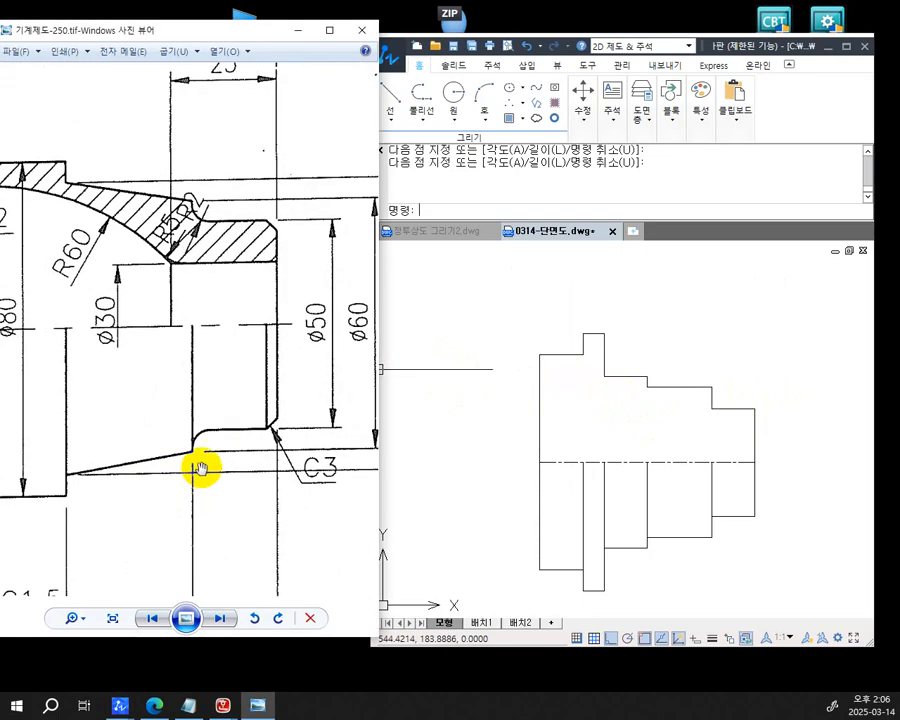
pyautogui.moveTo(231, 472)
pyautogui.mouseDown()
pyautogui.moveTo(141, 466)
pyautogui.moveTo(217, 468)
pyautogui.mouseUp()
pyautogui.scroll(3, 141, 466)
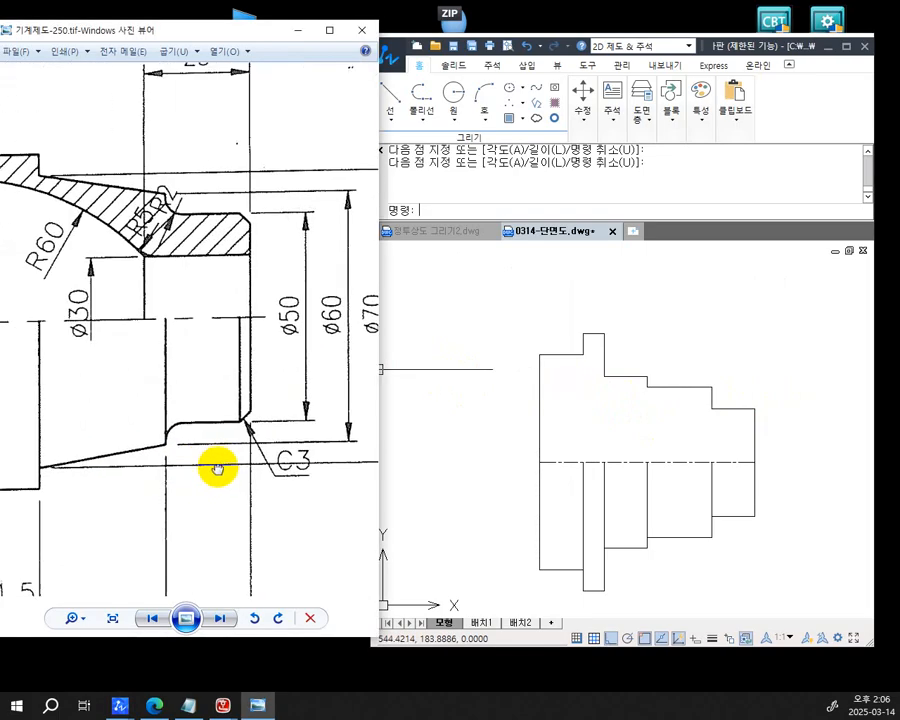
pyautogui.scroll(-2, 218, 462)
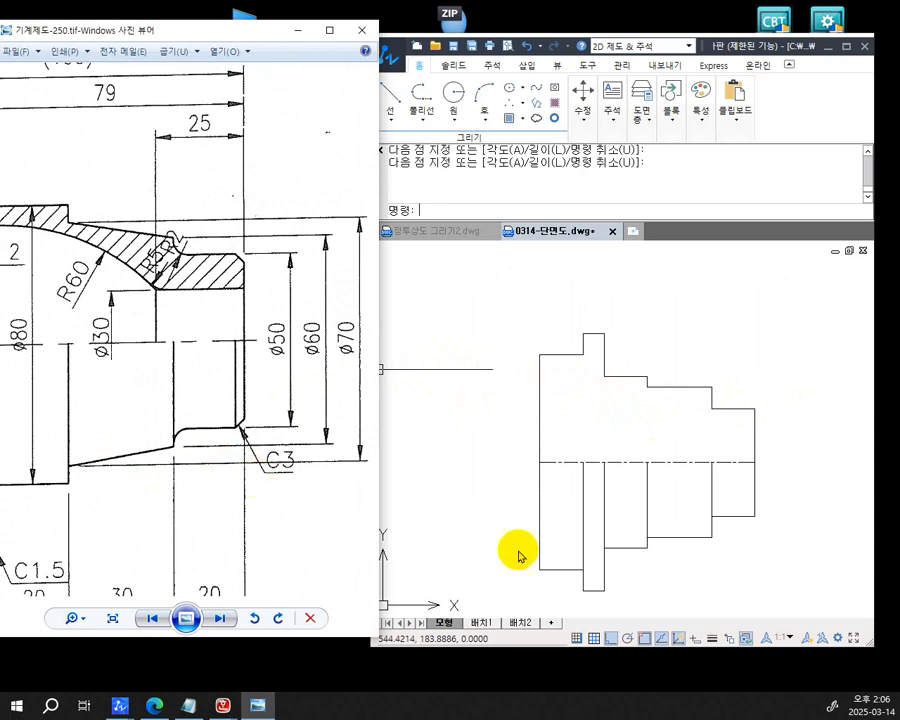
# With the K-Screen Pen, circle the Ø70 section's two right corners and the Ø70 and Ø60 dimensions in red, noting 10 and 5
pyautogui.doubleClick(842, 10)
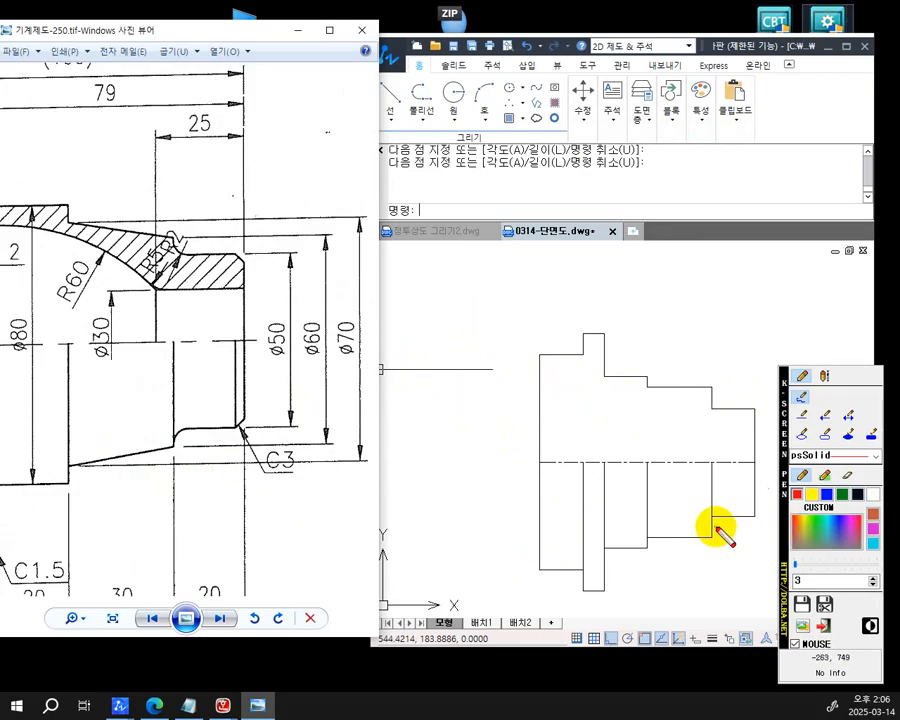
pyautogui.moveTo(714, 529)
pyautogui.mouseDown()
pyautogui.moveTo(703, 537)
pyautogui.moveTo(708, 527)
pyautogui.mouseUp()
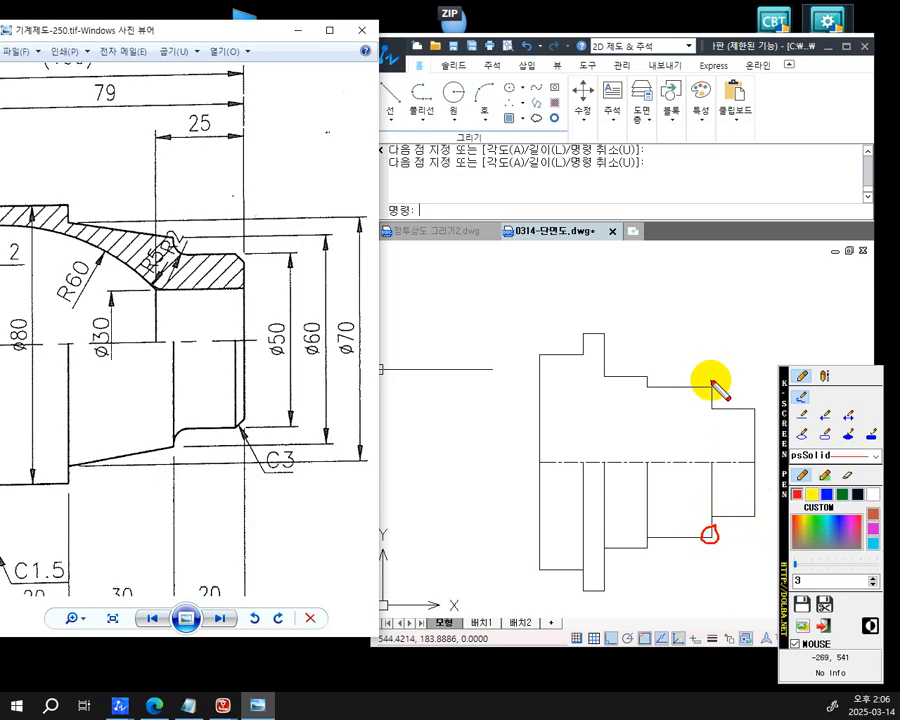
pyautogui.moveTo(712, 383); pyautogui.dragTo(717, 397)
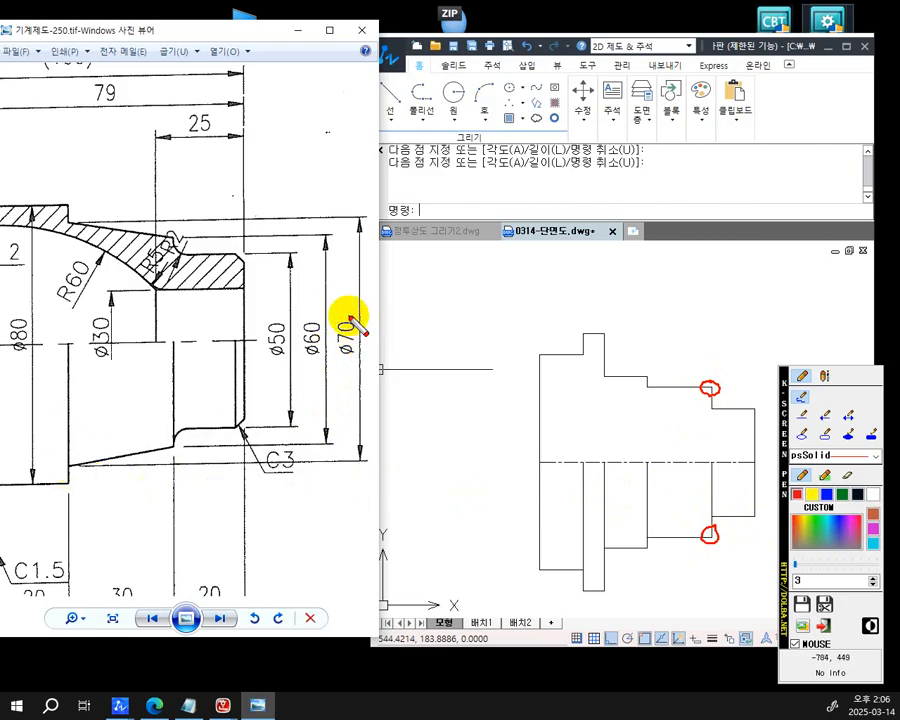
pyautogui.moveTo(345, 316)
pyautogui.mouseDown()
pyautogui.moveTo(350, 334)
pyautogui.moveTo(357, 326)
pyautogui.mouseUp()
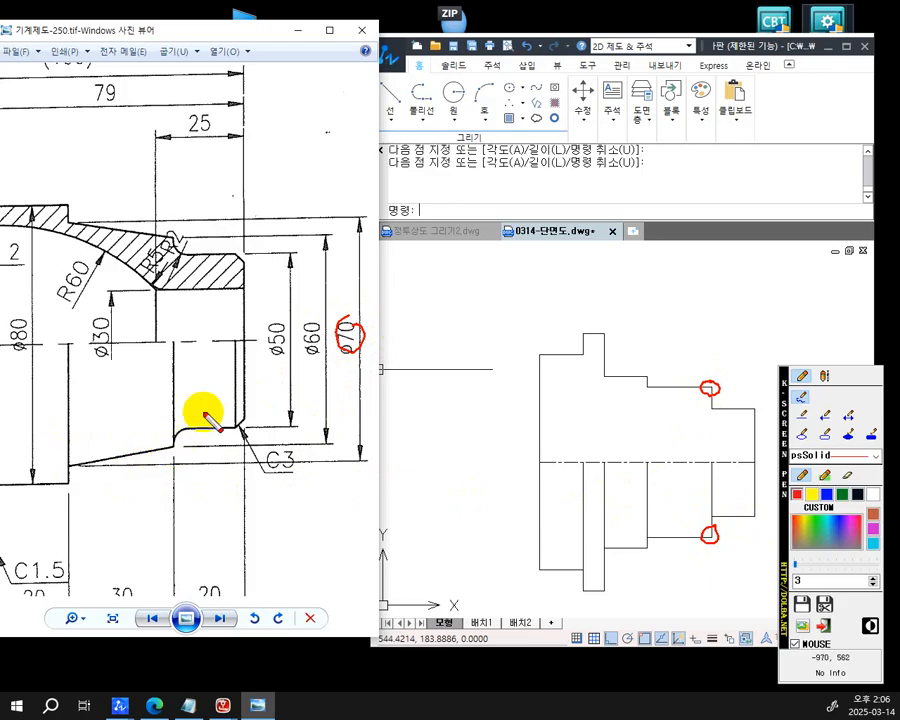
pyautogui.moveTo(302, 322); pyautogui.dragTo(305, 317)
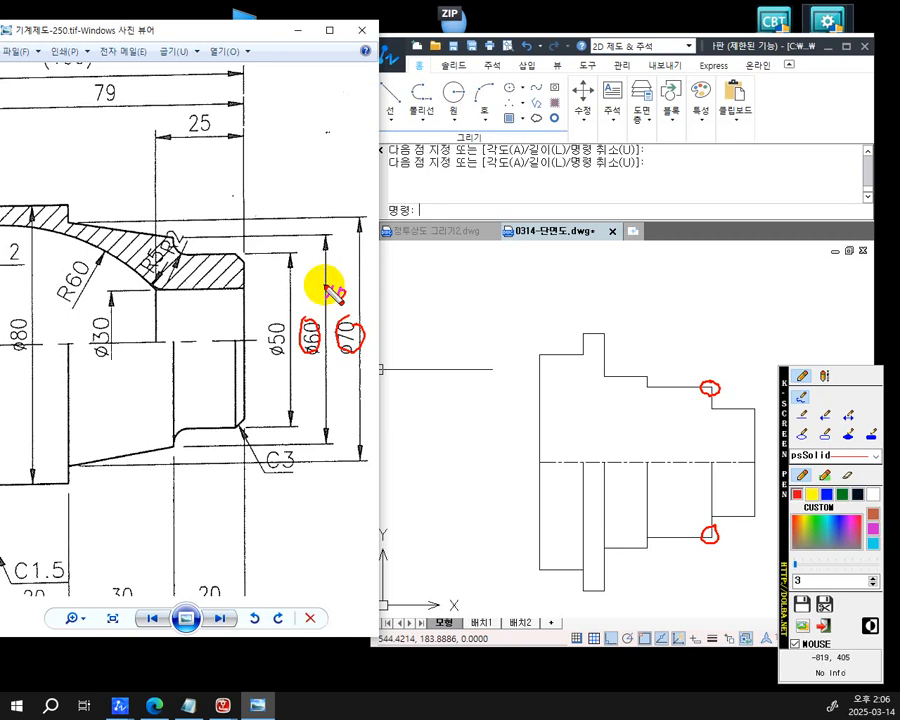
pyautogui.moveTo(340, 288); pyautogui.dragTo(339, 290)
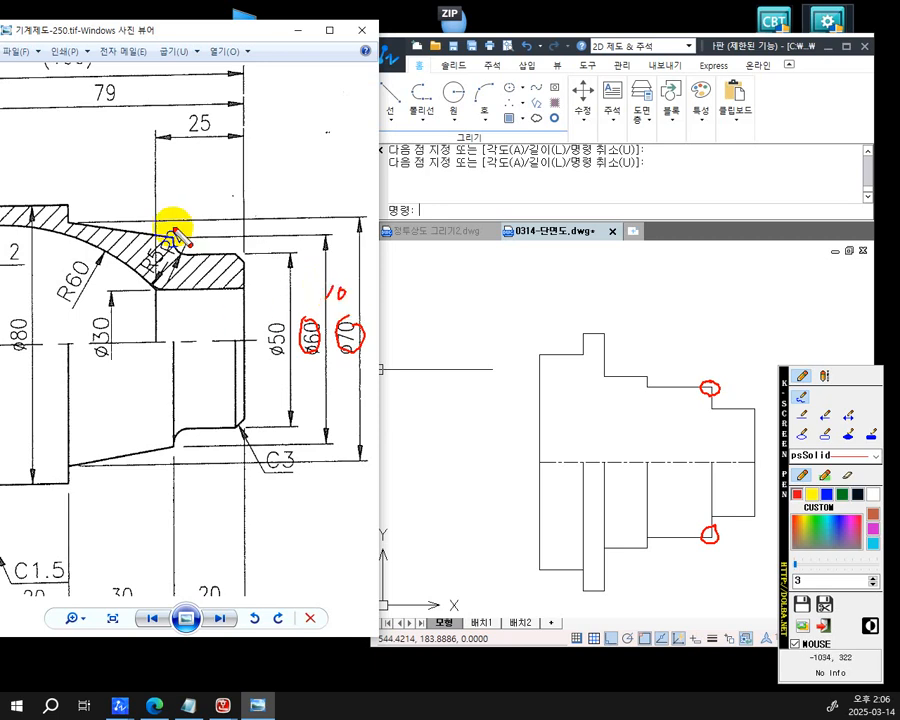
pyautogui.moveTo(174, 225)
pyautogui.mouseDown()
pyautogui.moveTo(172, 239)
pyautogui.moveTo(193, 220)
pyautogui.mouseUp()
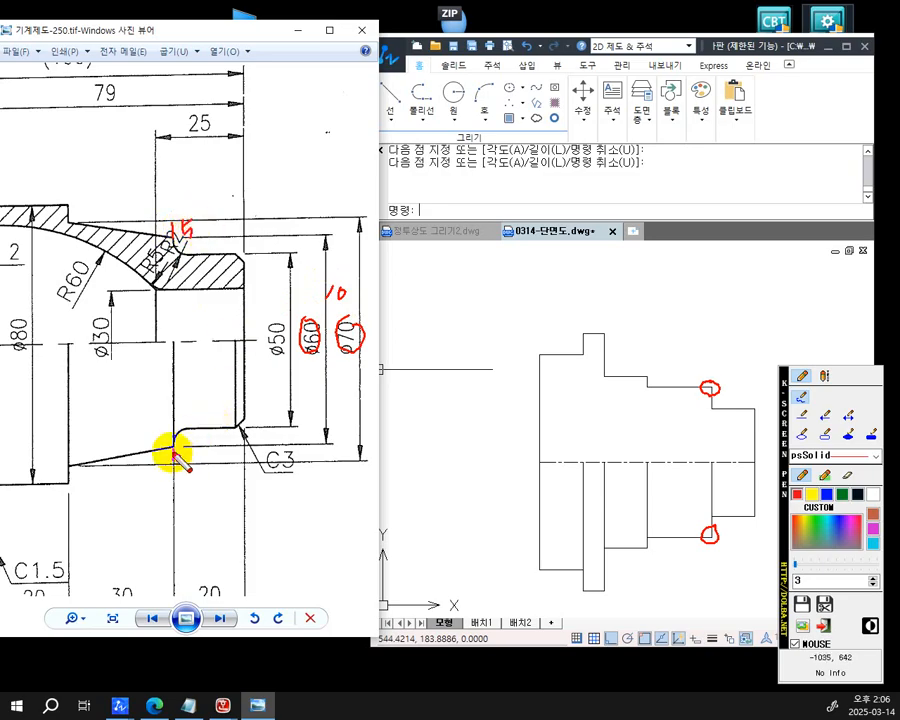
pyautogui.moveTo(174, 449); pyautogui.dragTo(177, 461)
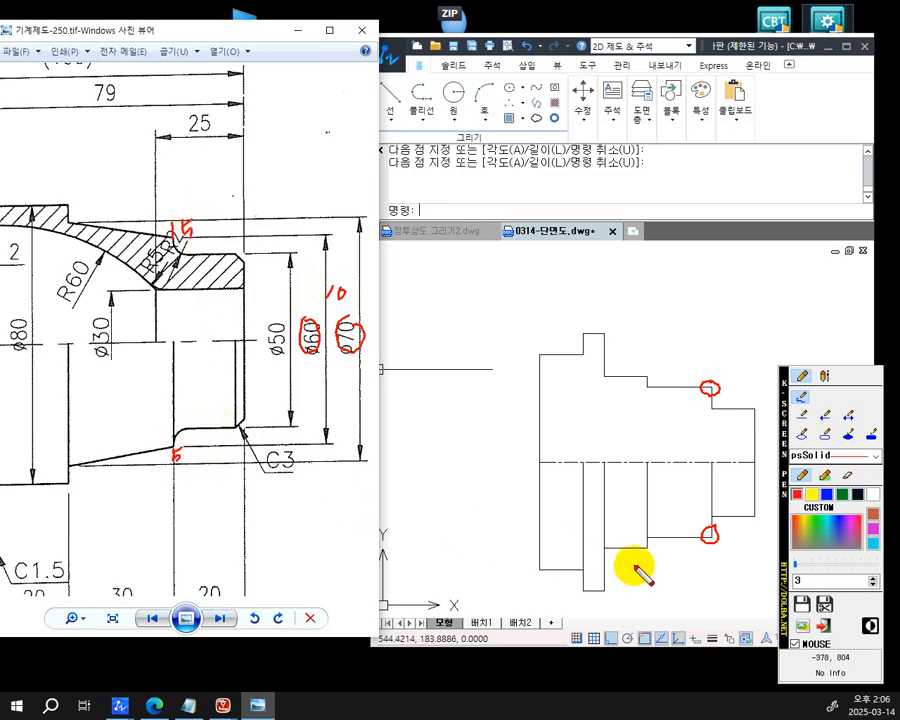
# Switch the screen pen to green and write "-S-" above the outline as a note for the Stretch command
pyautogui.click(843, 497)
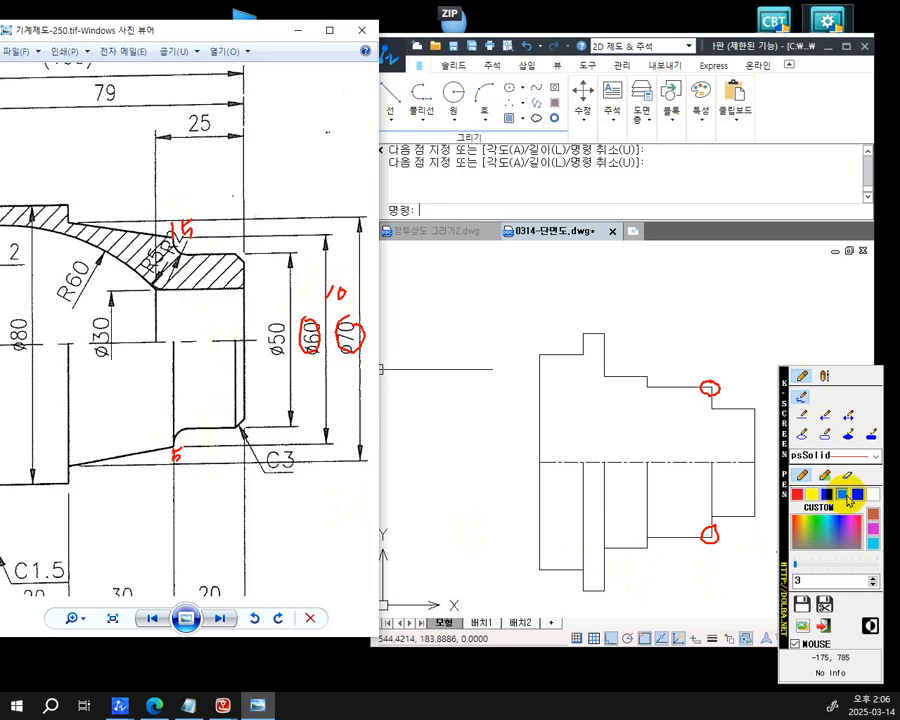
pyautogui.moveTo(784, 505); pyautogui.dragTo(372, 466)
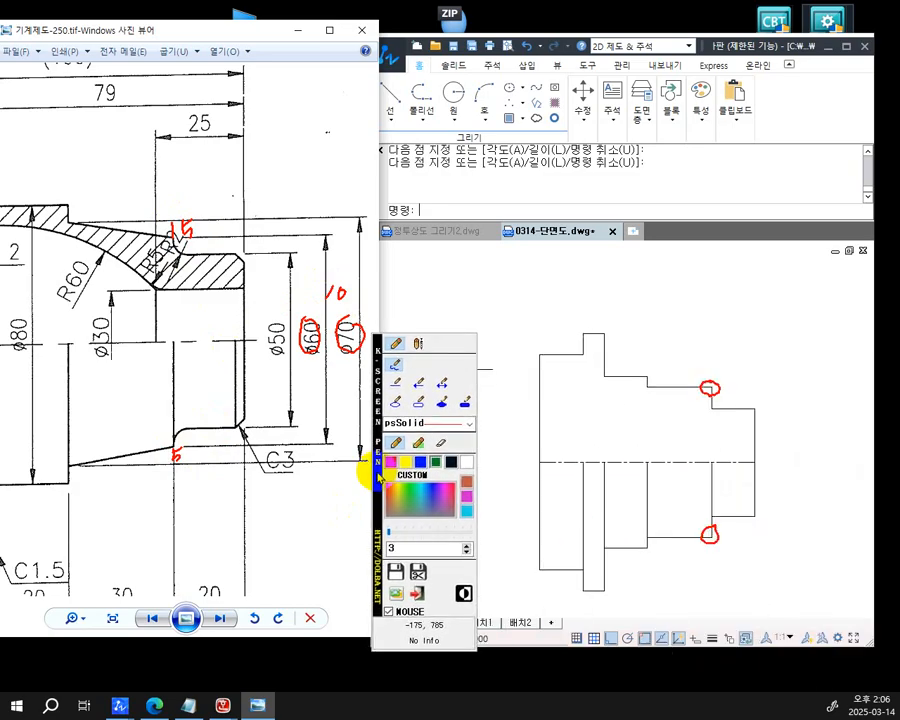
pyautogui.click(476, 466)
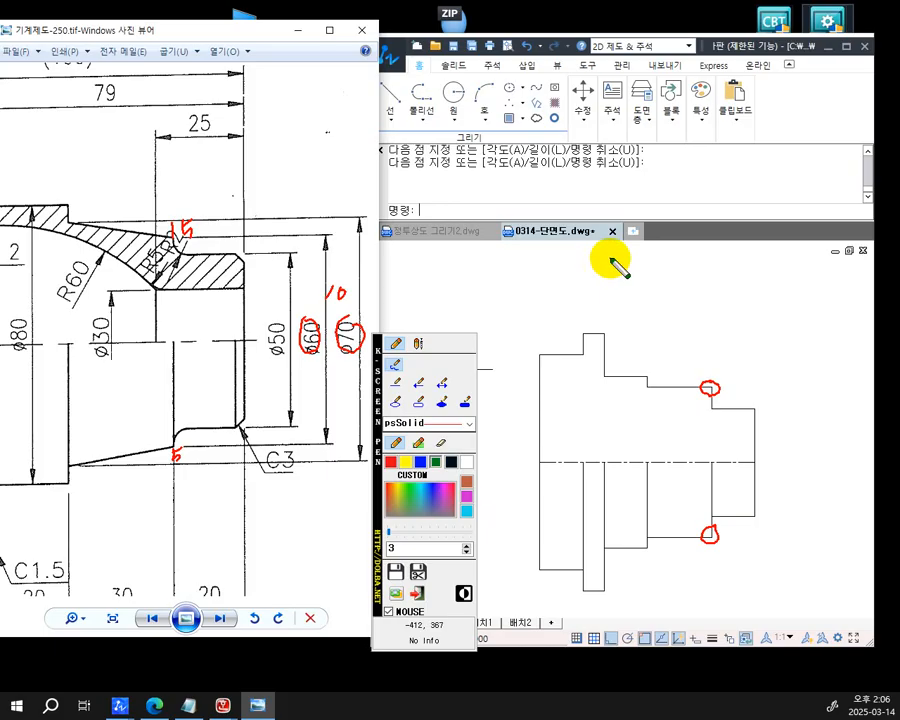
pyautogui.moveTo(597, 266)
pyautogui.mouseDown()
pyautogui.moveTo(613, 288)
pyautogui.moveTo(634, 269)
pyautogui.mouseUp()
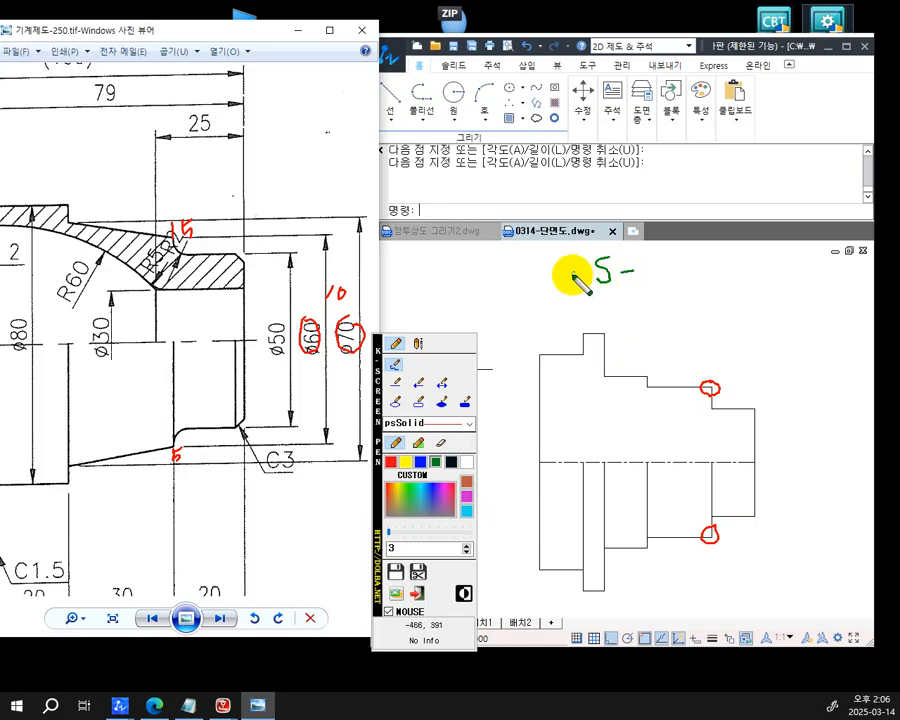
pyautogui.moveTo(570, 275); pyautogui.dragTo(581, 275)
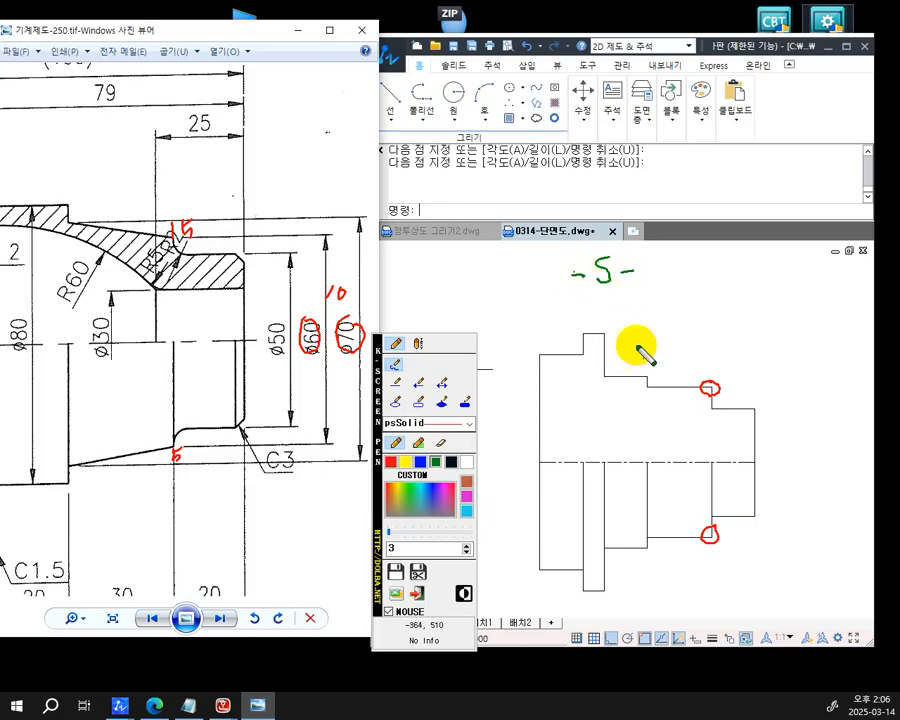
# Draw green dotted (psDot) rectangles around the two right corners of the Ø70 section as stretch selection windows
pyautogui.click(468, 428)
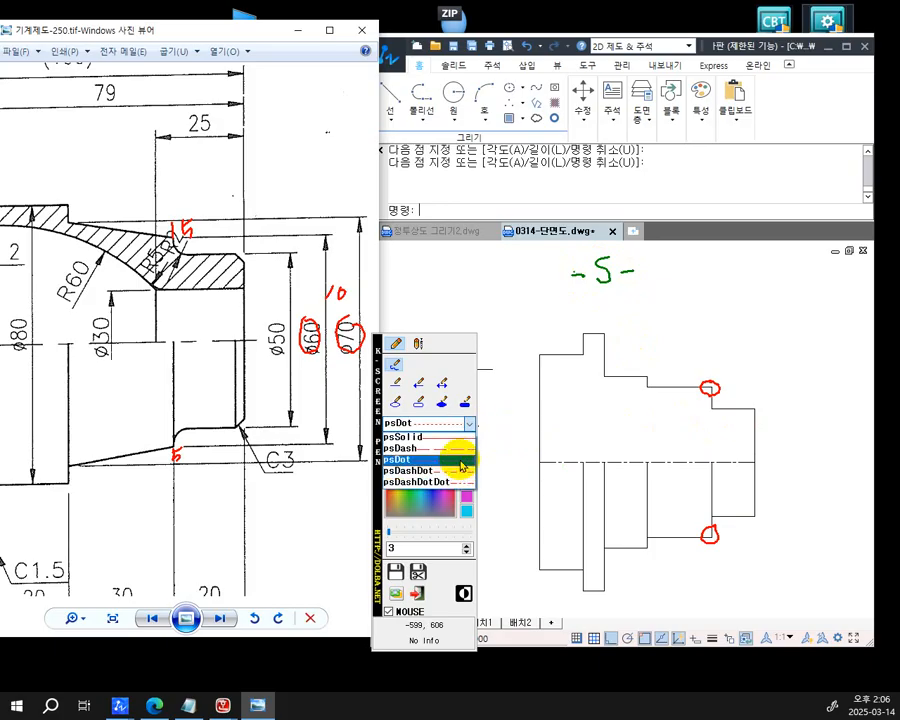
pyautogui.click(462, 460)
pyautogui.moveTo(726, 398)
pyautogui.mouseDown()
pyautogui.moveTo(702, 372)
pyautogui.moveTo(697, 395)
pyautogui.mouseUp()
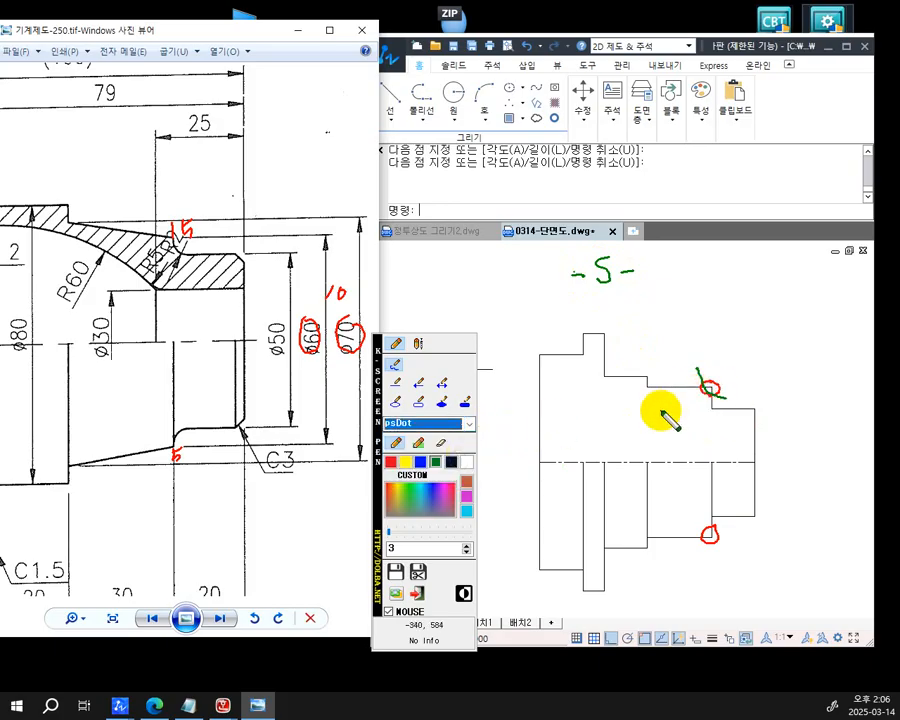
pyautogui.click(418, 401)
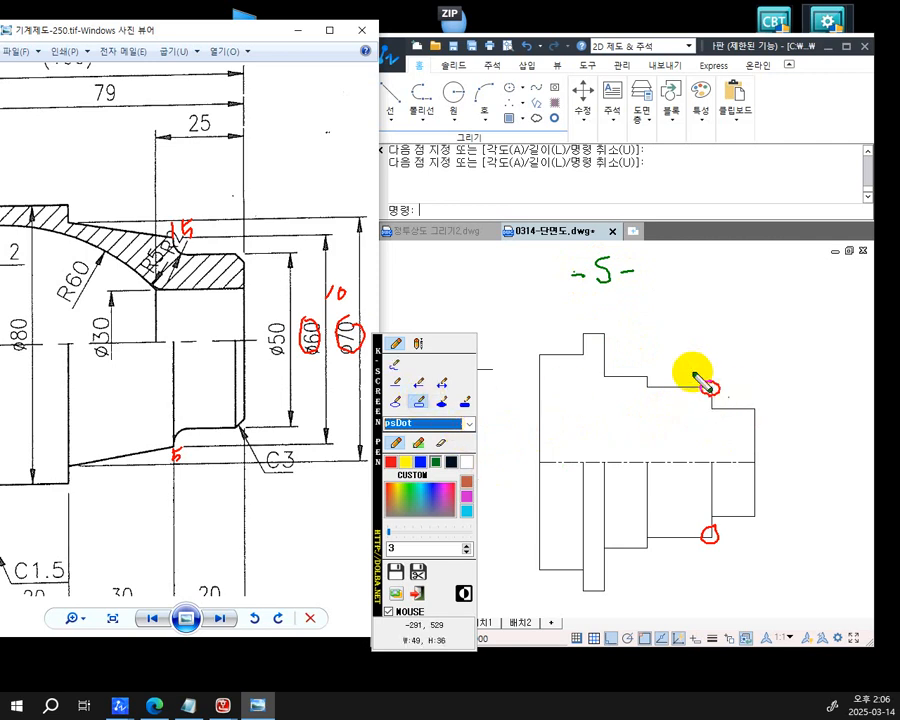
pyautogui.moveTo(693, 372); pyautogui.dragTo(693, 372)
pyautogui.moveTo(727, 553); pyautogui.dragTo(695, 525)
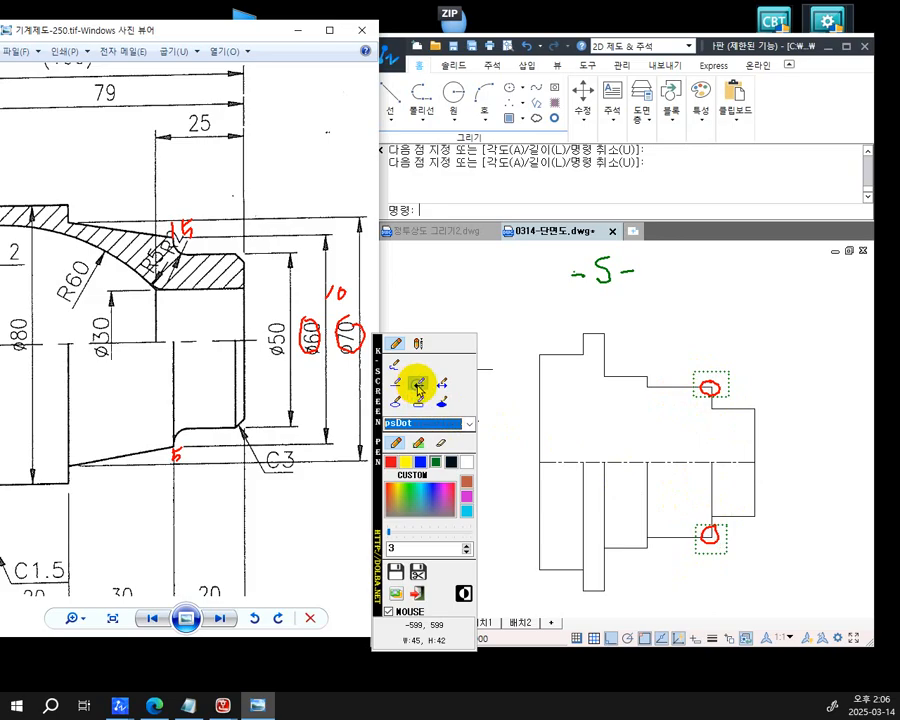
# Mark the stretch directions with solid blue arrows, downward at the upper corner and upward at the lower corner of the Ø70 section
pyautogui.click(421, 463)
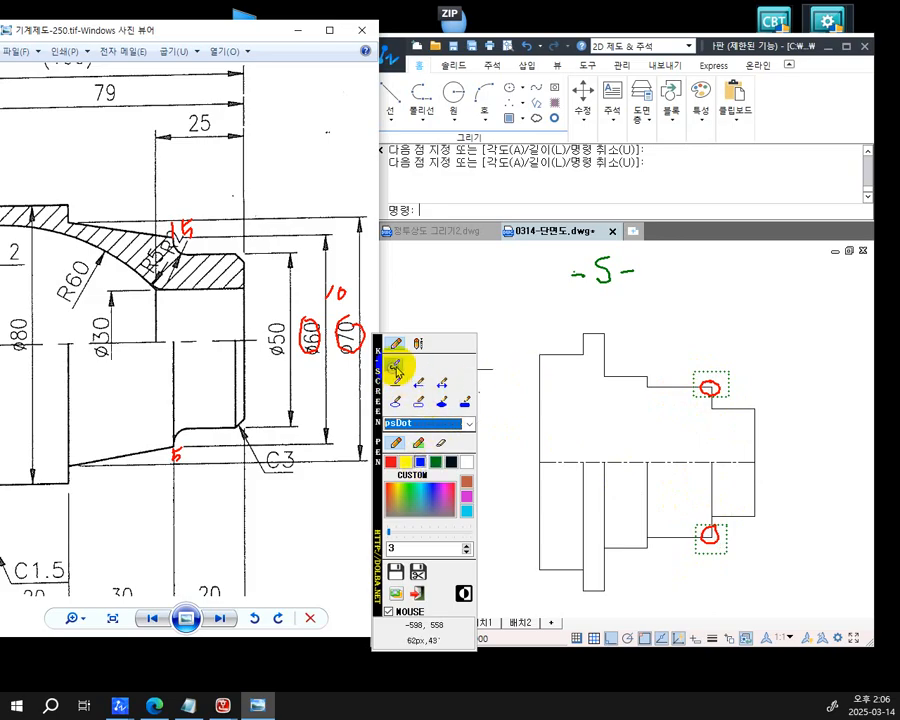
pyautogui.click(469, 424)
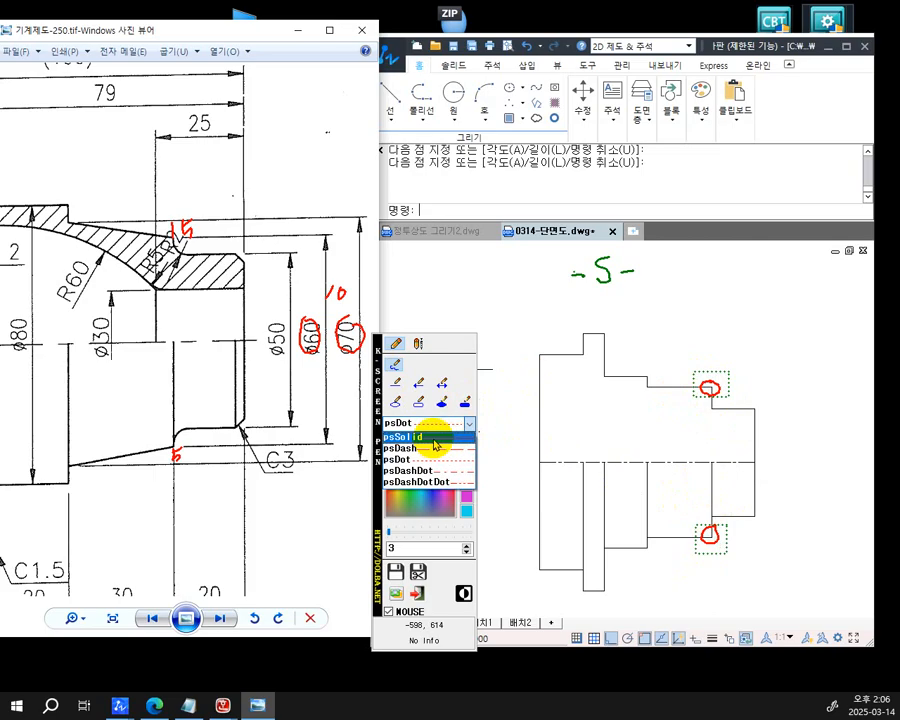
pyautogui.click(435, 445)
pyautogui.click(430, 386)
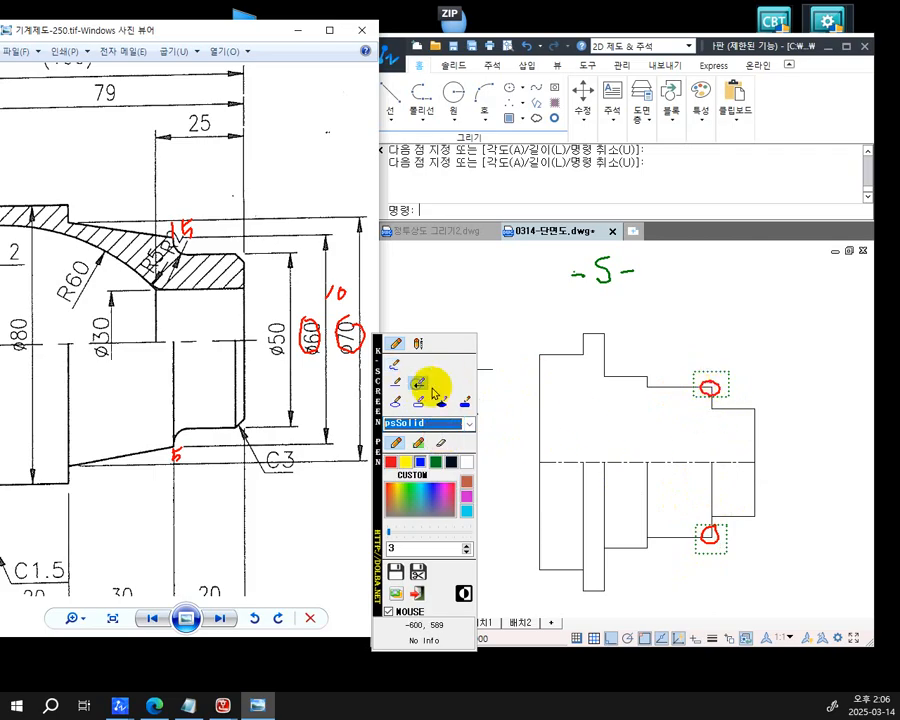
pyautogui.moveTo(699, 378); pyautogui.dragTo(720, 390)
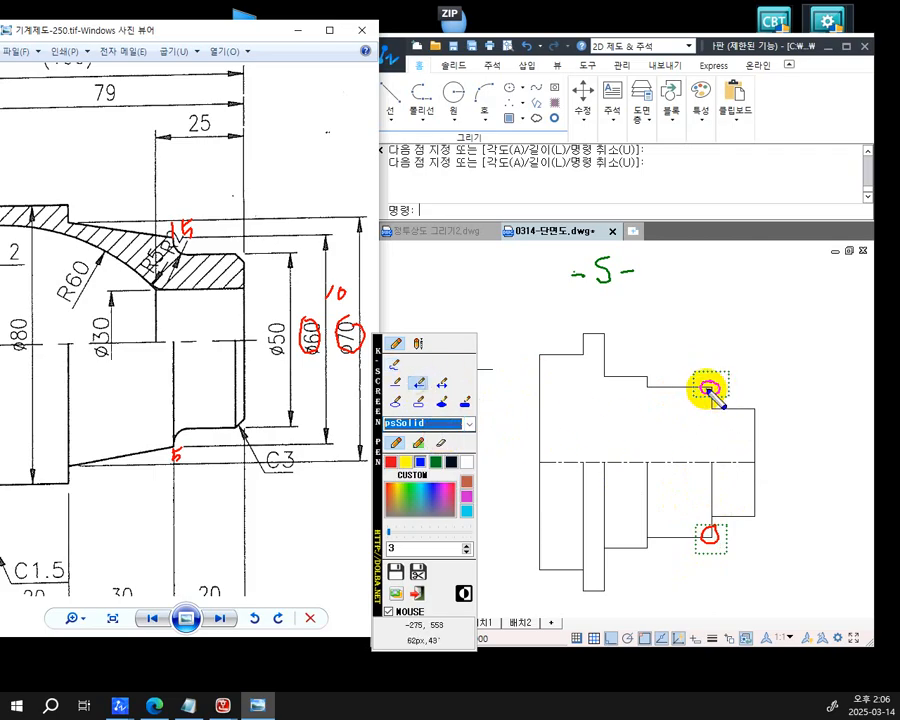
pyautogui.moveTo(705, 393); pyautogui.dragTo(704, 410)
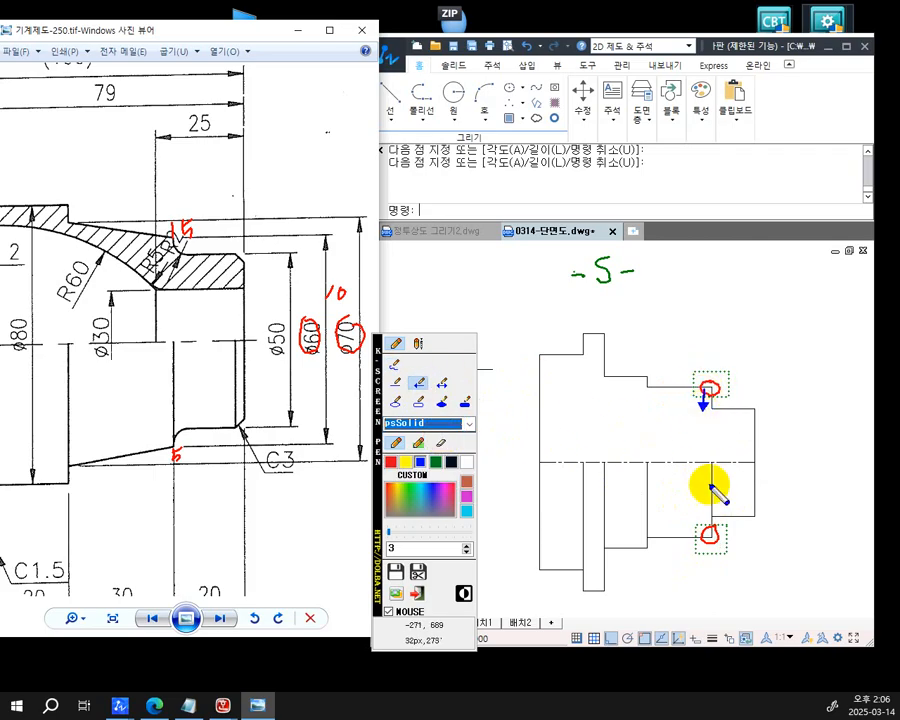
pyautogui.moveTo(702, 521)
pyautogui.mouseDown()
pyautogui.moveTo(708, 530)
pyautogui.moveTo(706, 514)
pyautogui.mouseUp()
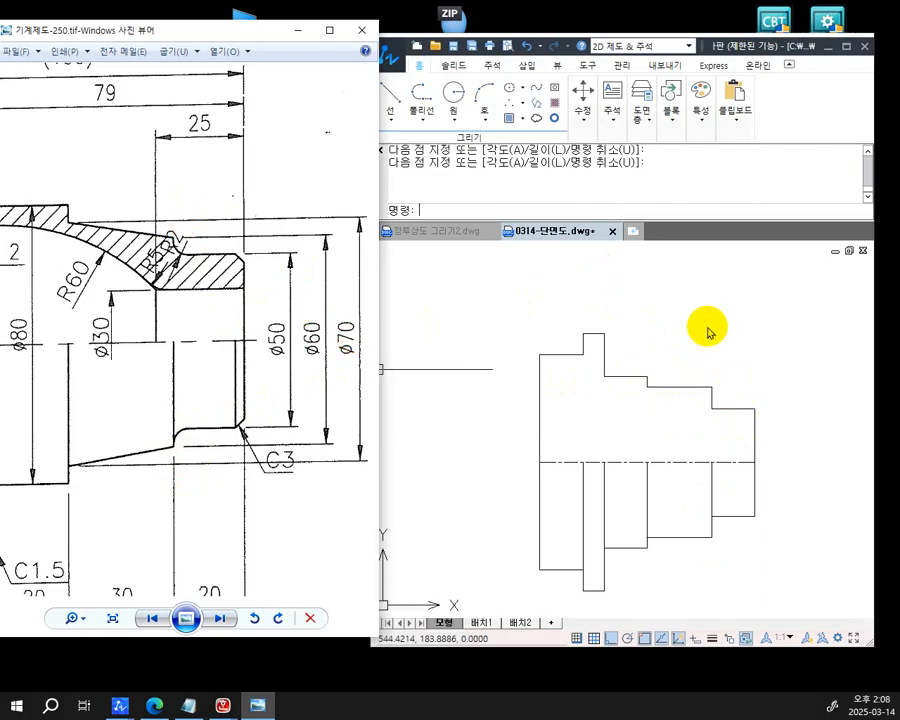
# Stretch the upper right corner of the Ø70 section straight down by 5 to form the upper taper
pyautogui.click(514, 228)
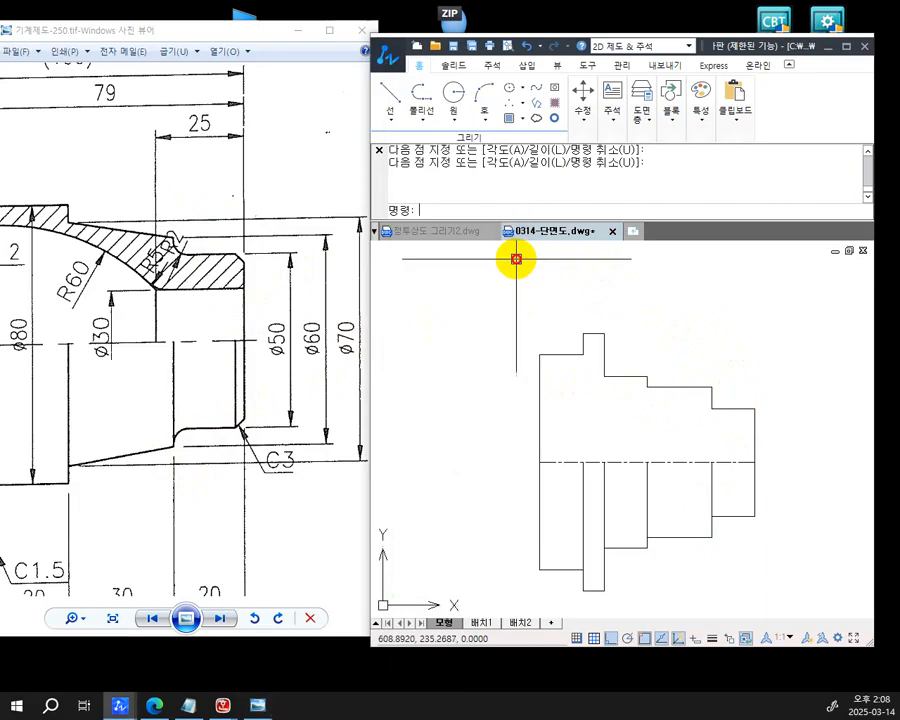
pyautogui.write('s')
pyautogui.press('Return')
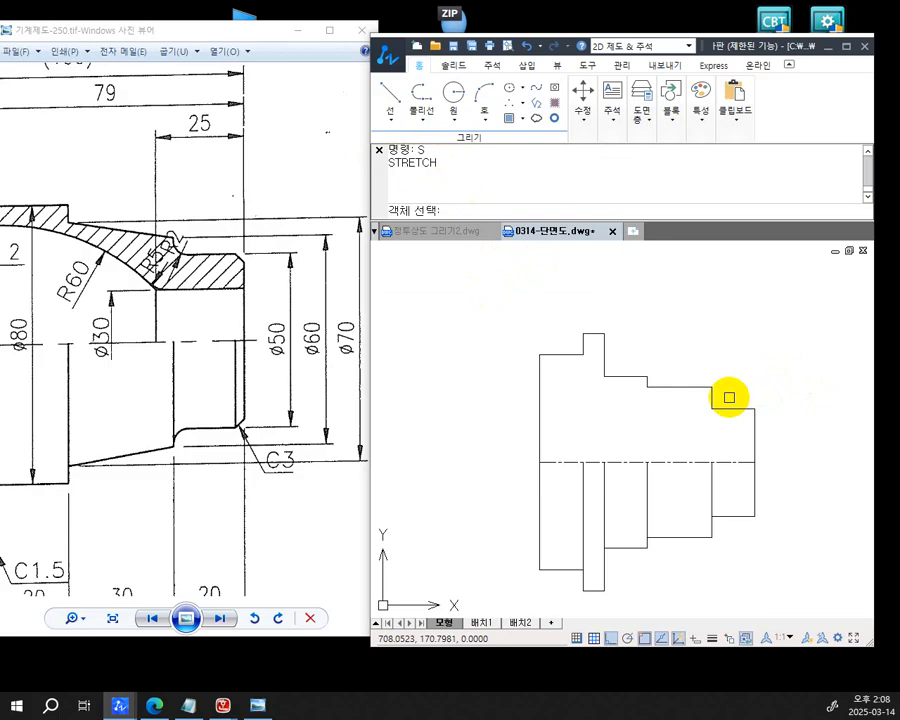
pyautogui.click(729, 397)
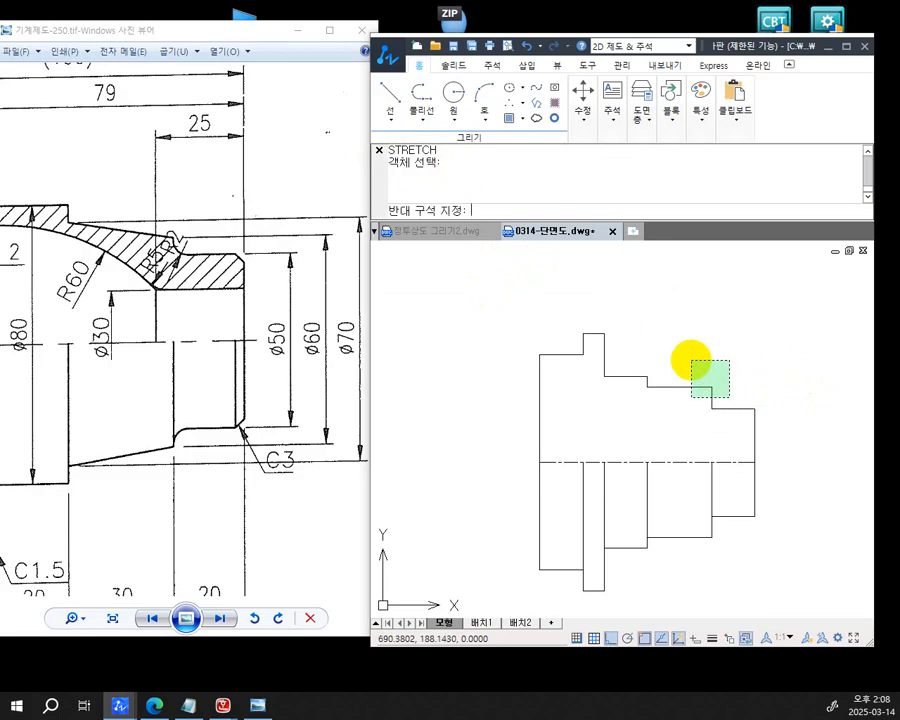
pyautogui.click(691, 360)
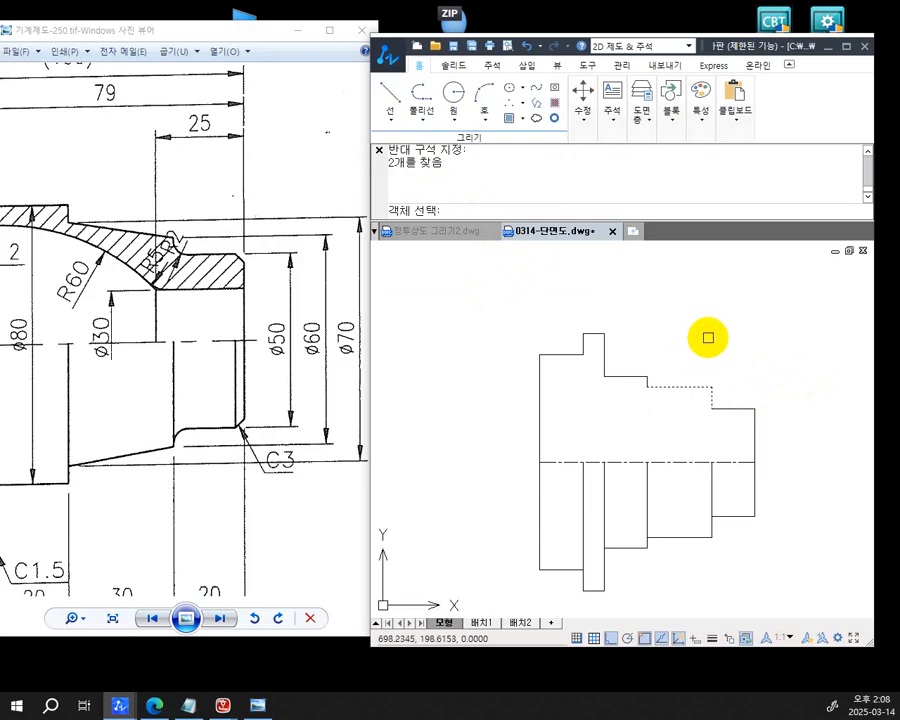
pyautogui.press('Return')
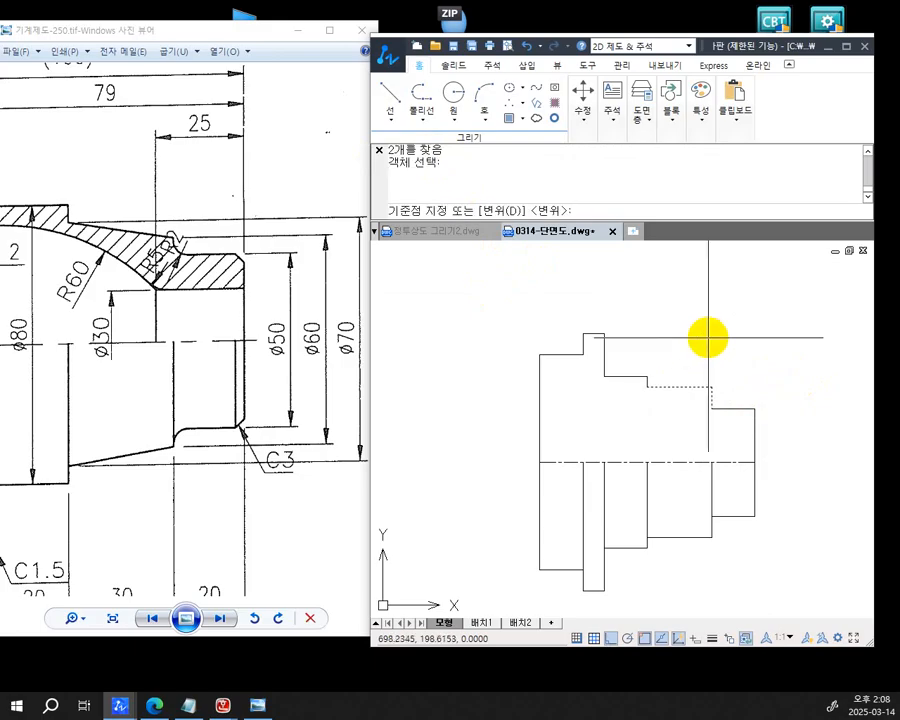
pyautogui.scroll(4, 713, 368)
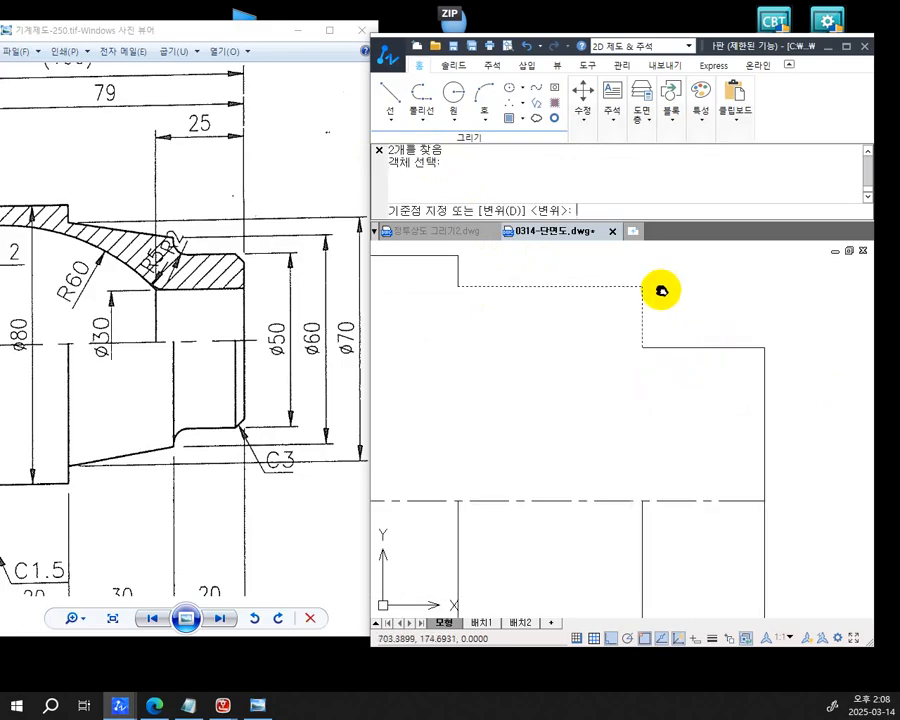
pyautogui.scroll(-1, 657, 318)
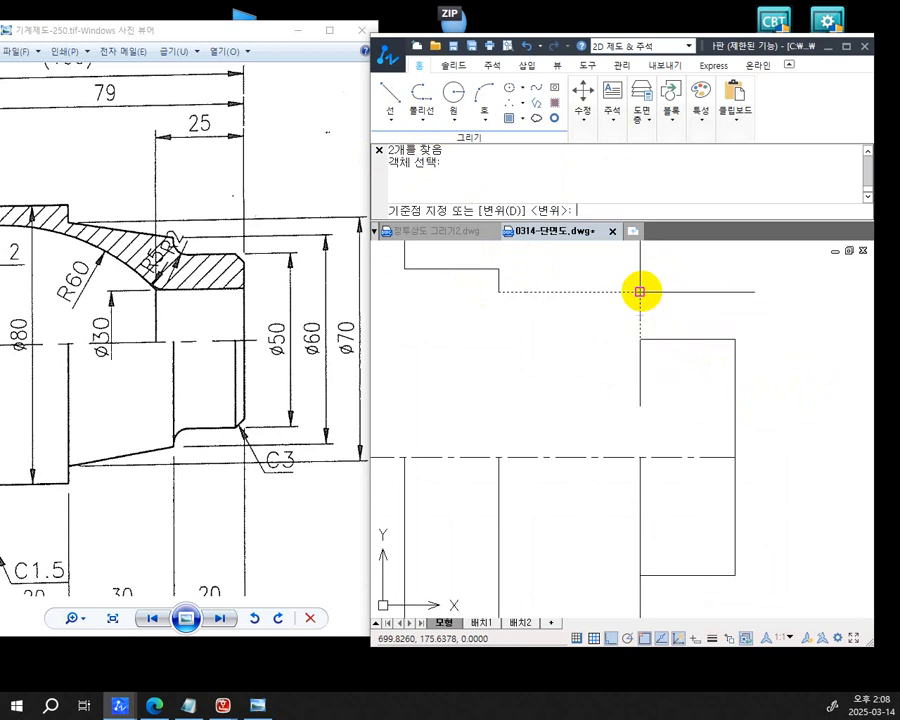
pyautogui.click(640, 292)
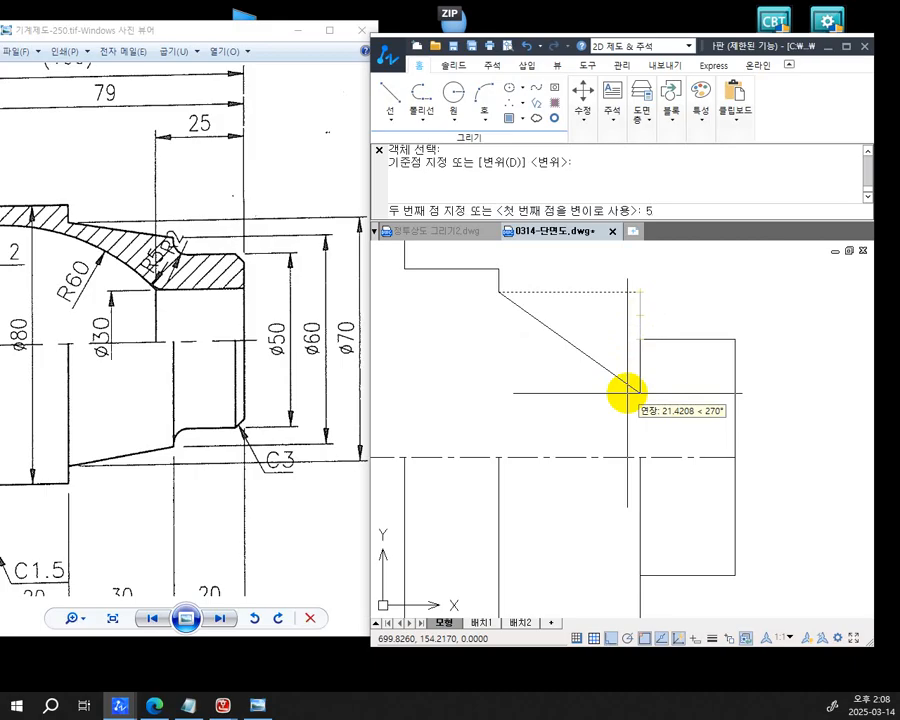
pyautogui.press('Return')
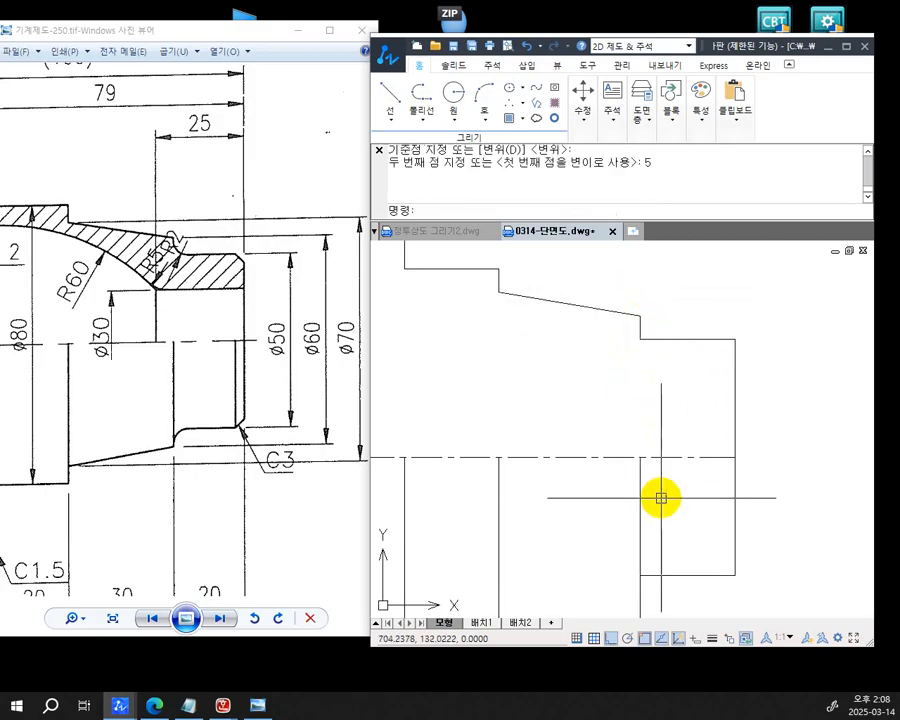
# Stretch the lower right corner of the Ø70 section straight up by 5 to form the lower taper
pyautogui.scroll(-1, 673, 517)
pyautogui.moveTo(678, 525); pyautogui.dragTo(676, 461, button='middle')
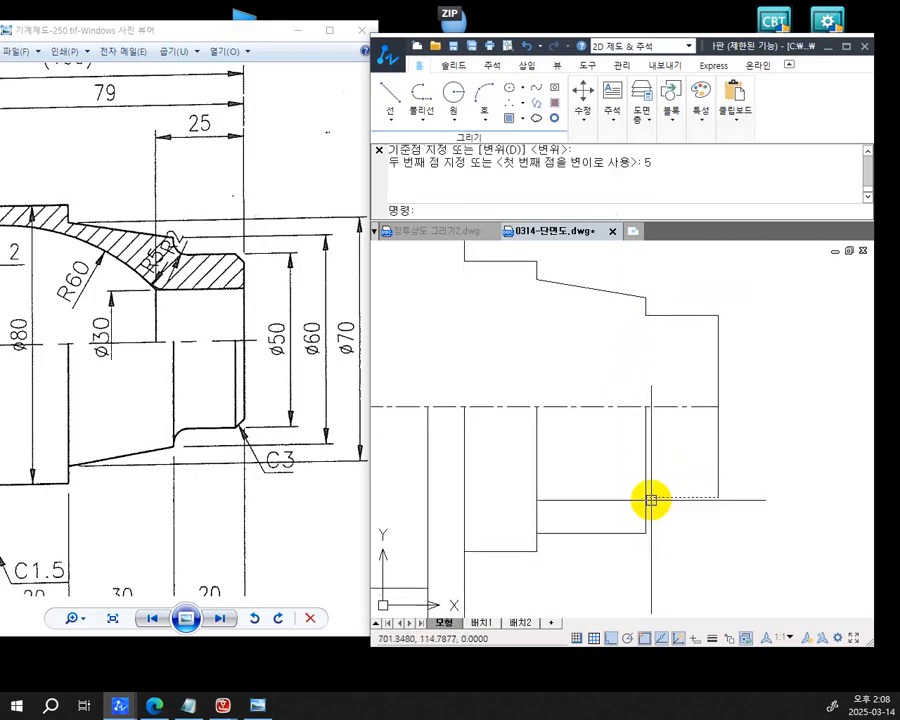
pyautogui.write('s')
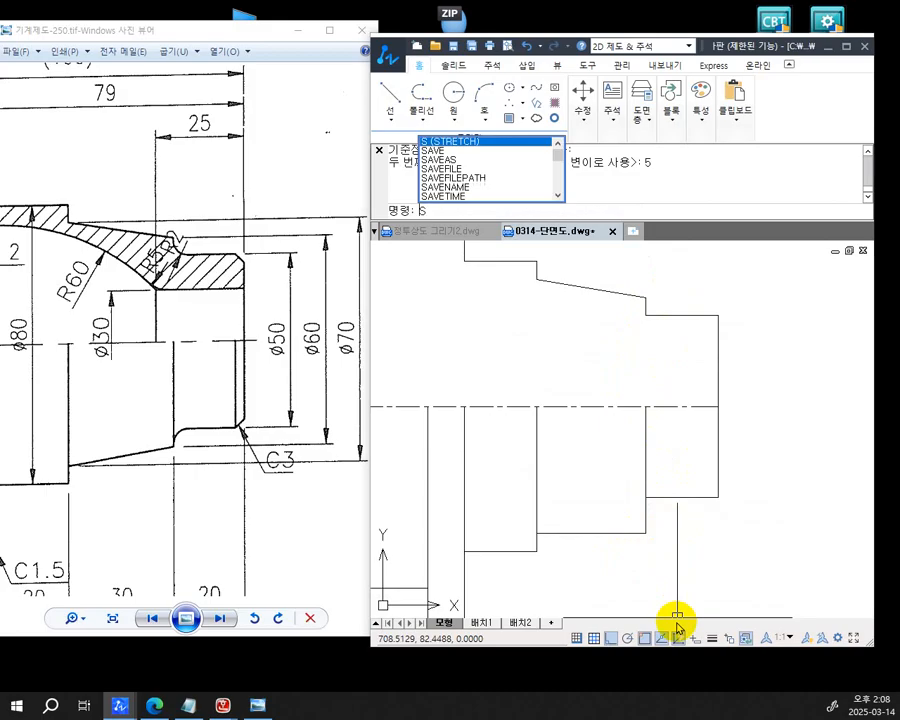
pyautogui.press('Return')
pyautogui.click(669, 547)
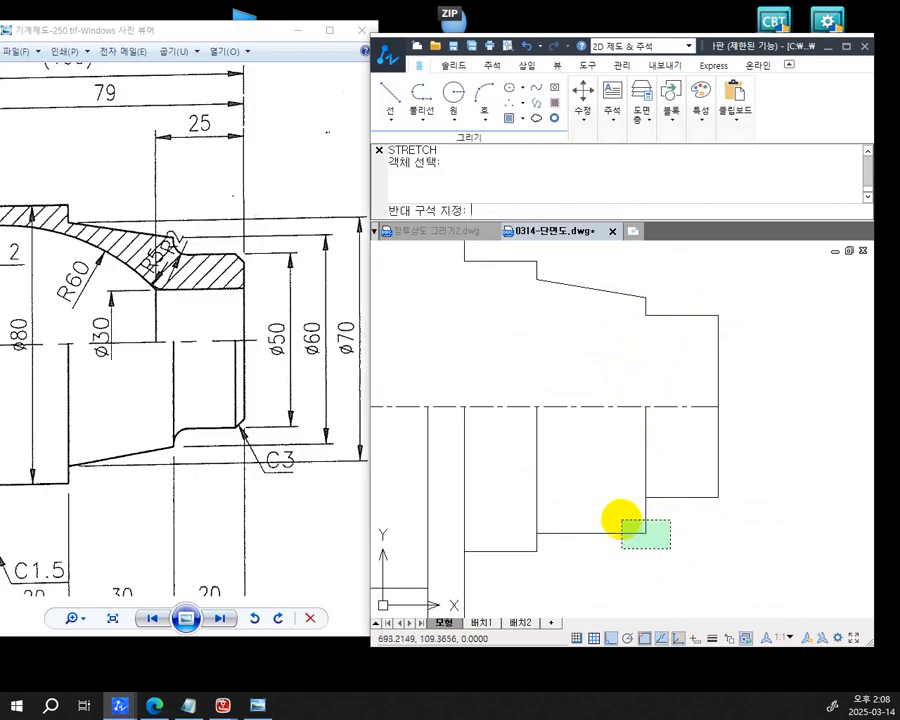
pyautogui.click(621, 520)
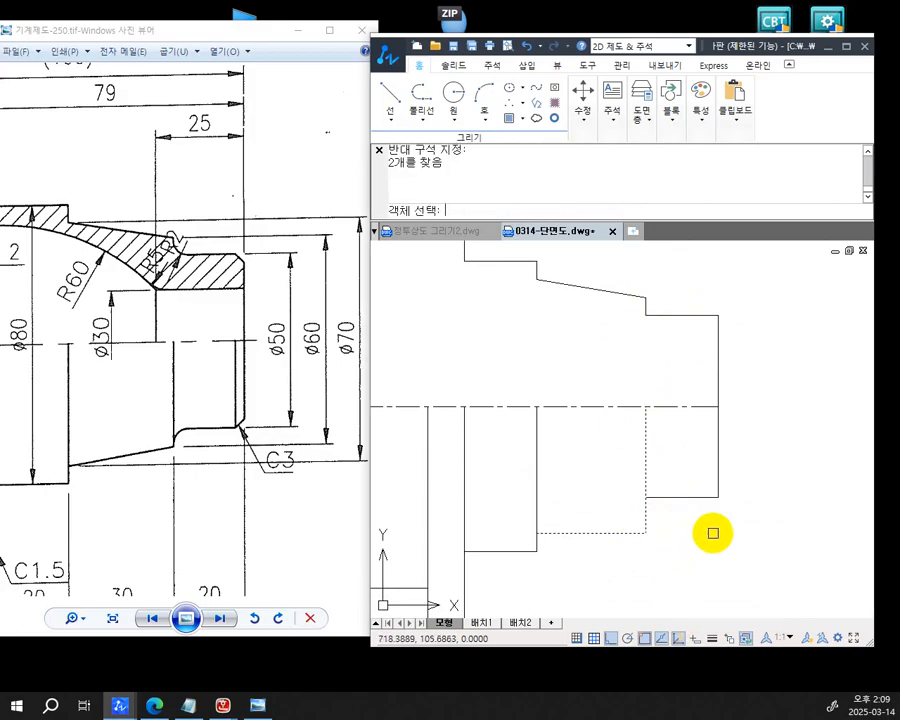
pyautogui.press('Return')
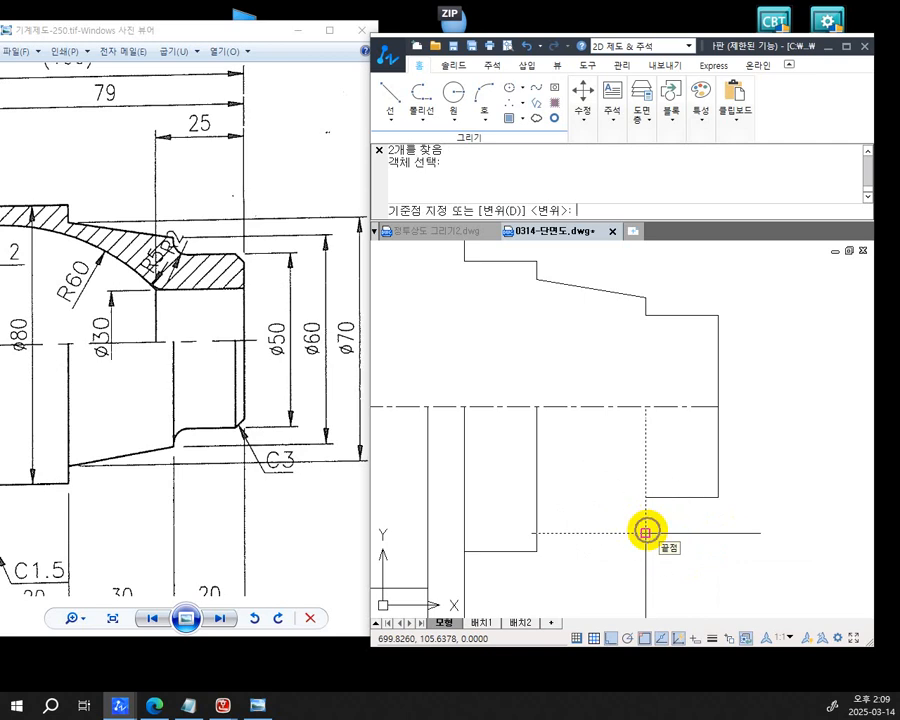
pyautogui.click(646, 532)
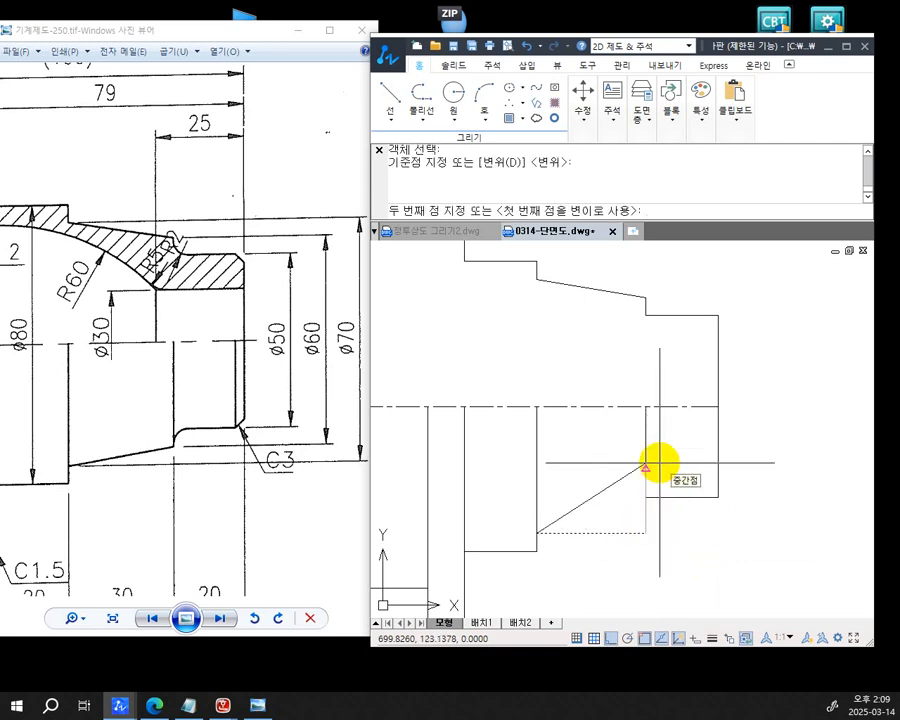
pyautogui.press('Return')
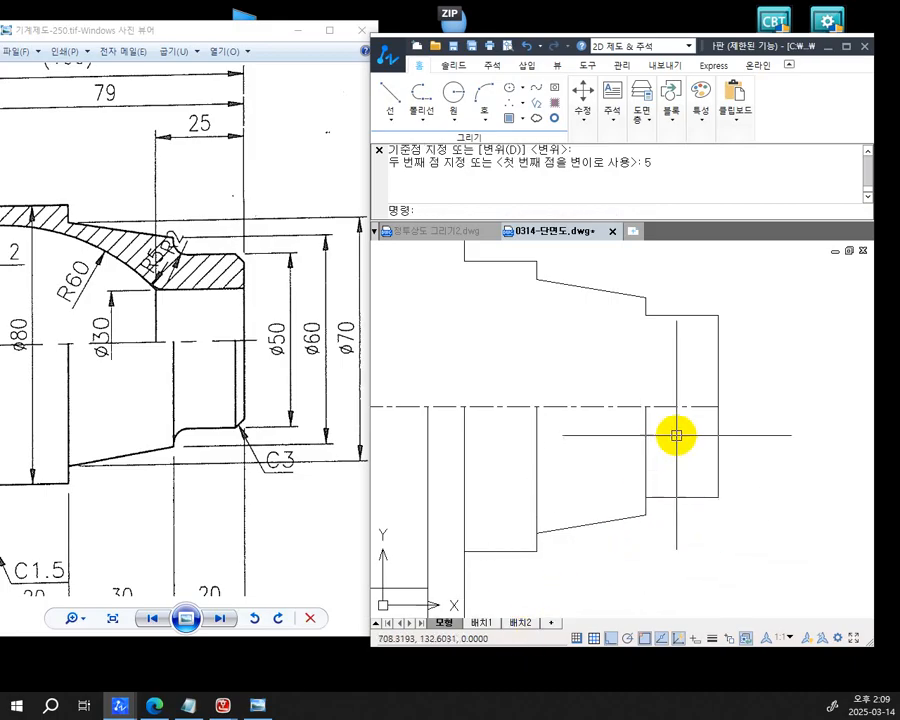
# Check the tapered outline and examine the reference drawing's dimensions for the small bore at the part's right end
pyautogui.moveTo(660, 482)
pyautogui.mouseDown(button='middle')
pyautogui.moveTo(704, 486)
pyautogui.moveTo(691, 454)
pyautogui.moveTo(695, 494)
pyautogui.moveTo(690, 484)
pyautogui.mouseUp(button='middle')
pyautogui.scroll(-1, 704, 486)
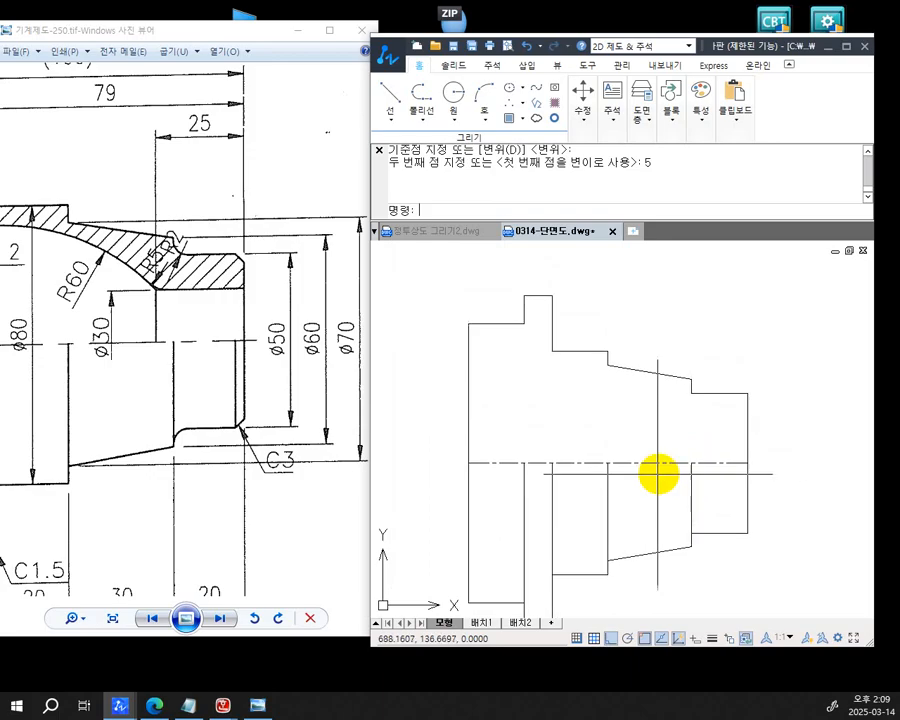
pyautogui.scroll(-1, 657, 474)
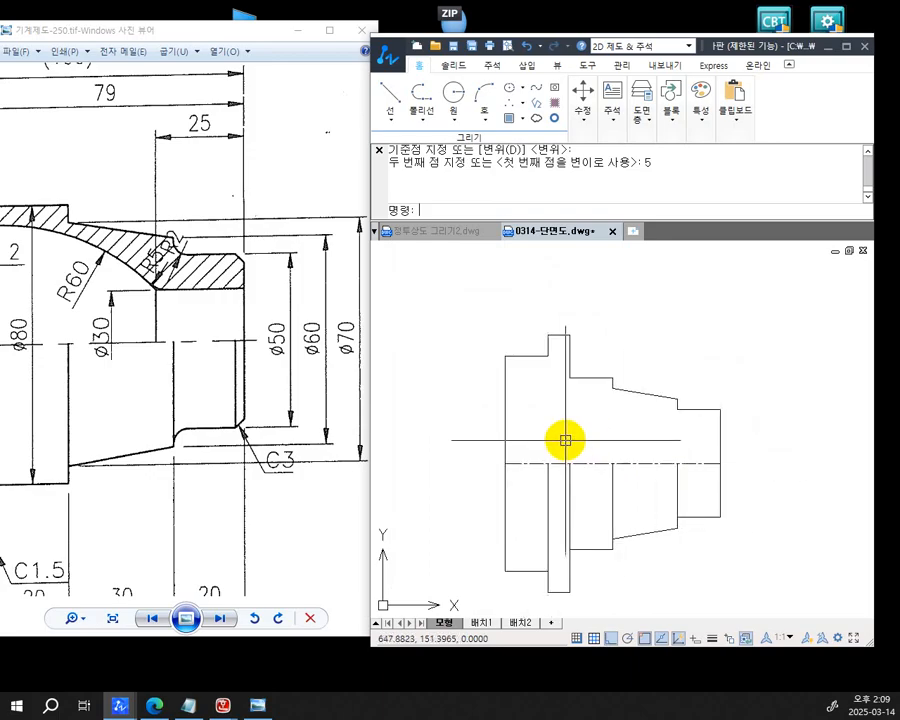
pyautogui.click(171, 318)
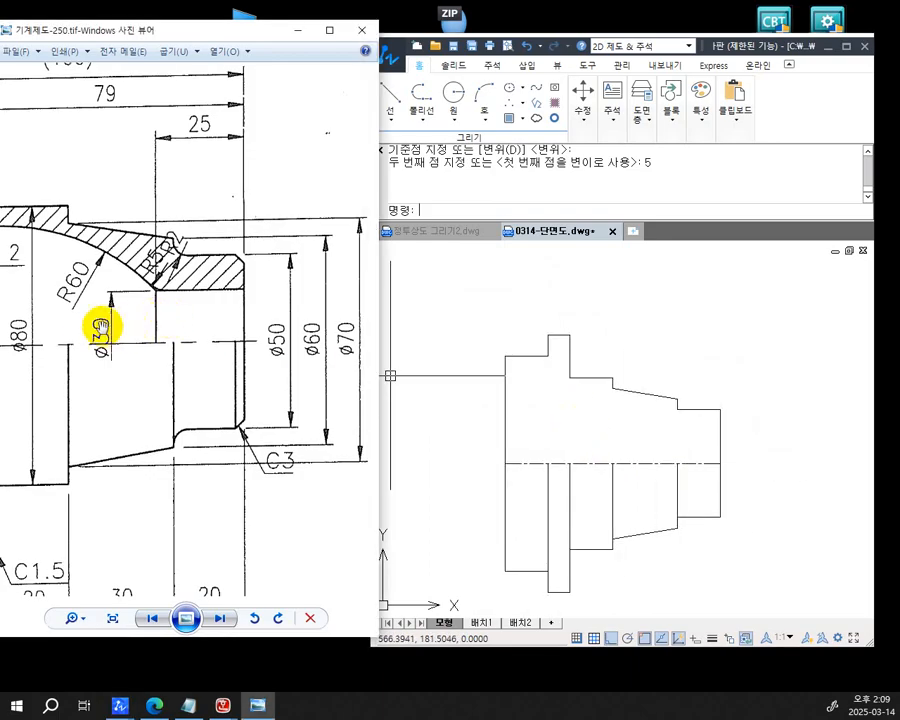
pyautogui.moveTo(100, 327)
pyautogui.mouseDown()
pyautogui.moveTo(90, 317)
pyautogui.moveTo(271, 368)
pyautogui.moveTo(231, 372)
pyautogui.mouseUp()
pyautogui.scroll(-1, 256, 358)
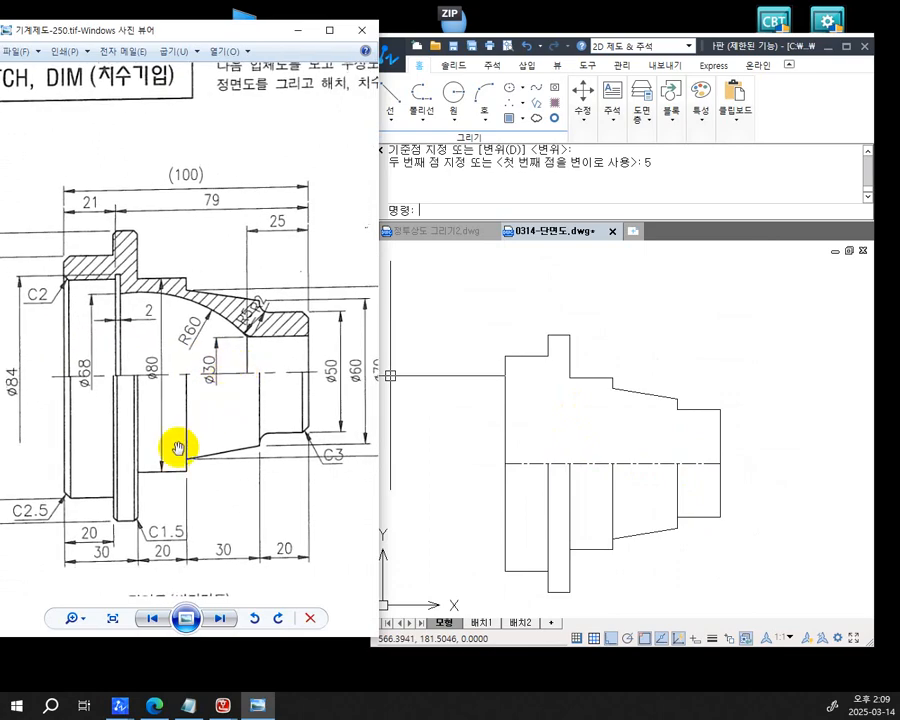
pyautogui.click(744, 436)
pyautogui.scroll(2, 283, 367)
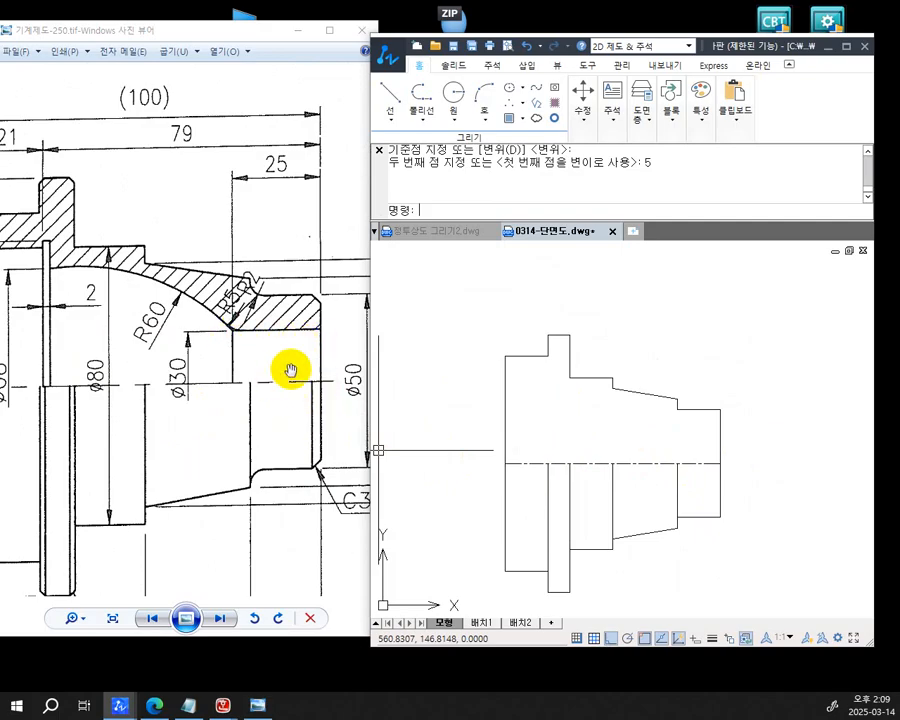
pyautogui.moveTo(291, 368); pyautogui.dragTo(269, 370)
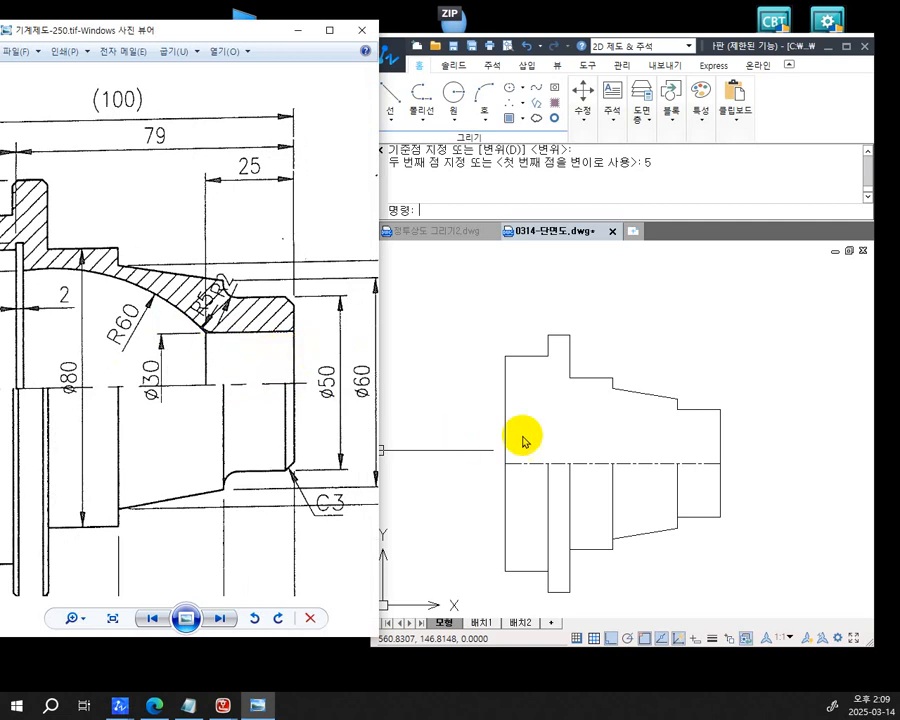
# Draw the Ø30 bore as a scale-30 multiline running 25 to the left from the midpoint of the part's right edge
pyautogui.click(792, 451)
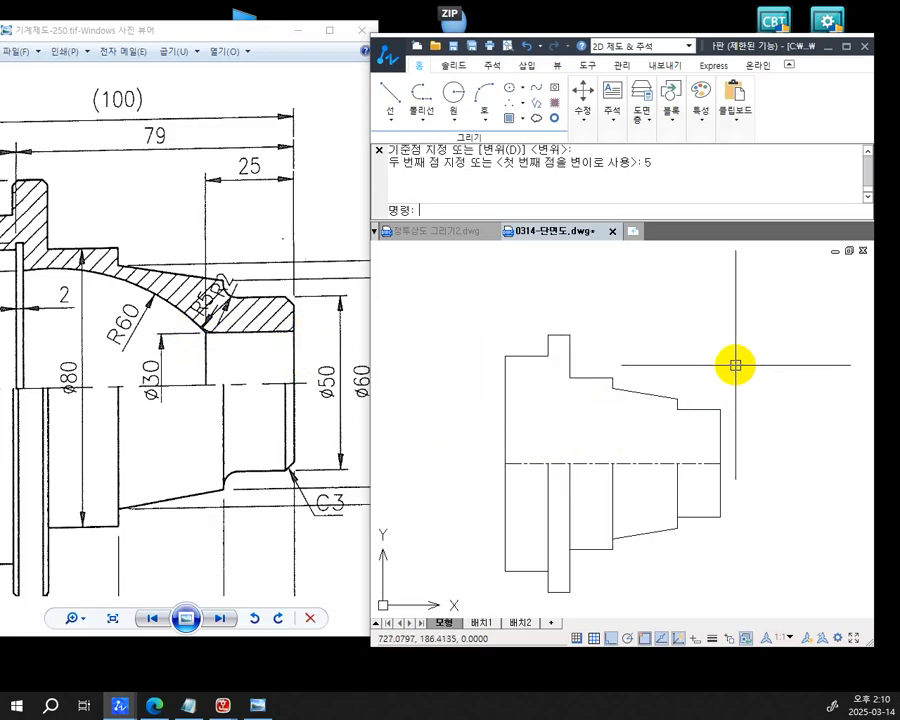
pyautogui.write('ML')
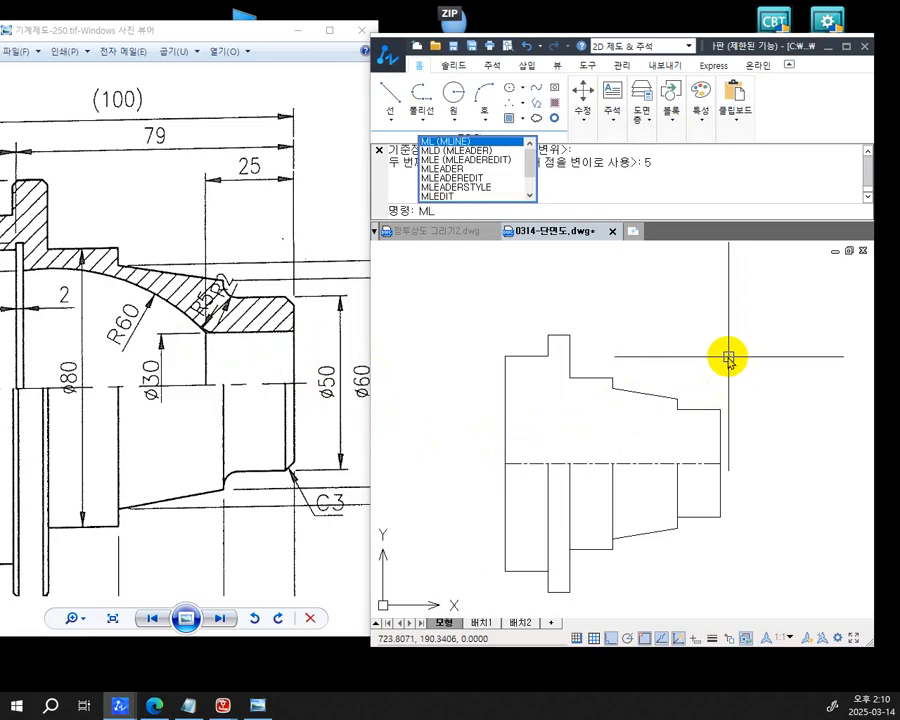
pyautogui.press('Return')
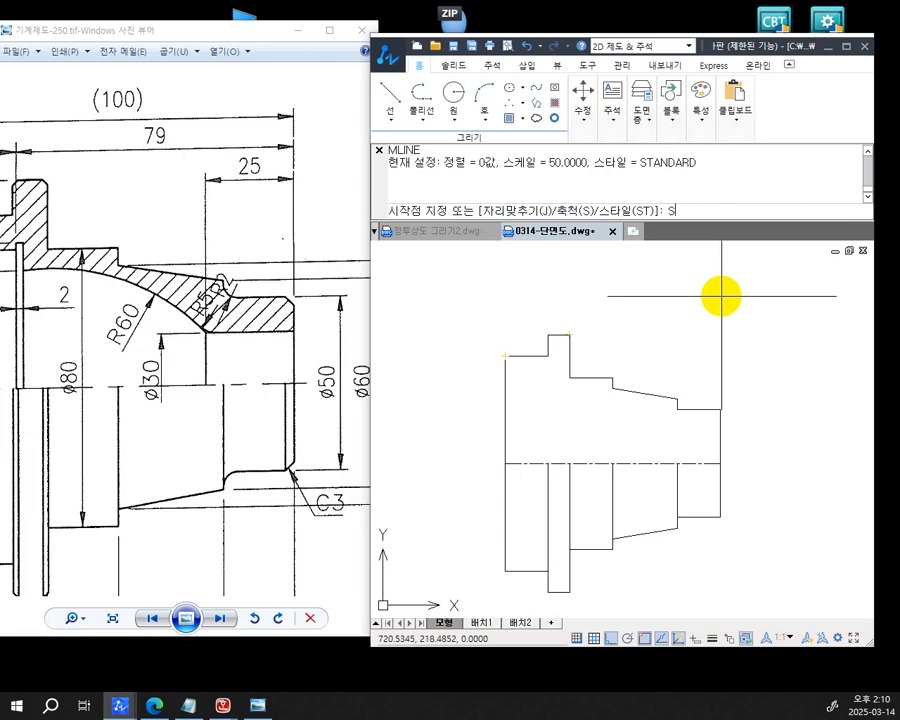
pyautogui.write('s')
pyautogui.press('Return')
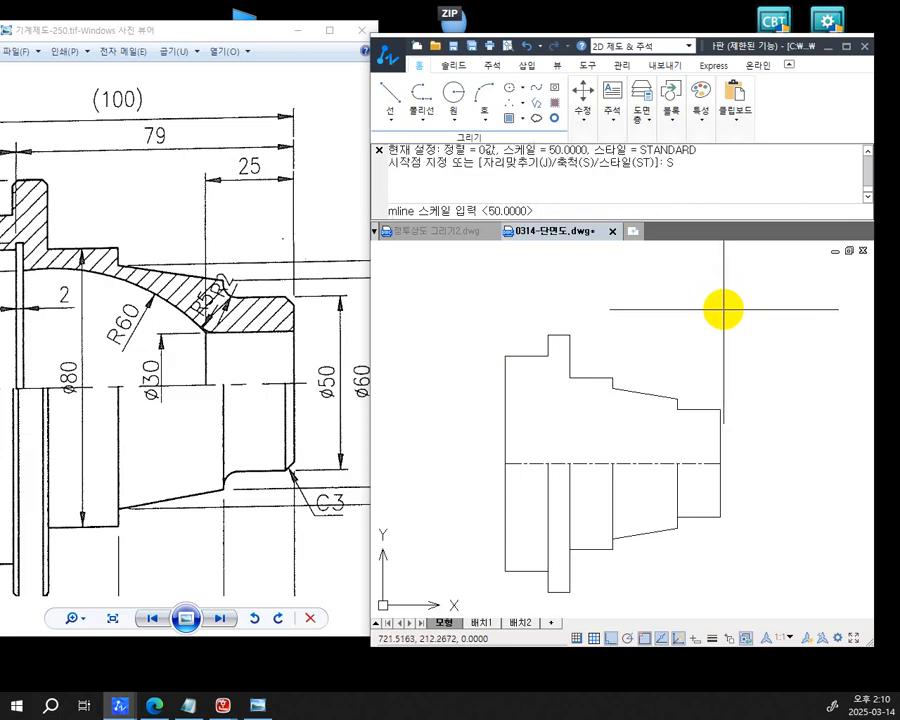
pyautogui.press('Return')
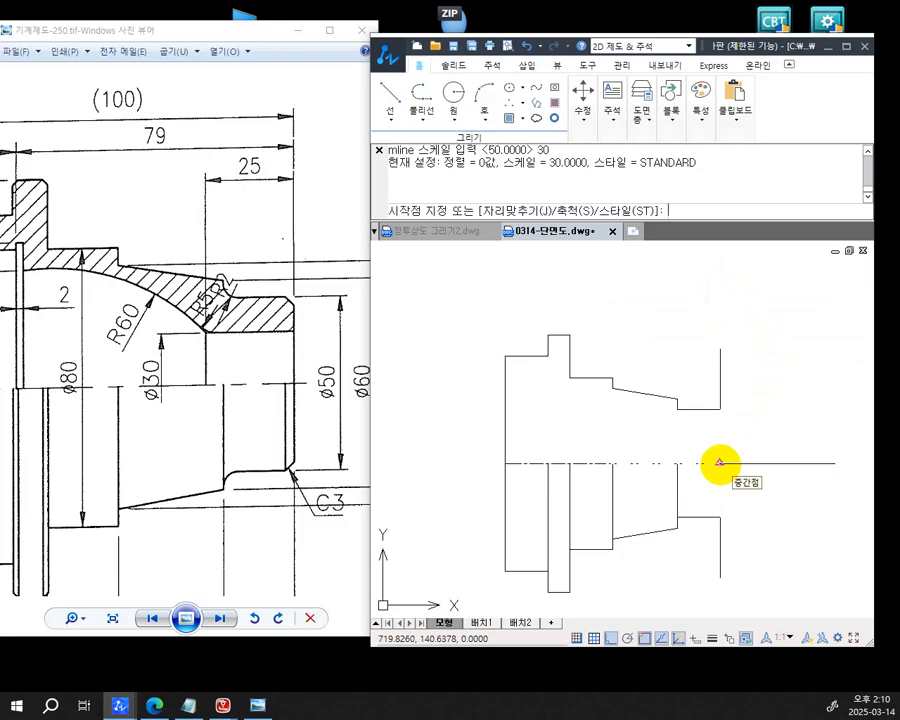
pyautogui.click(719, 462)
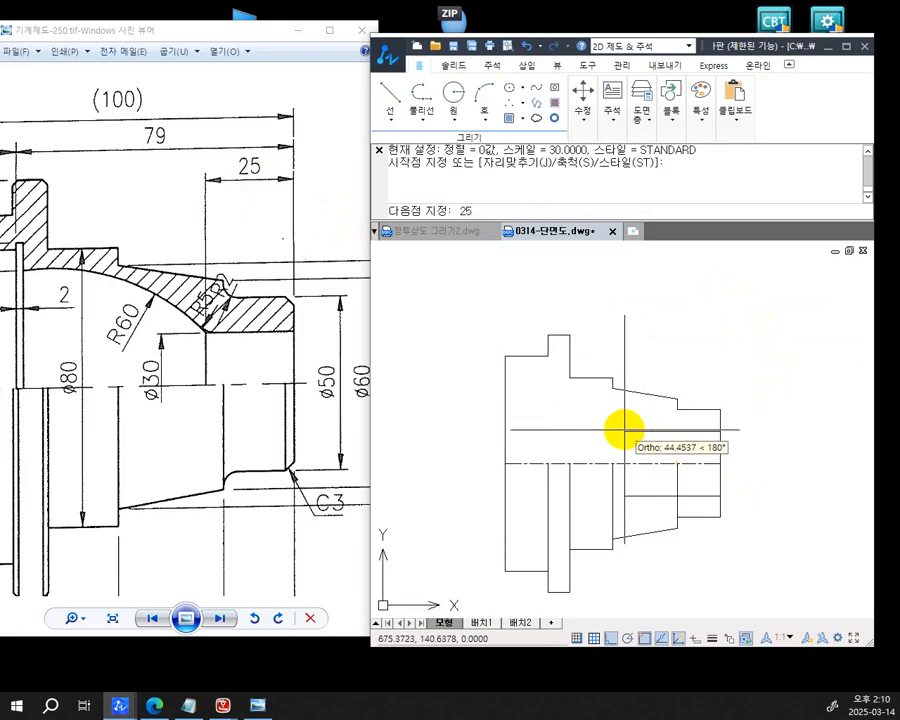
pyautogui.press('Return')
pyautogui.press('Return')
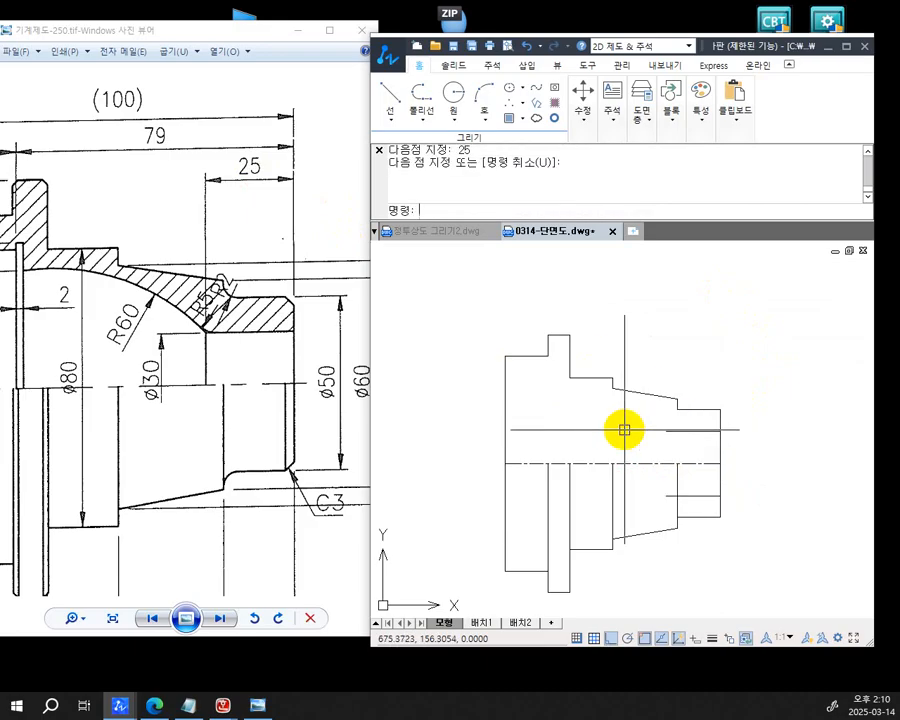
# Draw a vertical line from the left end of the upper bore line down to the centre line
pyautogui.scroll(1, 765, 530)
pyautogui.scroll(1, 737, 512)
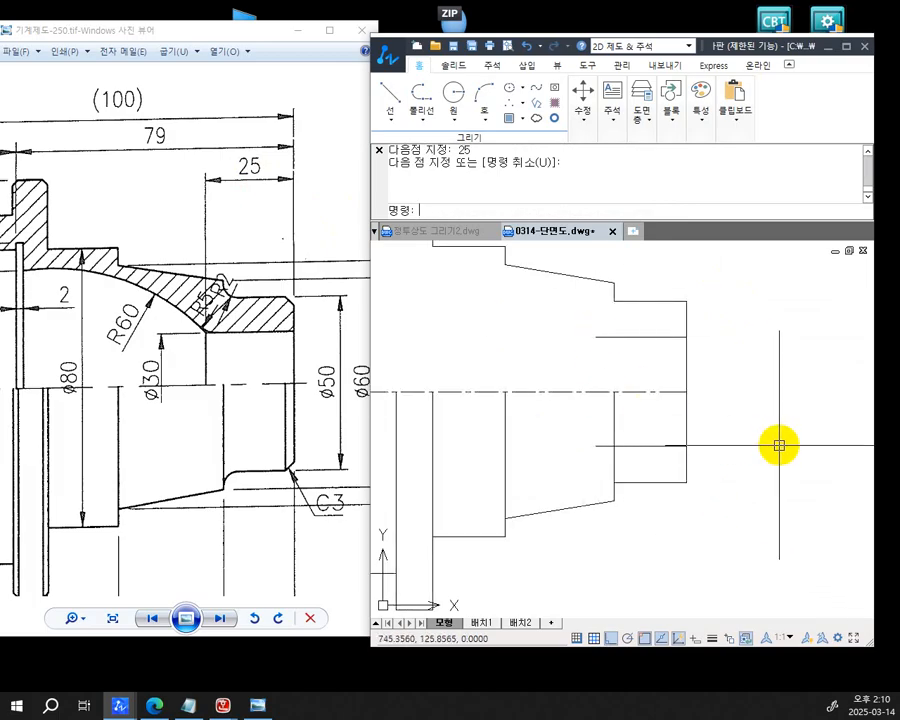
pyautogui.write('L')
pyautogui.press('Return')
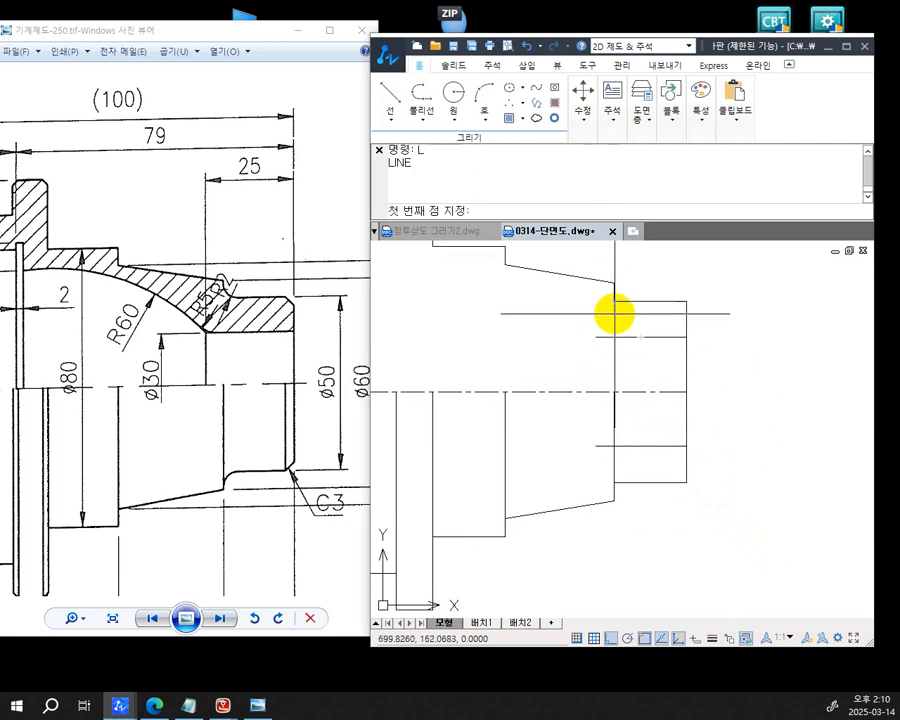
pyautogui.click(596, 336)
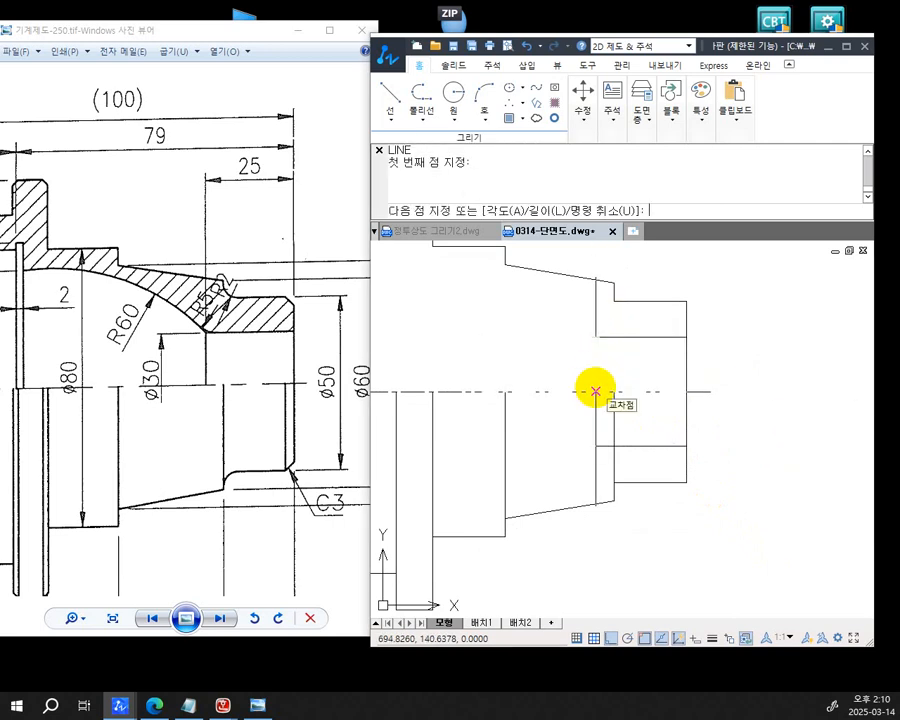
pyautogui.click(596, 391)
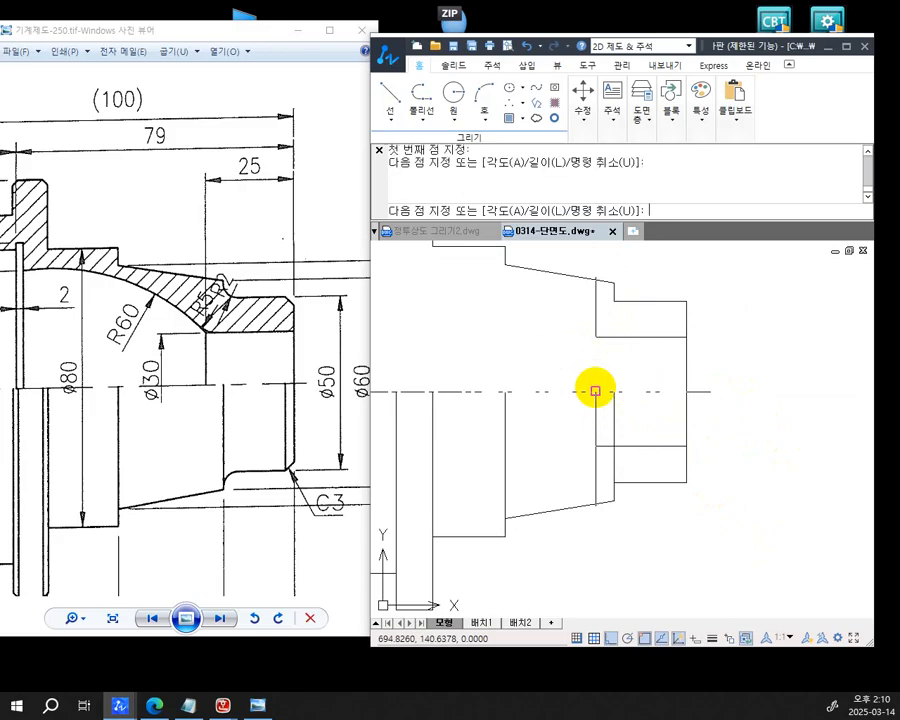
pyautogui.press('Return')
pyautogui.scroll(-4, 595, 405)
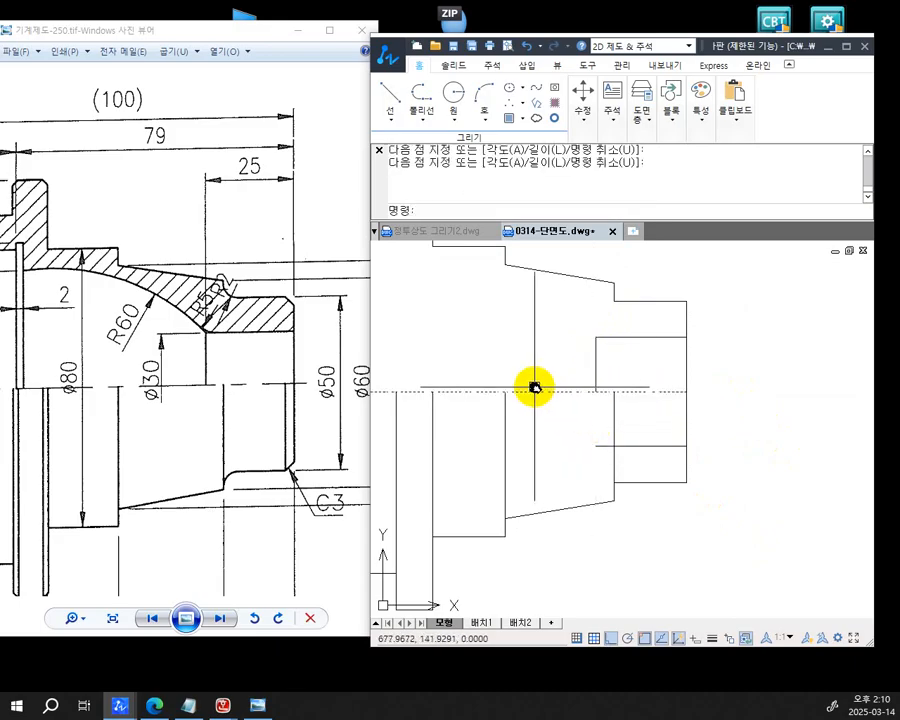
pyautogui.scroll(4, 603, 400)
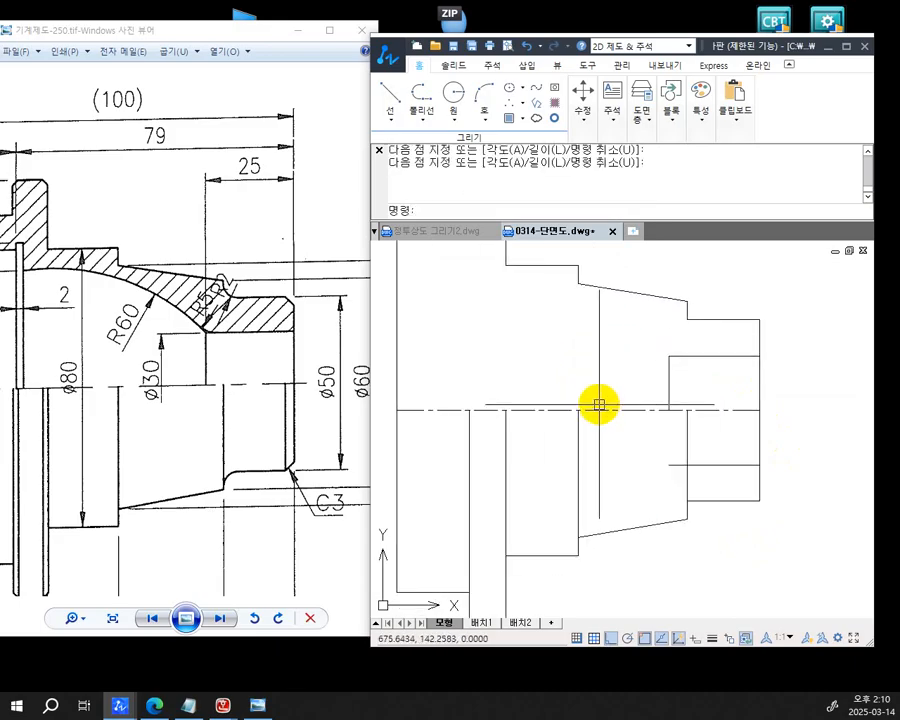
# Examine the reference drawing's left-end bore, its groove and their dimensions, comparing the bore's upper edge with the Ø80 outline
pyautogui.scroll(3, 555, 380)
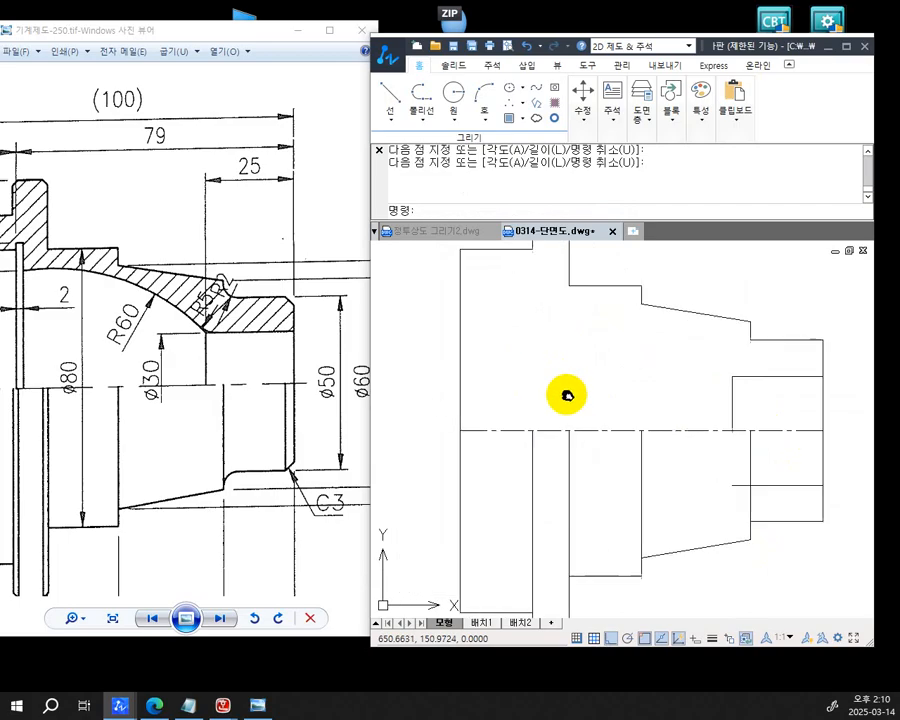
pyautogui.moveTo(160, 320); pyautogui.dragTo(245, 325)
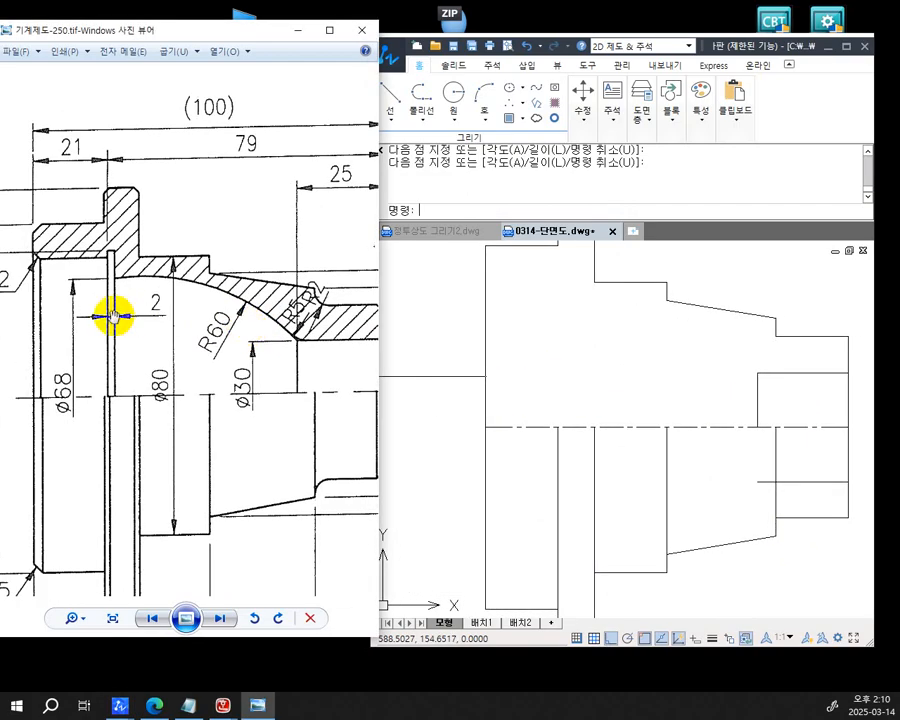
pyautogui.moveTo(112, 315)
pyautogui.mouseDown()
pyautogui.moveTo(221, 311)
pyautogui.moveTo(132, 261)
pyautogui.mouseUp()
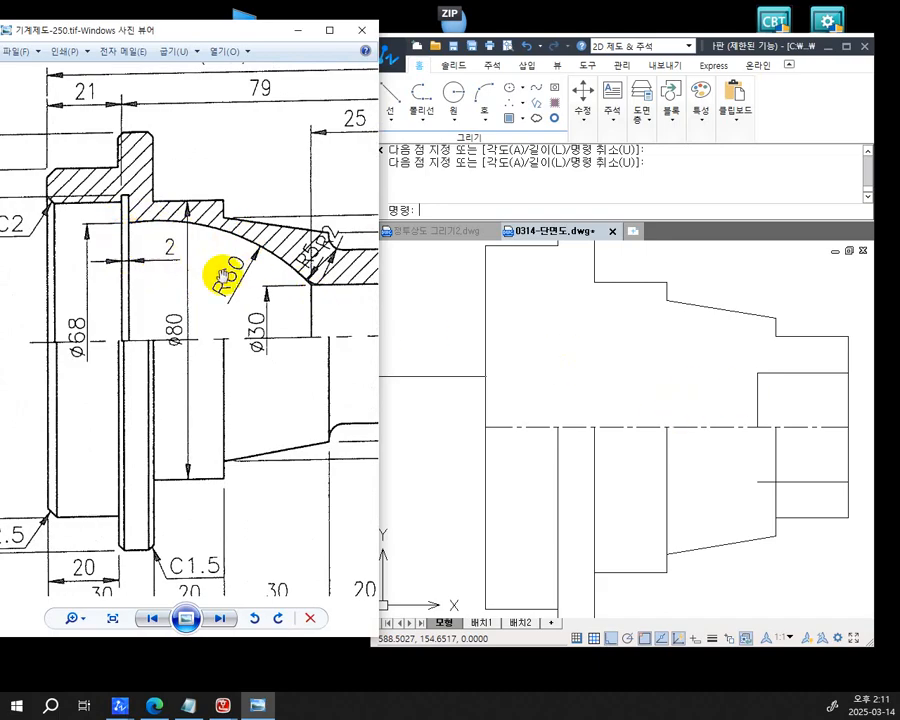
pyautogui.moveTo(93, 235)
pyautogui.mouseDown()
pyautogui.moveTo(128, 256)
pyautogui.moveTo(175, 221)
pyautogui.mouseUp()
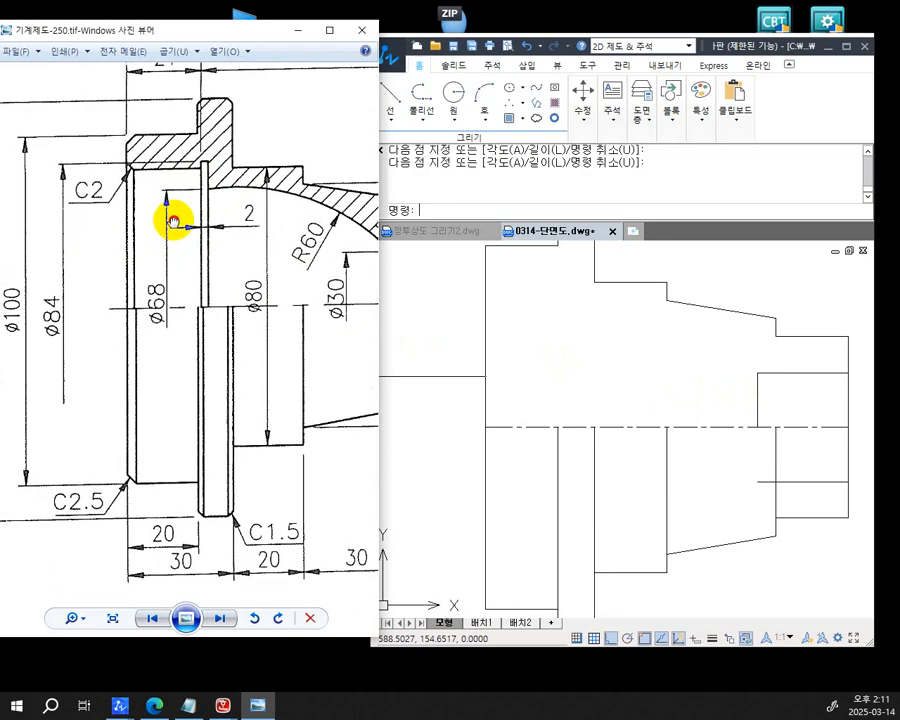
pyautogui.click(538, 360)
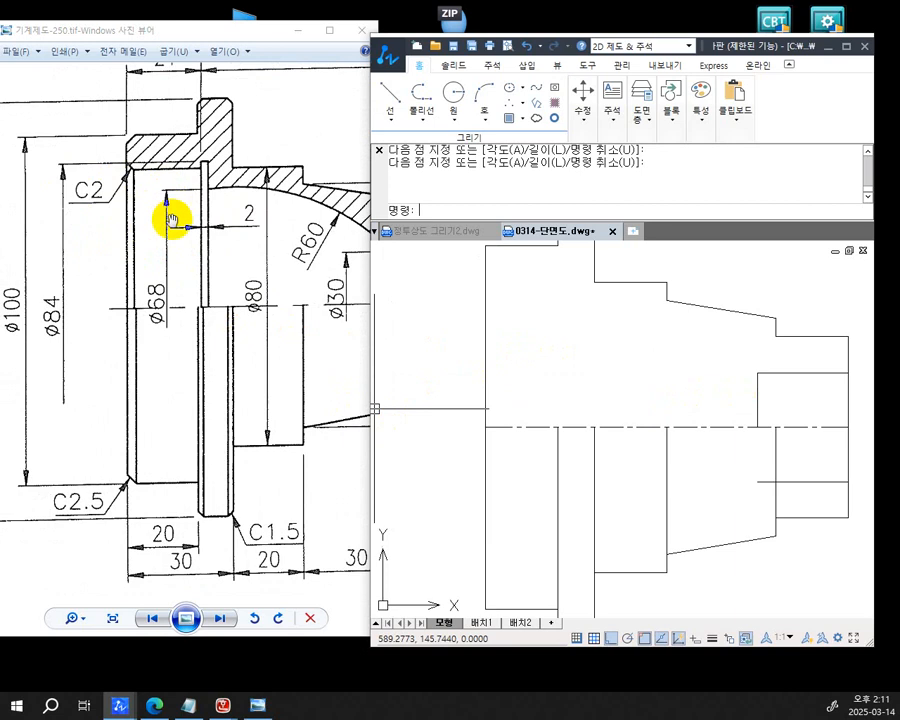
pyautogui.moveTo(174, 220); pyautogui.dragTo(229, 216)
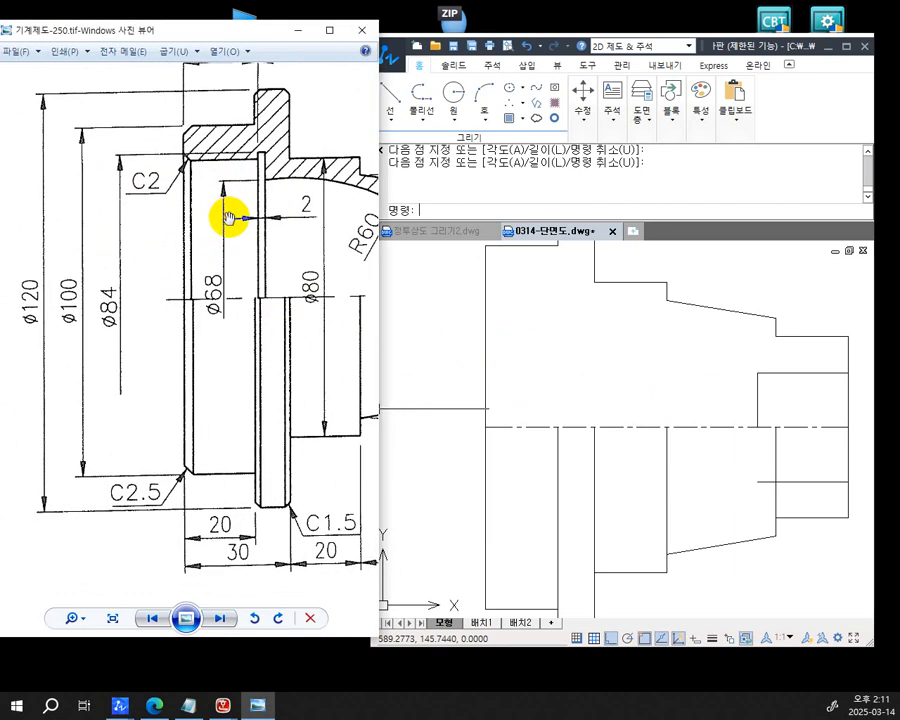
pyautogui.scroll(-2, 229, 216)
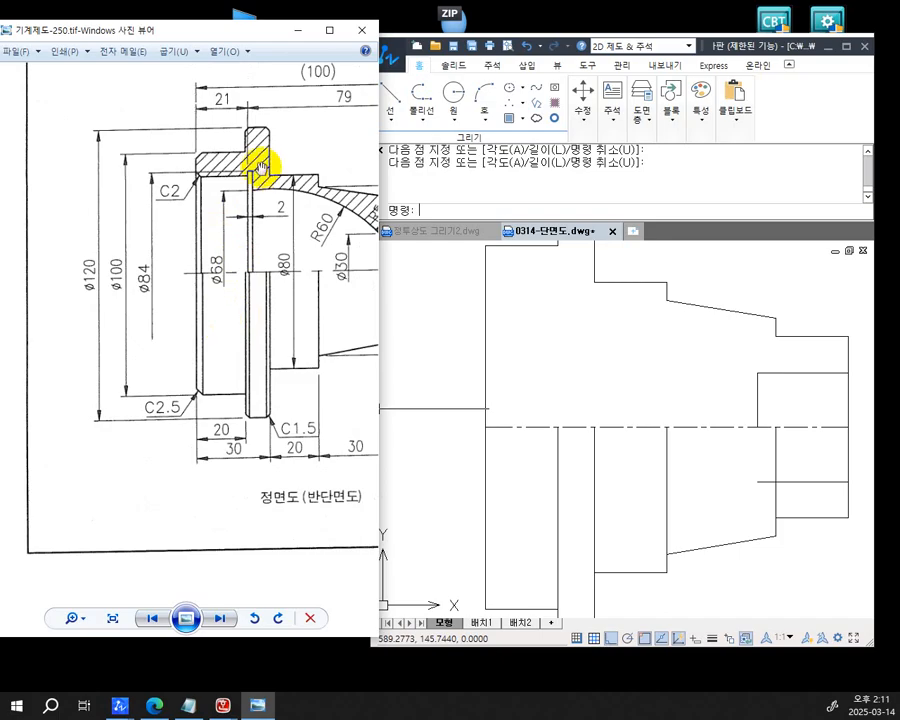
pyautogui.scroll(4, 270, 218)
pyautogui.moveTo(237, 223); pyautogui.dragTo(194, 358)
pyautogui.scroll(-2, 196, 345)
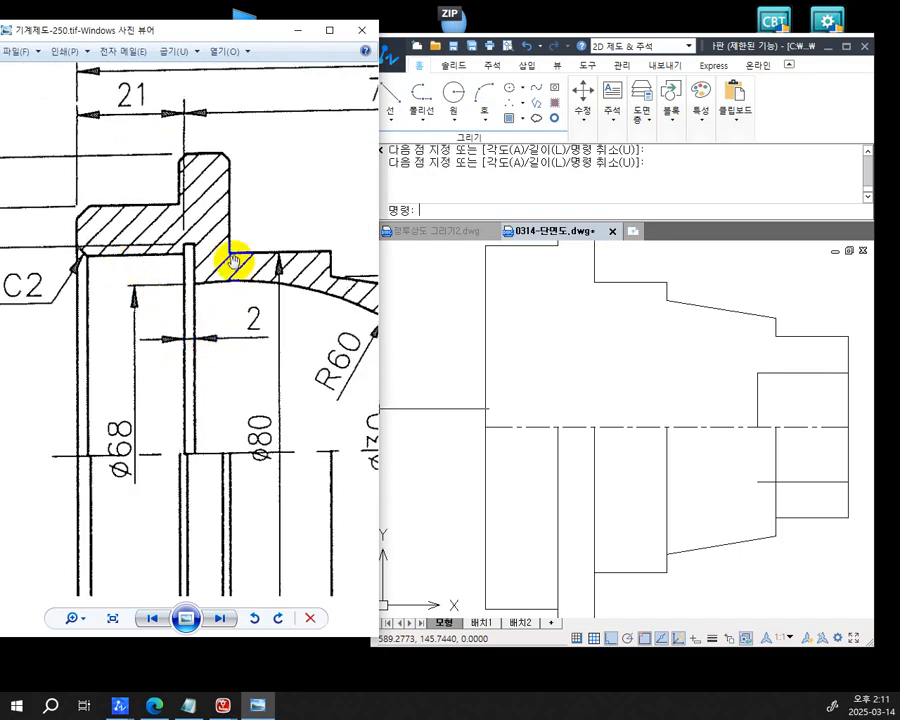
pyautogui.scroll(-2, 270, 410)
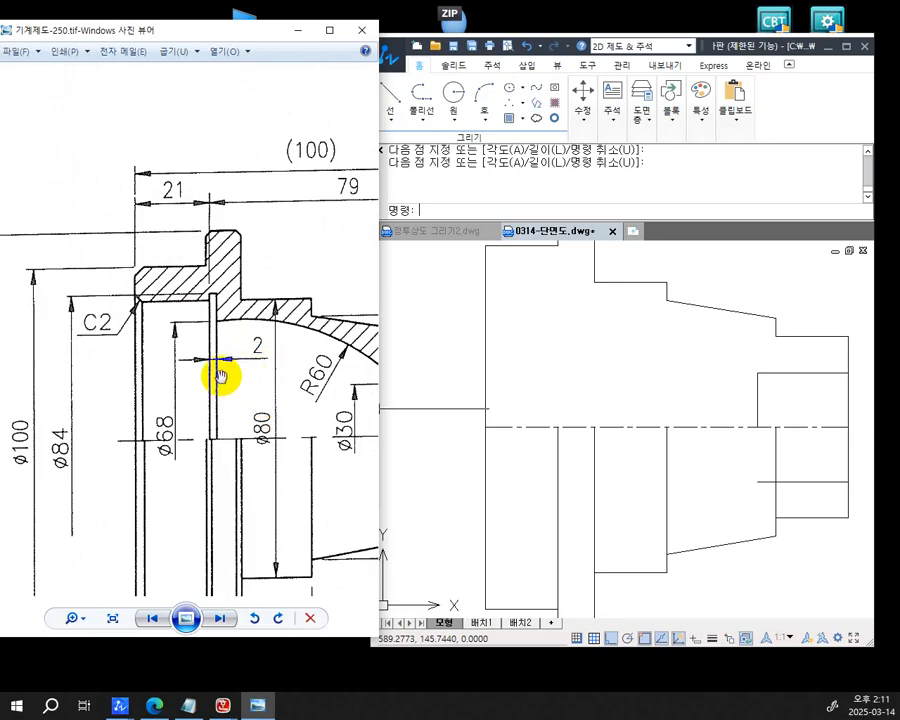
pyautogui.press('F2')
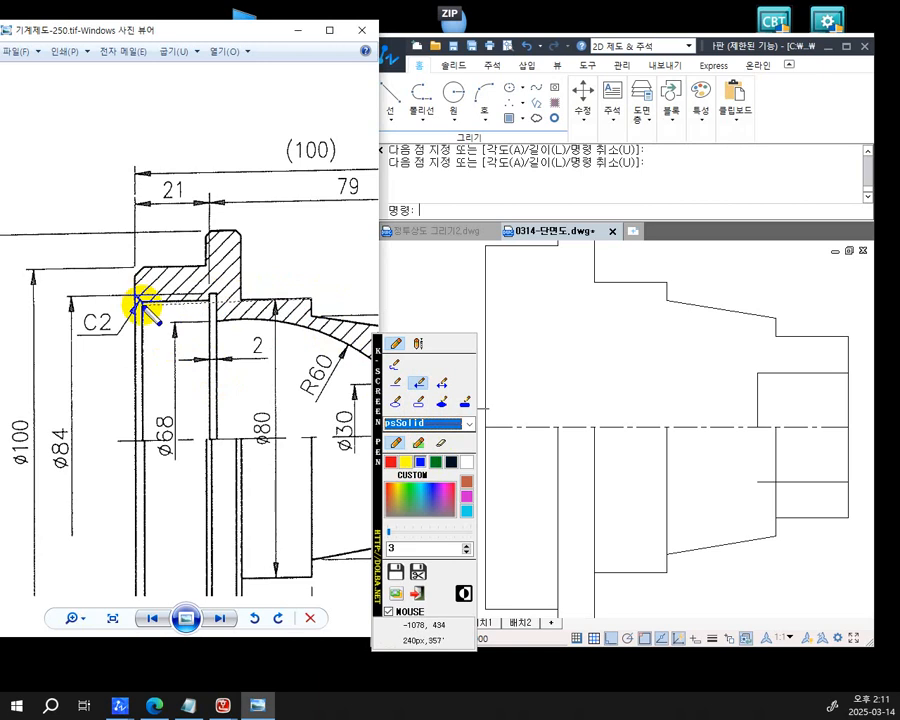
pyautogui.moveTo(140, 303); pyautogui.dragTo(300, 304)
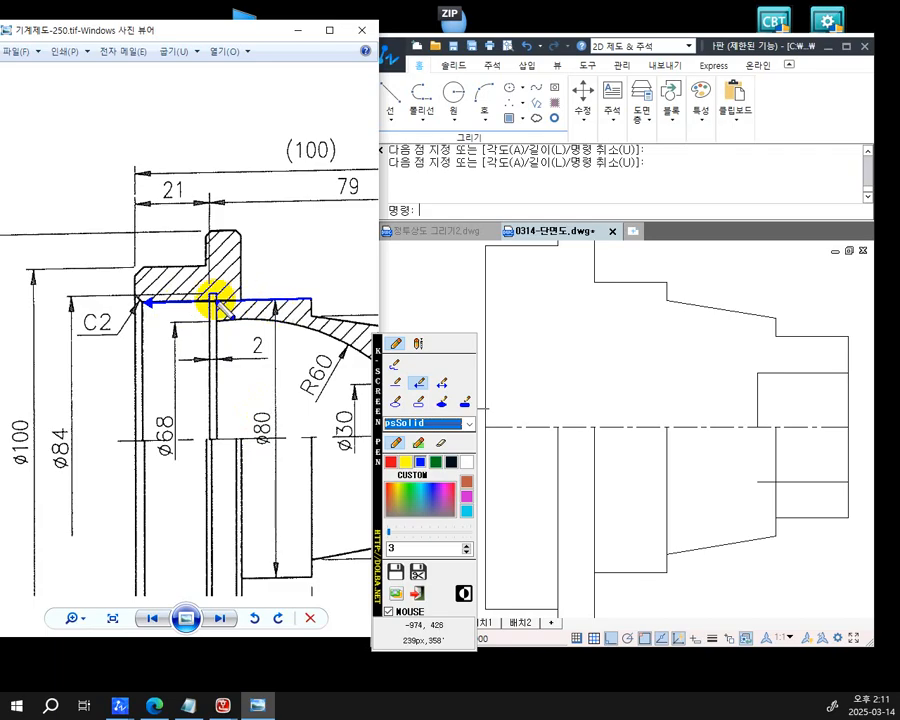
pyautogui.press('Escape')
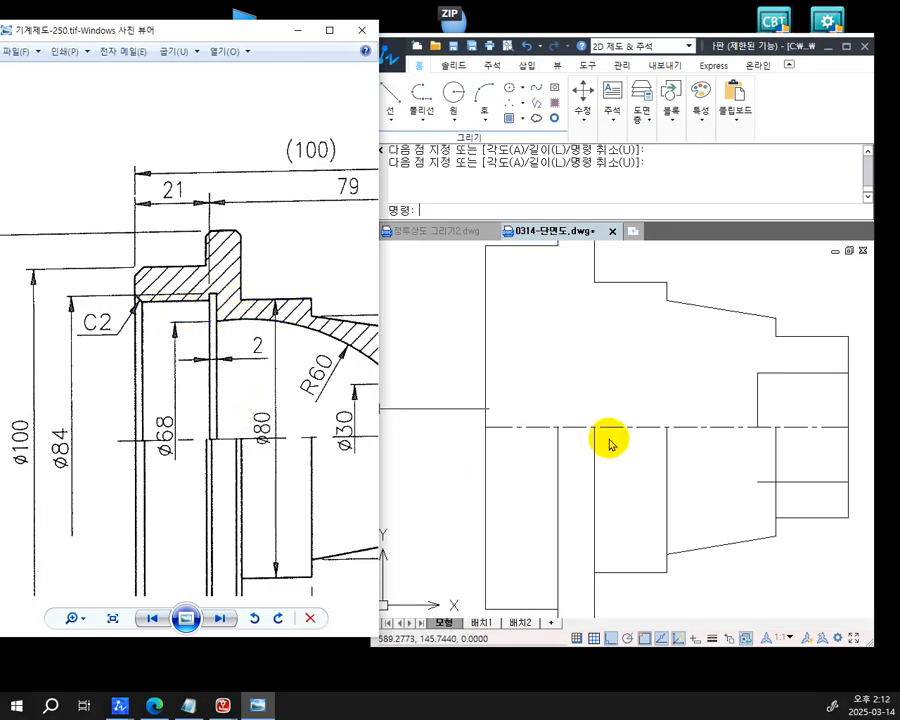
# Draw the left-end bore as a scale-80 multiline running 21 to the right from the midpoint of the part's left edge
pyautogui.click(428, 197)
pyautogui.write('ML')
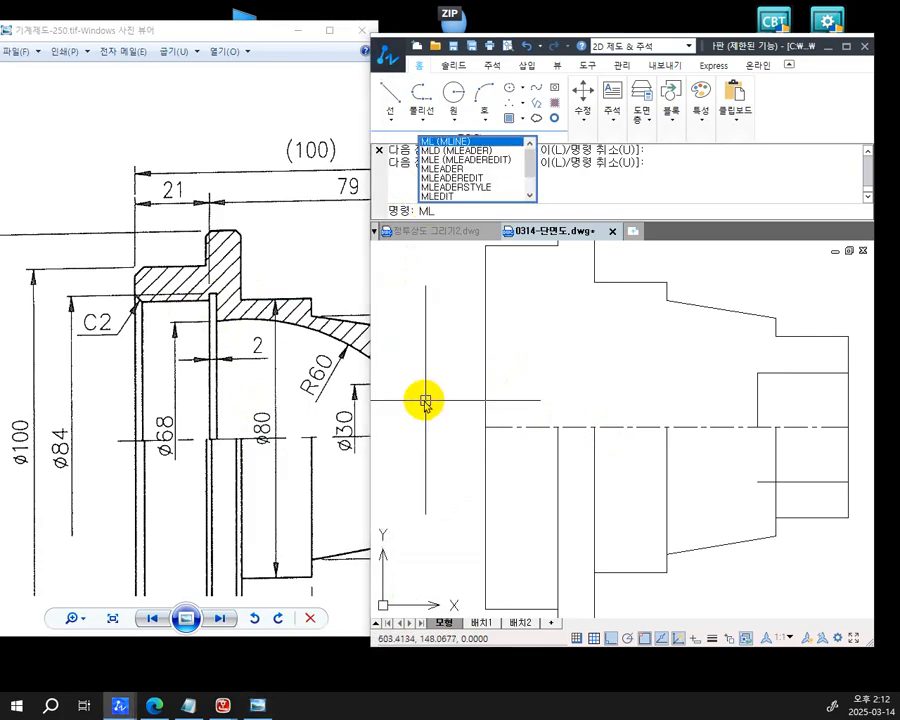
pyautogui.press('Return')
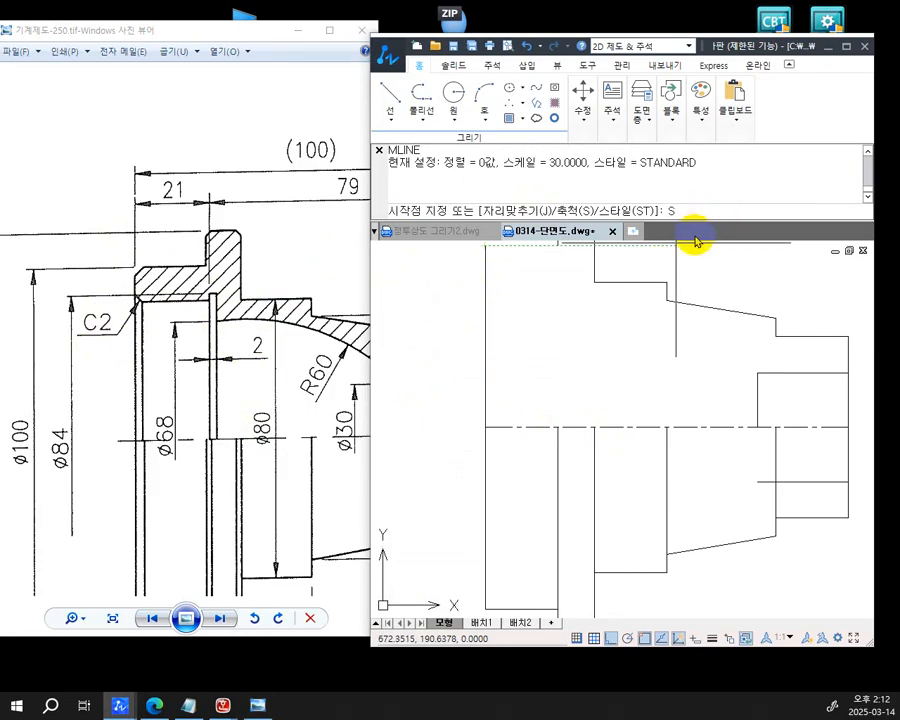
pyautogui.press('Return')
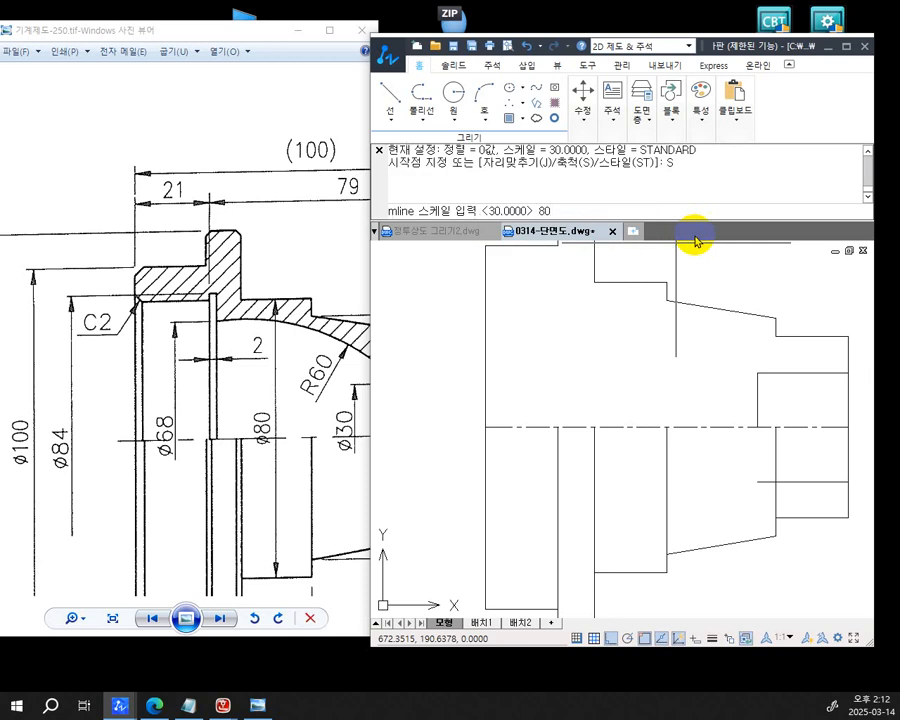
pyautogui.press('Return')
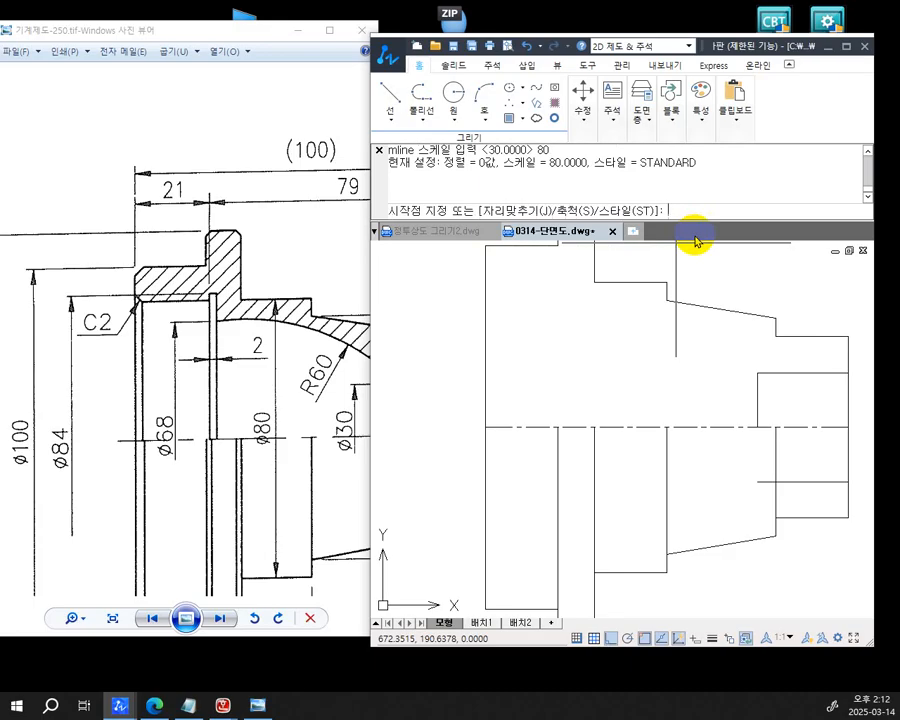
pyautogui.click(484, 428)
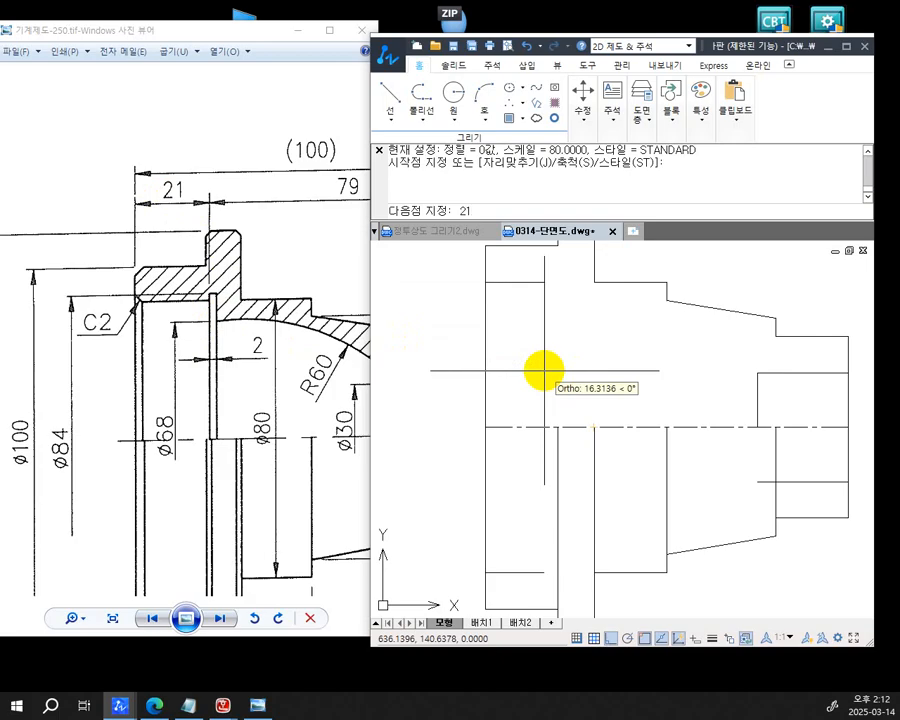
pyautogui.press('Return')
pyautogui.press('Return')
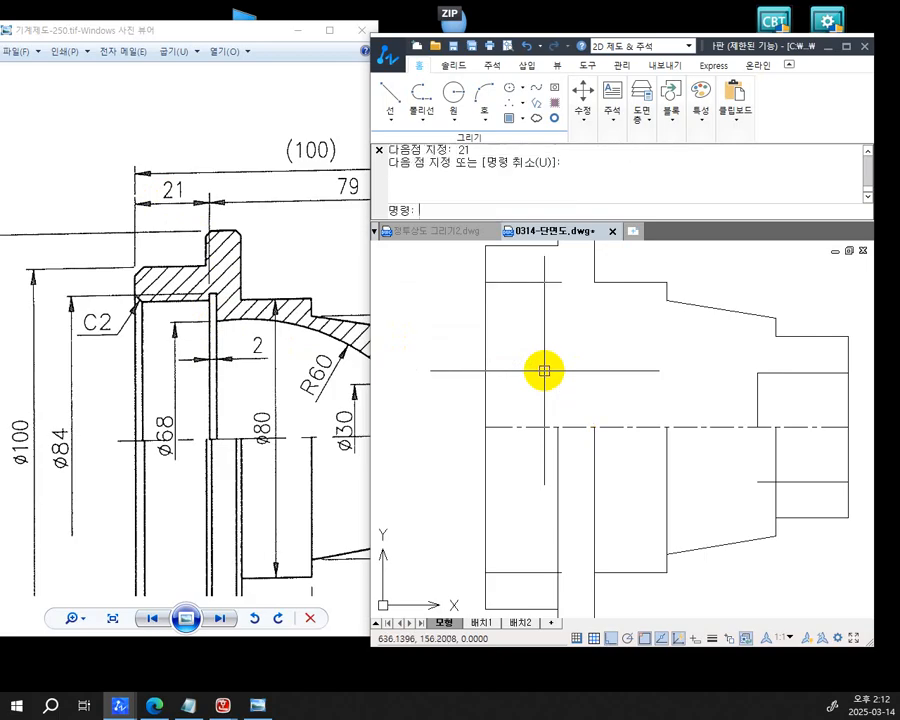
# Draw a vertical line from the right end of the left bore's upper line down to the centre line
pyautogui.moveTo(570, 368); pyautogui.dragTo(540, 405, button='middle')
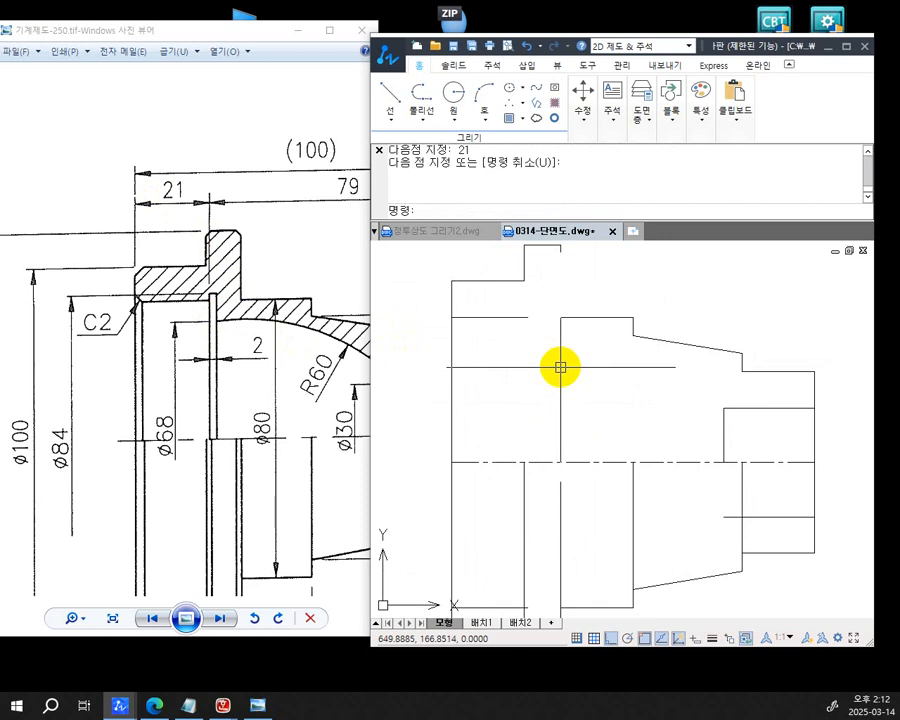
pyautogui.write('L')
pyautogui.press('Return')
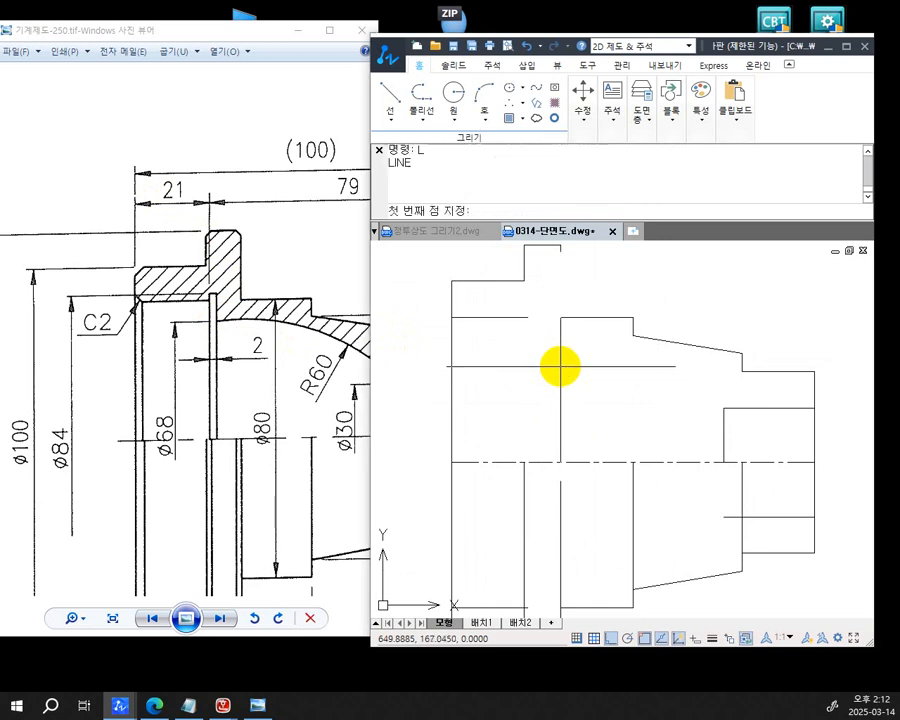
pyautogui.click(527, 316)
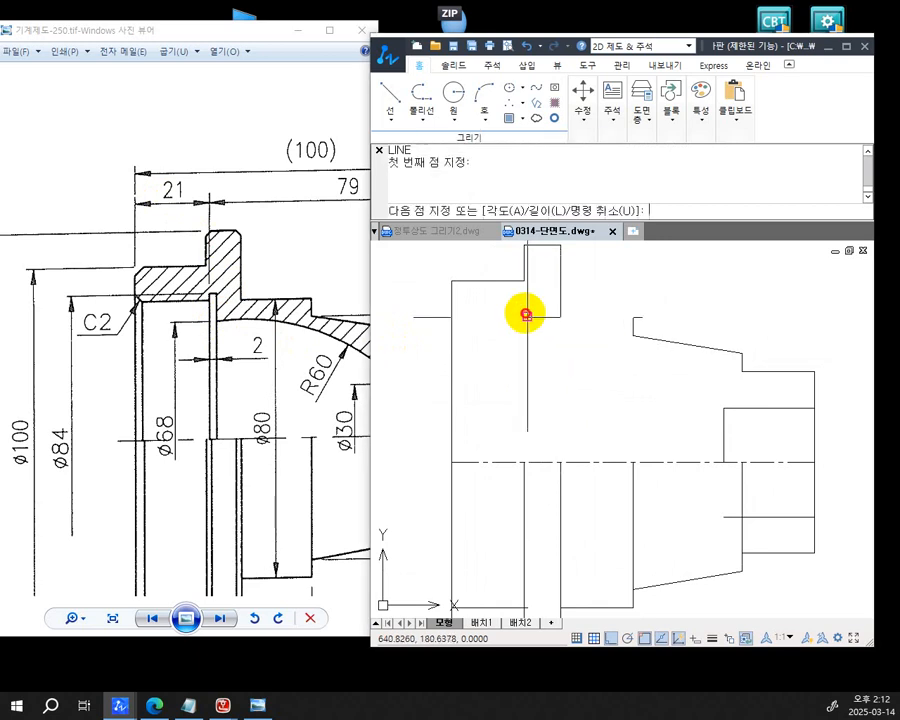
pyautogui.scroll(3, 522, 455)
pyautogui.click(522, 450)
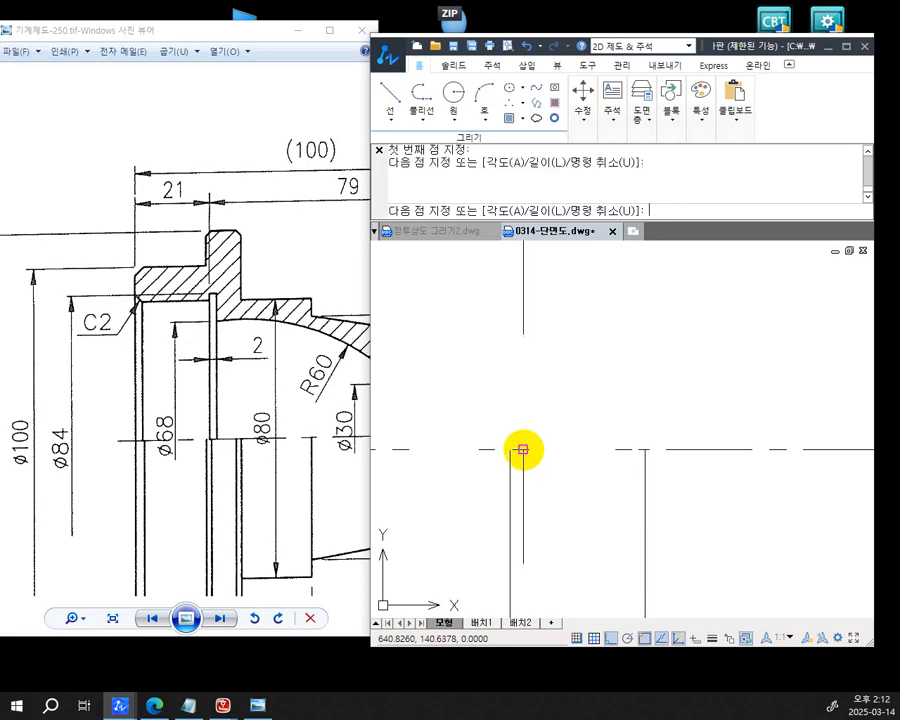
pyautogui.press('Return')
pyautogui.scroll(-2, 562, 383)
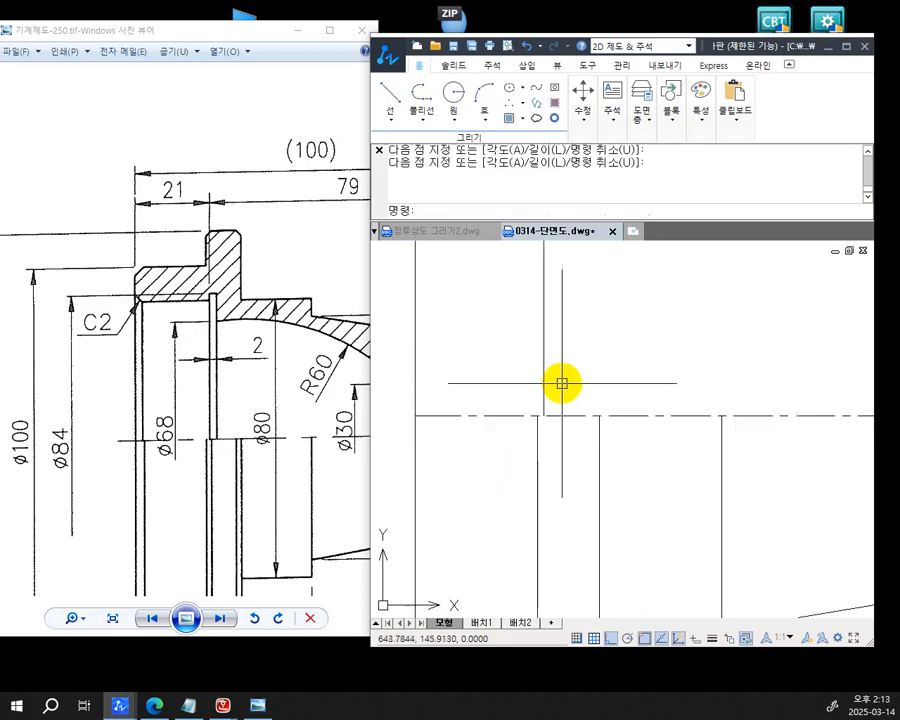
pyautogui.moveTo(562, 383); pyautogui.dragTo(573, 488, button='middle')
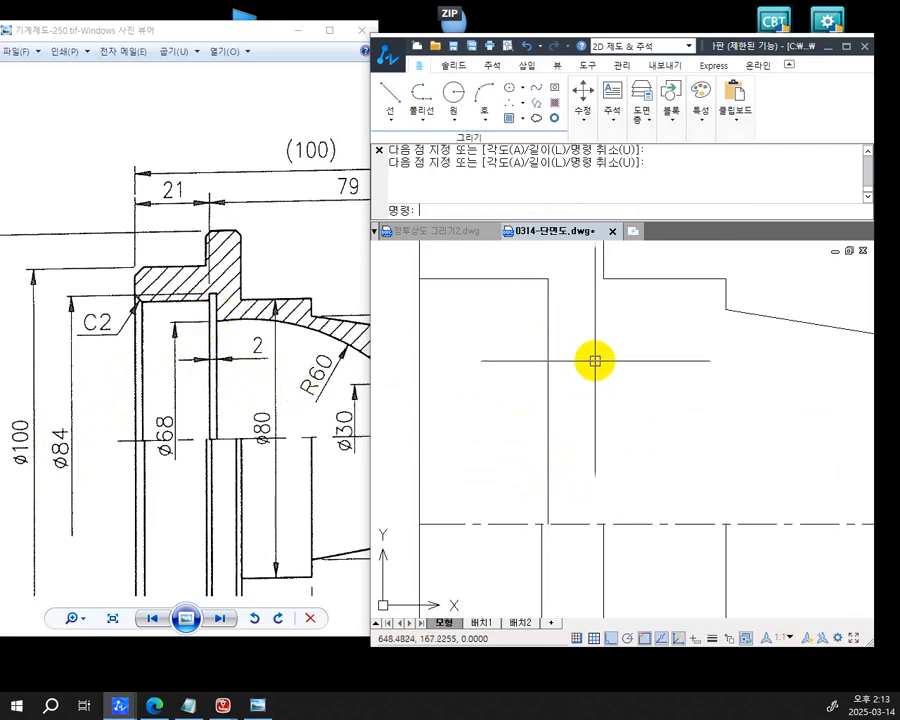
pyautogui.scroll(-3, 592, 362)
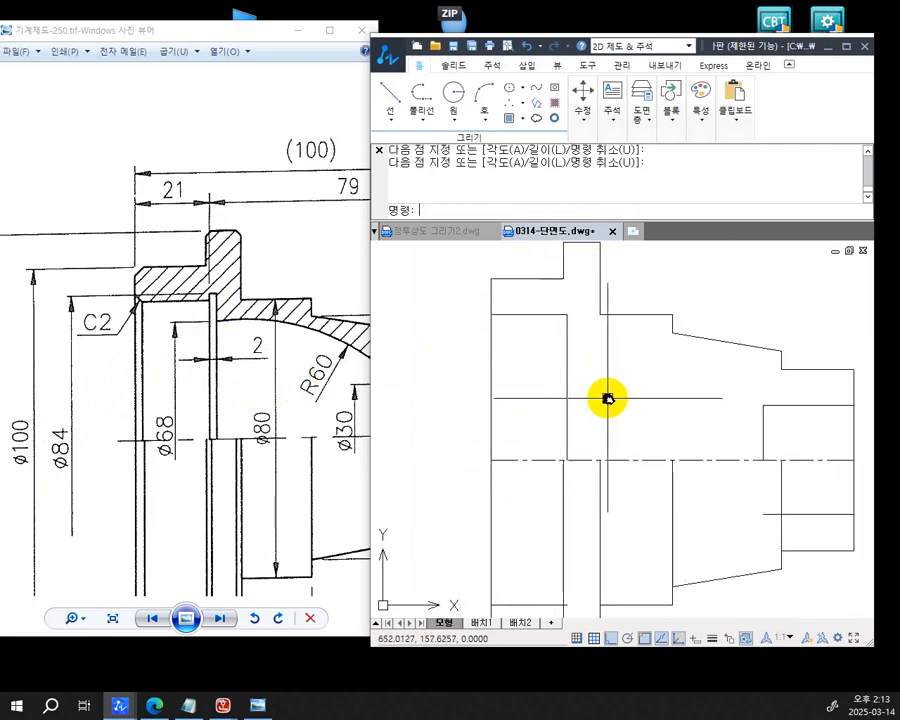
# Draw a 2 mm long horizontal multiline at scale 84 from the centreline end of the inner bore's vertical edge
pyautogui.scroll(-2, 595, 372)
pyautogui.moveTo(596, 382); pyautogui.dragTo(591, 389, button='middle')
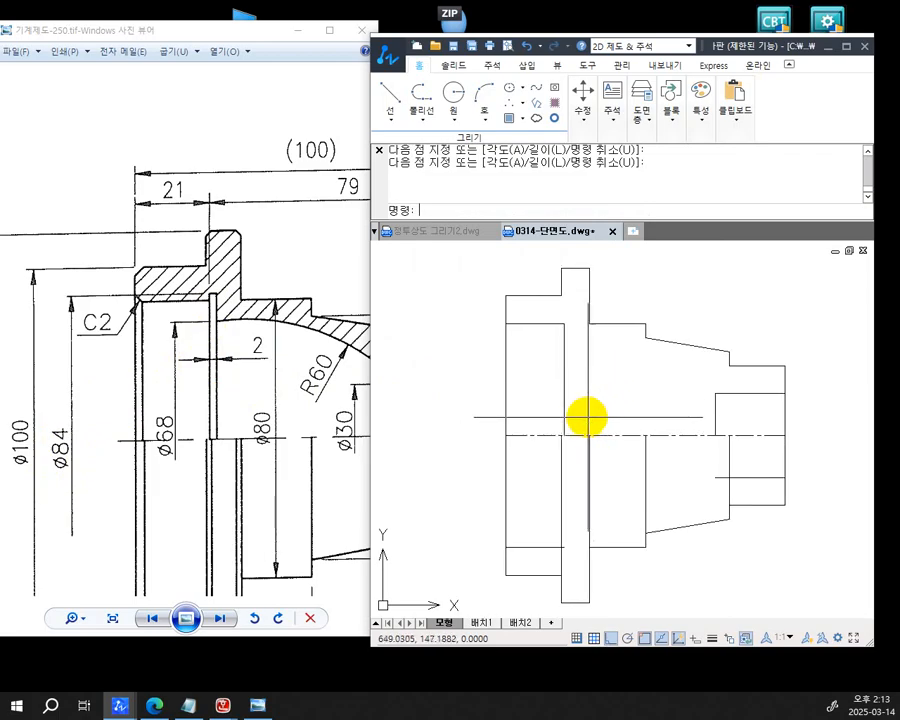
pyautogui.write('ML')
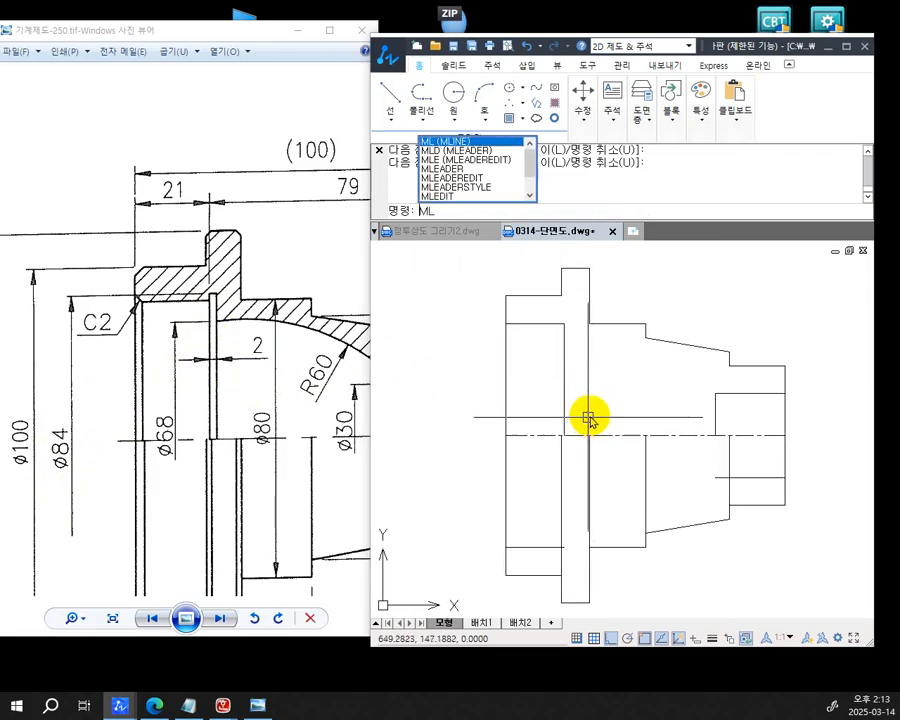
pyautogui.press('Return')
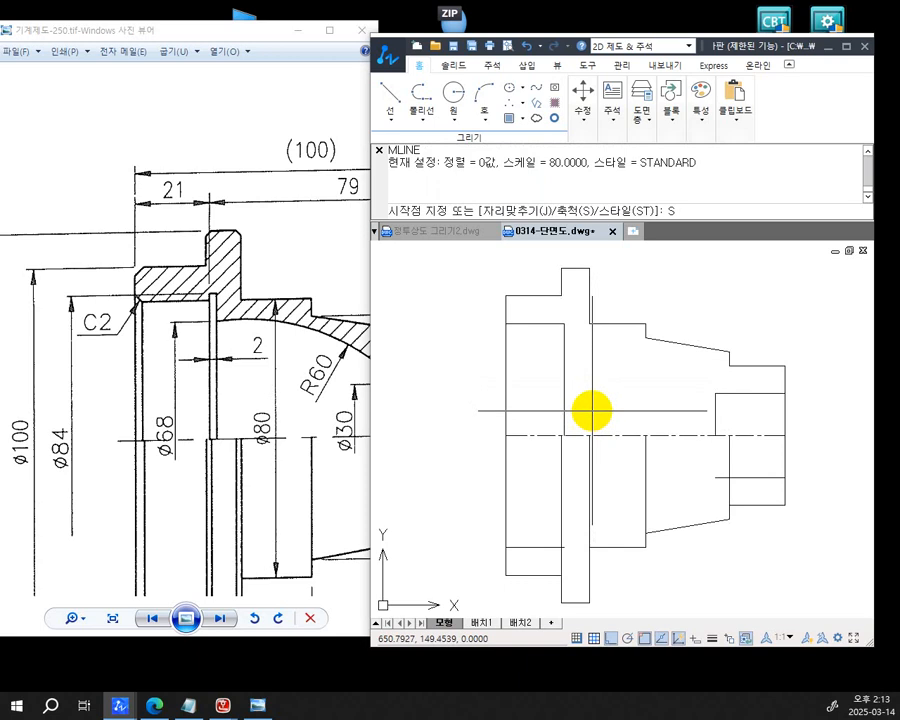
pyautogui.write('S')
pyautogui.press('Return')
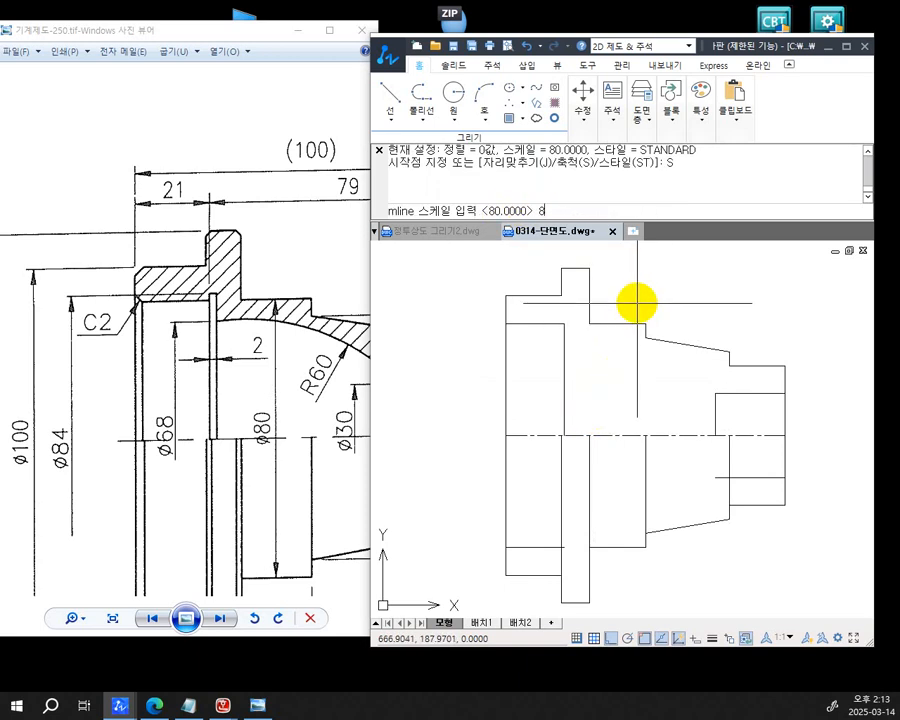
pyautogui.write('84')
pyautogui.press('Return')
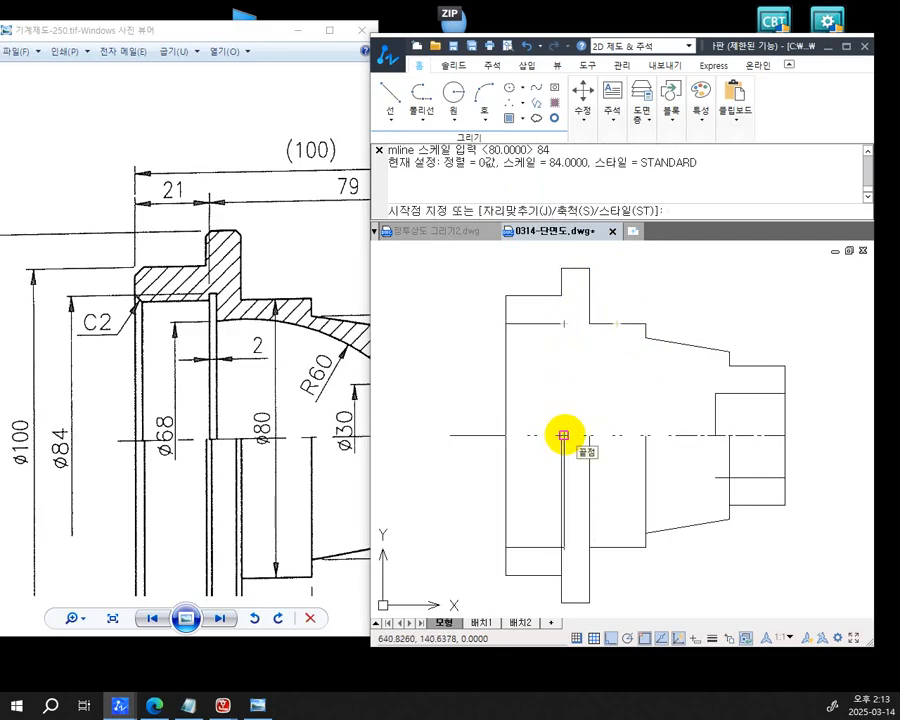
pyautogui.click(564, 435)
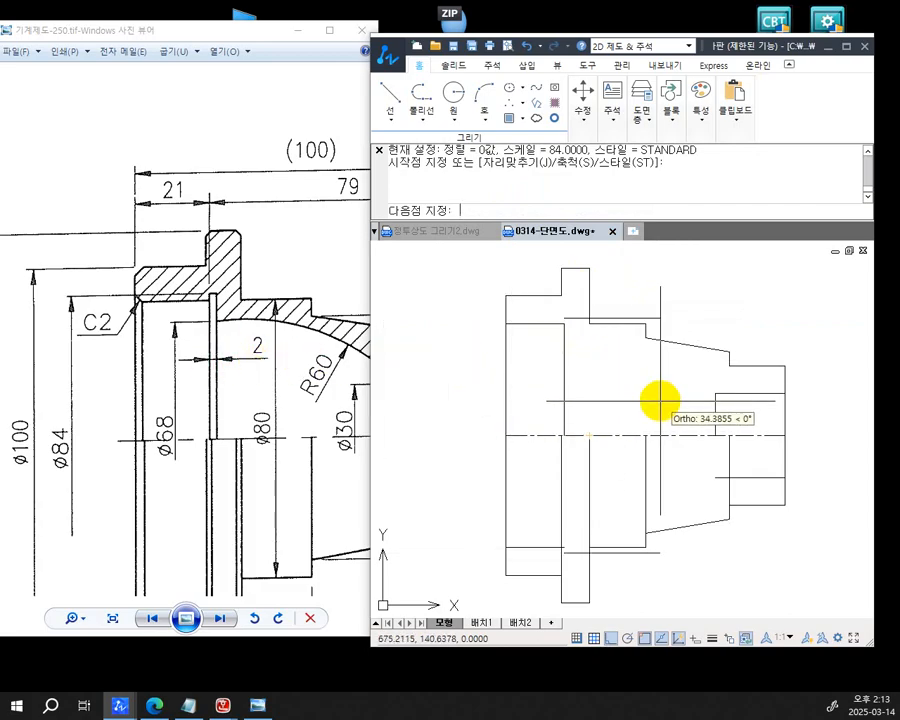
pyautogui.write('2')
pyautogui.press('Return')
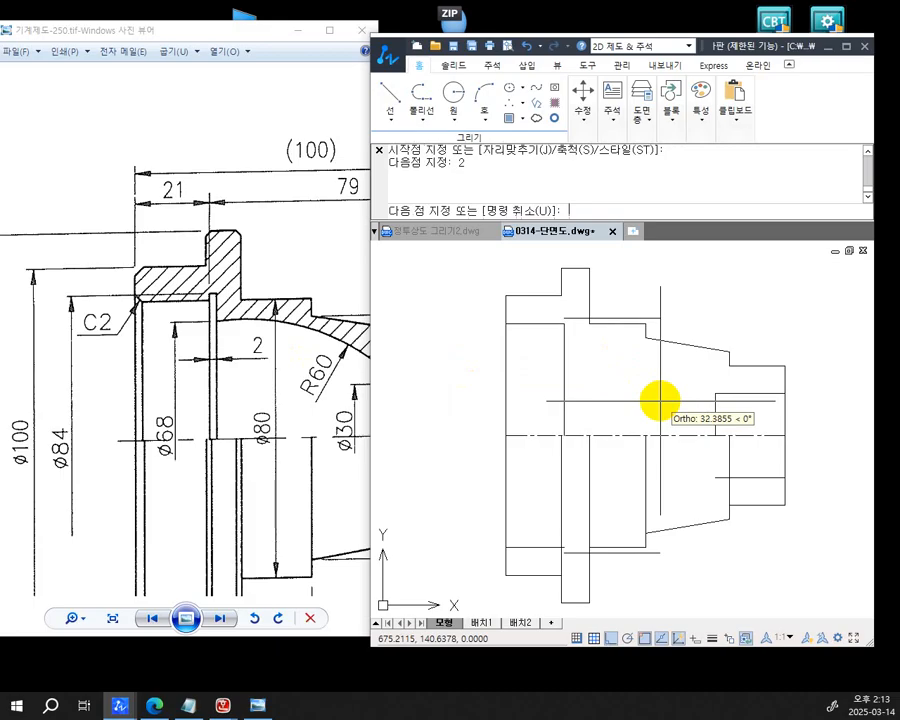
pyautogui.press('Return')
# Draw a vertical line from the free end of the upper short groove edge down to the centreline
pyautogui.scroll(2, 617, 400)
pyautogui.moveTo(604, 388); pyautogui.dragTo(546, 446, button='middle')
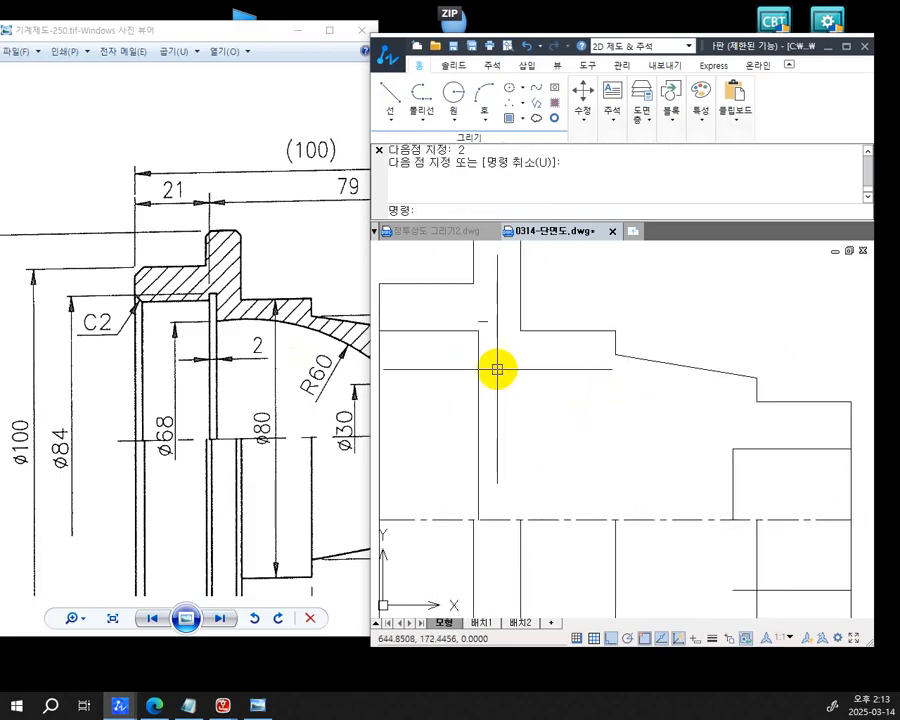
pyautogui.write('L')
pyautogui.press('Return')
pyautogui.click(486, 322)
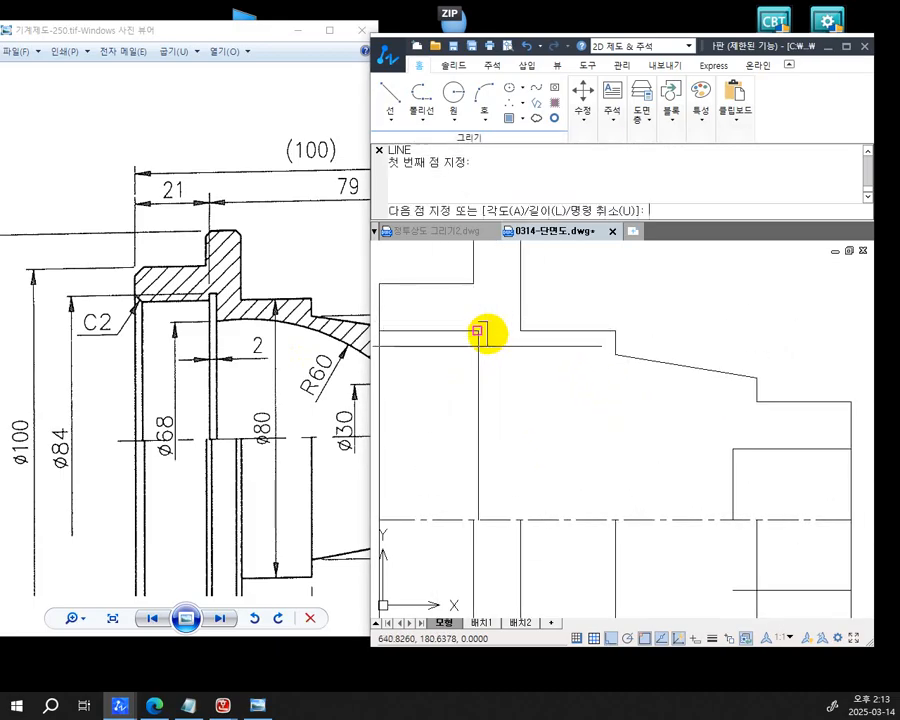
pyautogui.click(479, 516)
pyautogui.press('Escape')
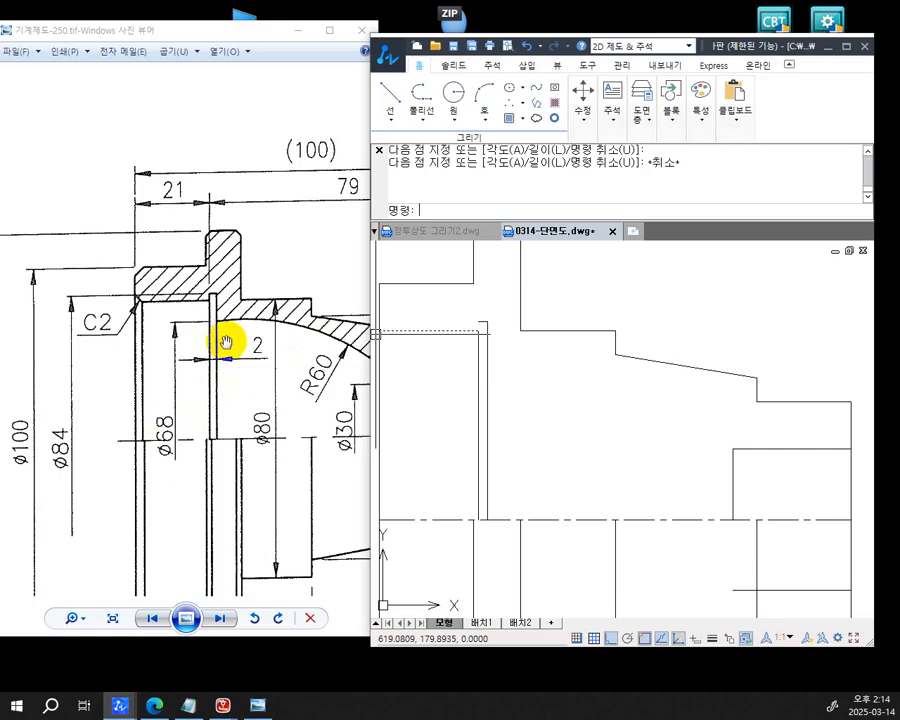
pyautogui.scroll(-2, 634, 420)
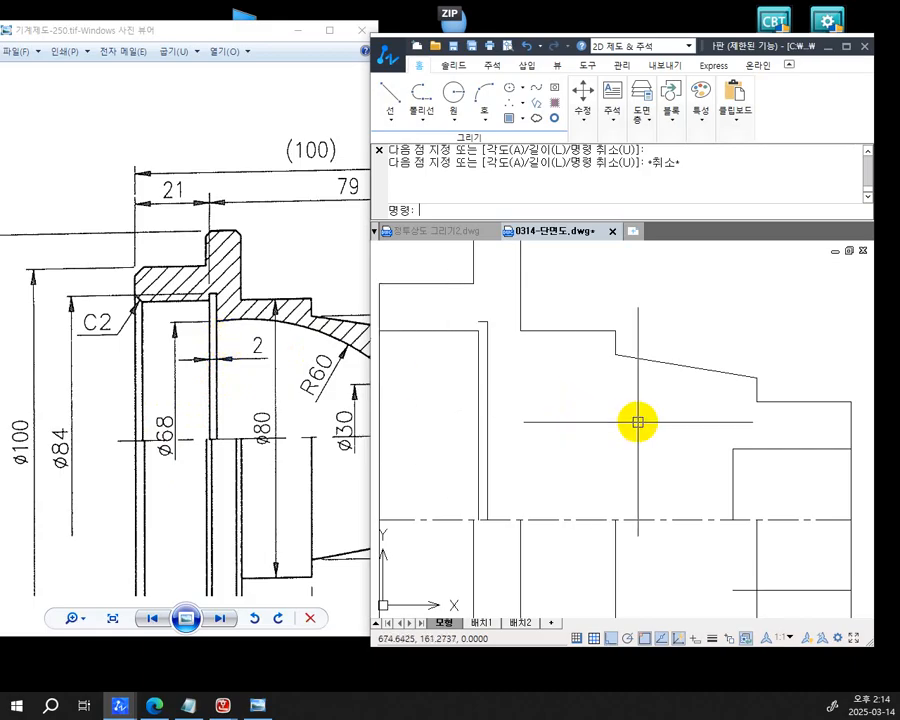
pyautogui.scroll(-2, 639, 406)
pyautogui.moveTo(573, 385); pyautogui.dragTo(590, 330, button='middle')
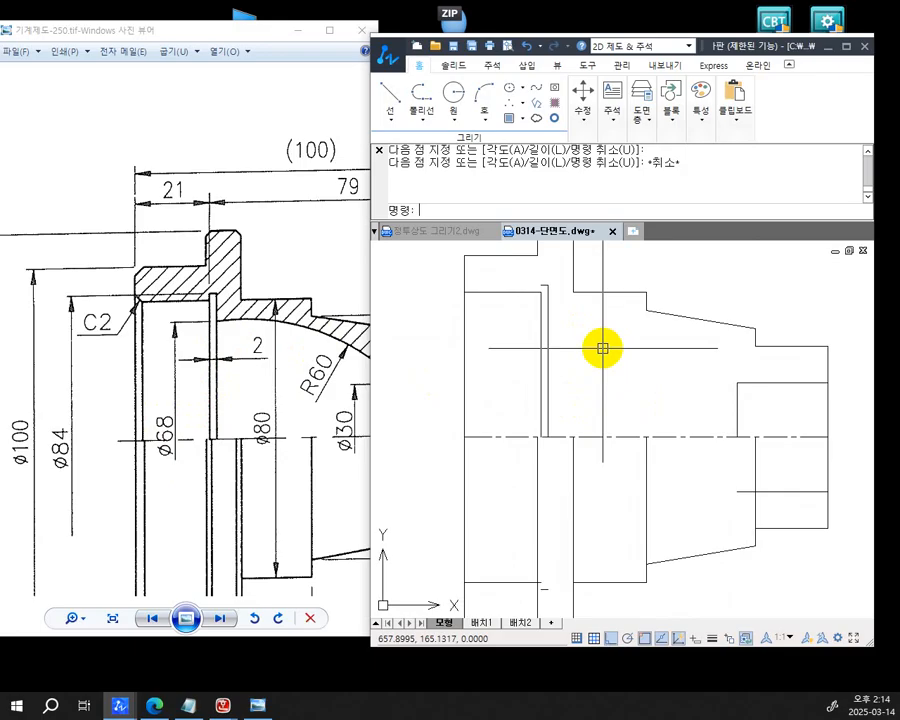
pyautogui.write('ML')
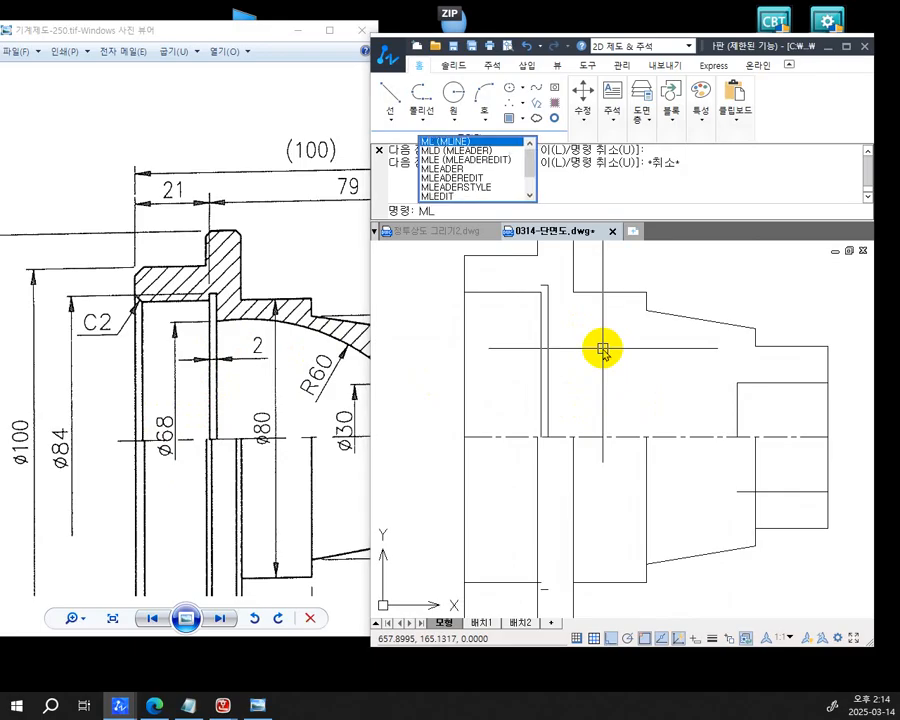
pyautogui.press('Return')
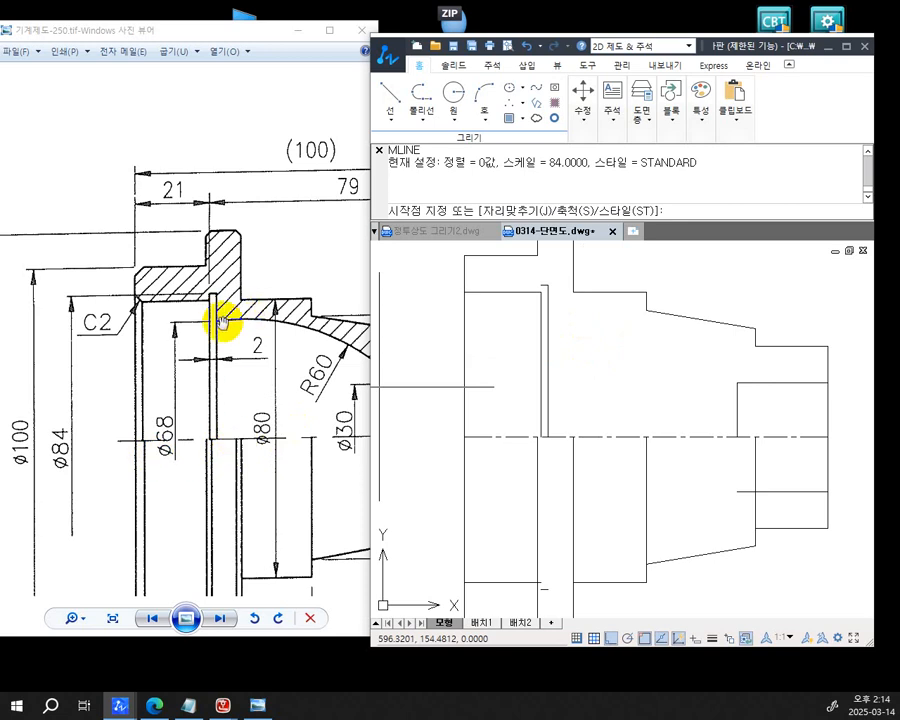
pyautogui.press('Escape')
pyautogui.press('Escape')
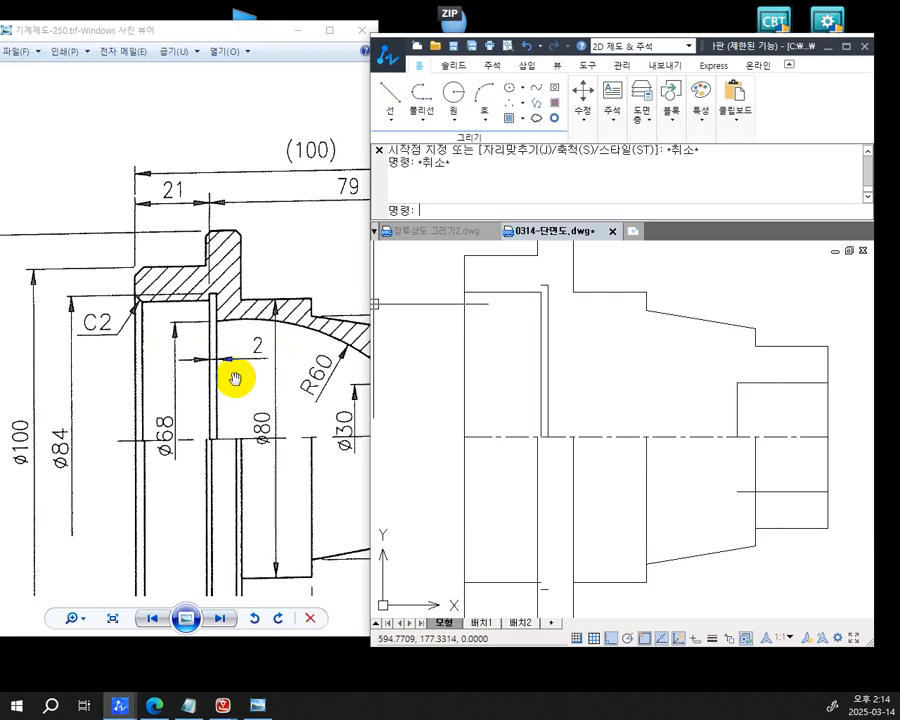
# Switch to the reference image and examine the R60 arc between the 68 and 30 mm bore diameters
pyautogui.moveTo(287, 372); pyautogui.dragTo(181, 346)
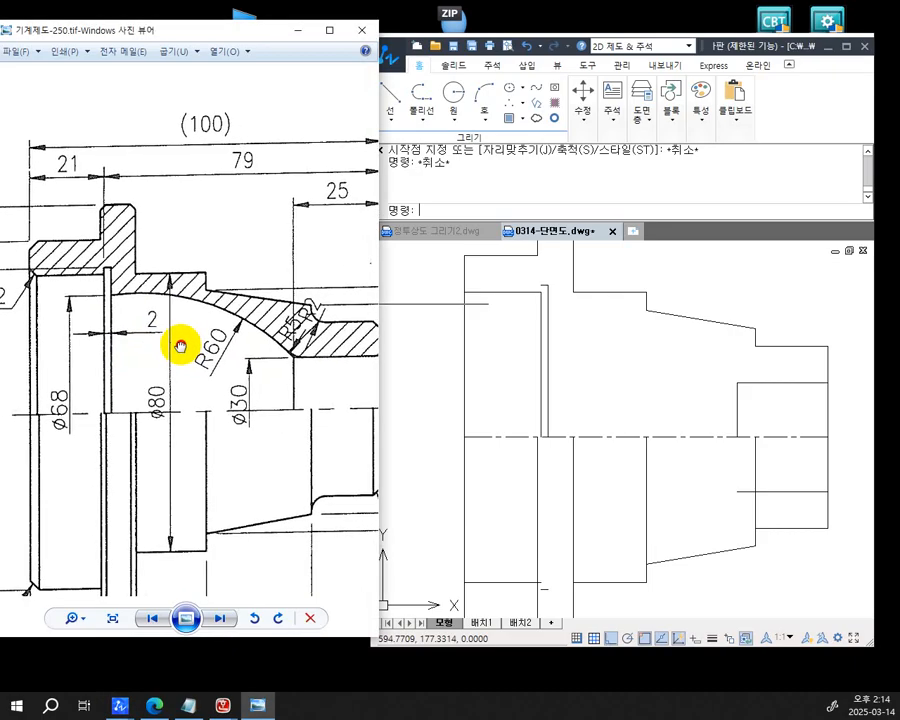
pyautogui.moveTo(240, 367); pyautogui.dragTo(245, 365)
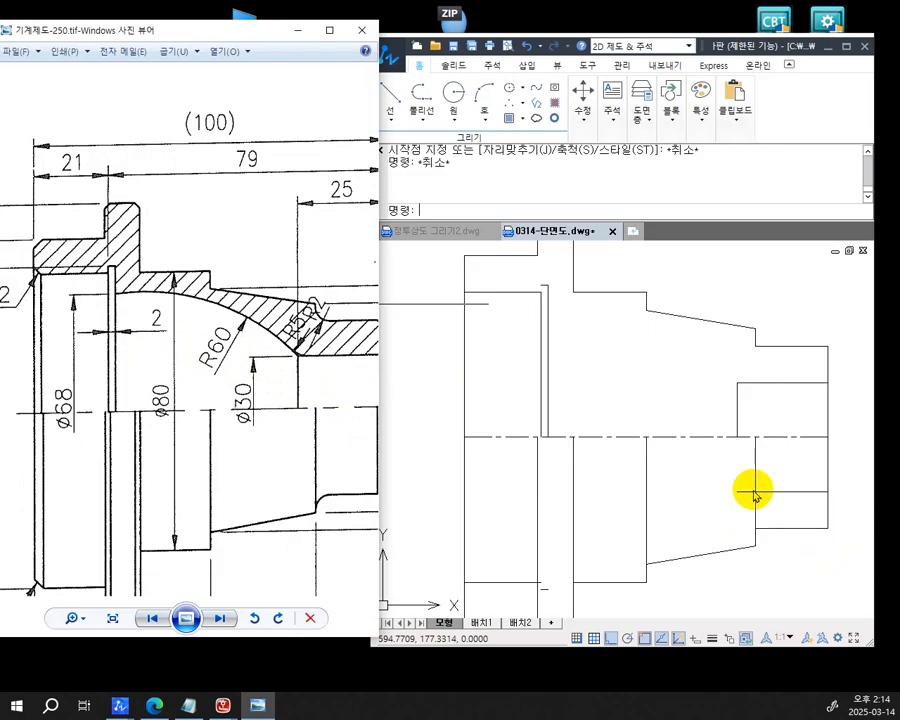
pyautogui.press('F9')
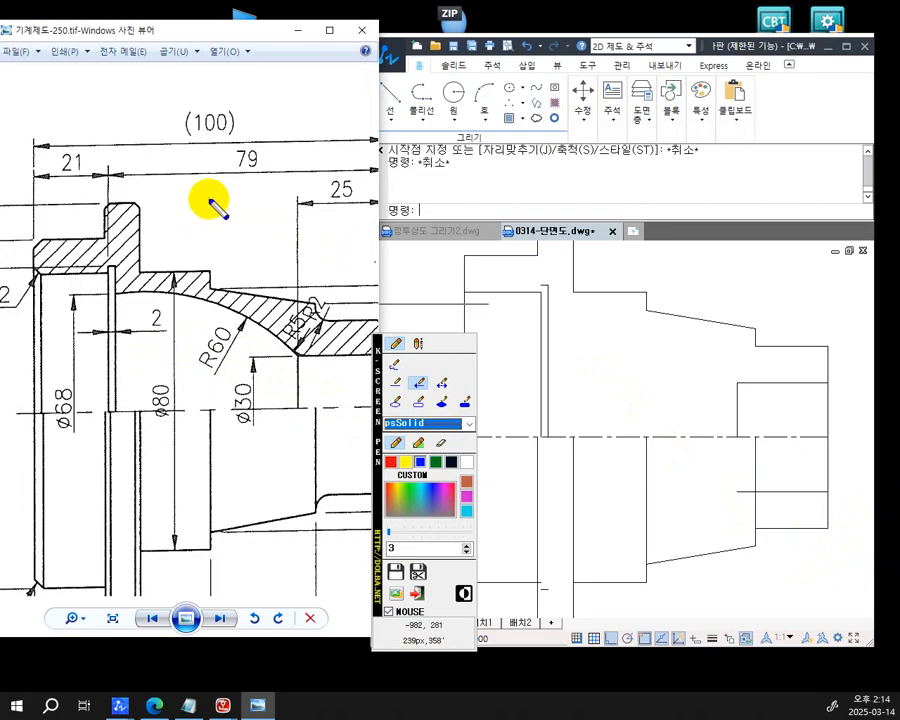
pyautogui.moveTo(199, 215); pyautogui.dragTo(216, 215)
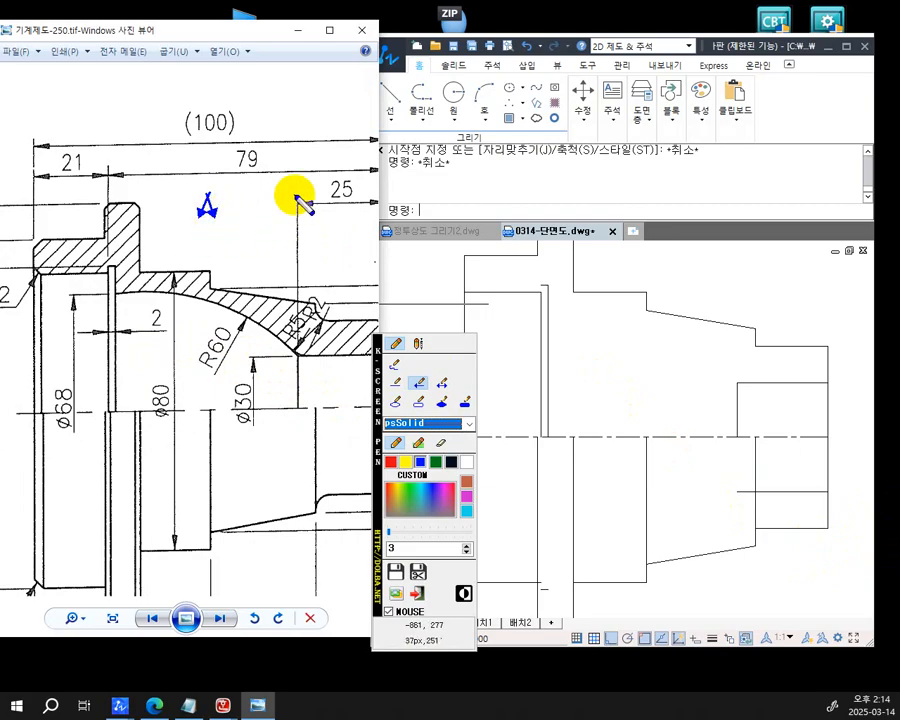
pyautogui.hotkey('ctrl', 'z')
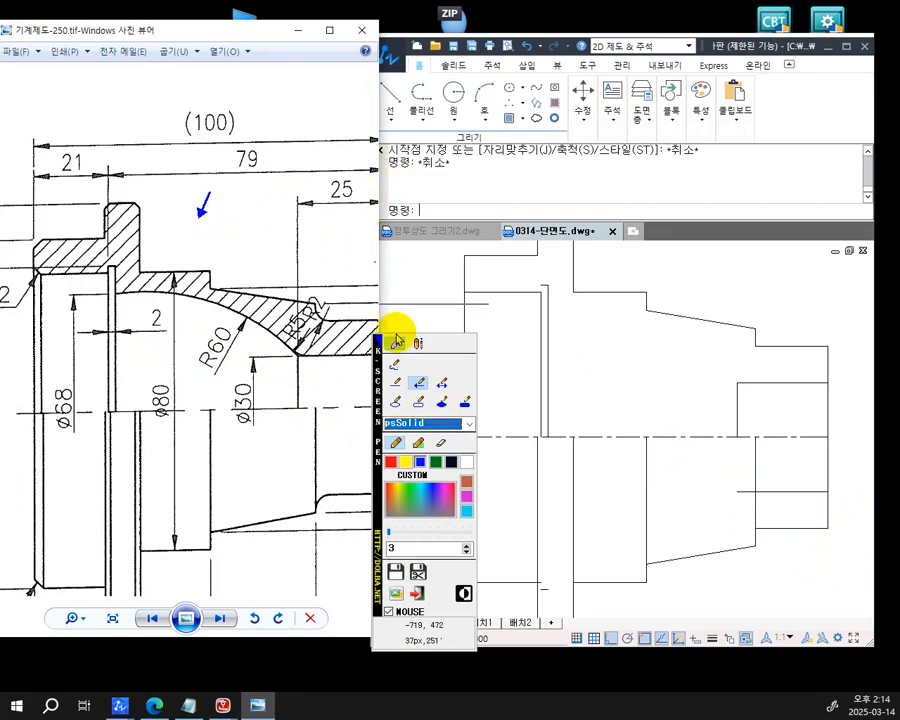
pyautogui.hotkey('ctrl', 'z')
# Annotate the reference image freehand in blue with an A, circles around both arc ends and the R60 label, and a direction arrow
pyautogui.click(395, 365)
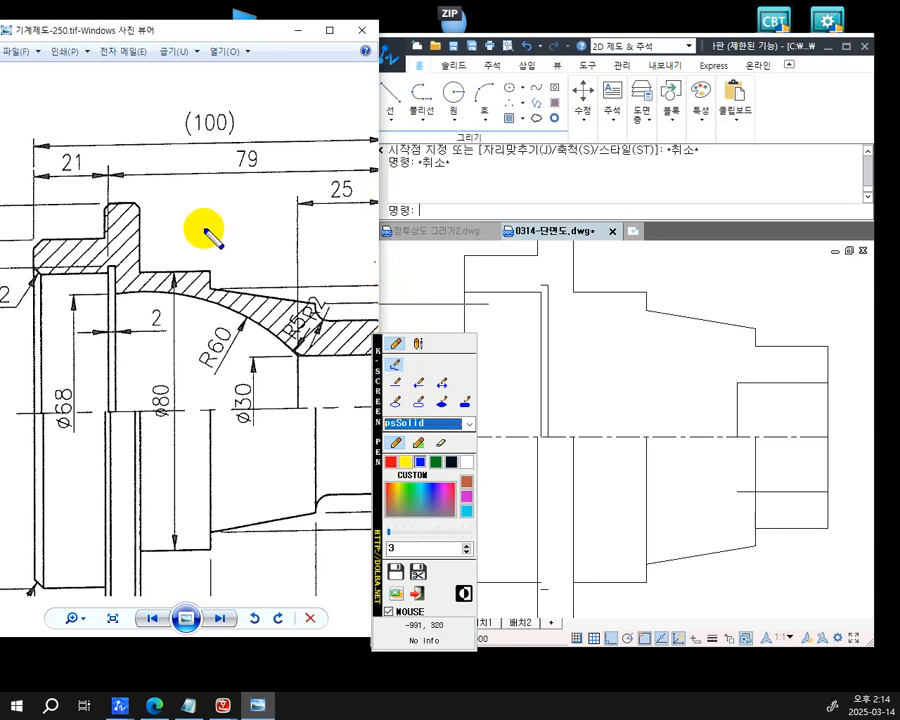
pyautogui.moveTo(203, 200)
pyautogui.mouseDown()
pyautogui.moveTo(195, 235)
pyautogui.moveTo(212, 238)
pyautogui.moveTo(209, 221)
pyautogui.mouseUp()
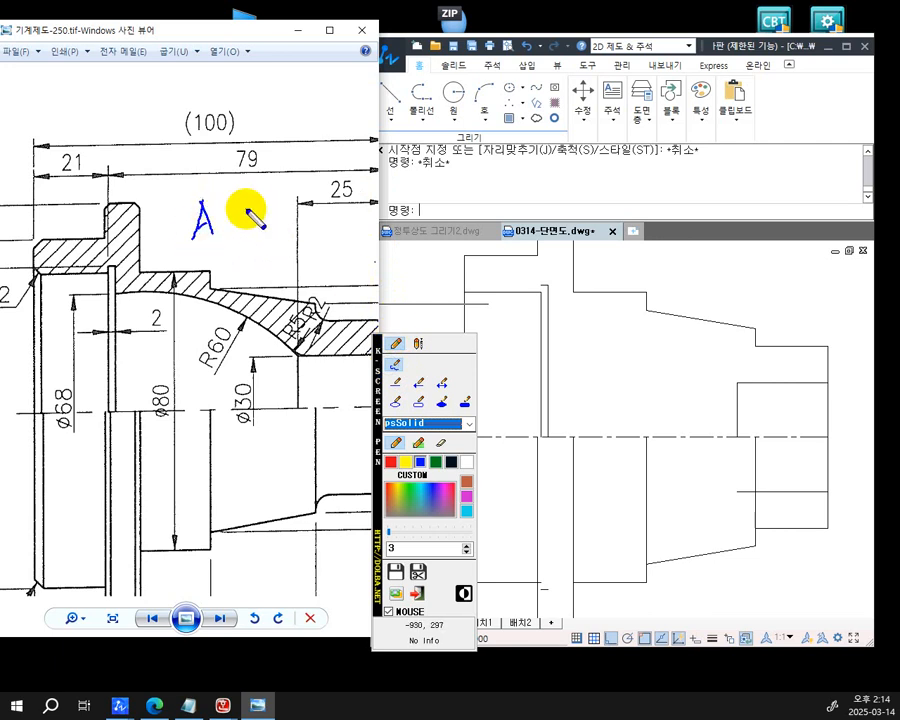
pyautogui.moveTo(294, 349); pyautogui.dragTo(298, 368)
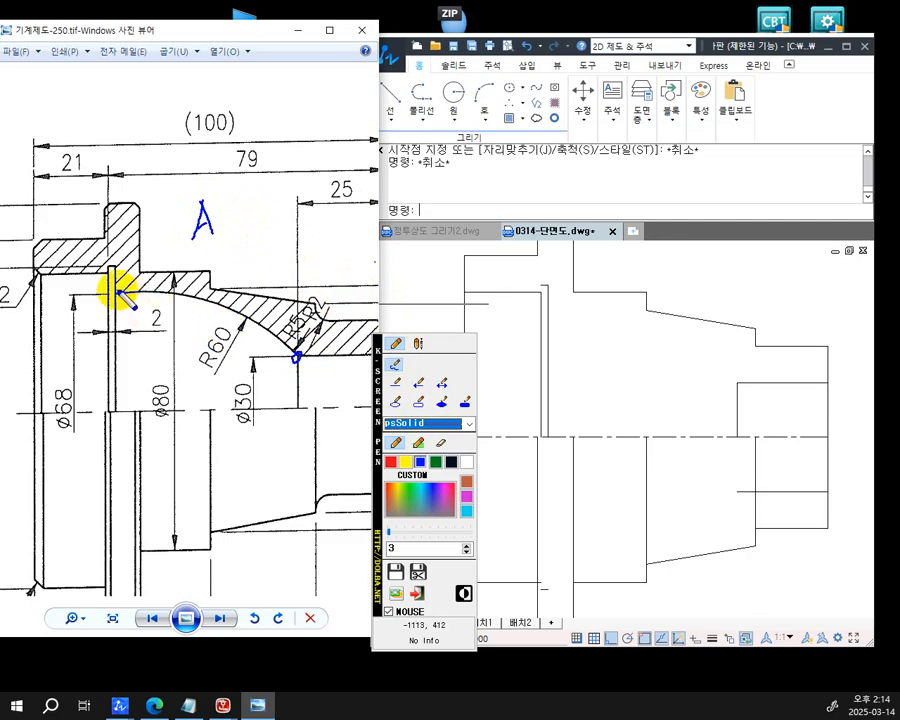
pyautogui.moveTo(117, 293); pyautogui.dragTo(116, 294)
pyautogui.moveTo(222, 331)
pyautogui.mouseDown()
pyautogui.moveTo(198, 358)
pyautogui.moveTo(203, 339)
pyautogui.moveTo(208, 377)
pyautogui.mouseUp()
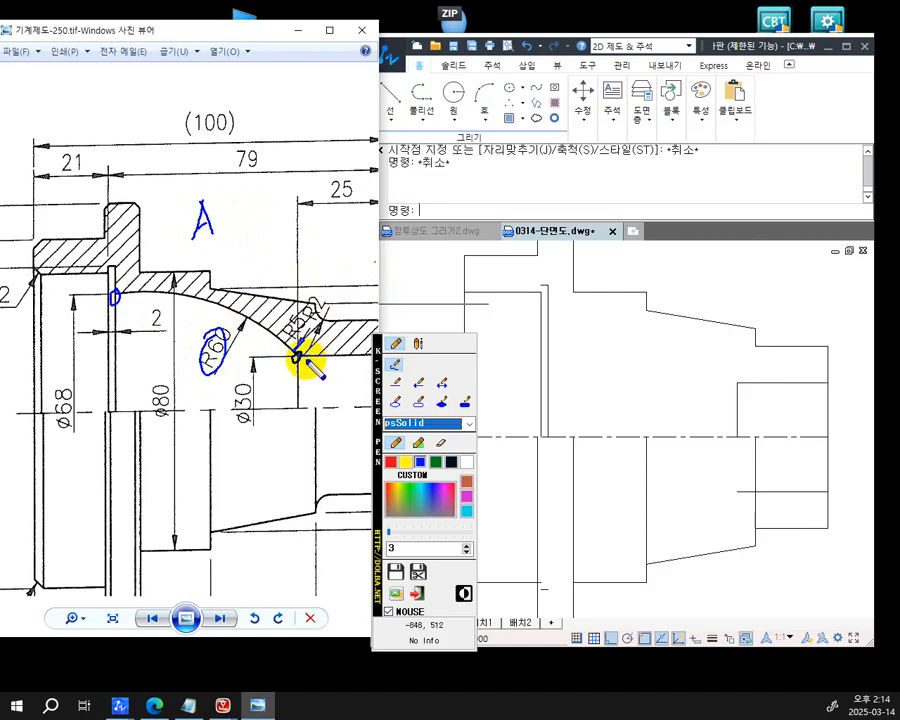
pyautogui.moveTo(270, 320)
pyautogui.mouseDown()
pyautogui.moveTo(211, 289)
pyautogui.moveTo(221, 277)
pyautogui.moveTo(217, 300)
pyautogui.moveTo(222, 276)
pyautogui.mouseUp()
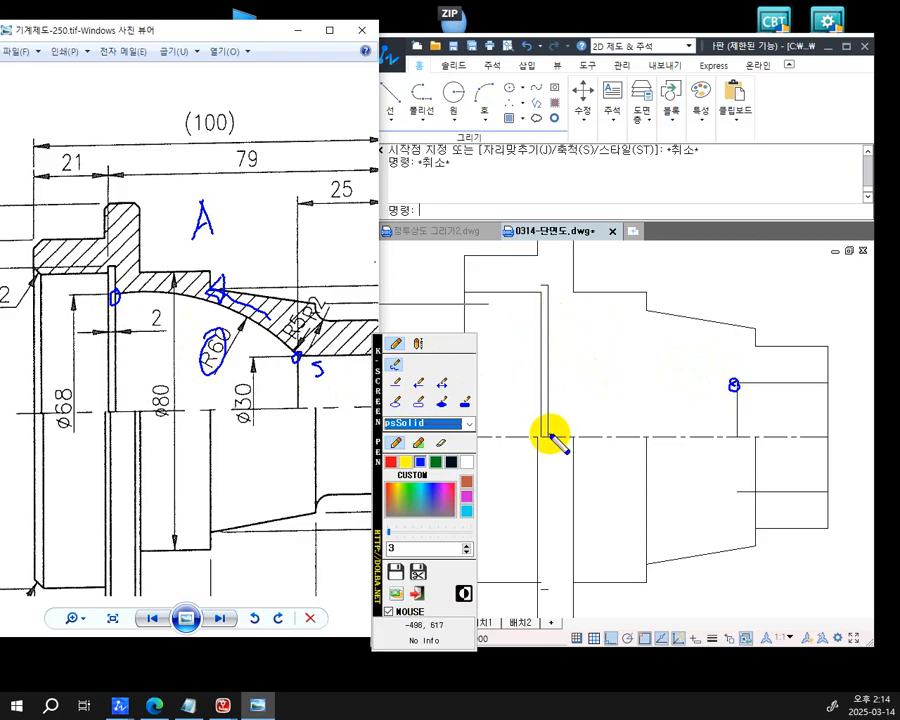
pyautogui.moveTo(548, 429); pyautogui.dragTo(547, 442)
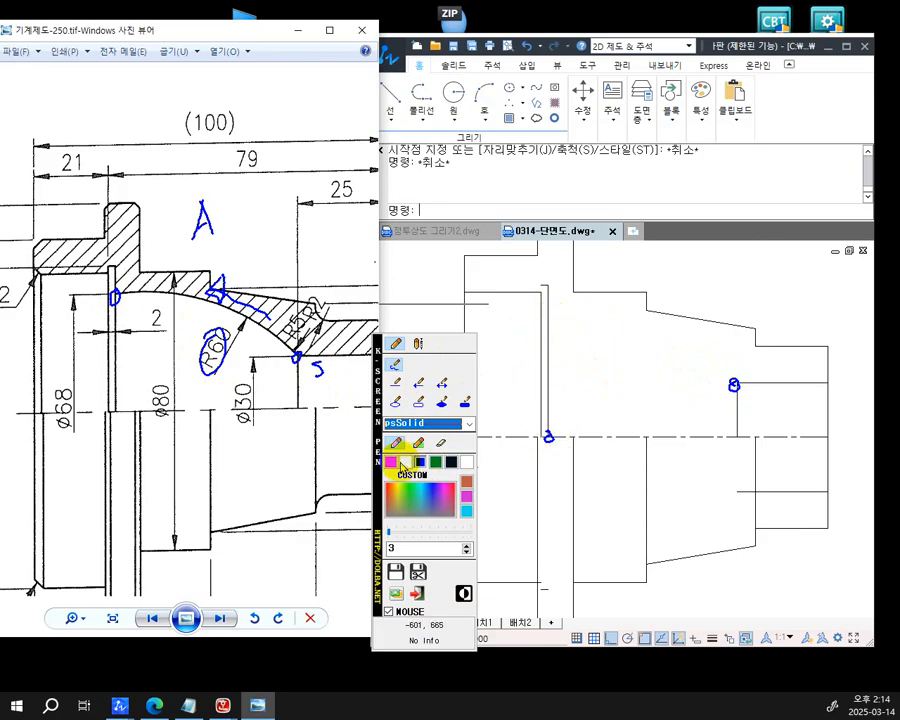
pyautogui.click(467, 496)
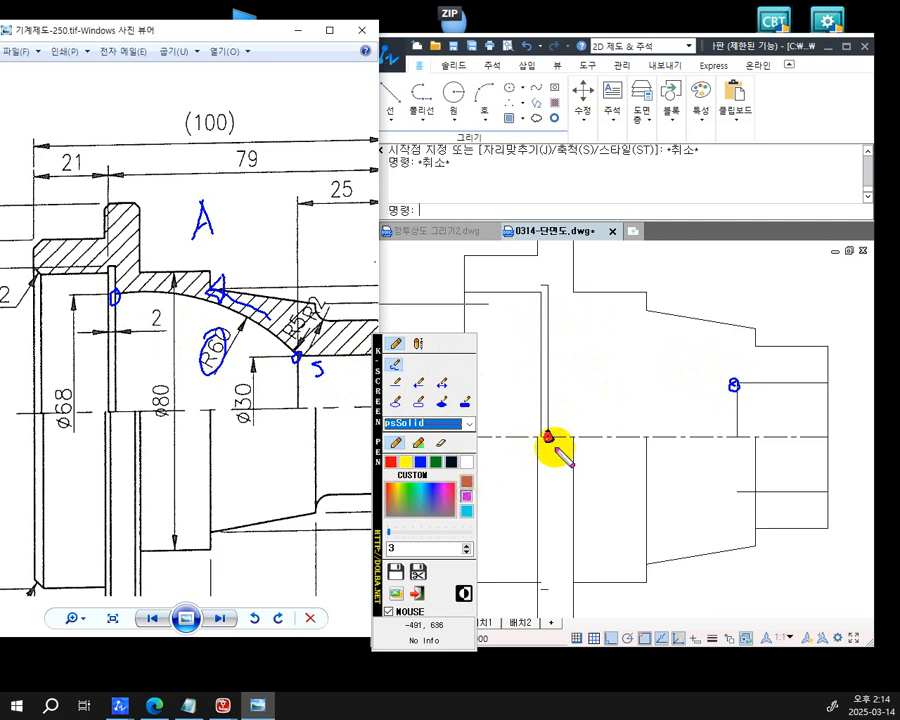
pyautogui.moveTo(555, 449); pyautogui.dragTo(557, 473)
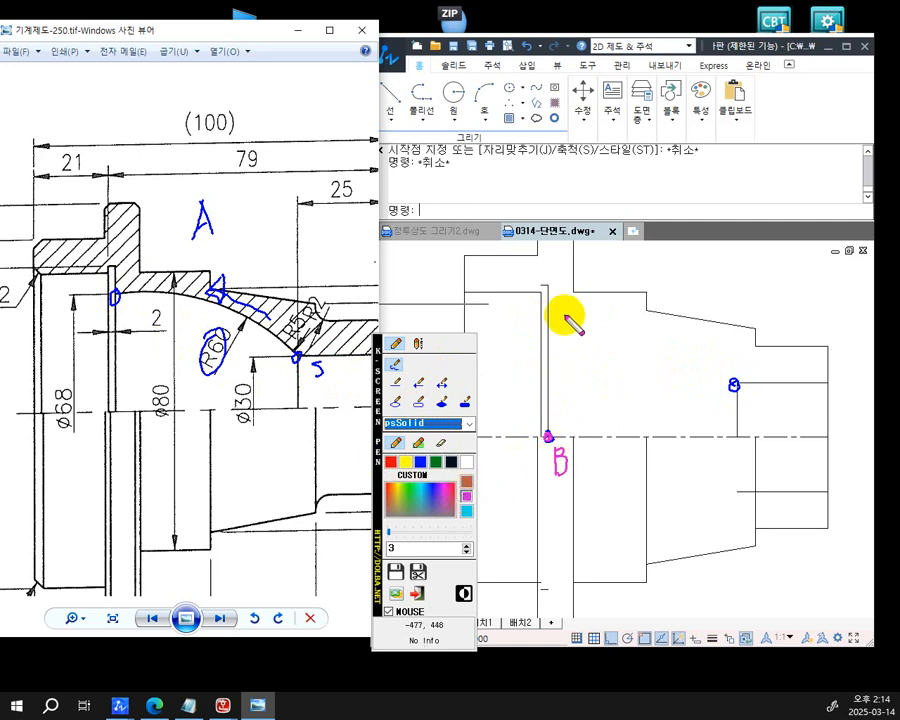
pyautogui.moveTo(548, 313); pyautogui.dragTo(556, 313)
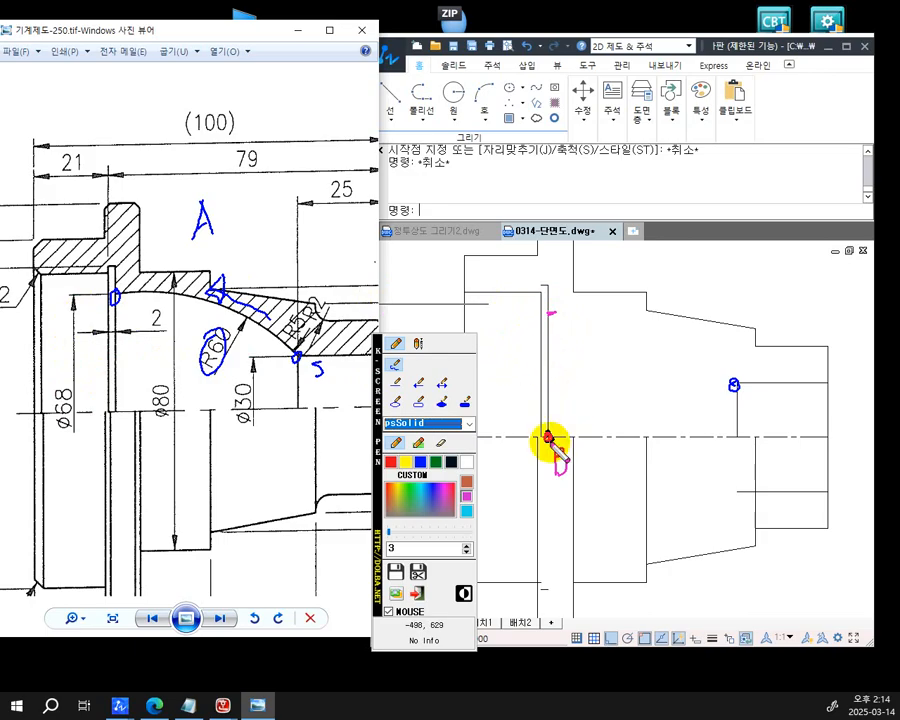
pyautogui.moveTo(550, 446)
pyautogui.mouseDown()
pyautogui.moveTo(544, 432)
pyautogui.moveTo(556, 474)
pyautogui.mouseUp()
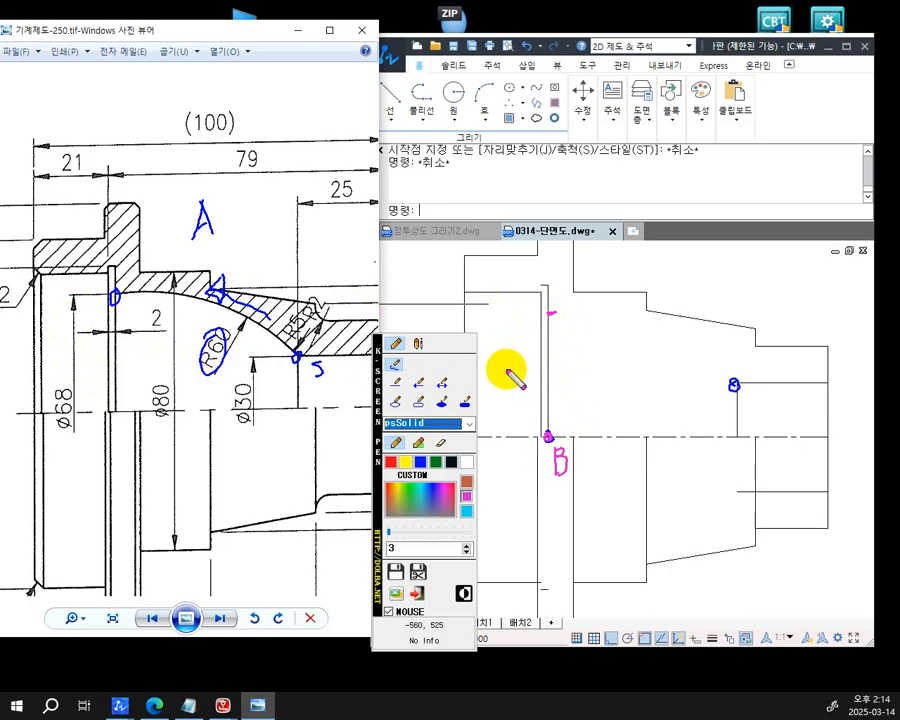
pyautogui.moveTo(507, 370); pyautogui.dragTo(527, 377)
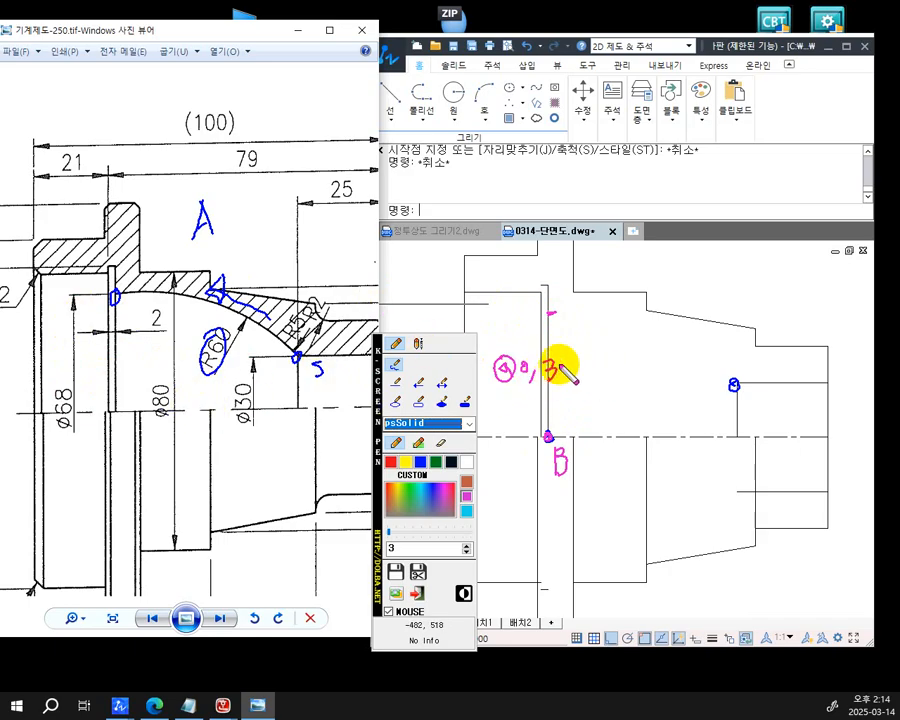
pyautogui.moveTo(563, 360); pyautogui.dragTo(577, 376)
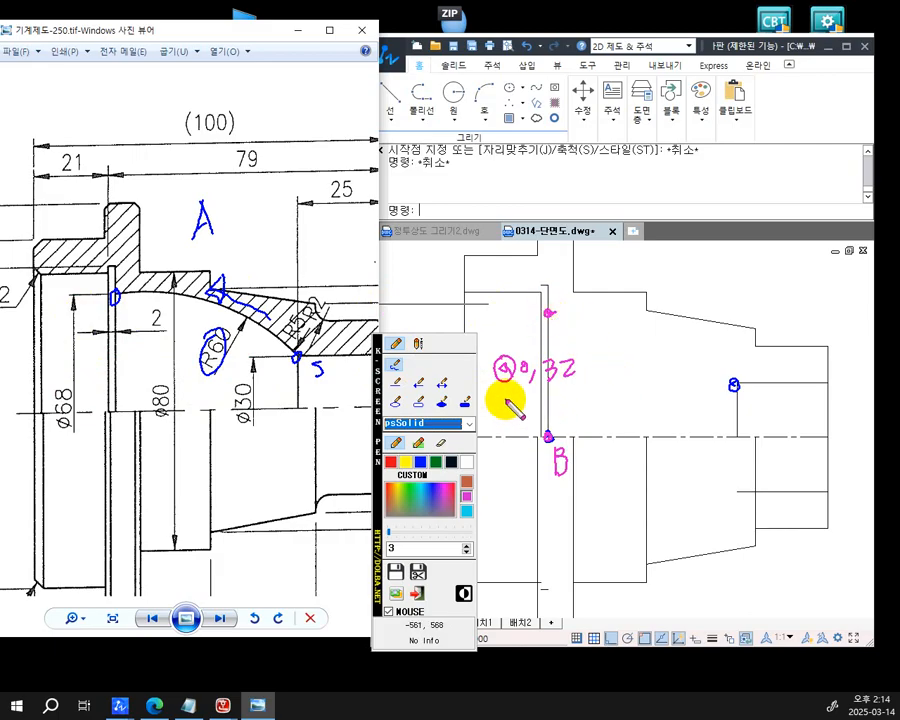
pyautogui.moveTo(502, 410); pyautogui.dragTo(502, 402)
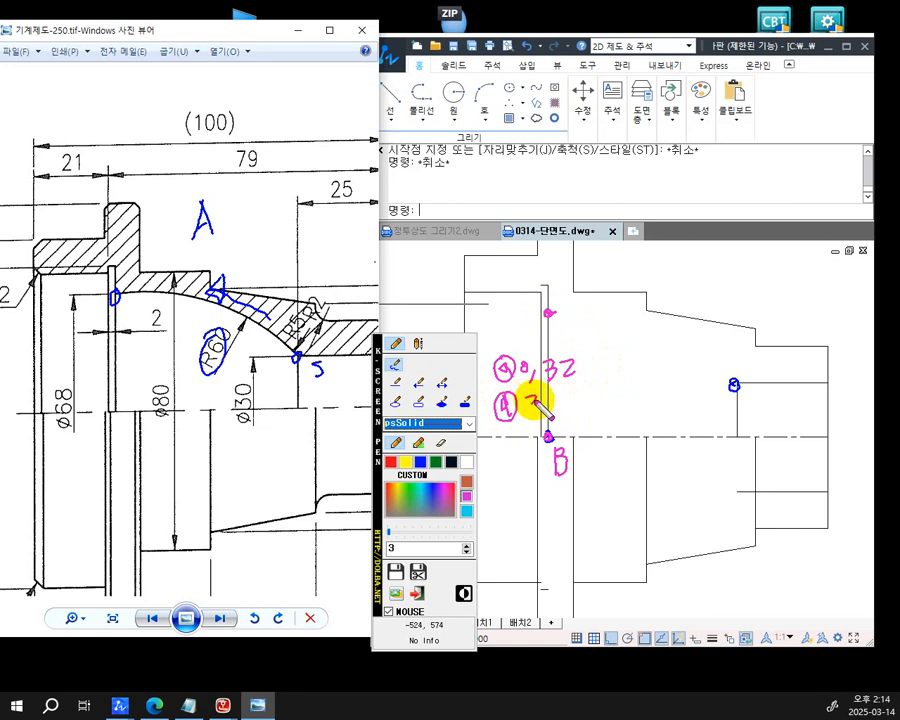
pyautogui.moveTo(579, 391); pyautogui.dragTo(581, 410)
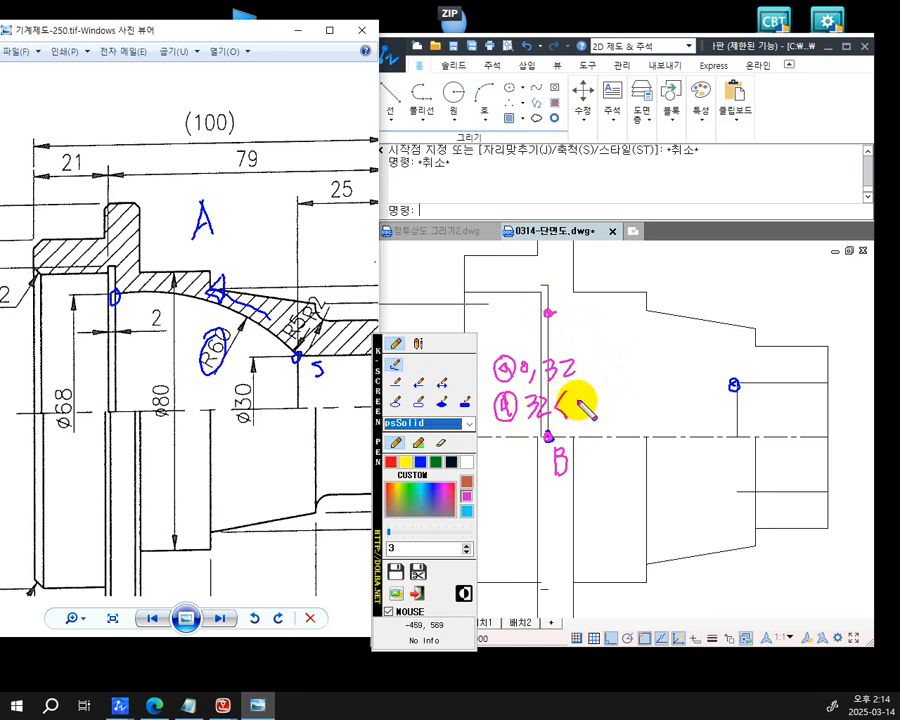
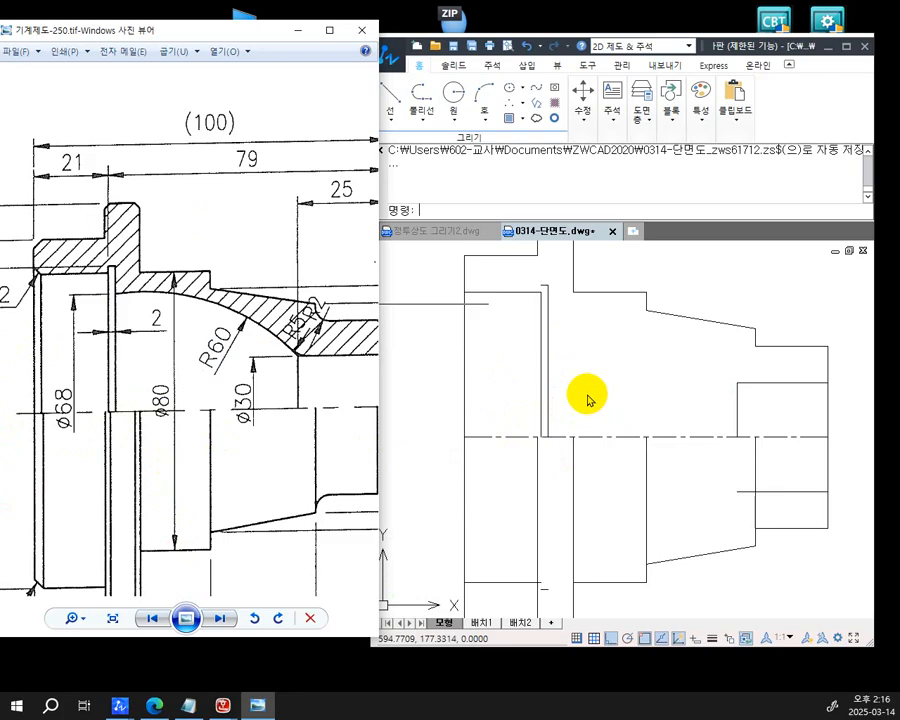
# Draw a 60 mm radius arc from the inner end of the upper 30 mm bore edge, ending at @0,34 from the groove line's centreline endpoint
pyautogui.click(463, 210)
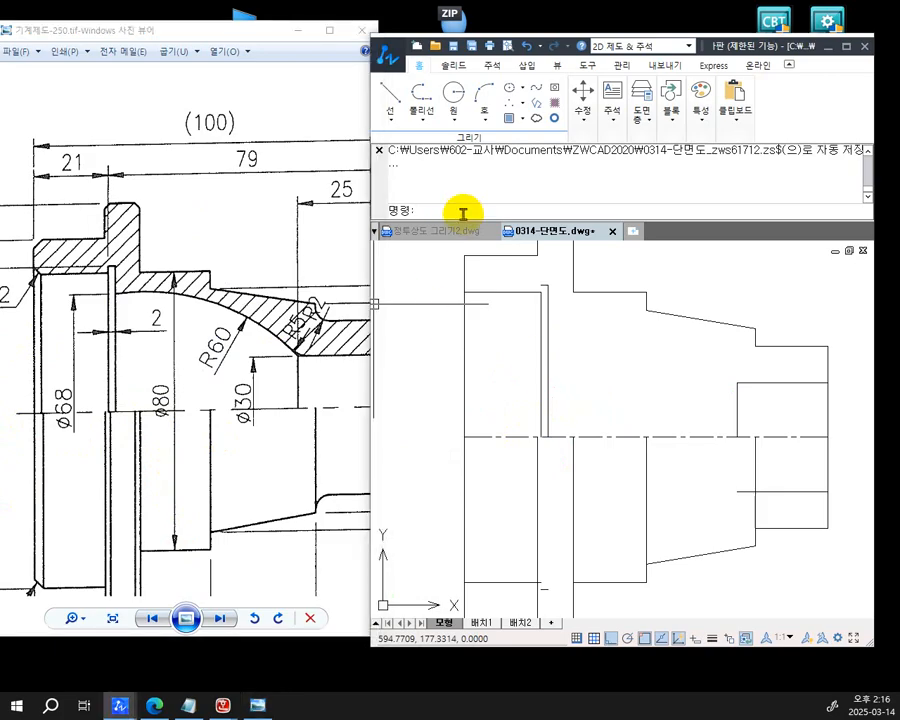
pyautogui.write('A')
pyautogui.press('Return')
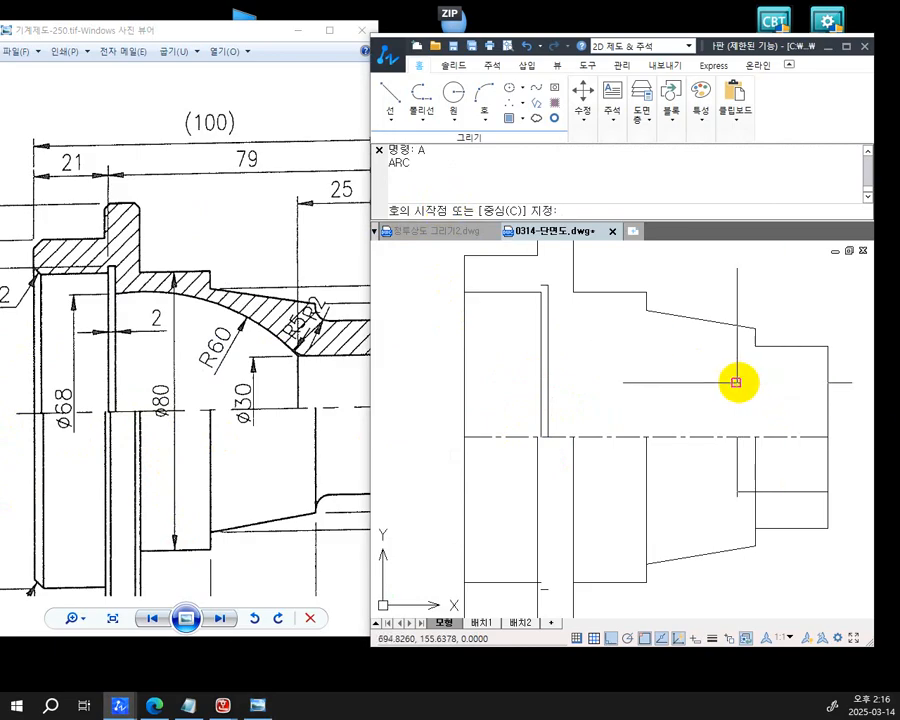
pyautogui.press('ctrl')
pyautogui.press('ctrl')
pyautogui.click(736, 382)
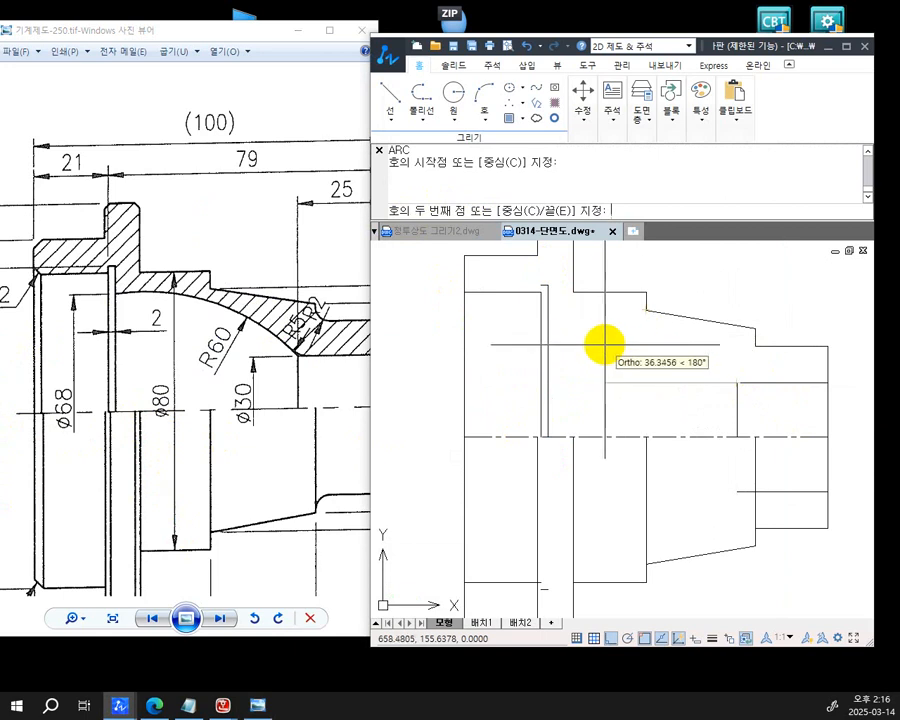
pyautogui.press('F8')
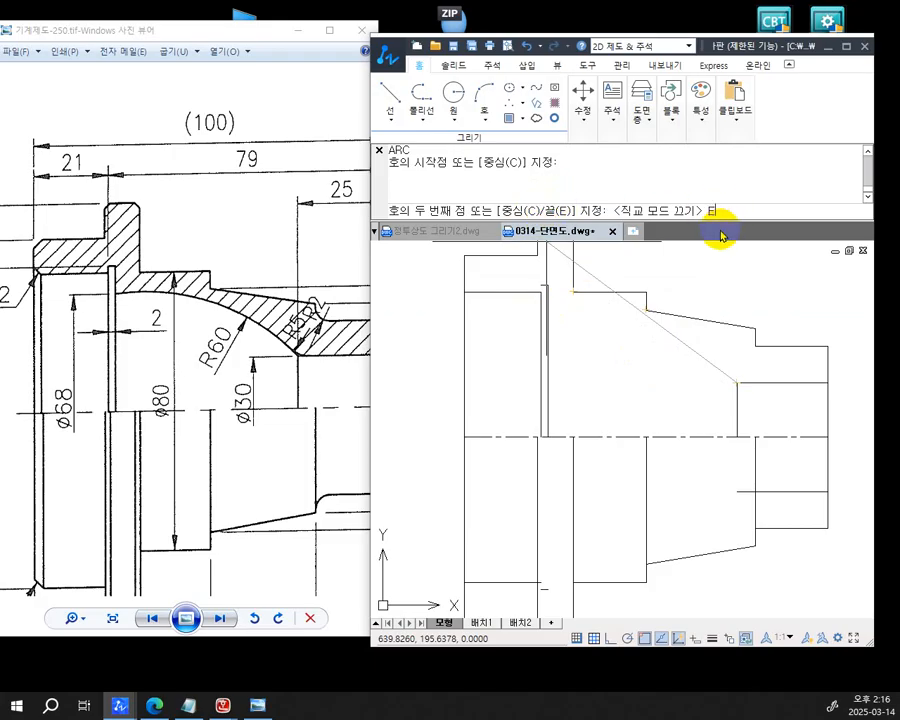
pyautogui.press('Return')
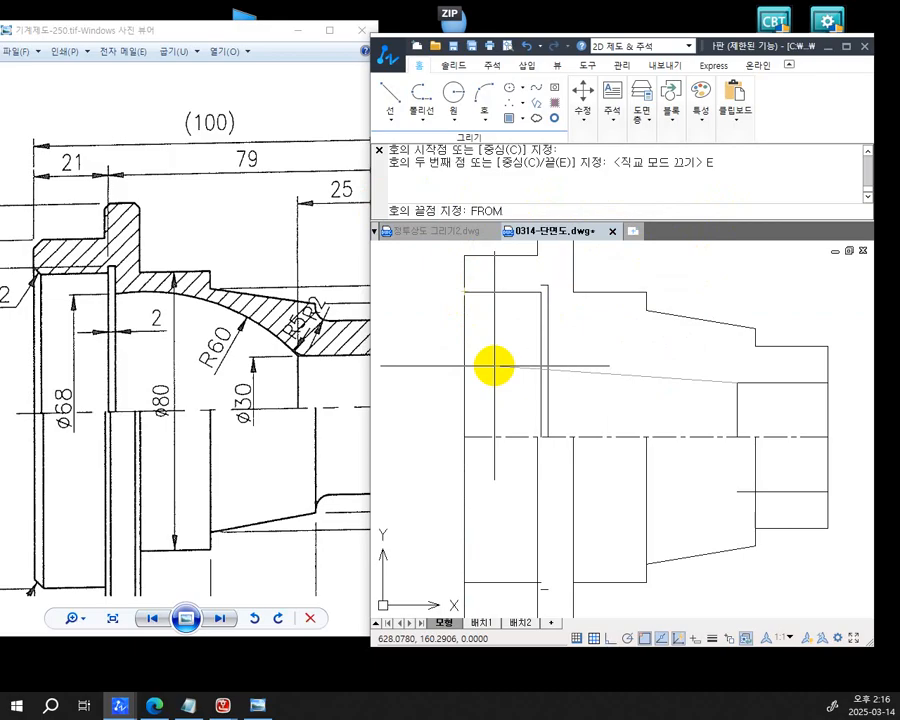
pyautogui.press('Return')
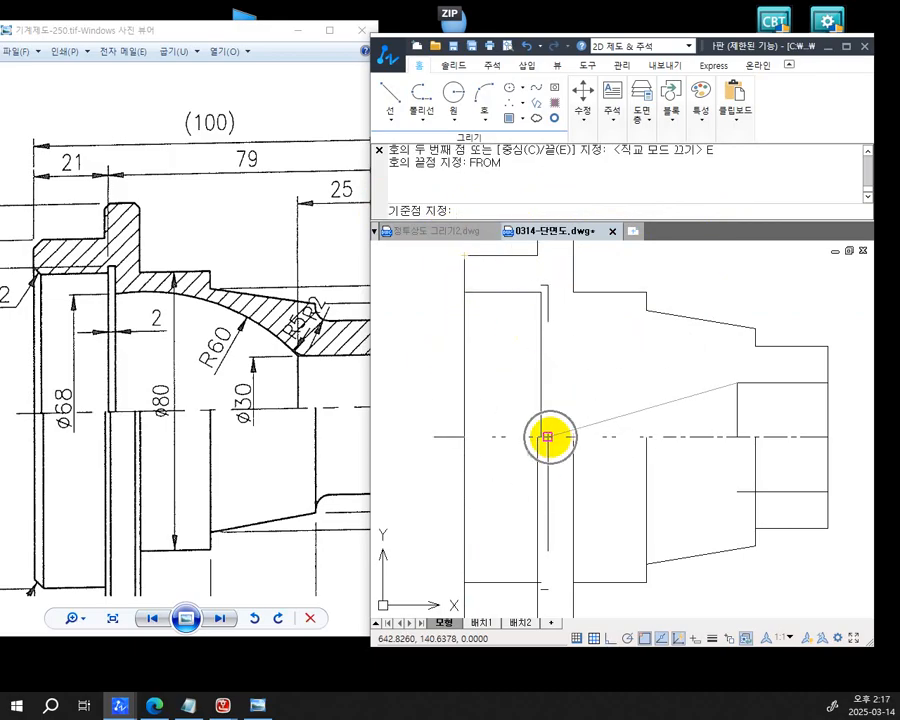
pyautogui.click(549, 437)
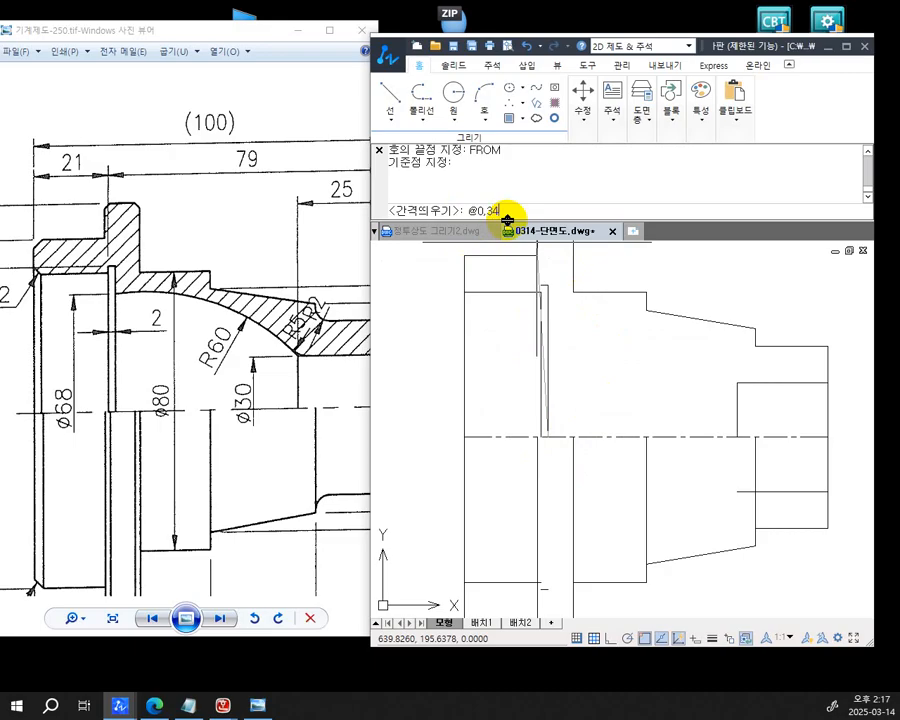
pyautogui.press('Return')
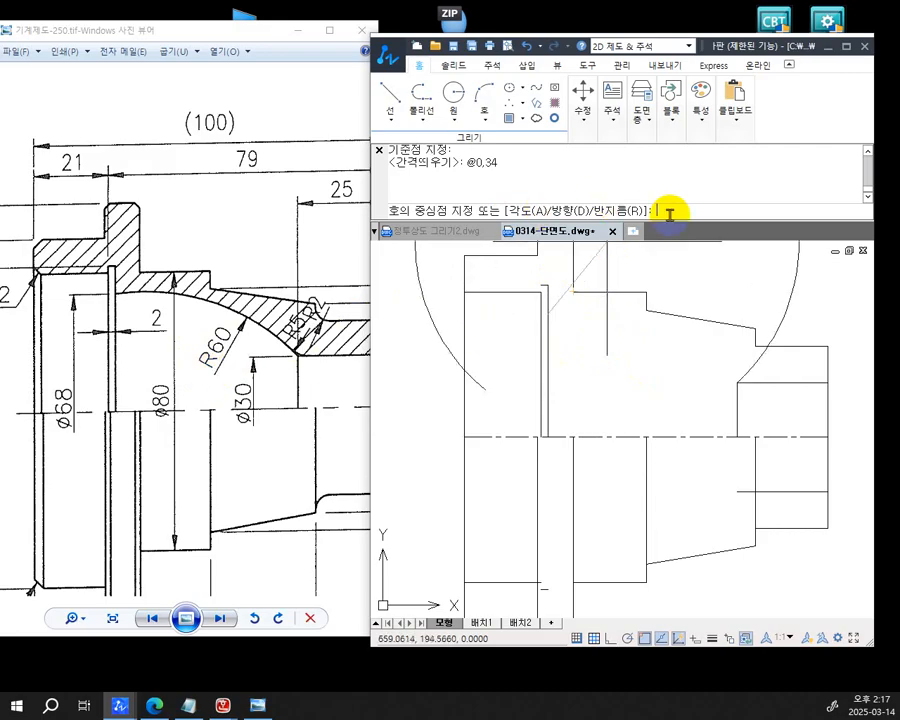
pyautogui.press('Return')
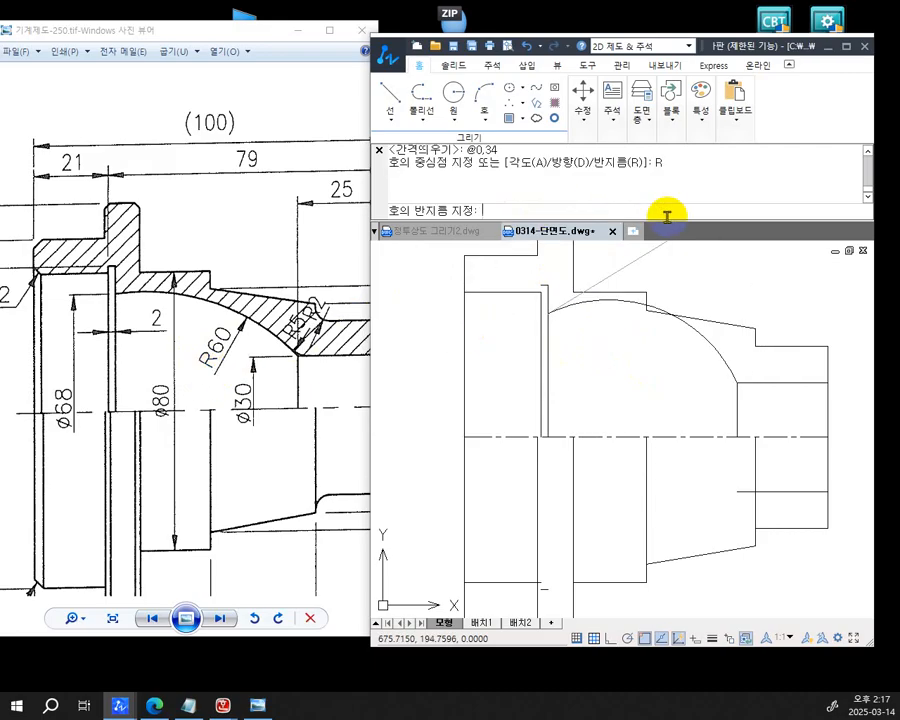
pyautogui.press('Return')
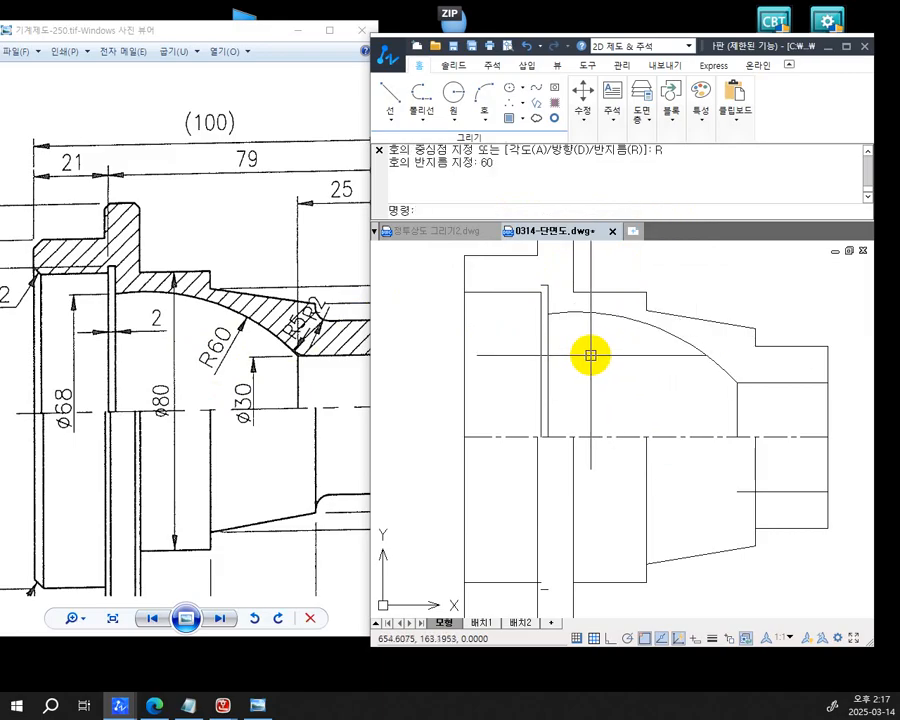
# Explode the paired bore and groove lines of the section view into separate lines, selecting the whole drawing
pyautogui.scroll(-3, 593, 355)
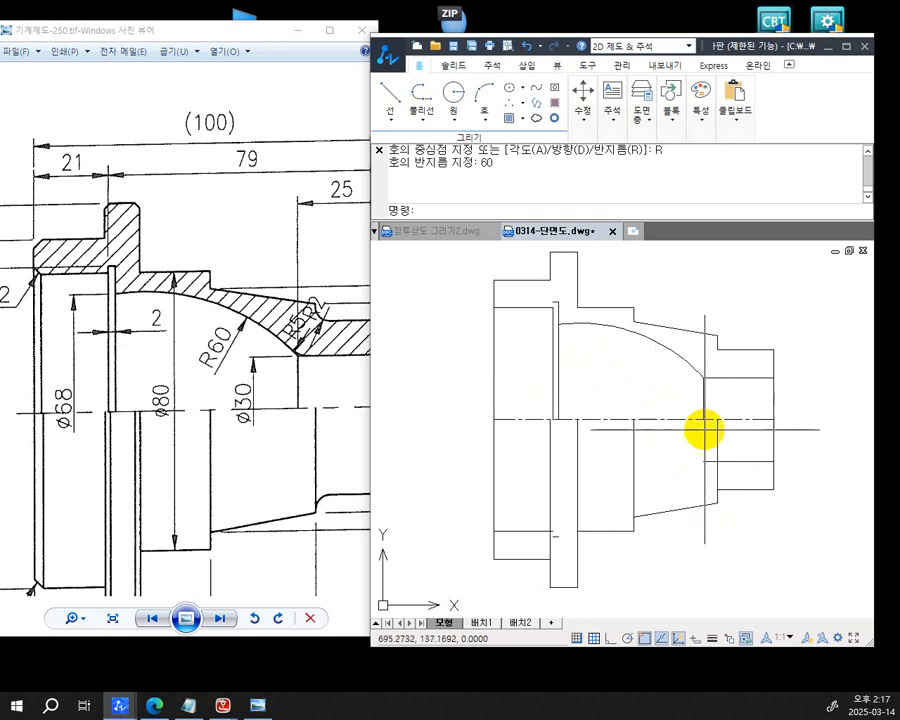
pyautogui.moveTo(695, 450); pyautogui.dragTo(660, 464, button='middle')
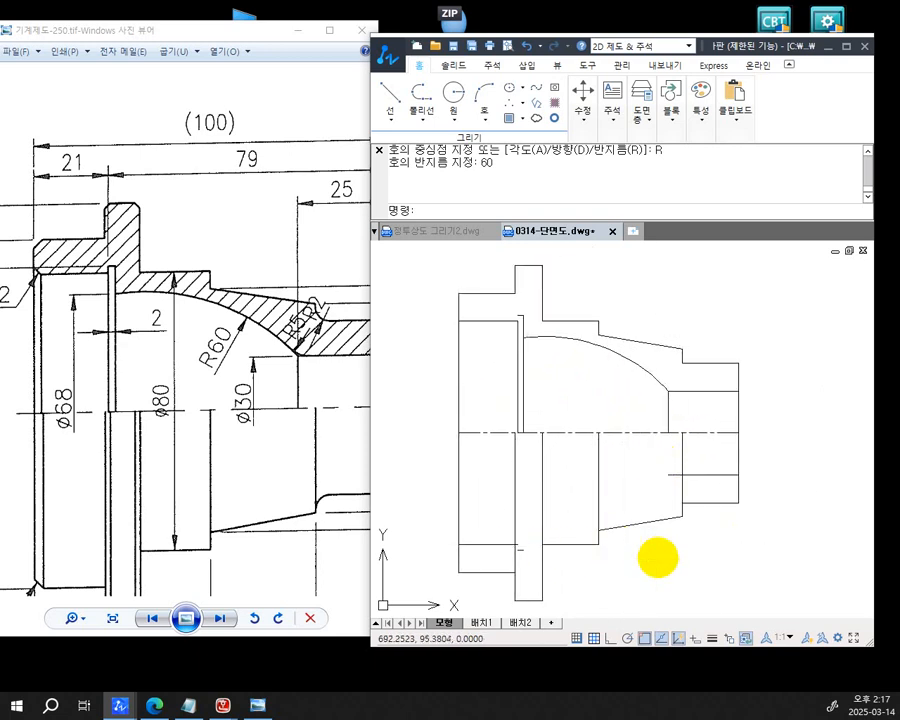
pyautogui.moveTo(710, 532); pyautogui.dragTo(707, 523, button='middle')
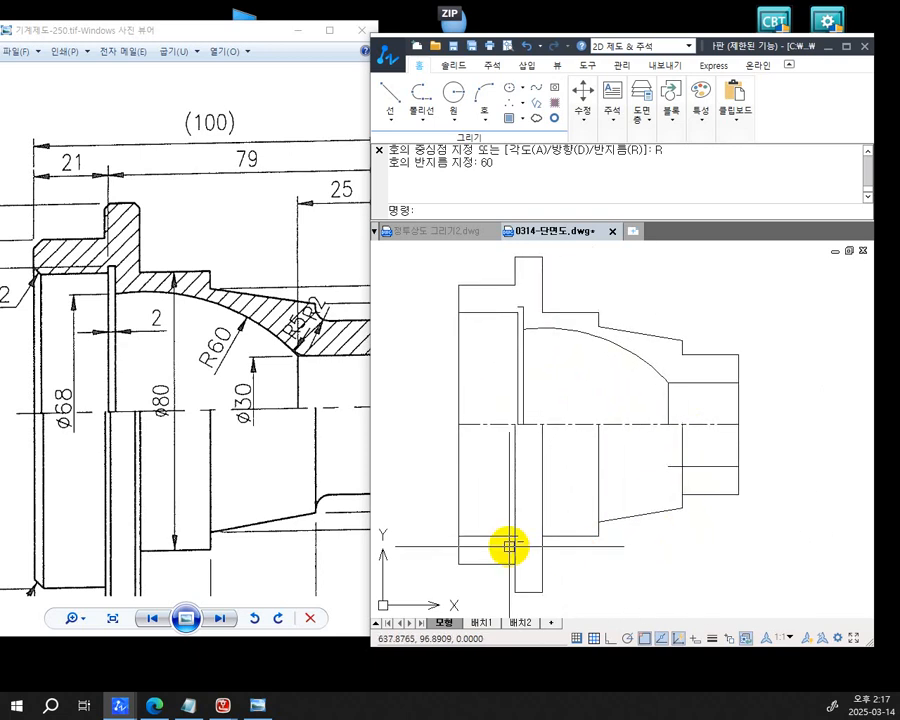
pyautogui.click(488, 424)
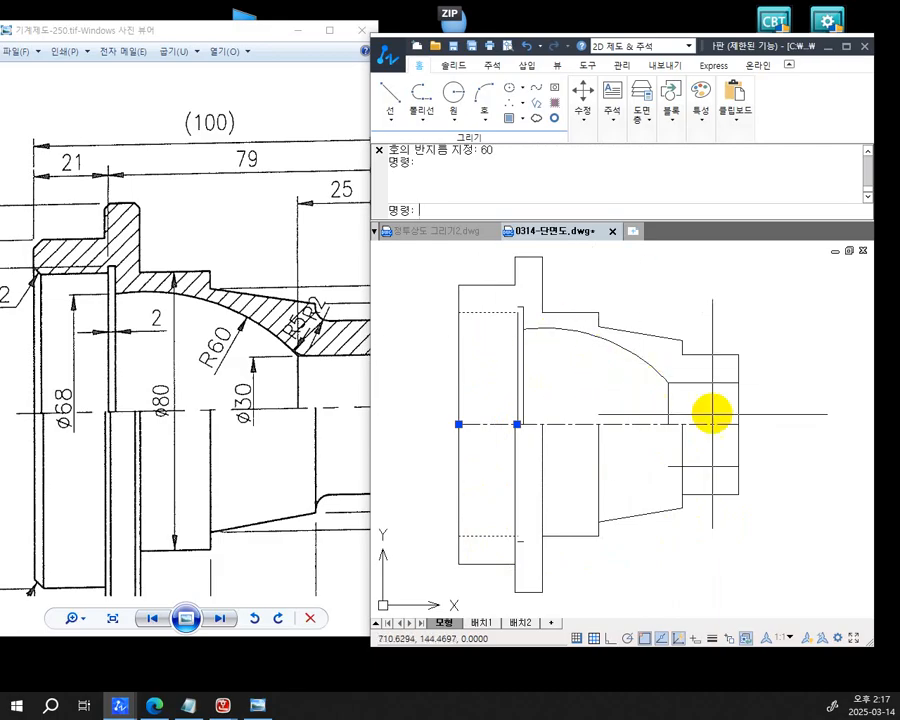
pyautogui.click(713, 470)
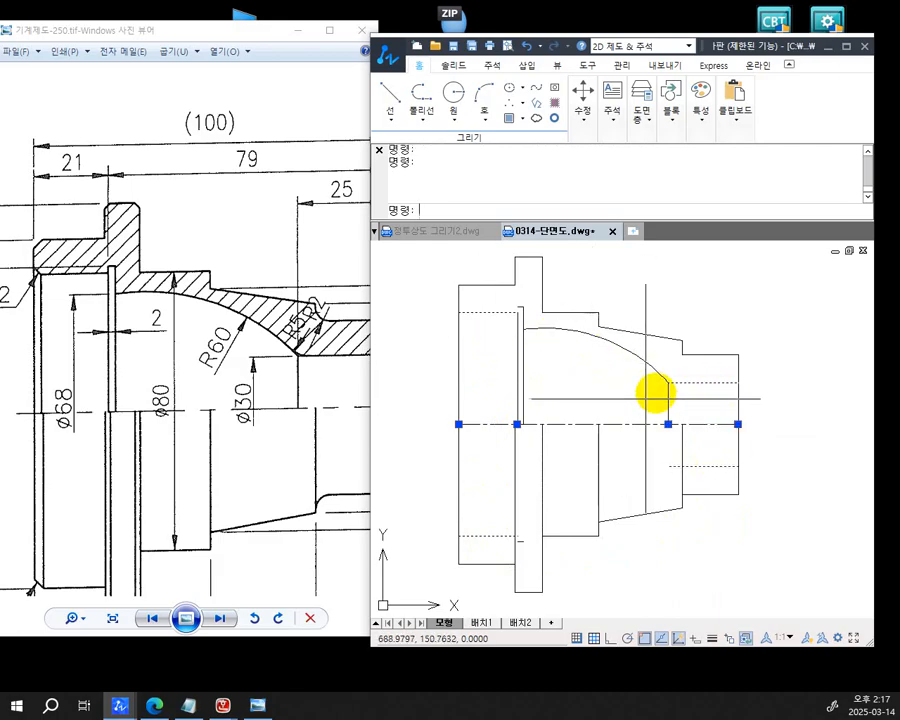
pyautogui.press('Escape')
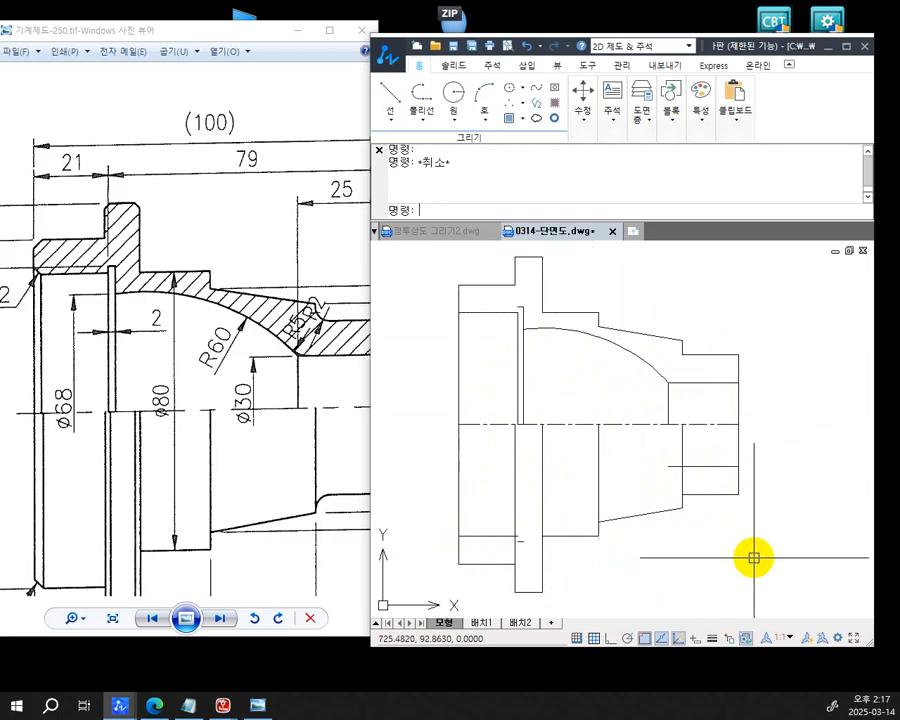
pyautogui.write('X')
pyautogui.press('Return')
pyautogui.click(786, 600)
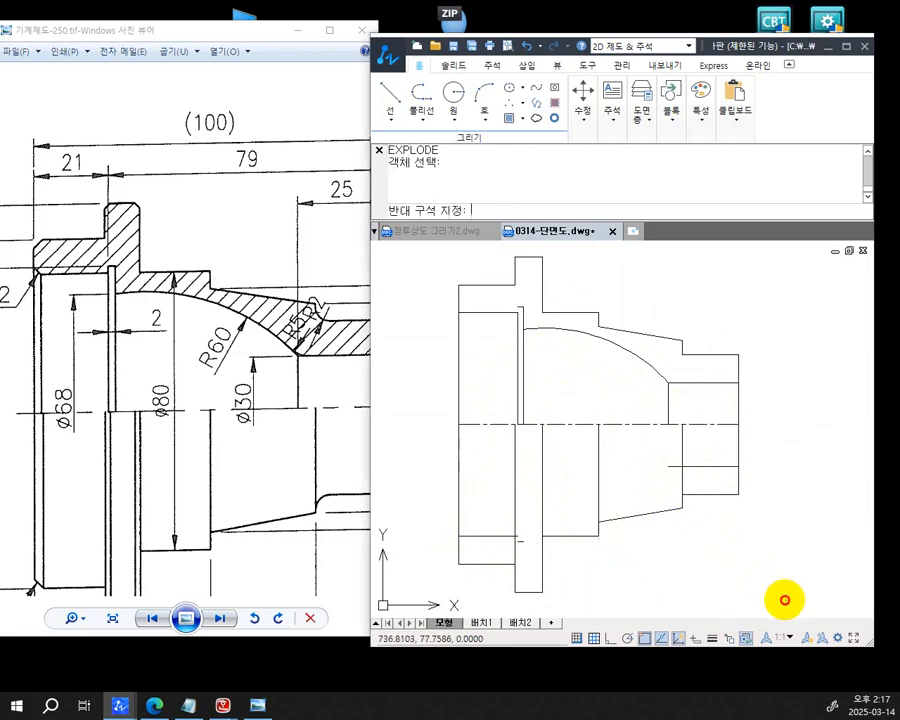
pyautogui.click(423, 252)
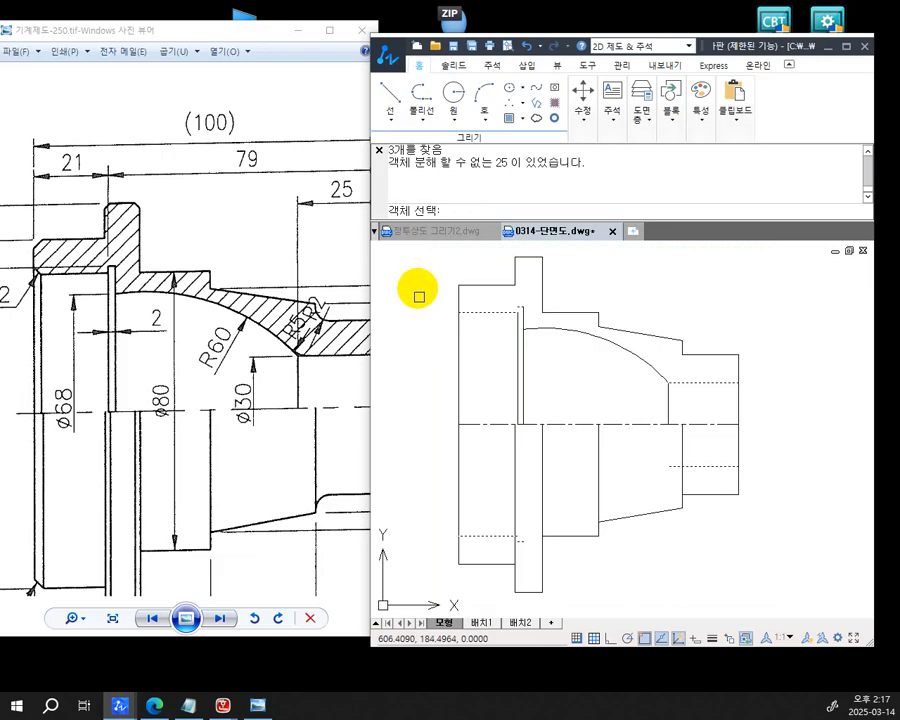
pyautogui.press('Return')
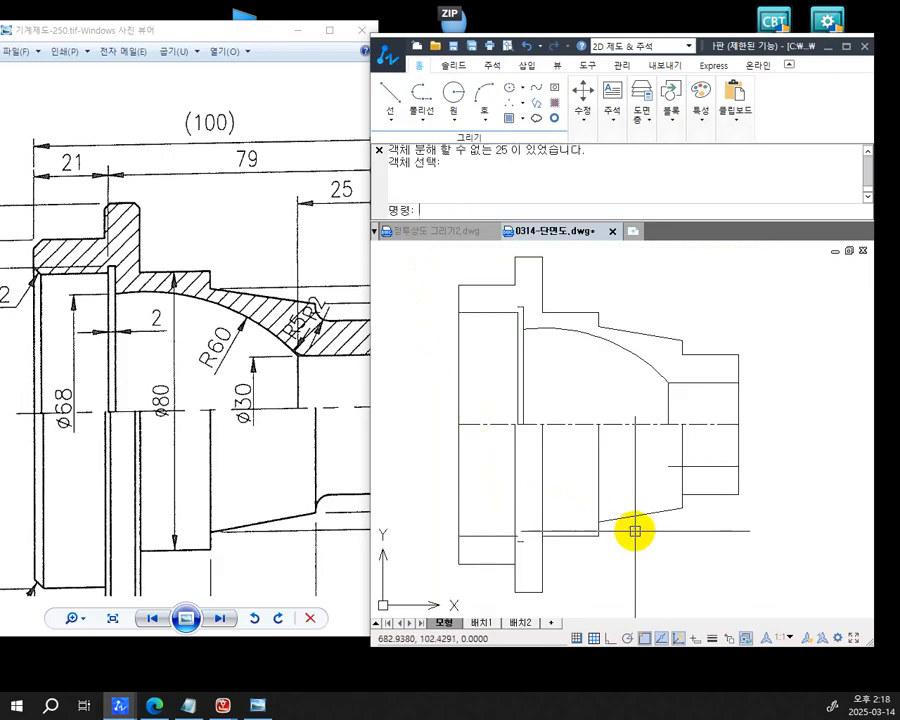
# Erase the lower 30 mm bore edge, the lower short groove edge and the lower edge of the large bore beneath the centreline
pyautogui.write('e')
pyautogui.press('Return')
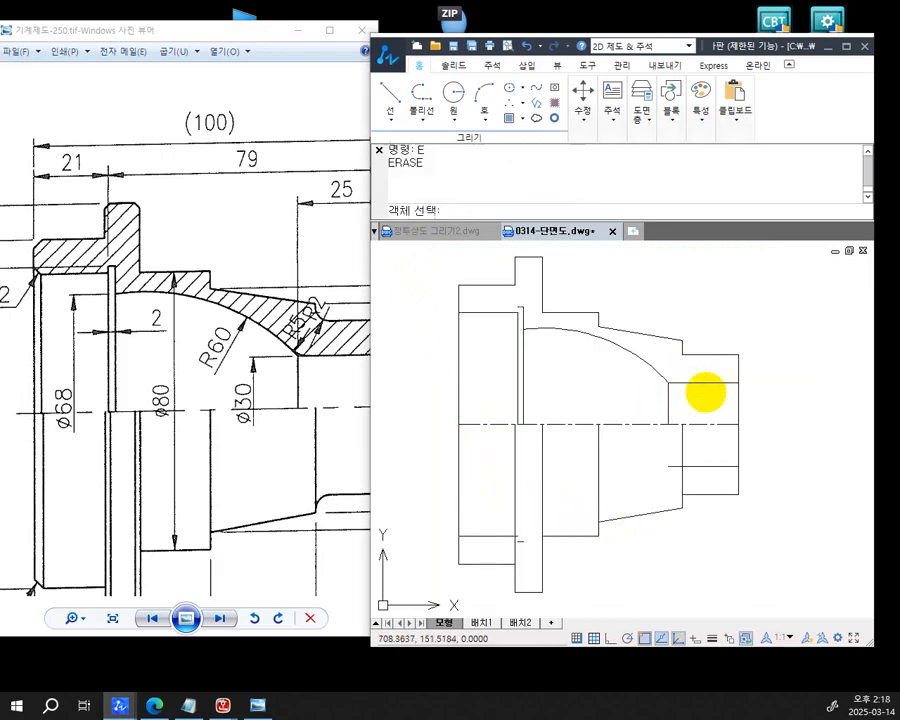
pyautogui.click(707, 466)
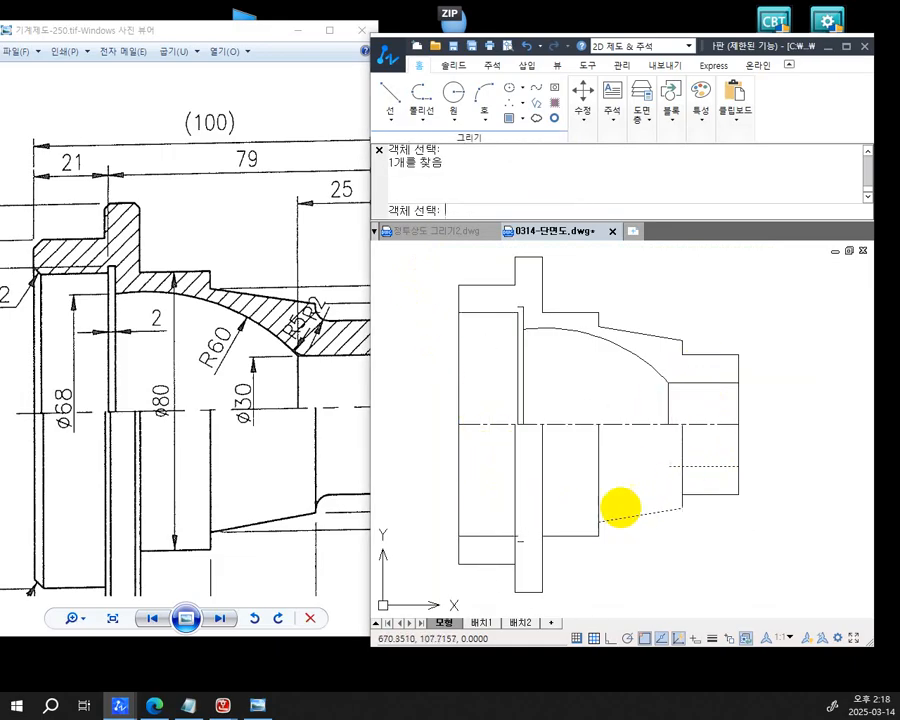
pyautogui.scroll(5, 520, 547)
pyautogui.click(515, 521)
pyautogui.click(464, 507)
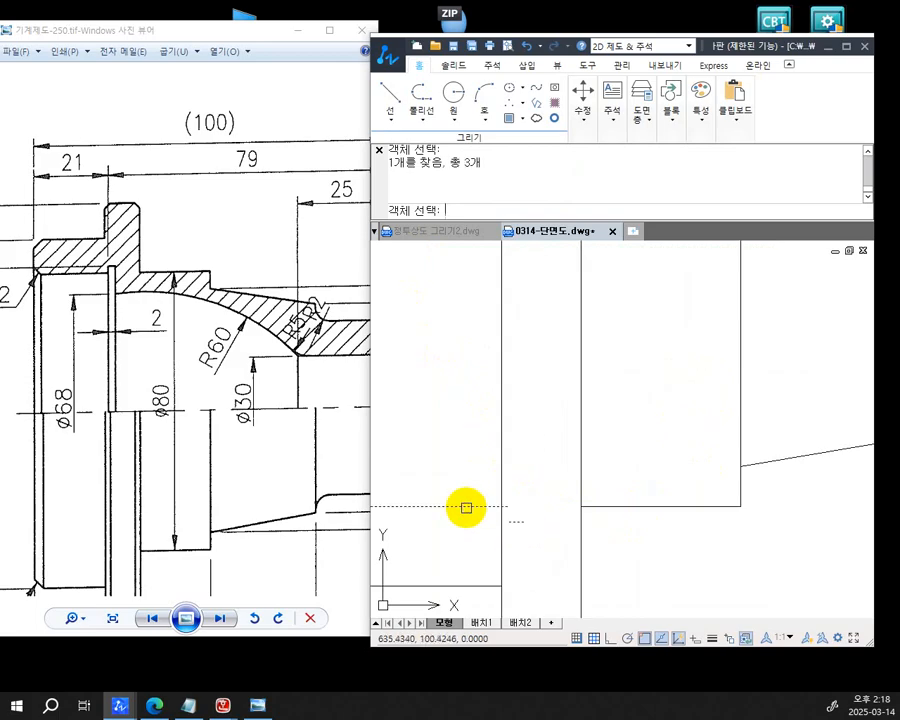
pyautogui.scroll(-5, 581, 514)
pyautogui.press('Return')
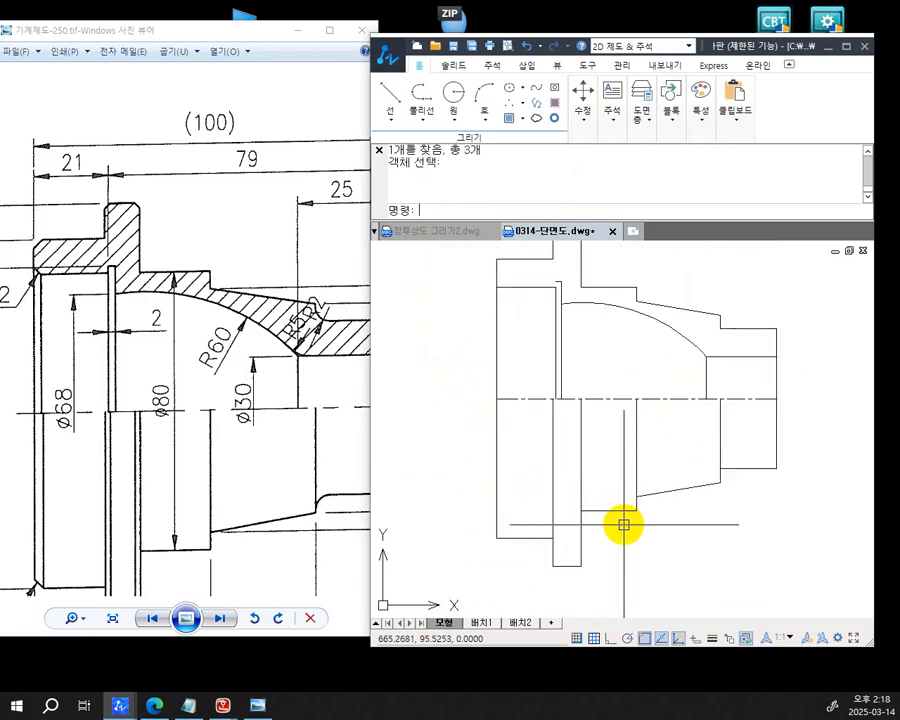
# Extend the large bore's vertical end line up to the short upper groove edge to close the groove outline
pyautogui.scroll(5, 556, 446)
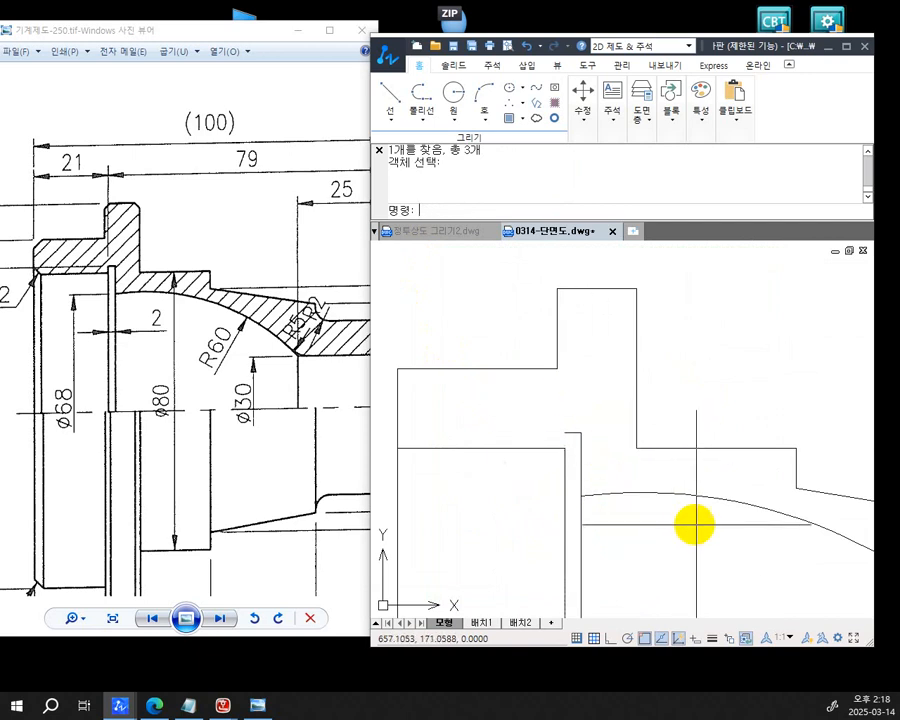
pyautogui.write('EX')
pyautogui.press('Return')
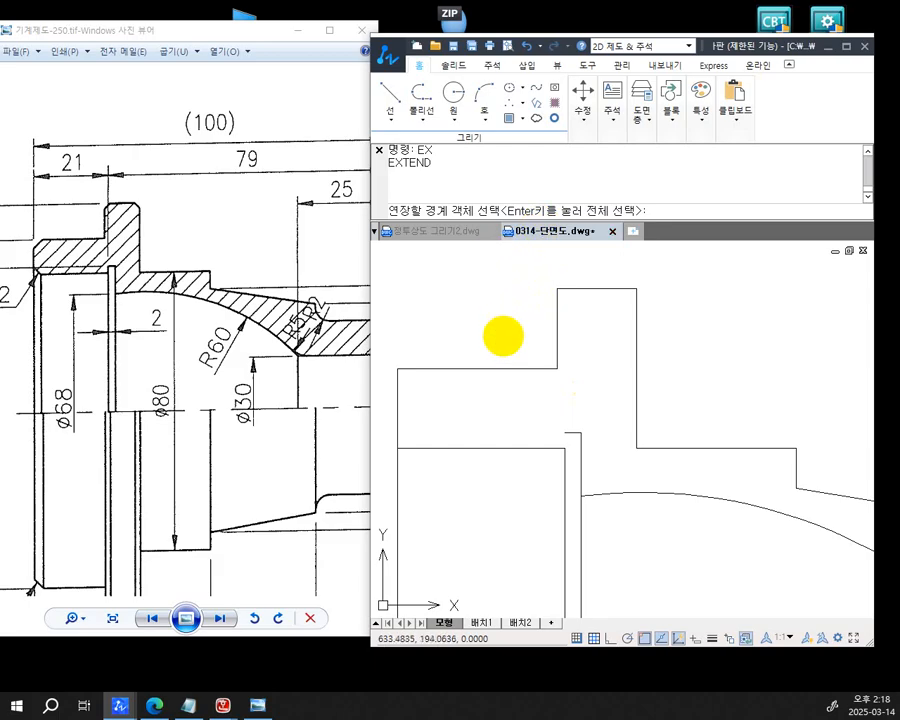
pyautogui.press('Return')
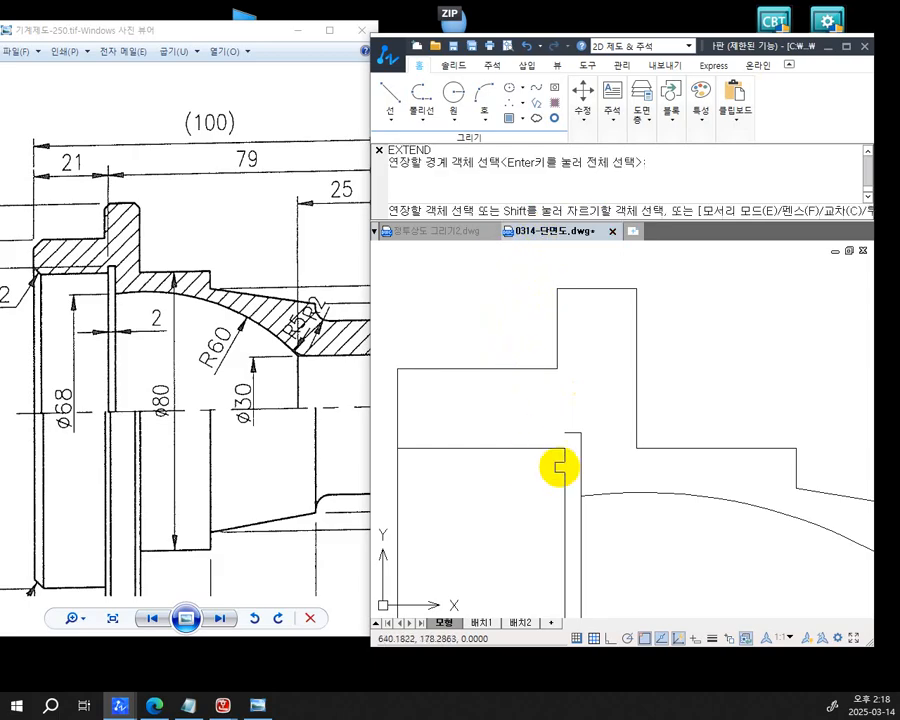
pyautogui.click(561, 466)
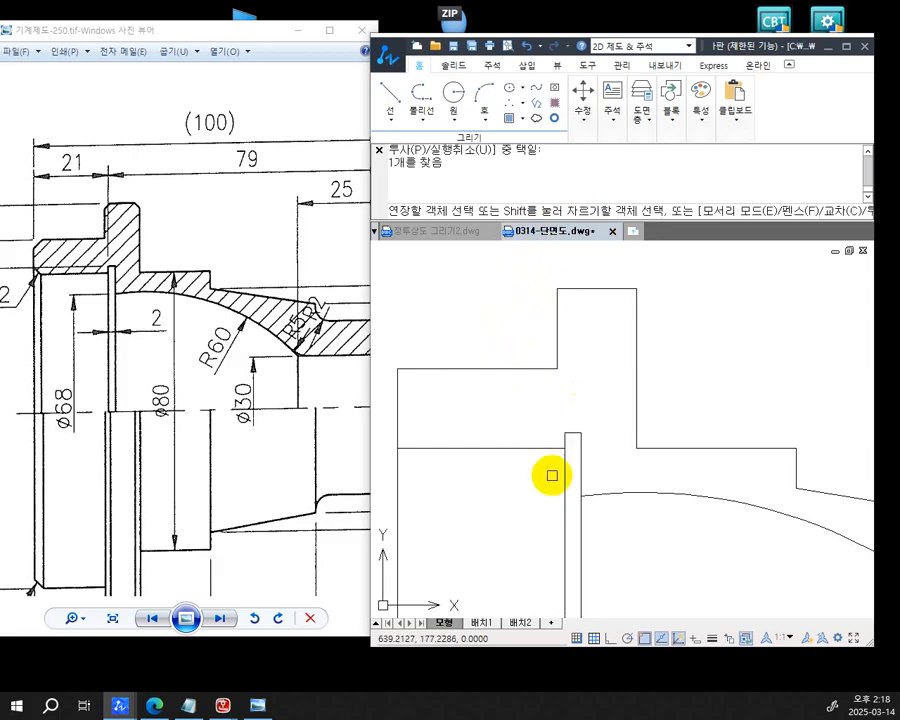
pyautogui.scroll(-3, 575, 476)
pyautogui.scroll(-1, 583, 382)
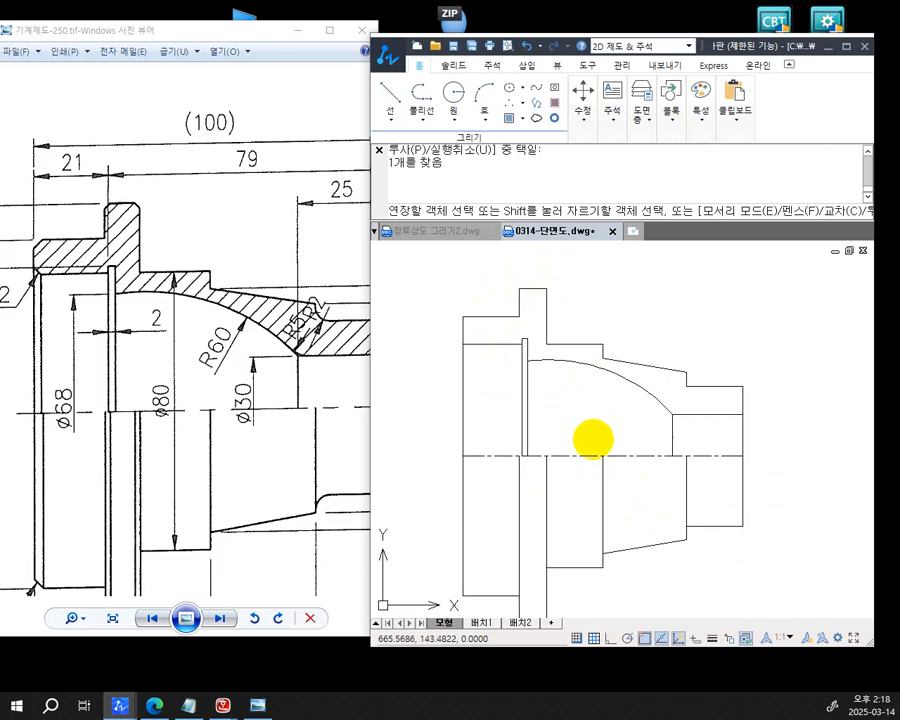
pyautogui.scroll(-2, 589, 480)
pyautogui.moveTo(616, 480); pyautogui.dragTo(623, 435, button='middle')
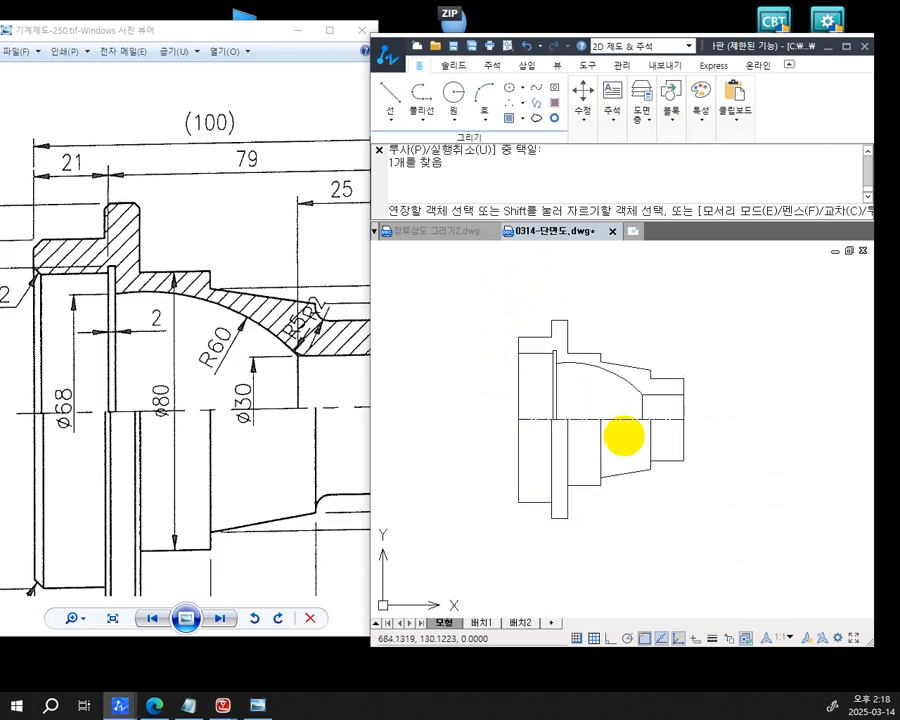
pyautogui.press('Escape')
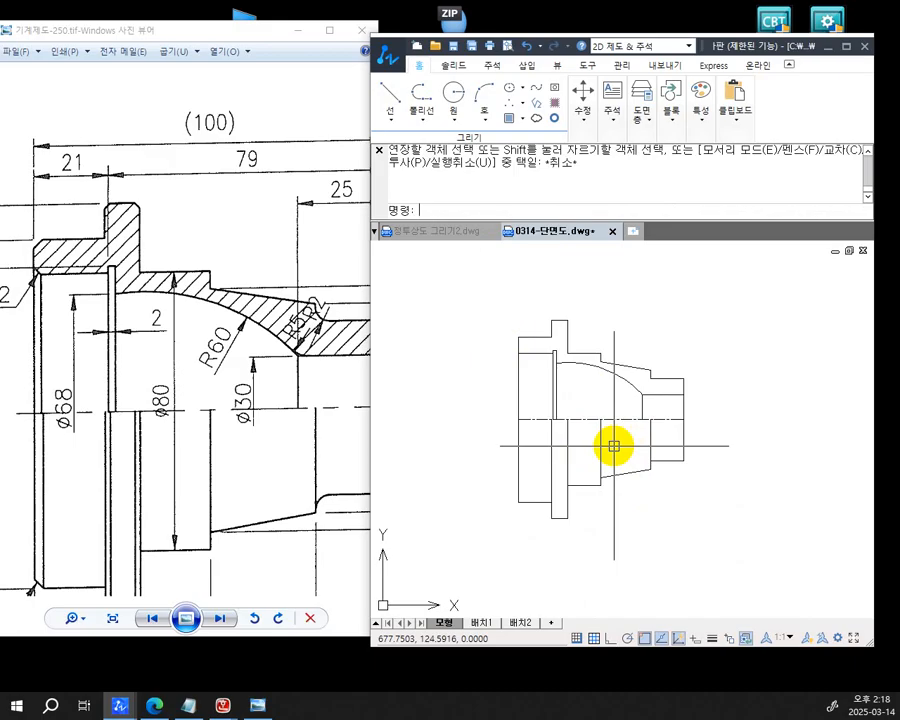
# Fillet the corner between the upper 30 mm bore edge and the R60 arc with a 5 mm radius
pyautogui.click(321, 358)
pyautogui.scroll(5, 321, 358)
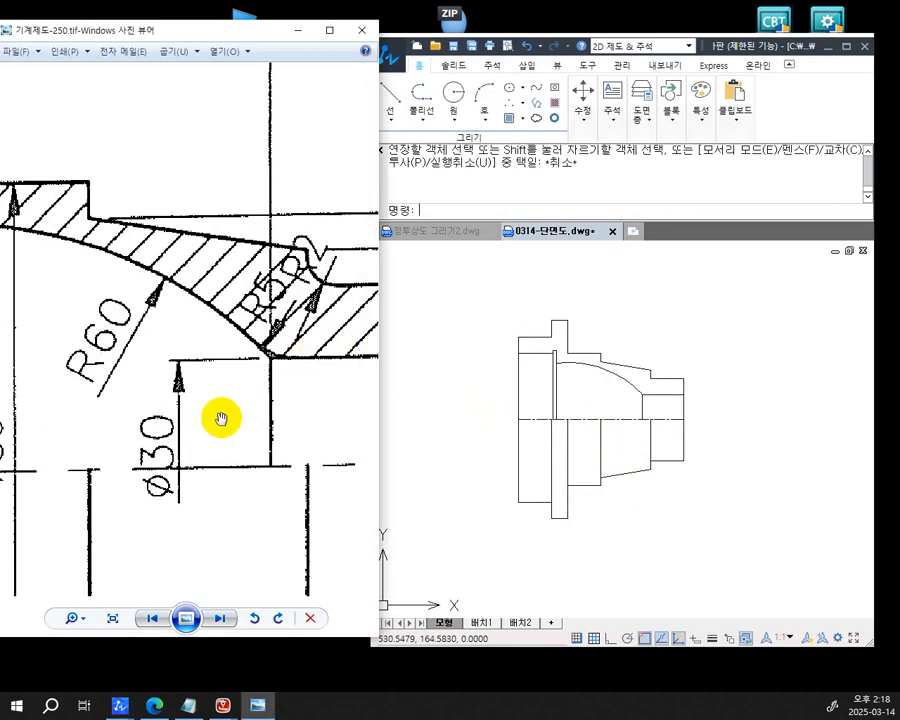
pyautogui.moveTo(284, 377); pyautogui.dragTo(147, 422)
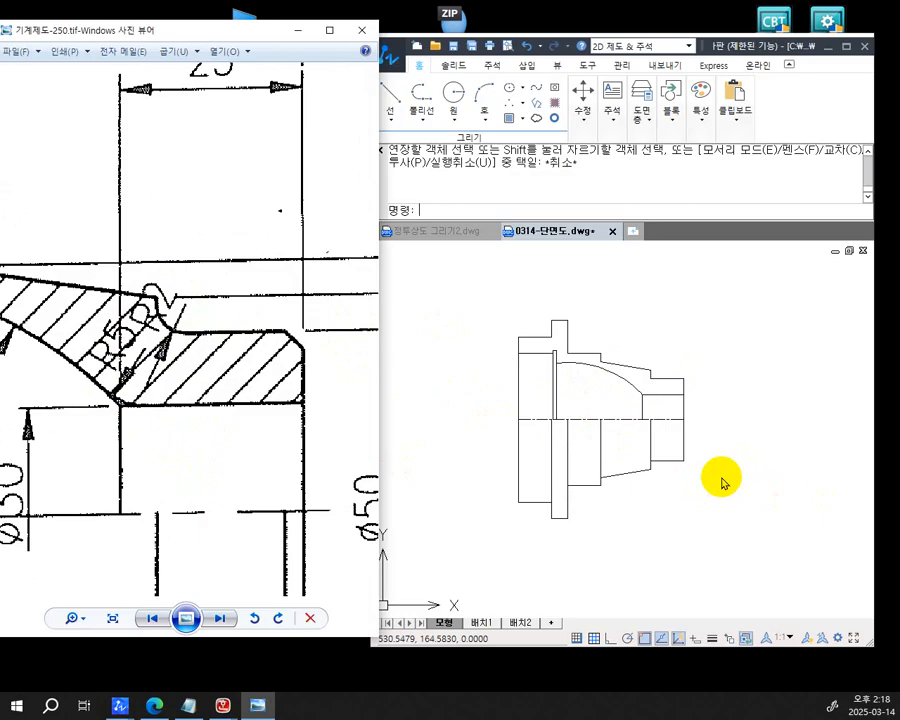
pyautogui.click(748, 372)
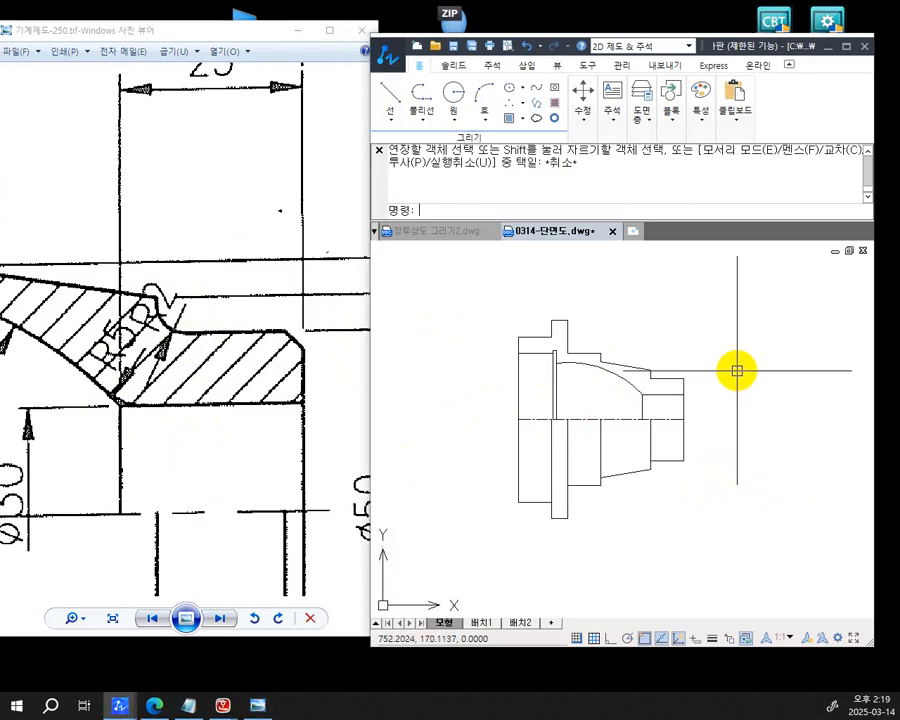
pyautogui.write('F')
pyautogui.press('Return')
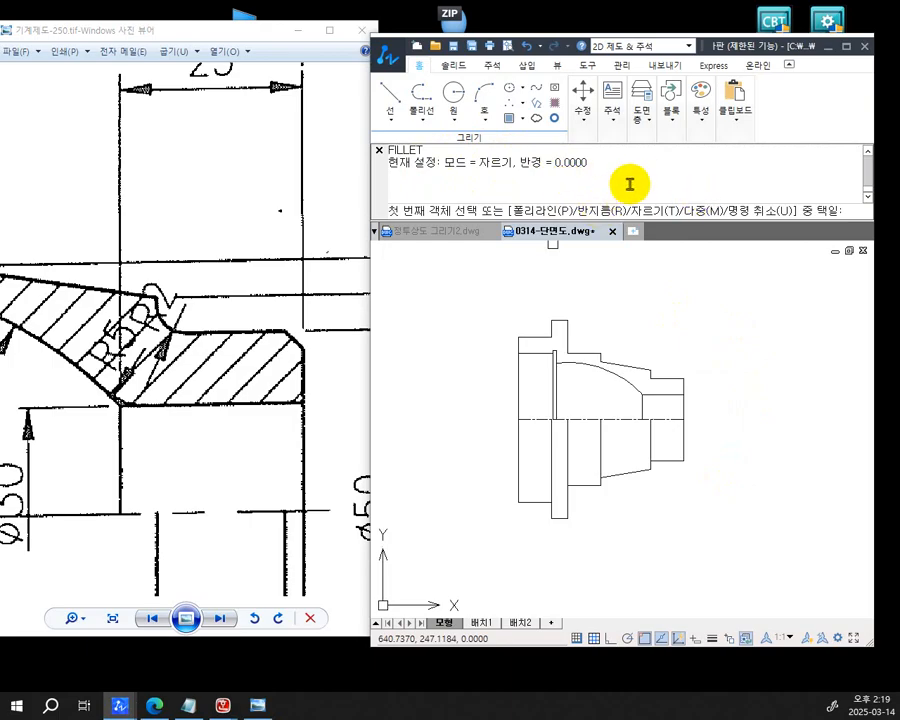
pyautogui.press('Return')
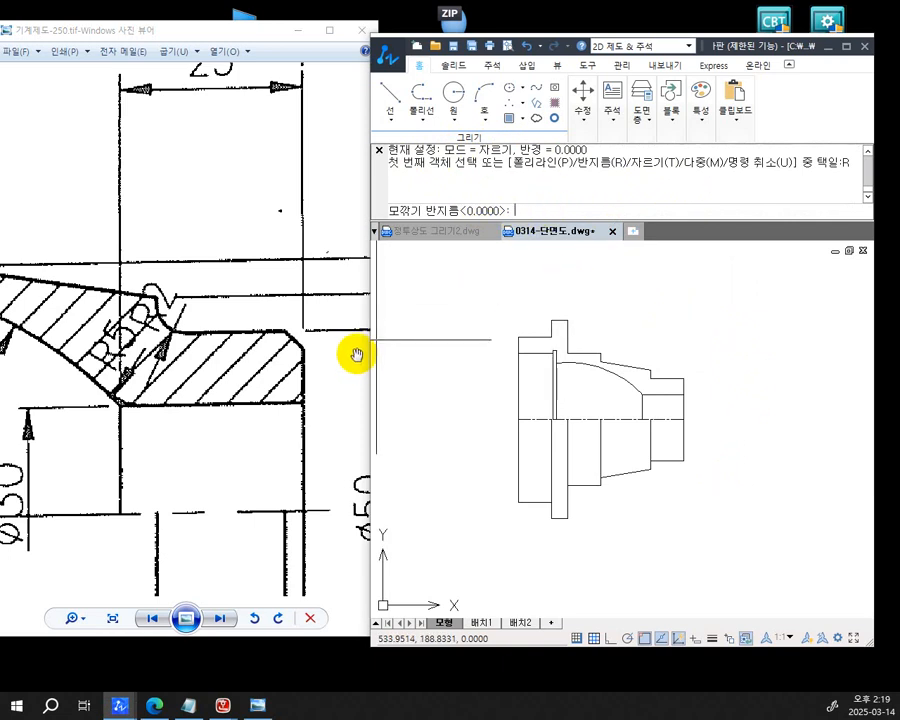
pyautogui.press('Return')
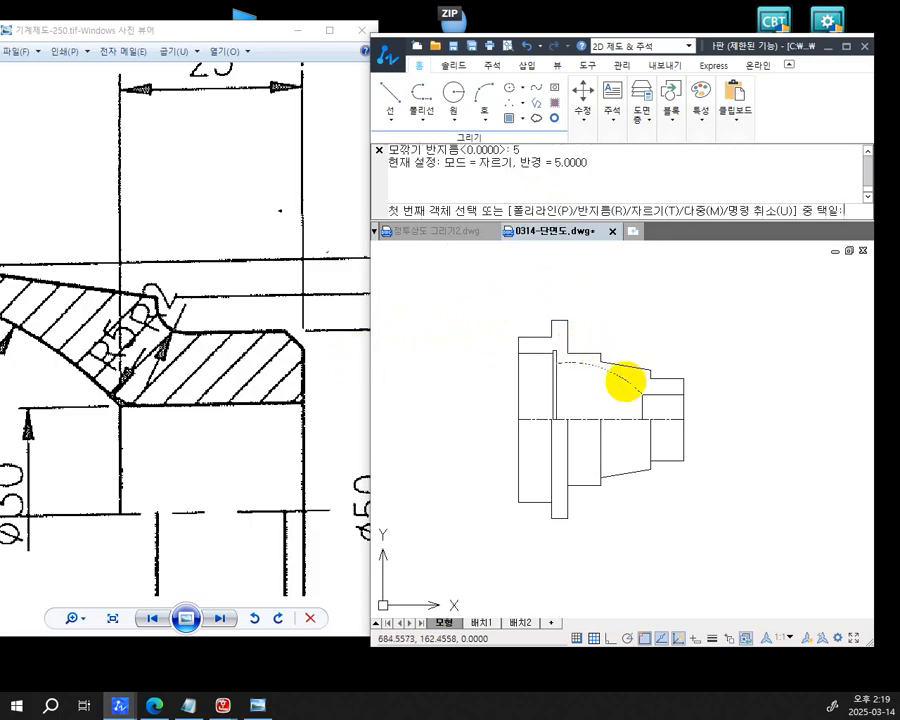
pyautogui.scroll(6, 640, 385)
pyautogui.moveTo(626, 467); pyautogui.dragTo(633, 438, button='middle')
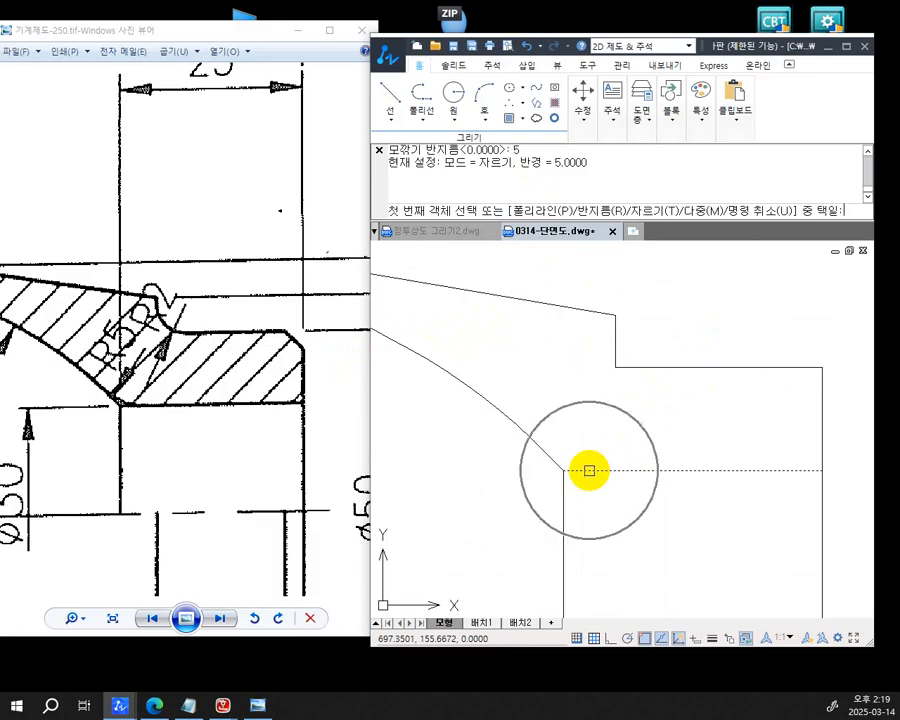
pyautogui.click(589, 469)
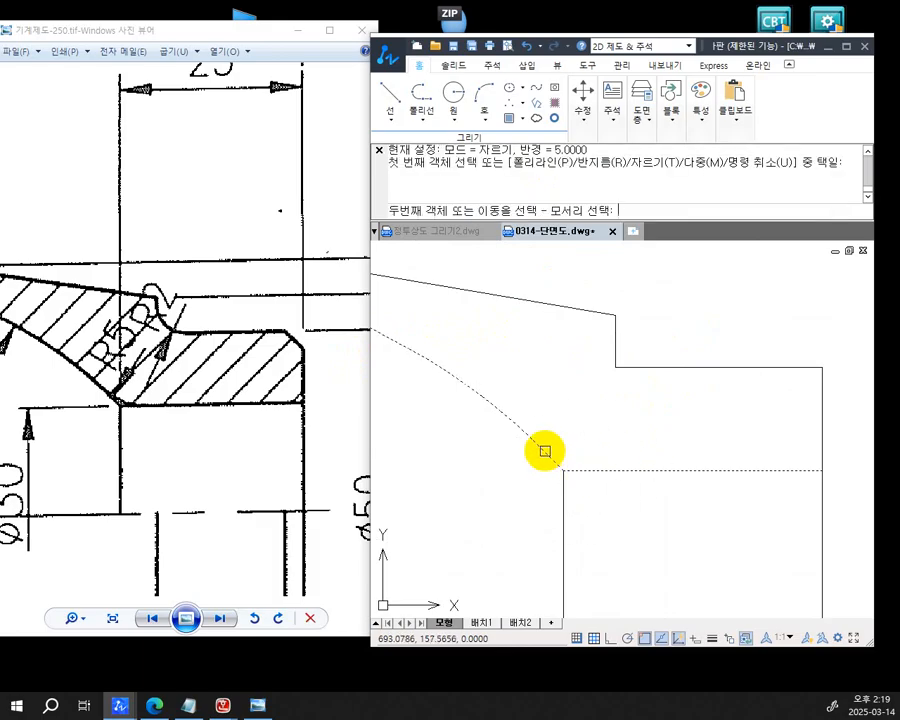
pyautogui.click(545, 451)
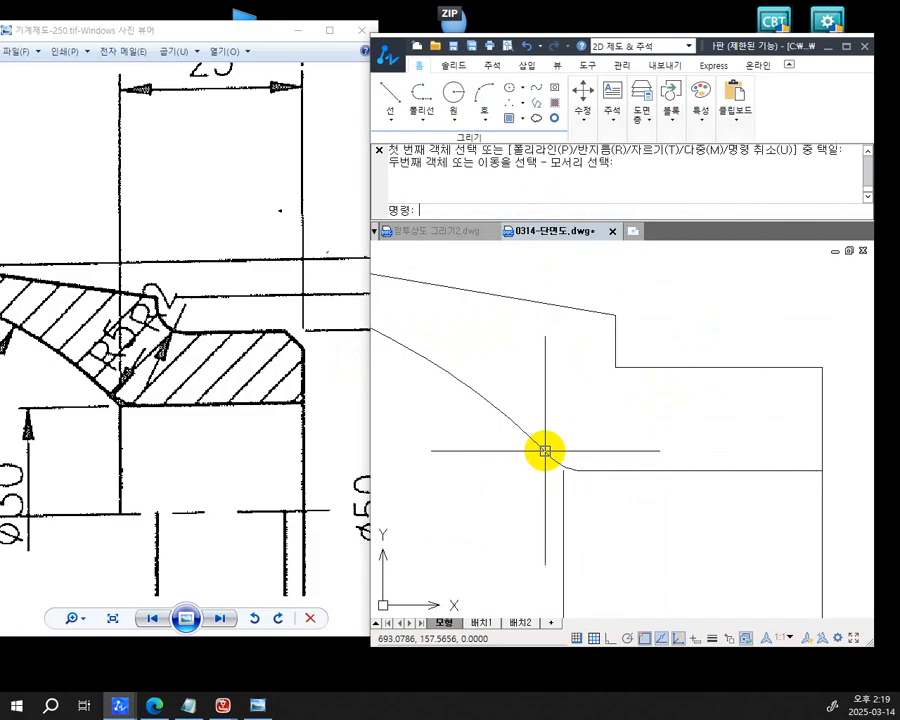
pyautogui.scroll(5, 580, 480)
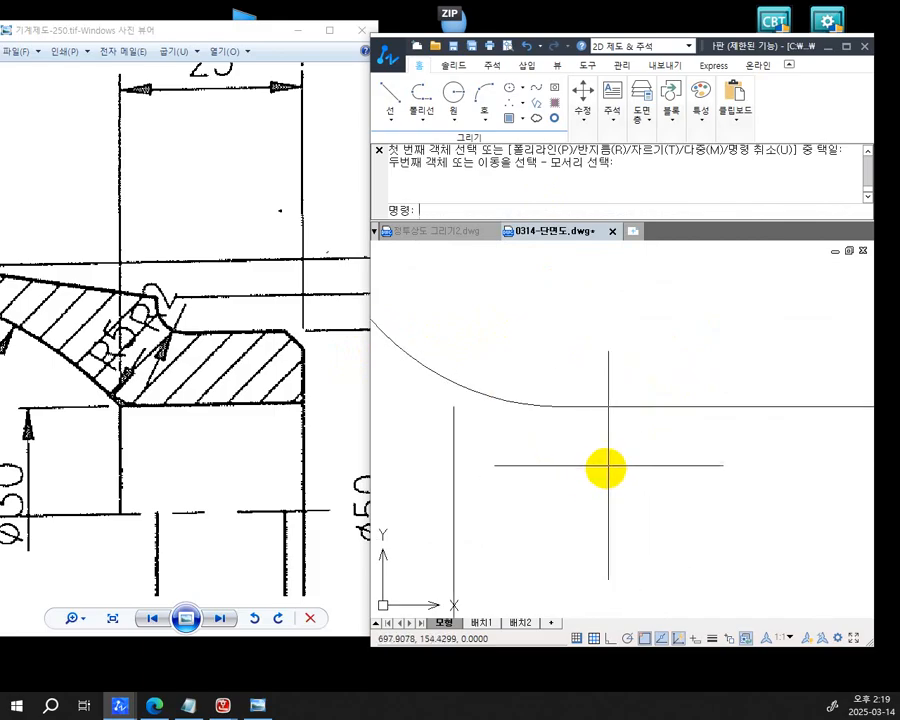
pyautogui.scroll(-1, 475, 375)
pyautogui.scroll(-4, 600, 378)
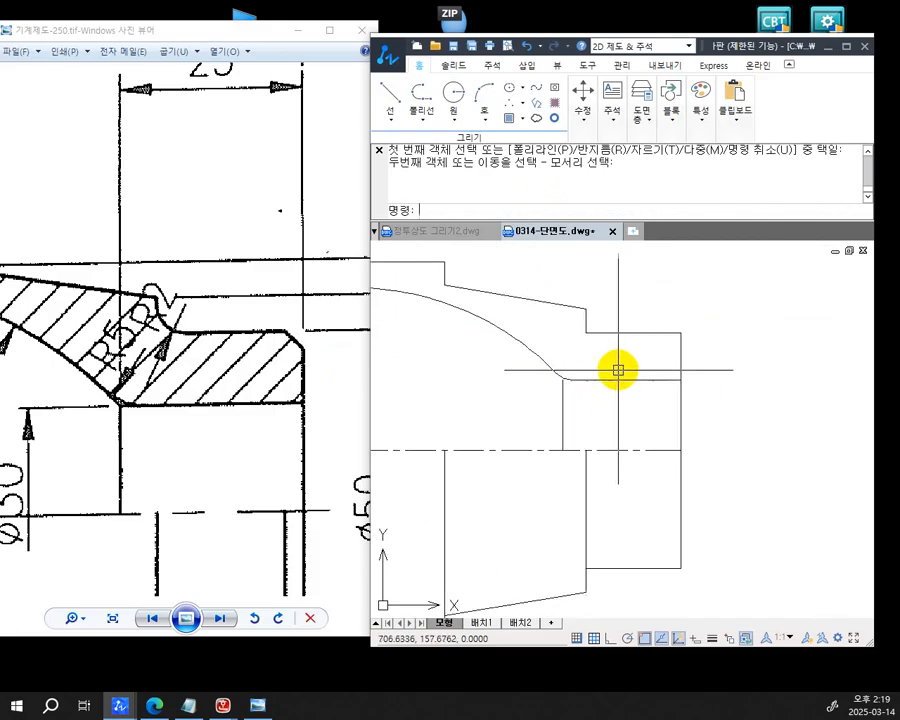
pyautogui.moveTo(611, 380)
pyautogui.mouseDown(button='middle')
pyautogui.moveTo(616, 374)
pyautogui.moveTo(628, 390)
pyautogui.mouseUp(button='middle')
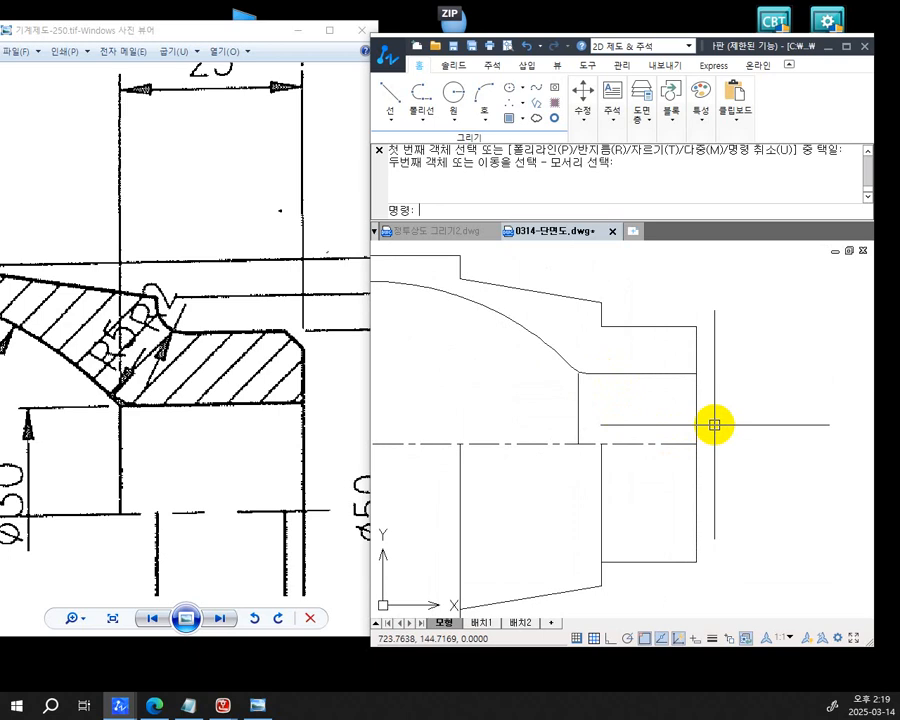
# Try a single 2 mm radius fillet on the upper inner corner where the 50 mm diameter edge meets the taper's shoulder
pyautogui.press('space')
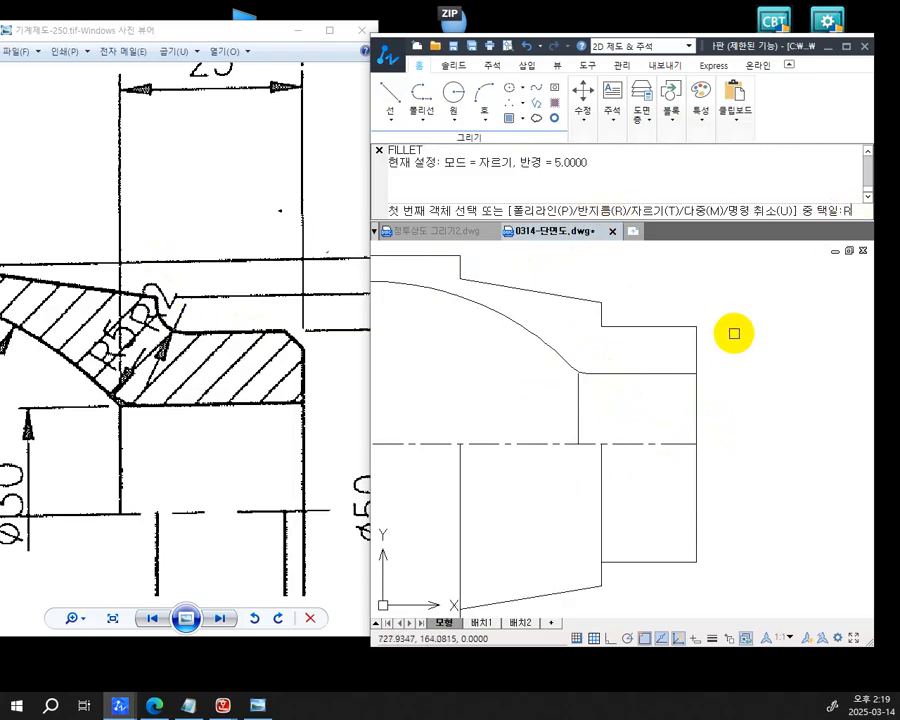
pyautogui.press('Return')
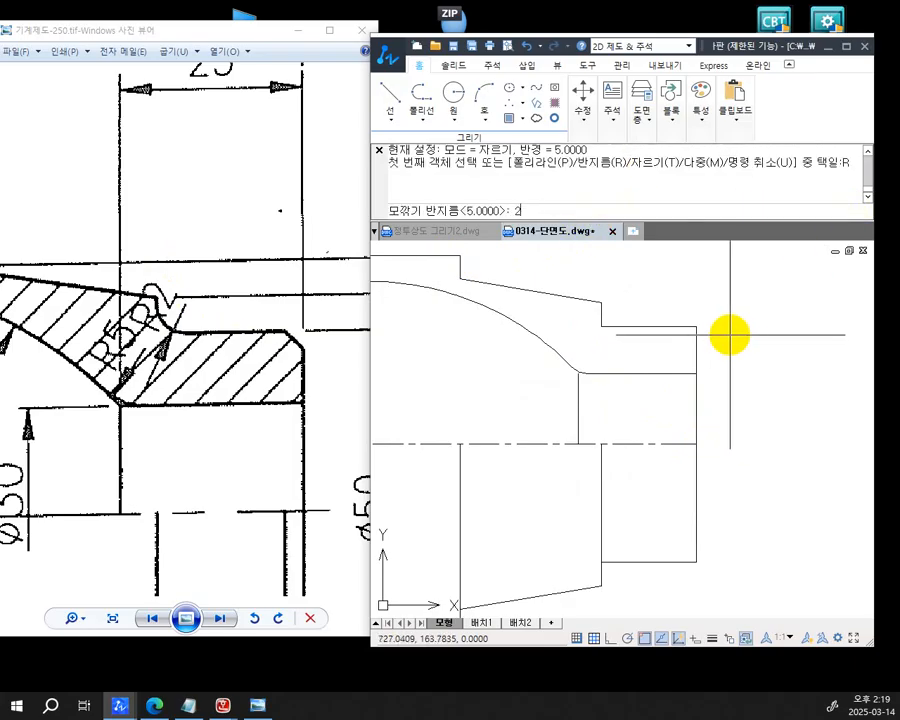
pyautogui.press('Return')
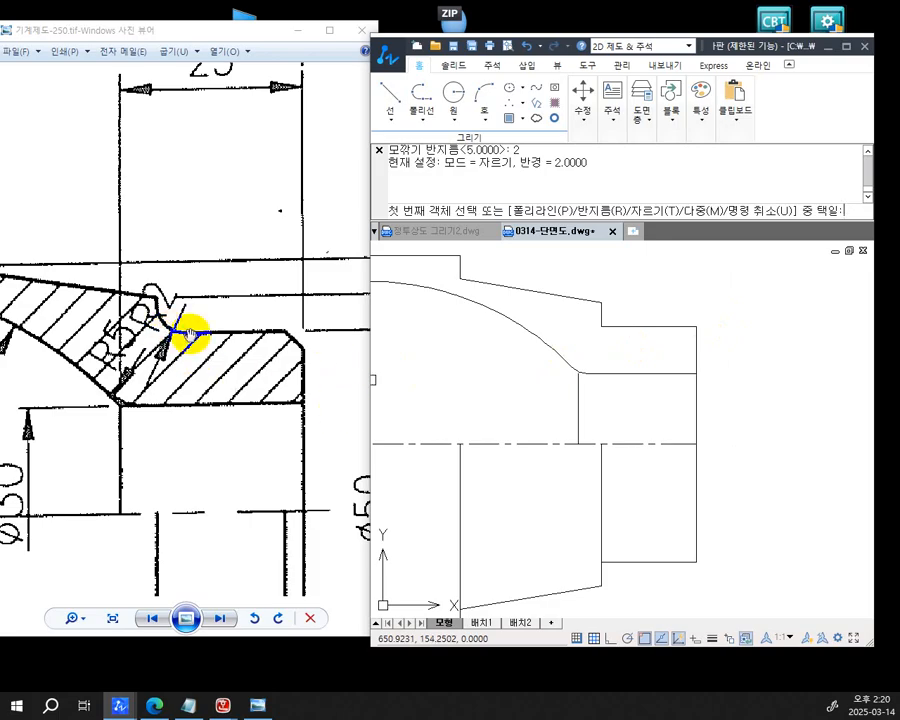
pyautogui.moveTo(199, 476); pyautogui.dragTo(211, 261)
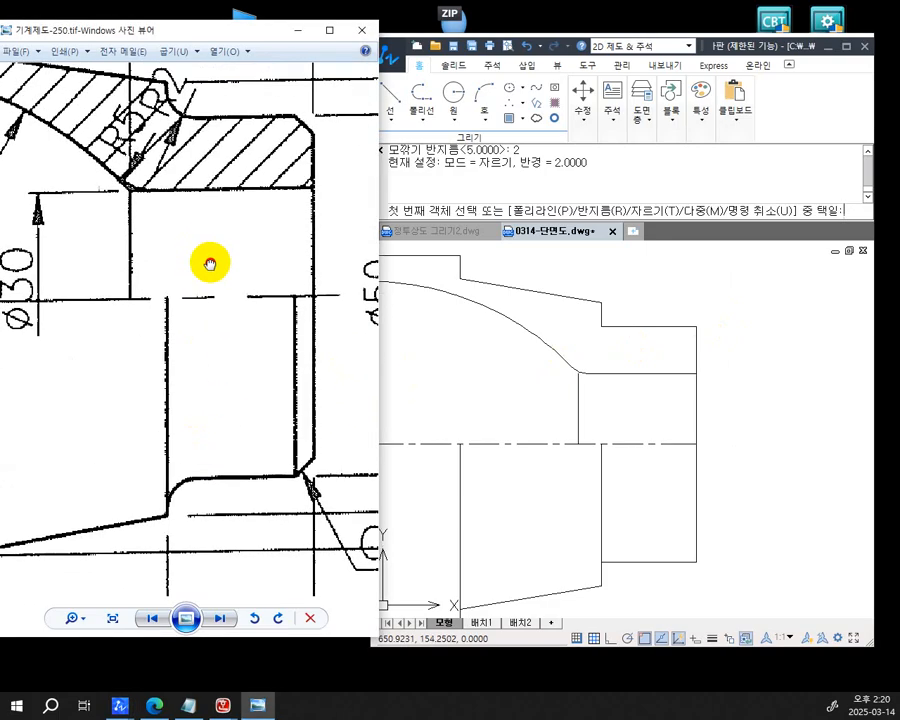
pyautogui.scroll(-2, 185, 483)
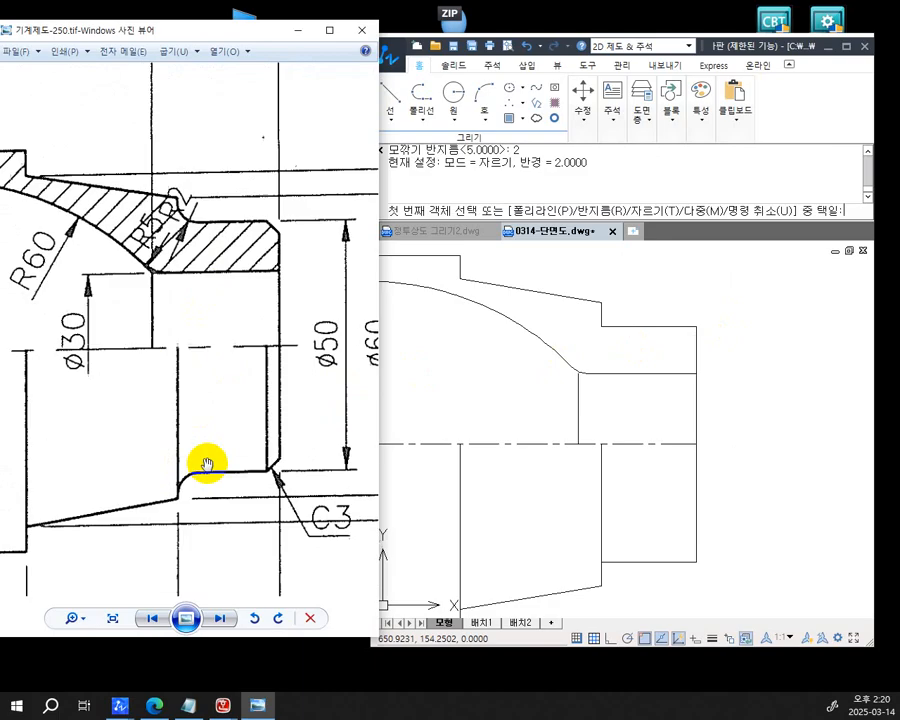
pyautogui.scroll(1, 261, 432)
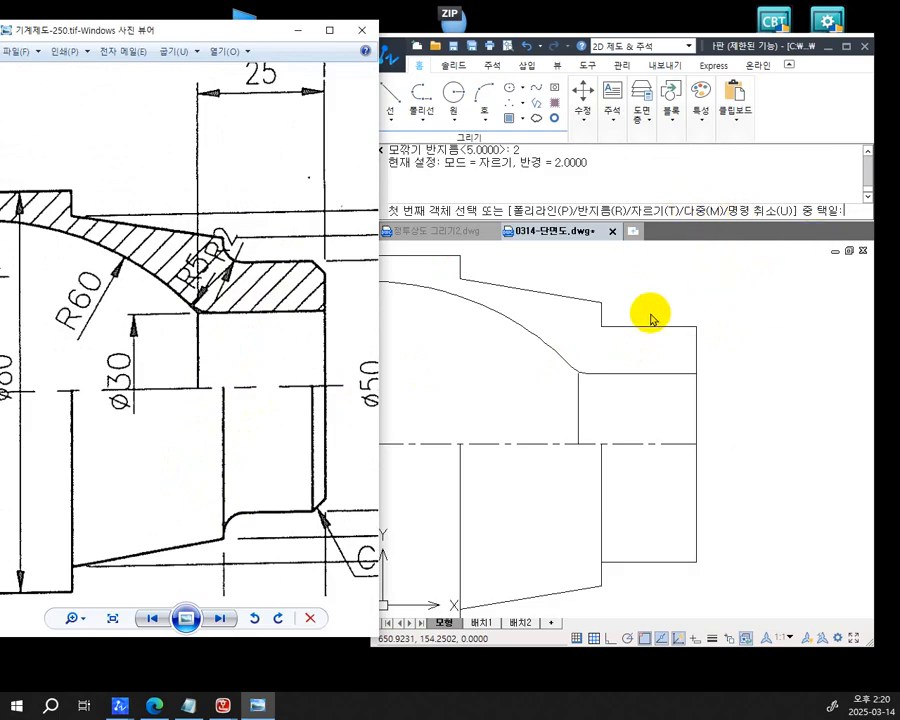
pyautogui.scroll(4, 628, 332)
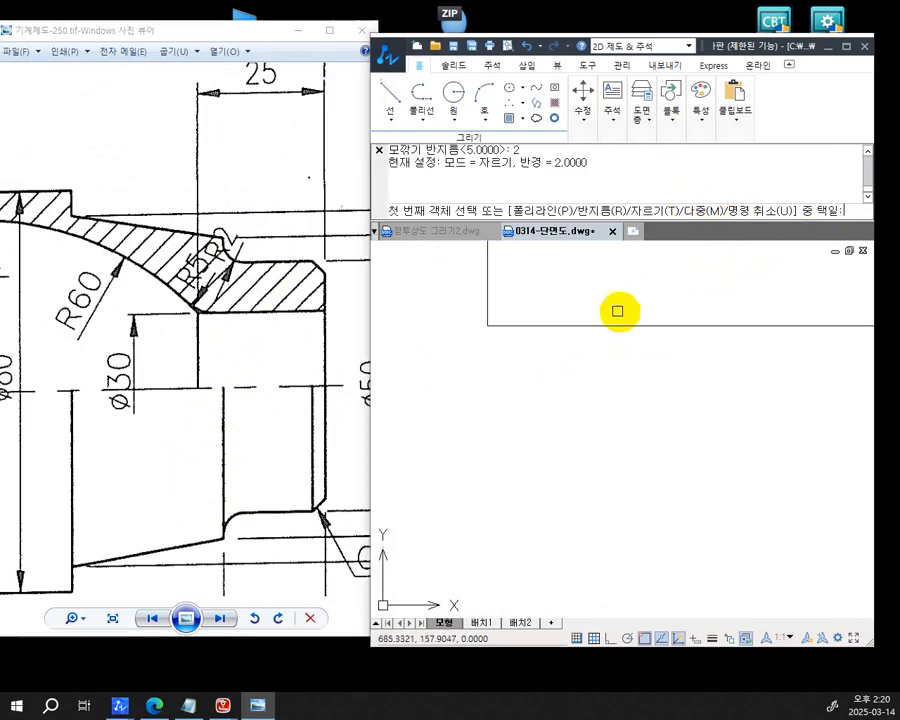
pyautogui.moveTo(558, 374)
pyautogui.mouseDown(button='middle')
pyautogui.moveTo(558, 422)
pyautogui.moveTo(588, 477)
pyautogui.mouseUp(button='middle')
pyautogui.click(592, 467)
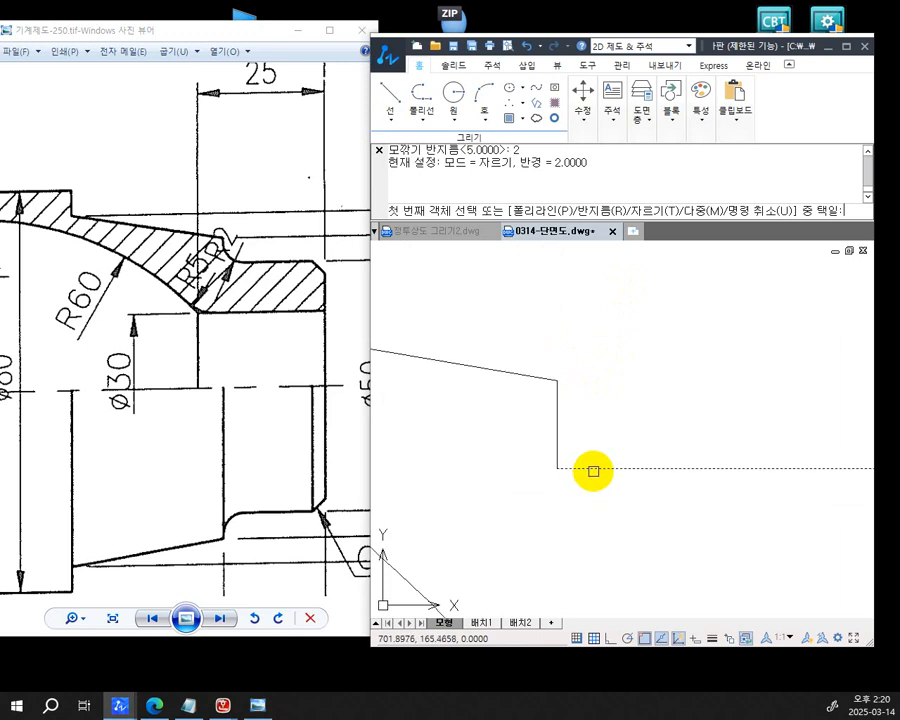
pyautogui.click(558, 419)
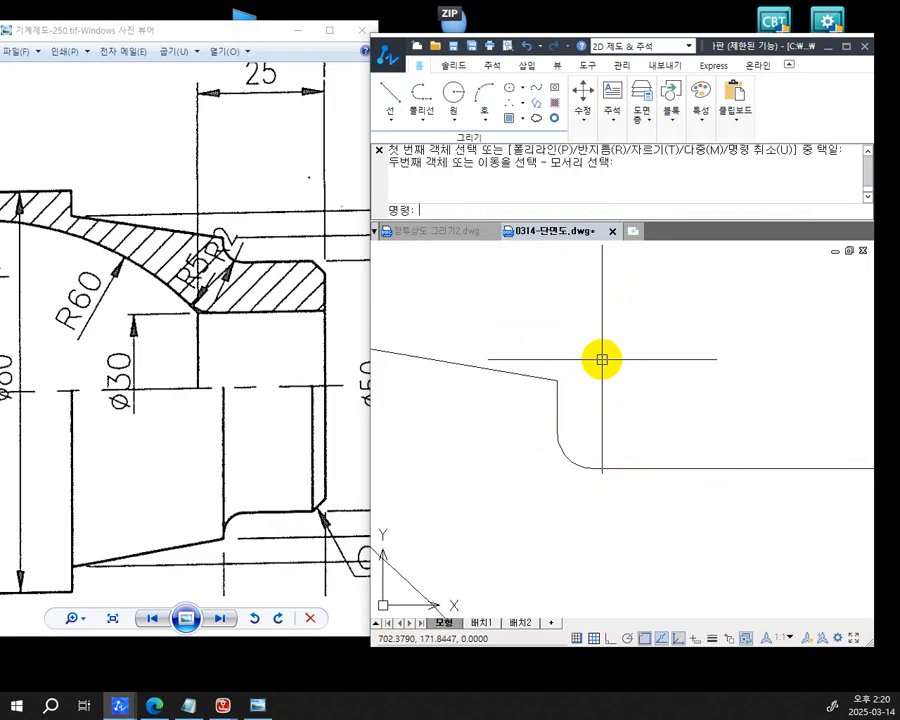
pyautogui.hotkey('ctrl', 'z')
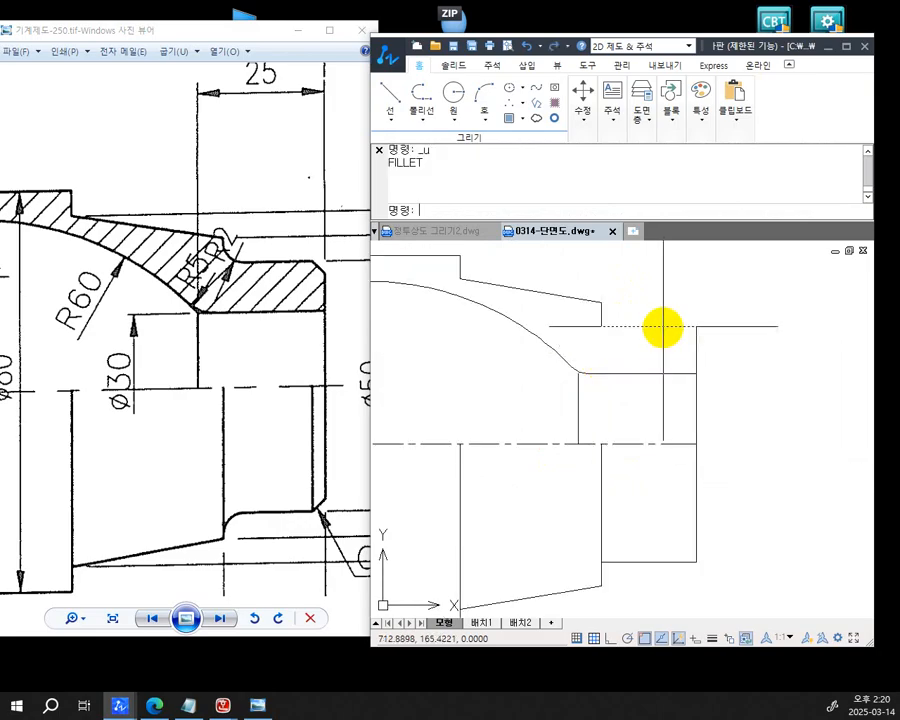
# Fillet the upper inner corner between the 50 mm diameter edge and the taper's shoulder, using radius 2 and the Multiple option
pyautogui.write('f')
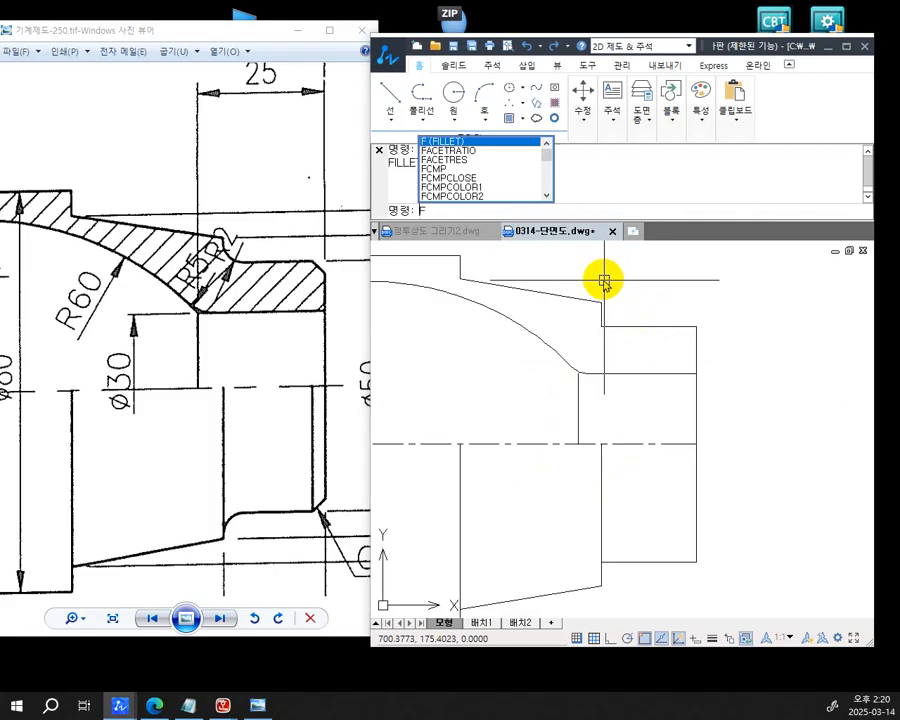
pyautogui.press('Return')
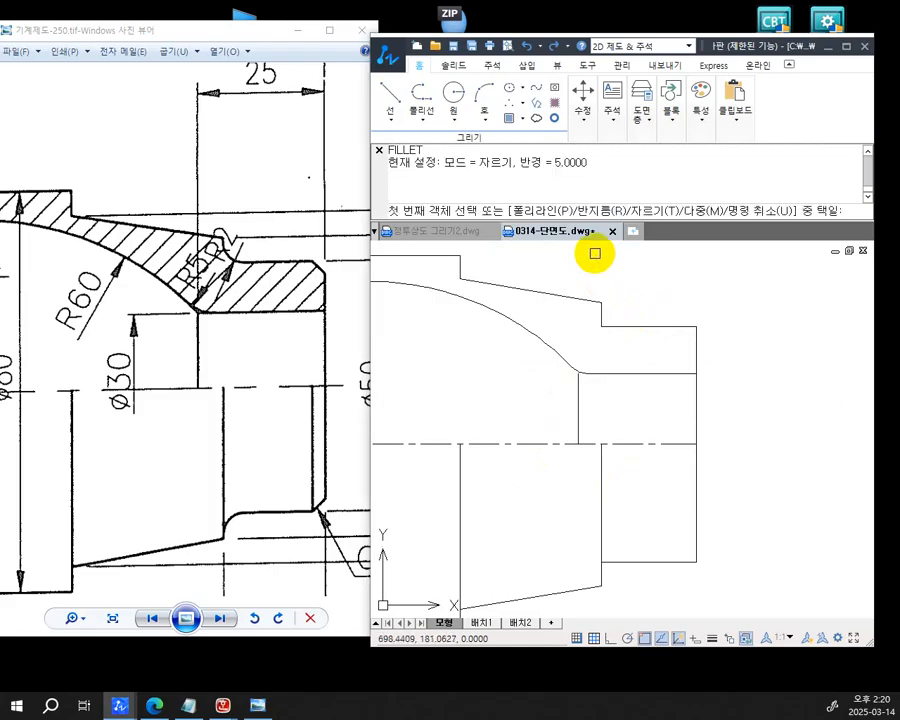
pyautogui.write('r')
pyautogui.press('Return')
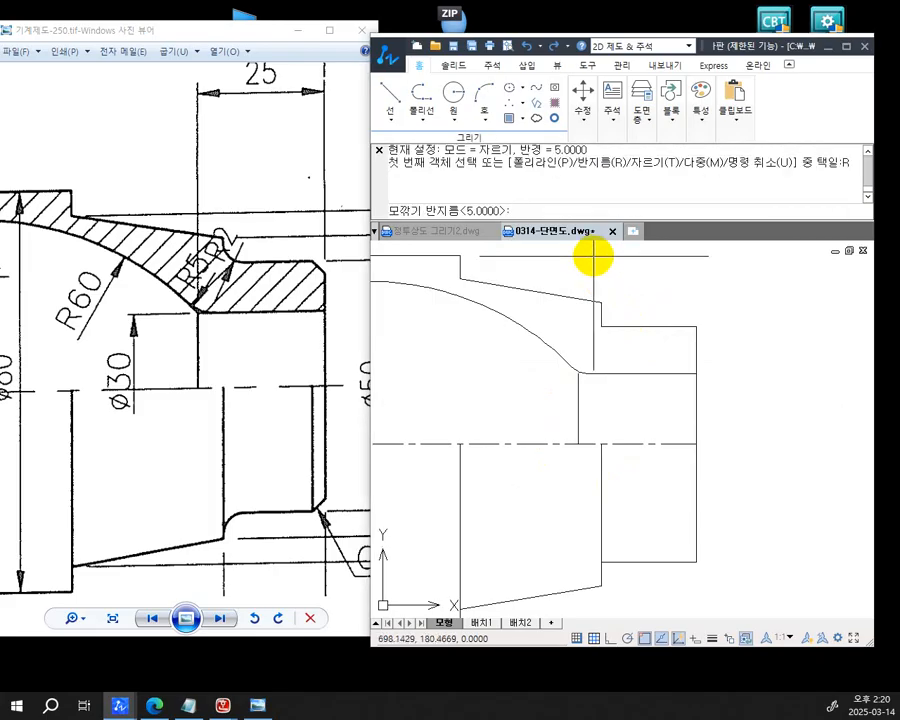
pyautogui.write('2')
pyautogui.press('Return')
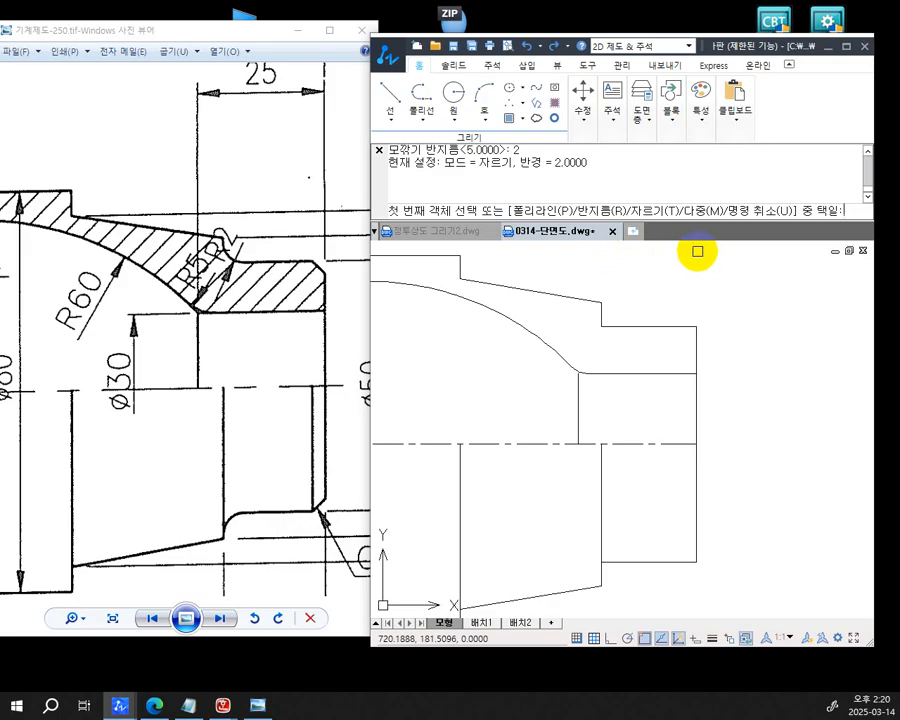
pyautogui.write('M')
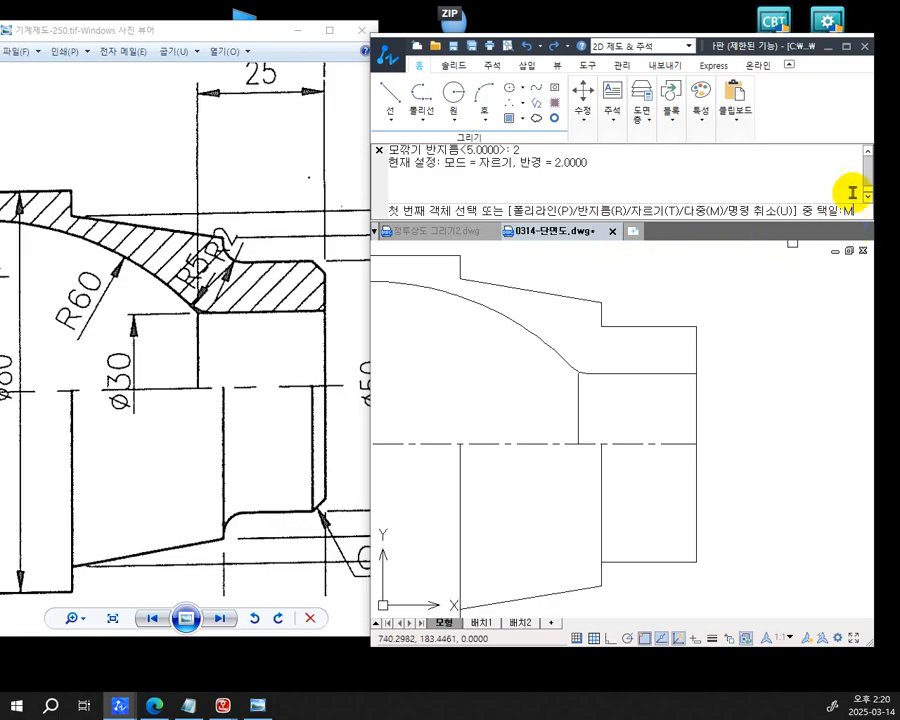
pyautogui.press('Return')
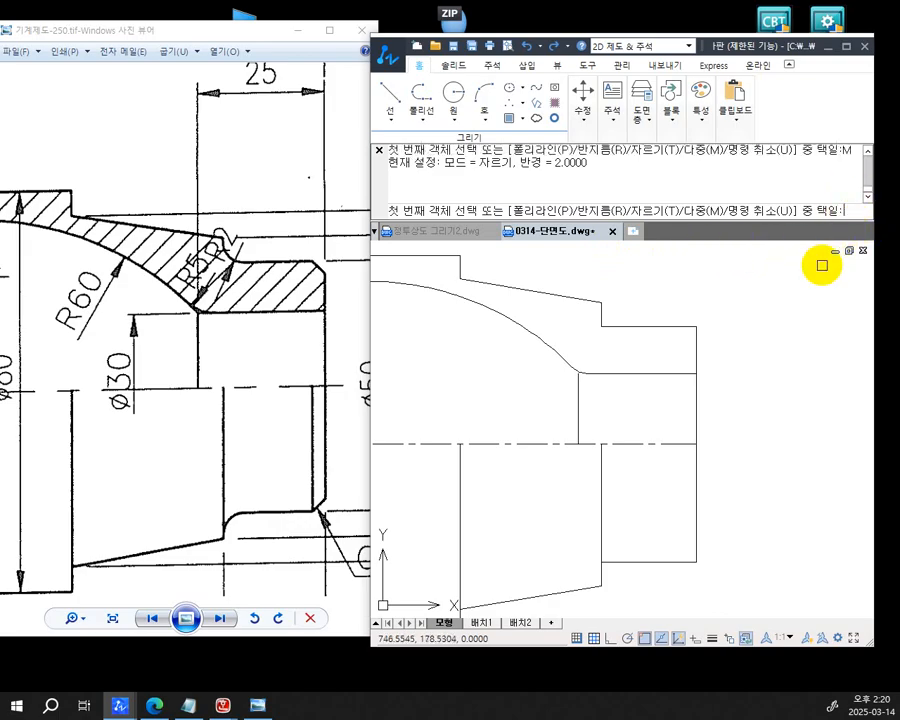
pyautogui.click(617, 327)
pyautogui.click(598, 310)
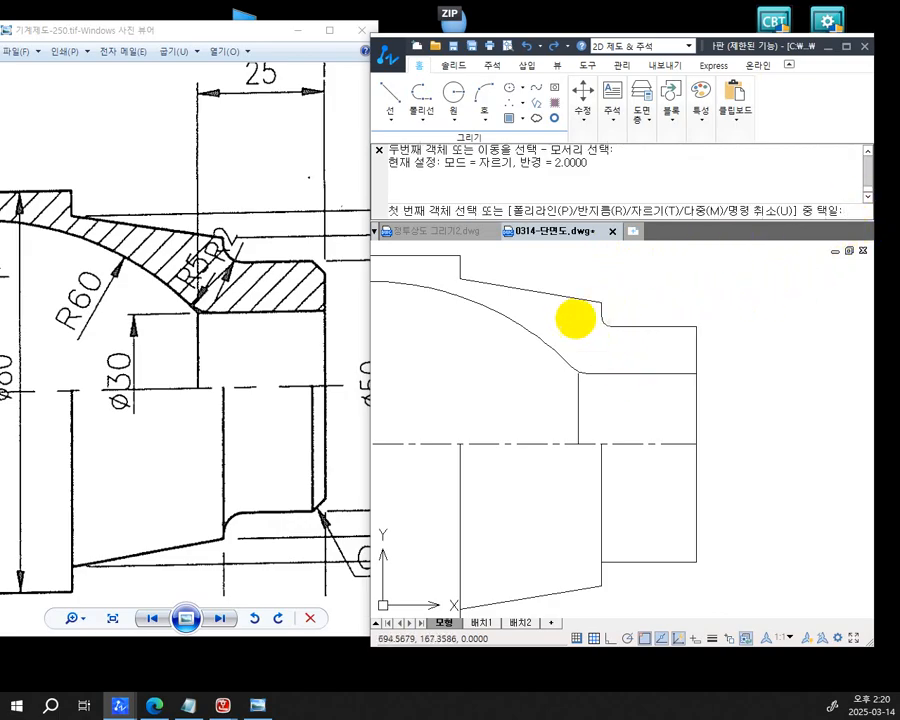
# Fillet the matching lower corner between the 50 mm diameter edge and the shoulder line with the 2 mm radius, and end the command
pyautogui.moveTo(601, 517); pyautogui.dragTo(590, 408, button='middle')
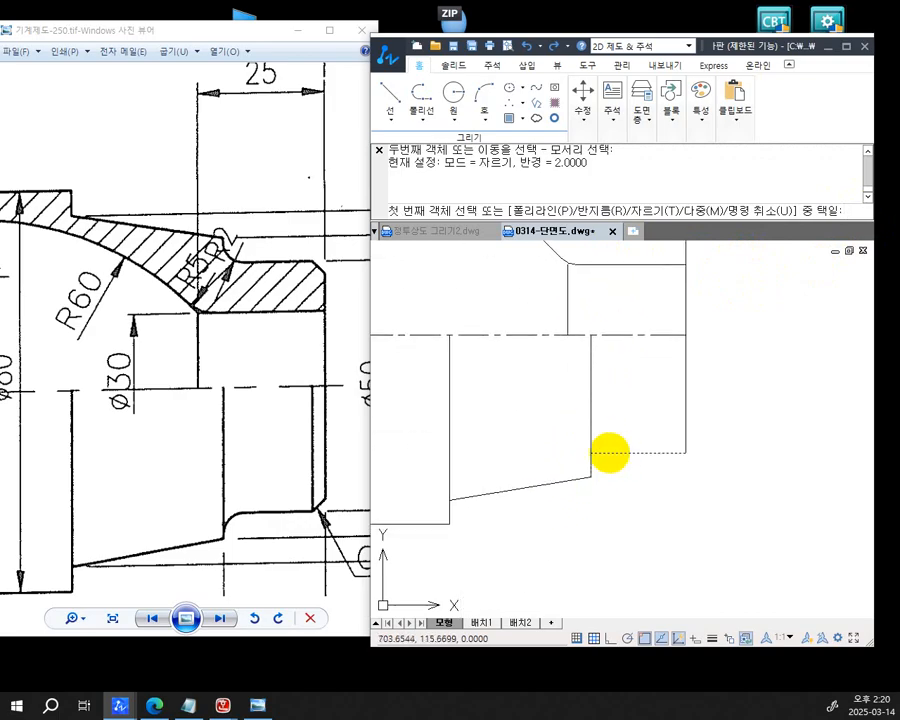
pyautogui.moveTo(641, 449); pyautogui.dragTo(602, 437, button='middle')
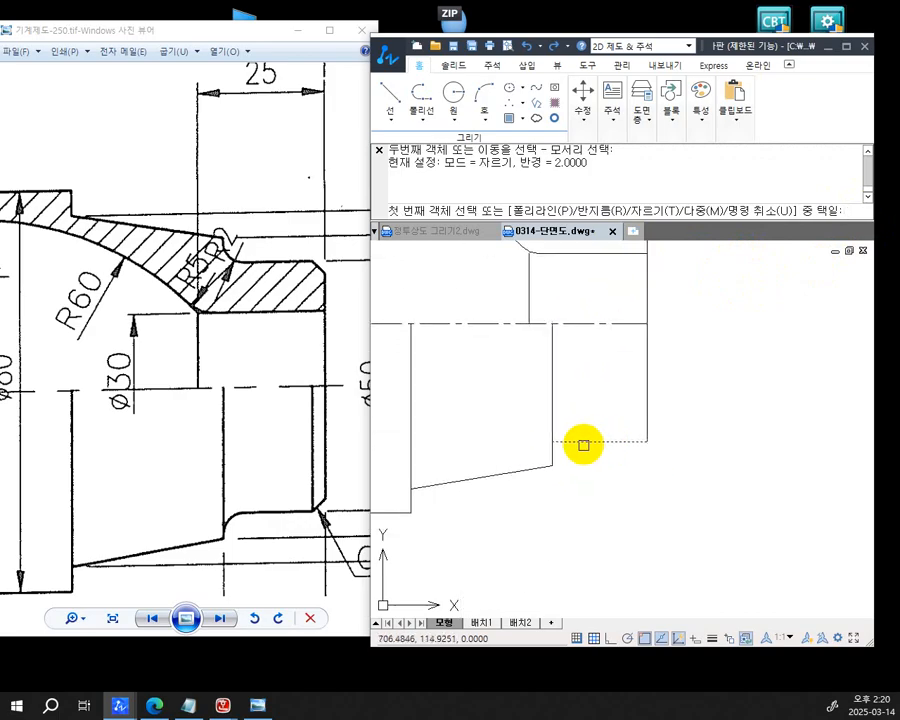
pyautogui.click(581, 442)
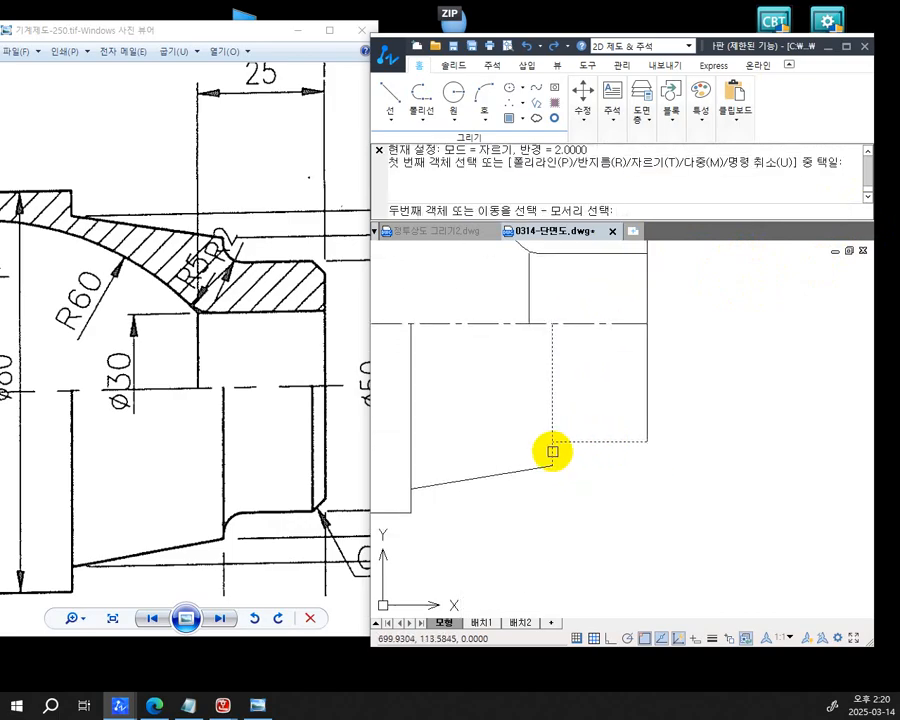
pyautogui.click(552, 454)
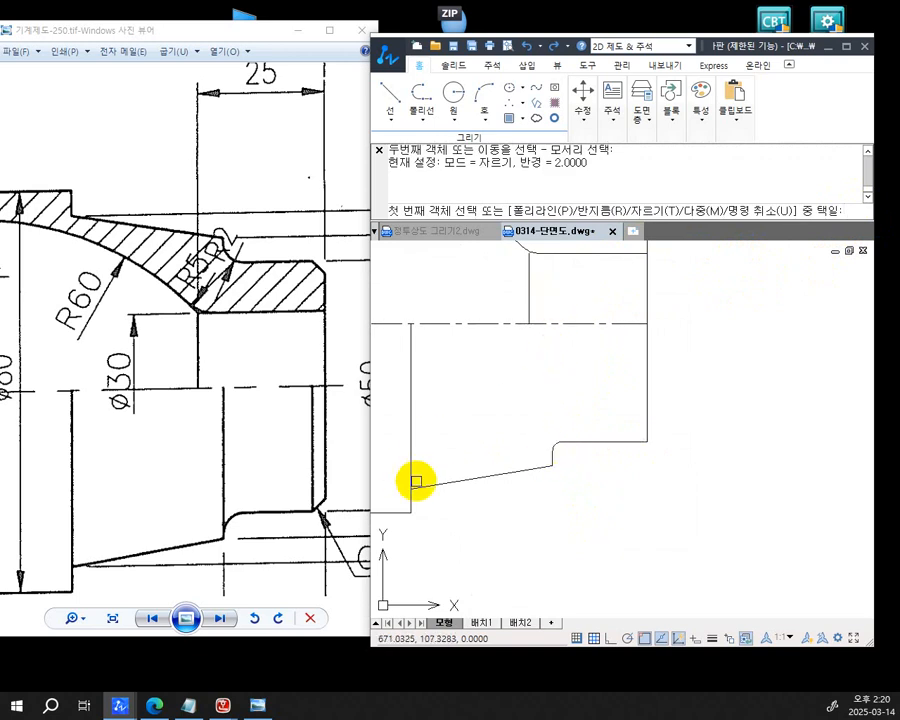
pyautogui.press('Return')
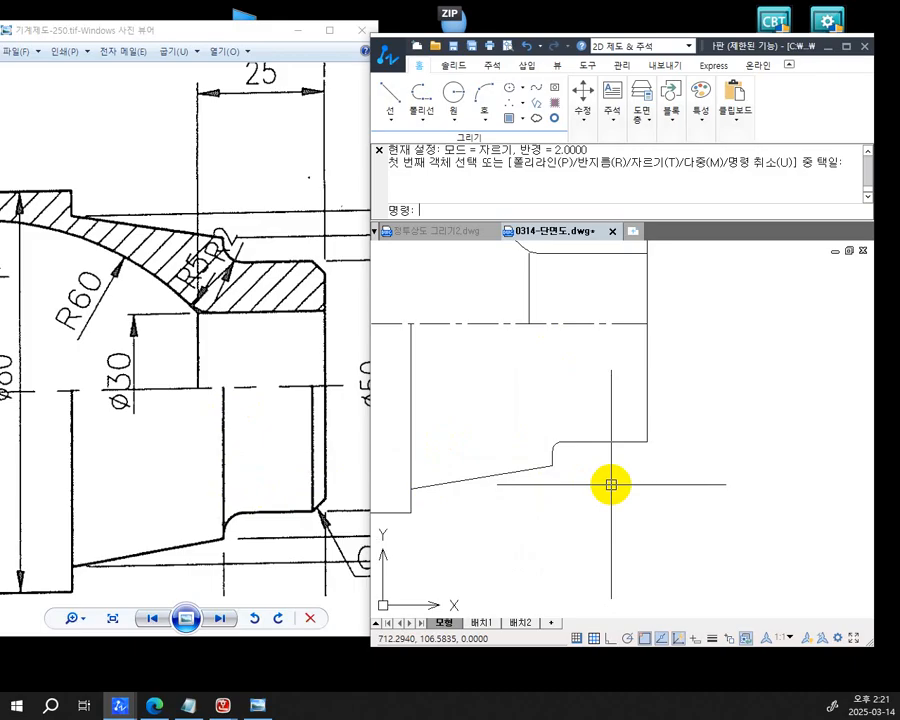
# Extend the lower shoulder line between the taper and the 2 mm fillet up to the horizontal centre line
pyautogui.write('EX')
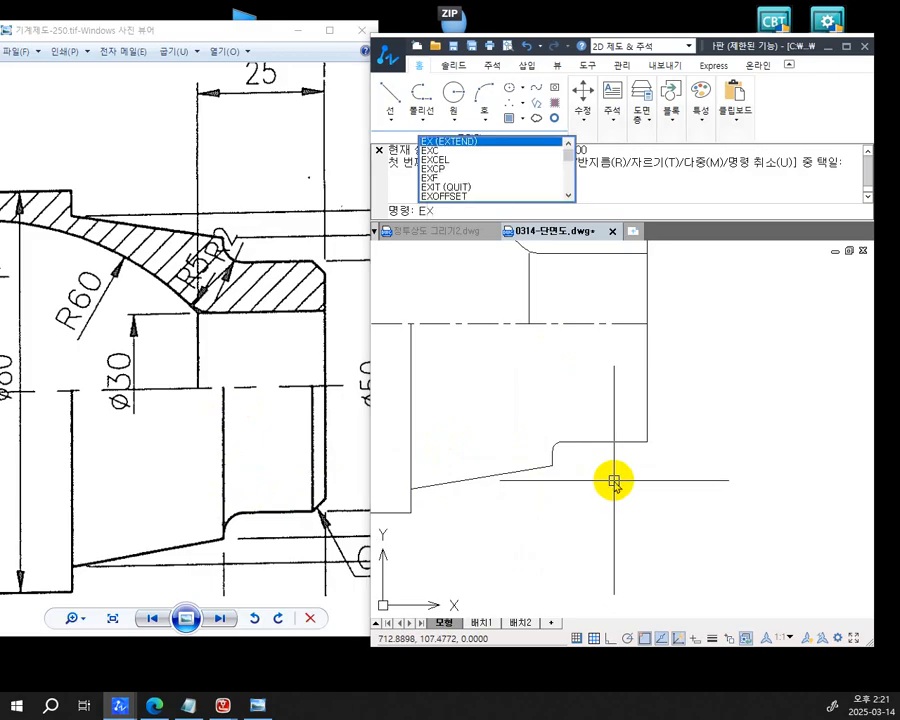
pyautogui.press('Return')
pyautogui.press('Return')
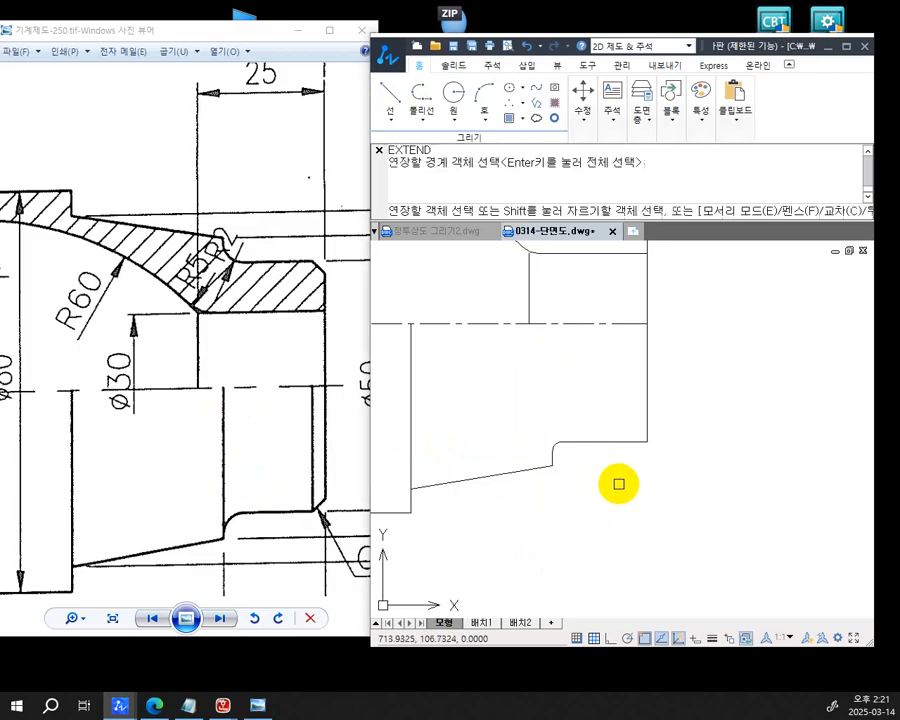
pyautogui.scroll(3, 562, 456)
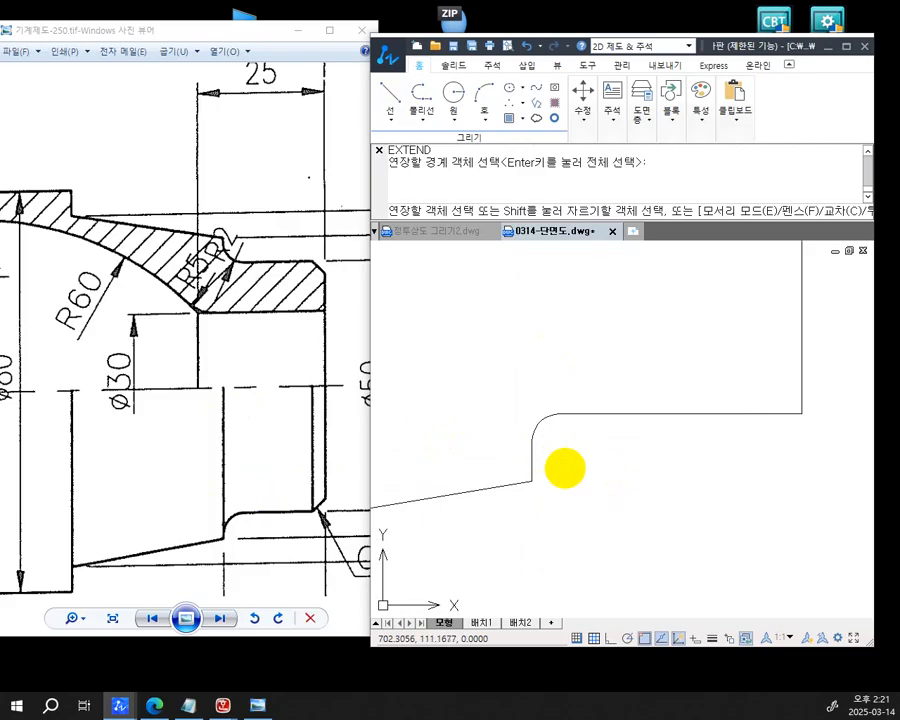
pyautogui.moveTo(565, 473); pyautogui.dragTo(623, 568, button='middle')
pyautogui.scroll(-3, 623, 567)
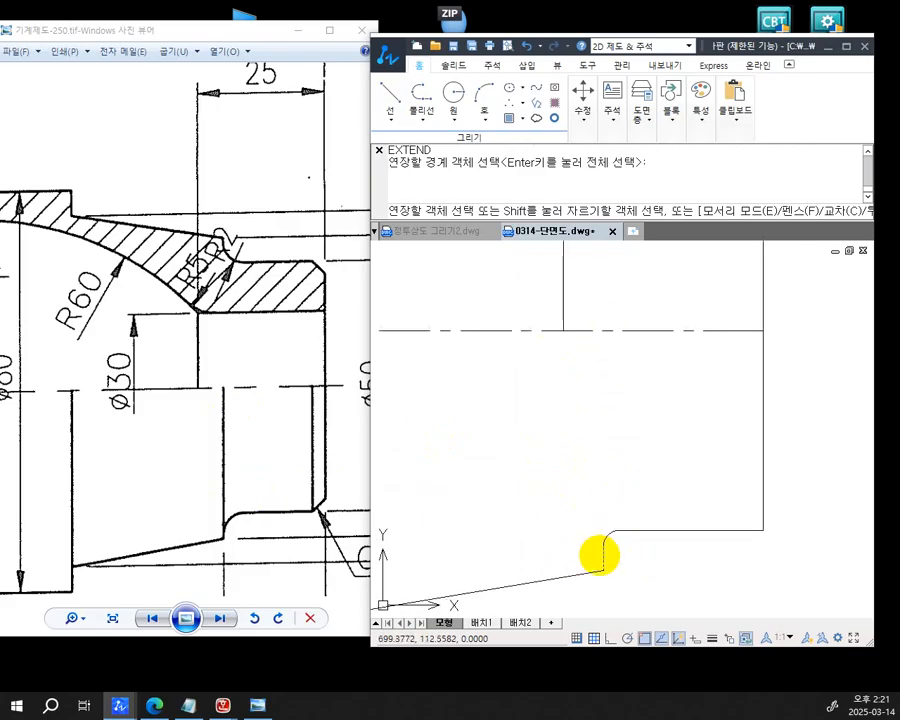
pyautogui.click(603, 554)
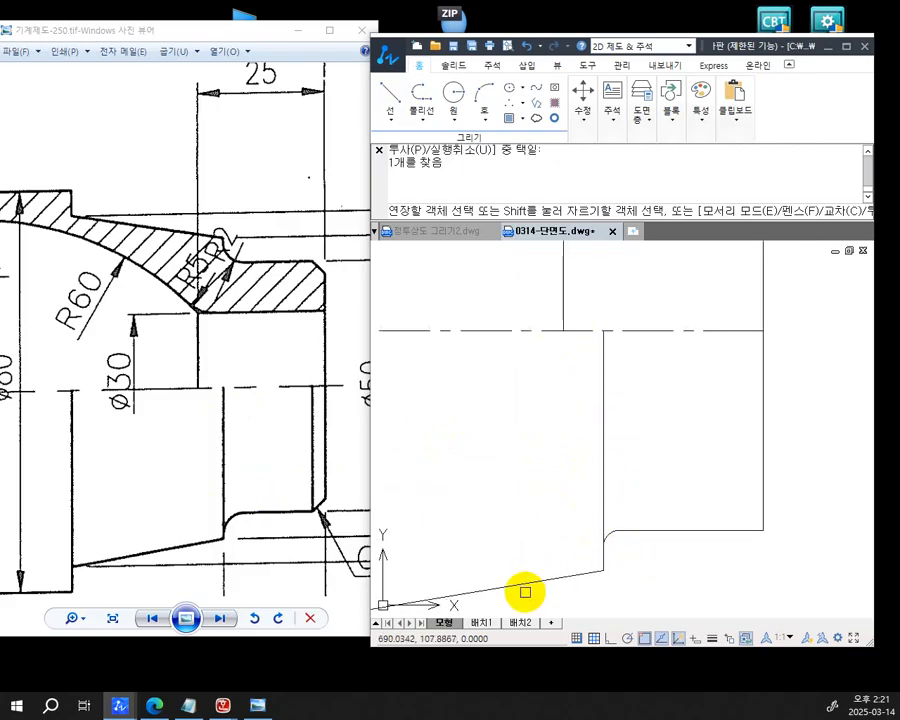
pyautogui.press('Escape')
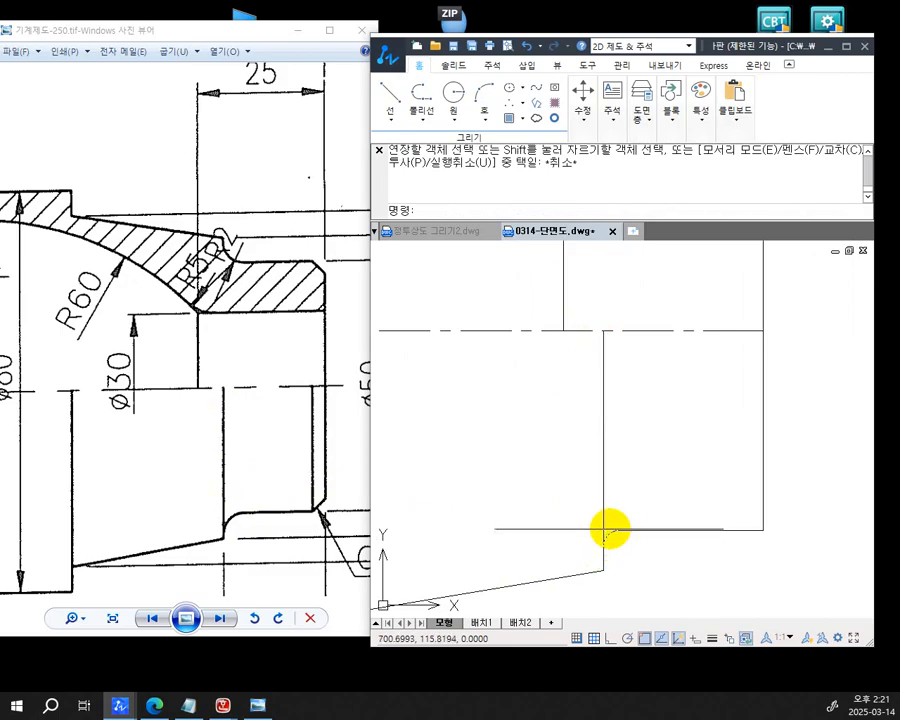
# Examine the filleted lower shoulder in the CAD drawing and the chamfer callouts around the part in the reference drawing
pyautogui.scroll(8, 610, 530)
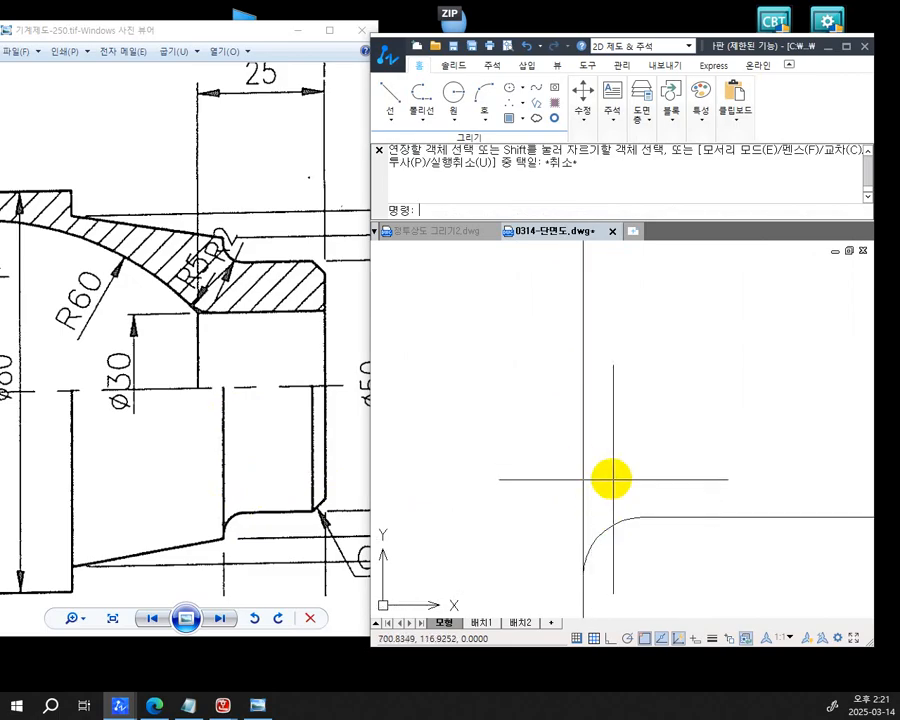
pyautogui.scroll(-5, 615, 482)
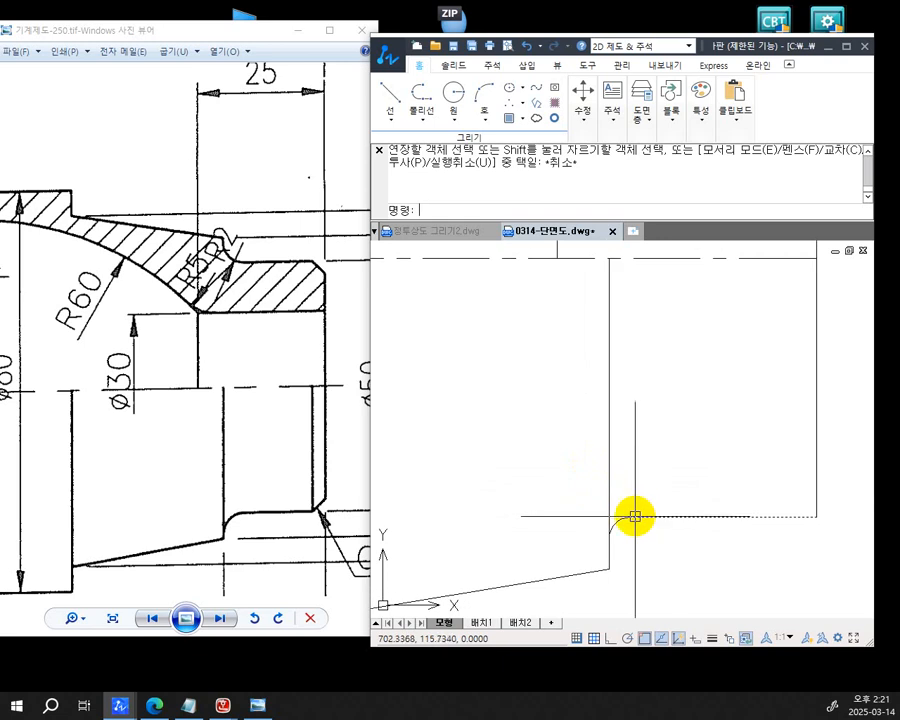
pyautogui.scroll(-4, 585, 506)
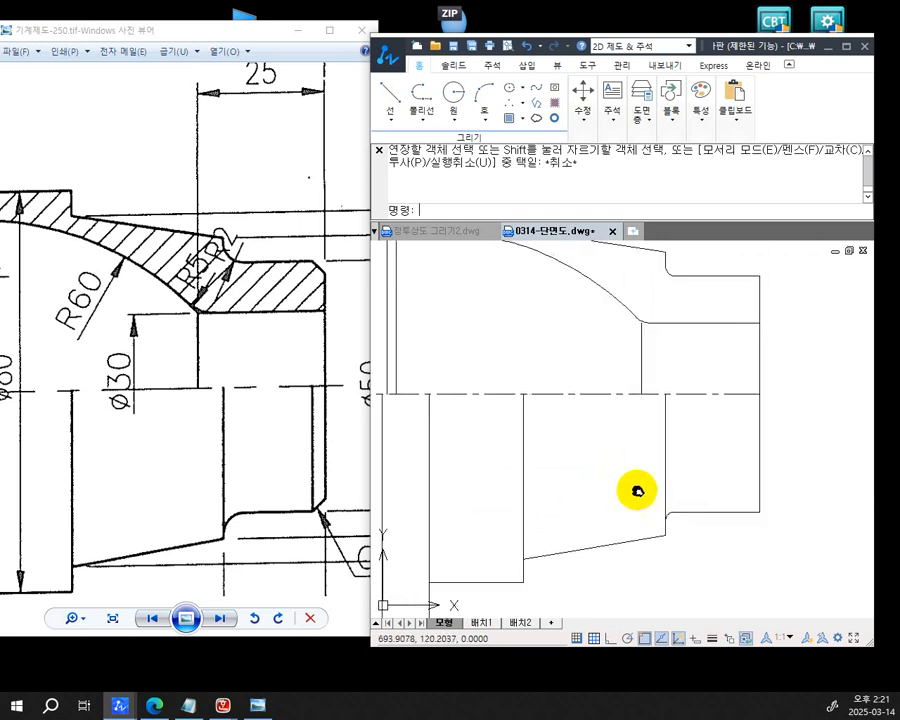
pyautogui.moveTo(637, 491)
pyautogui.mouseDown(button='middle')
pyautogui.moveTo(647, 492)
pyautogui.moveTo(607, 472)
pyautogui.moveTo(642, 478)
pyautogui.moveTo(615, 506)
pyautogui.moveTo(633, 510)
pyautogui.mouseUp(button='middle')
pyautogui.scroll(-1, 628, 489)
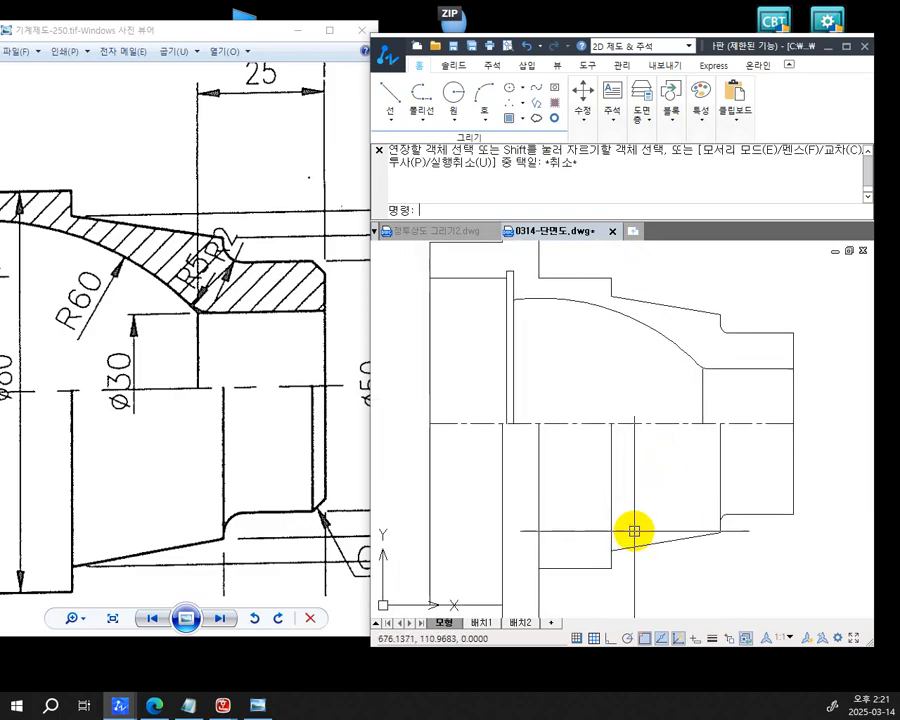
pyautogui.scroll(-1, 634, 533)
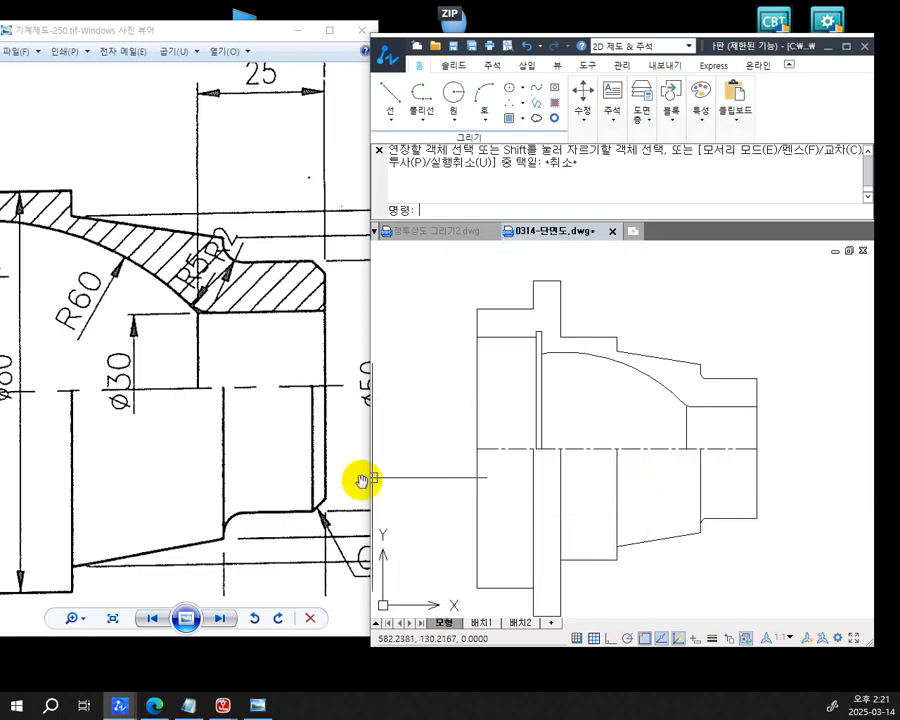
pyautogui.moveTo(346, 405); pyautogui.dragTo(320, 385)
pyautogui.moveTo(344, 432); pyautogui.dragTo(214, 338)
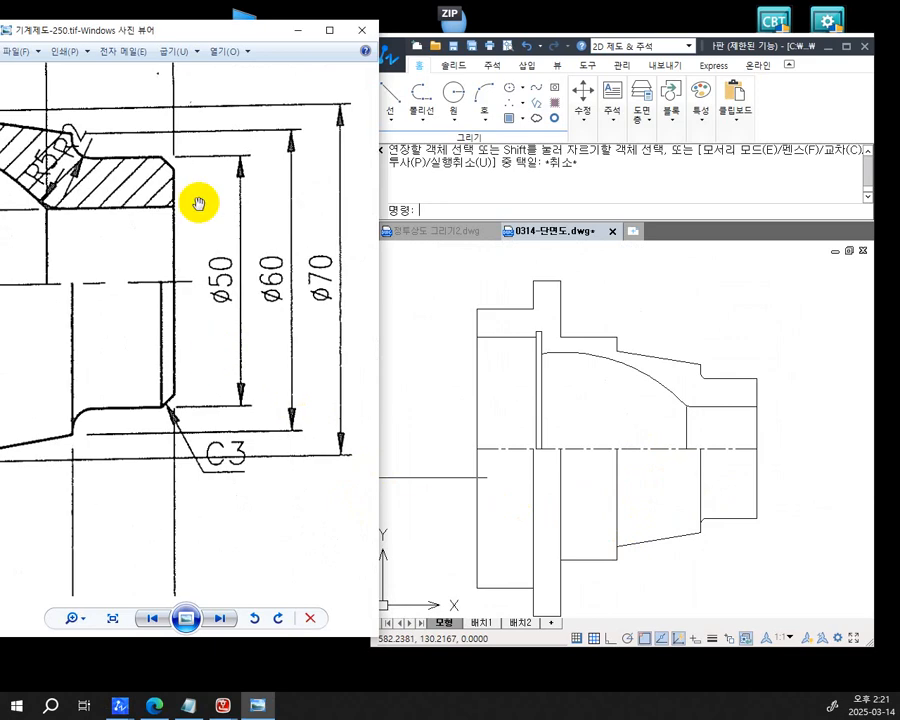
pyautogui.scroll(-2, 211, 456)
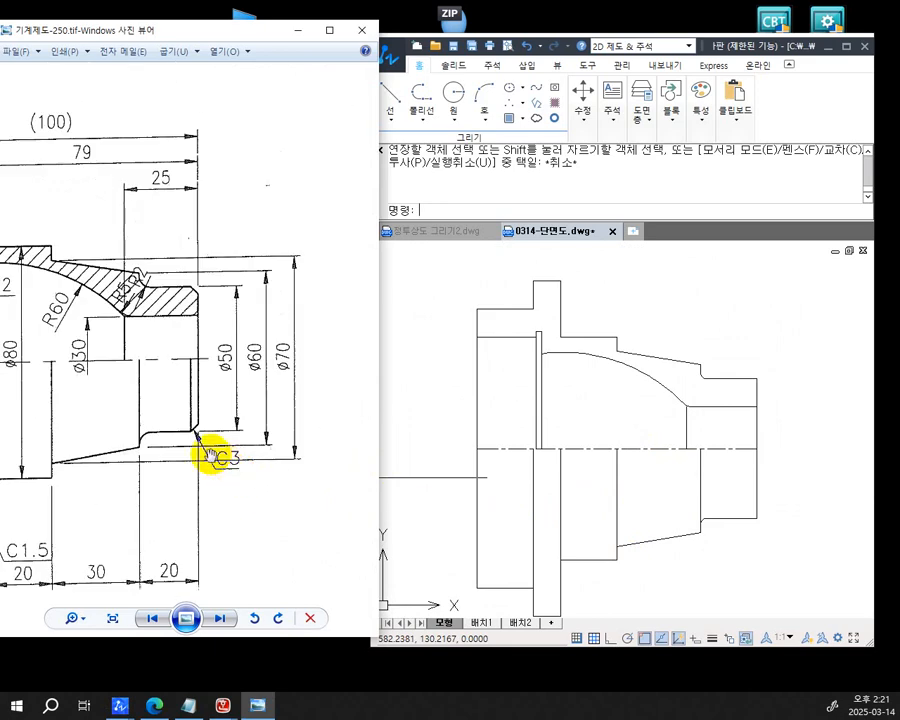
pyautogui.scroll(1, 311, 433)
pyautogui.moveTo(211, 438); pyautogui.dragTo(247, 335)
pyautogui.scroll(2, 195, 430)
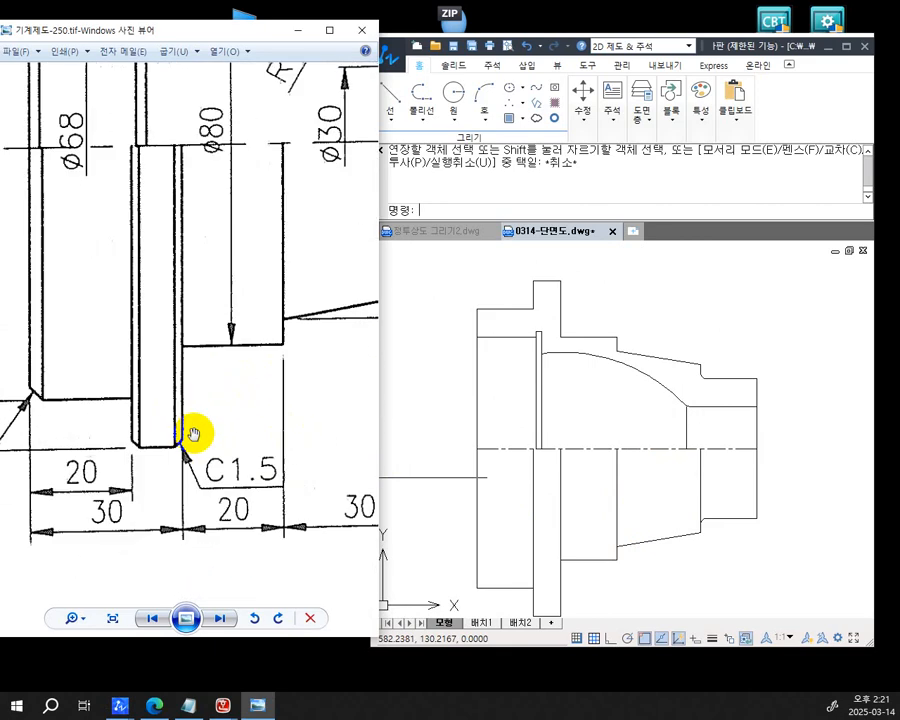
pyautogui.scroll(-1, 210, 405)
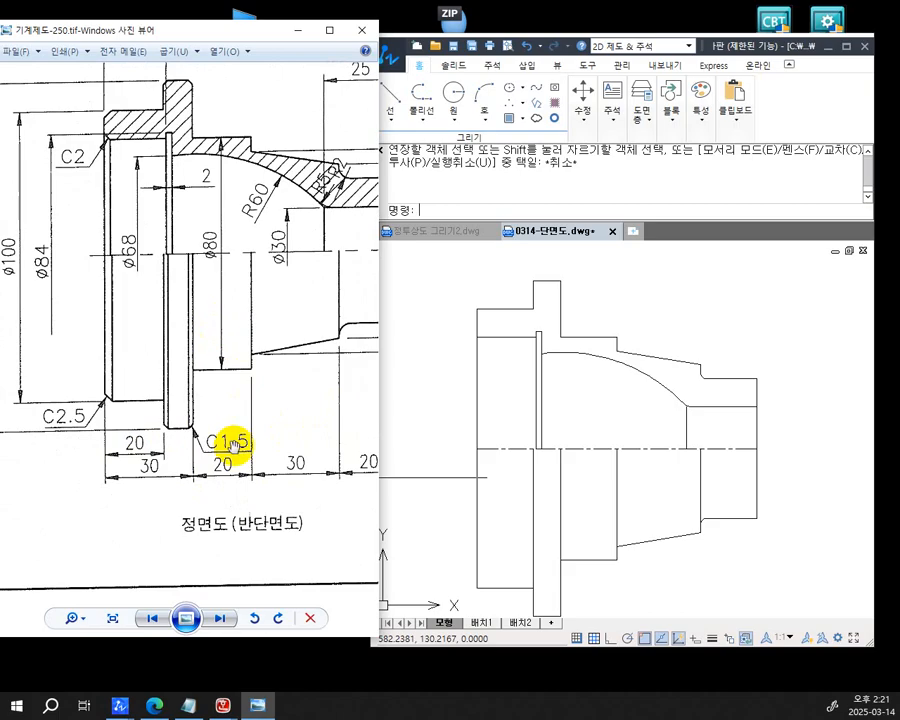
pyautogui.scroll(-1, 215, 327)
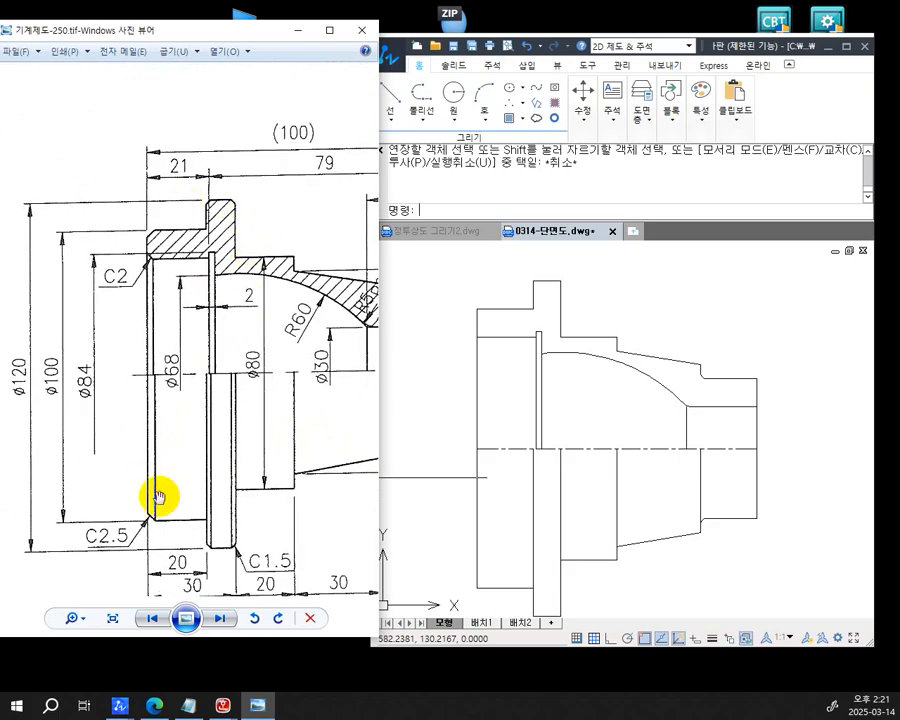
pyautogui.scroll(1, 203, 408)
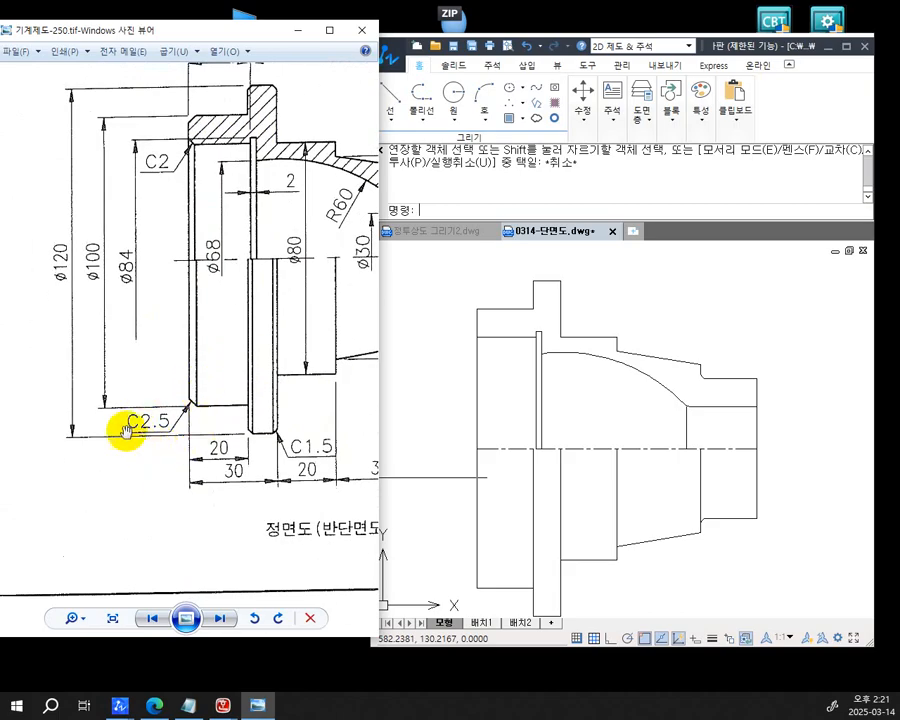
pyautogui.moveTo(287, 443); pyautogui.dragTo(31, 382)
pyautogui.moveTo(175, 348); pyautogui.dragTo(248, 540)
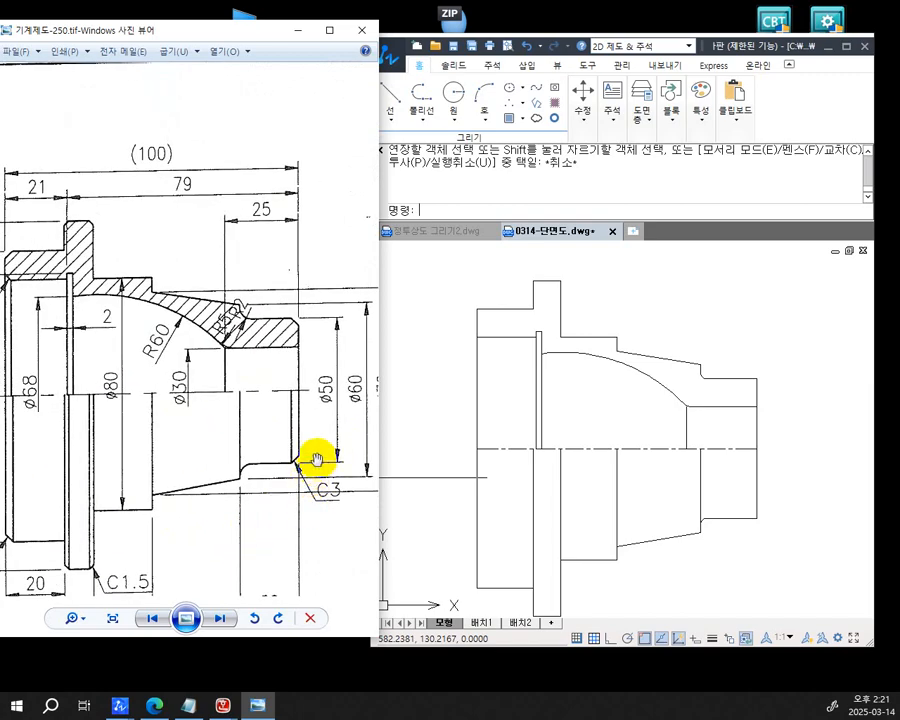
pyautogui.moveTo(315, 459); pyautogui.dragTo(267, 432)
pyautogui.scroll(2, 272, 424)
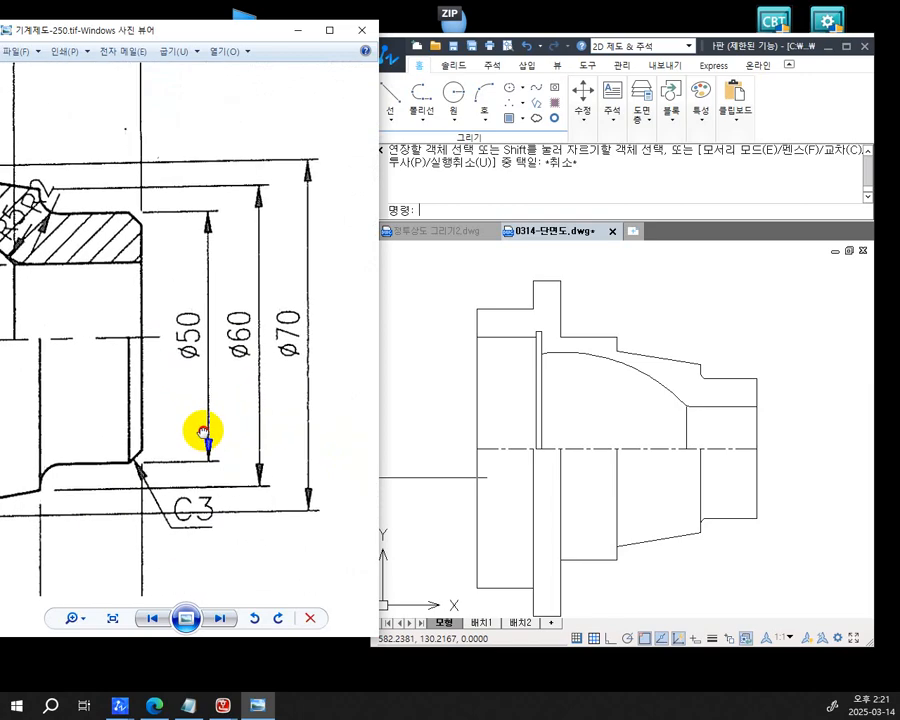
# Chamfer the upper outer corner of the 50 mm diameter end with both distances 3, using the Multiple option
pyautogui.click(637, 296)
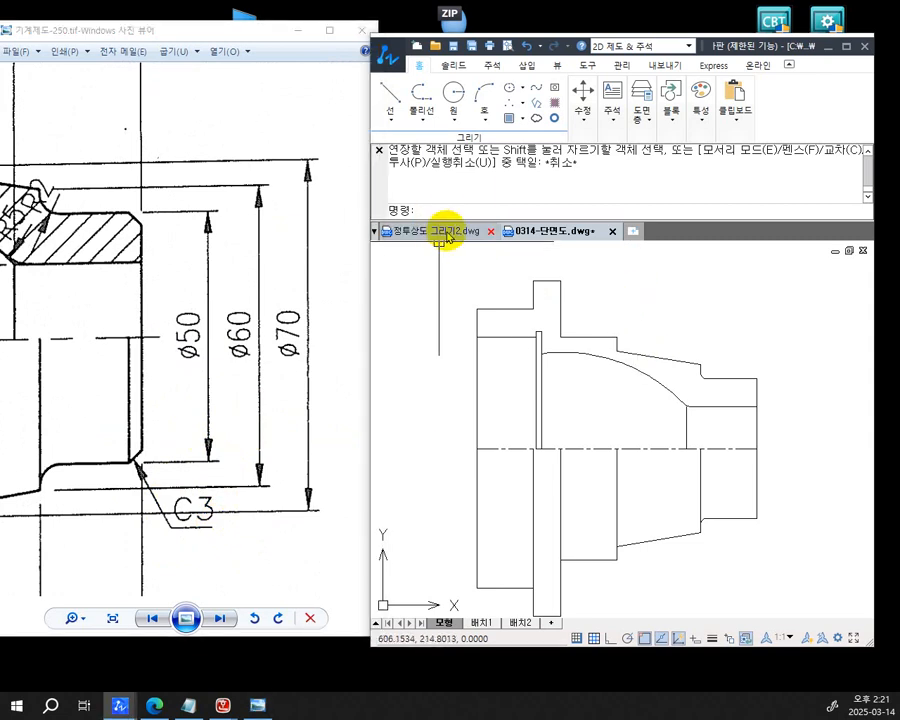
pyautogui.write('C')
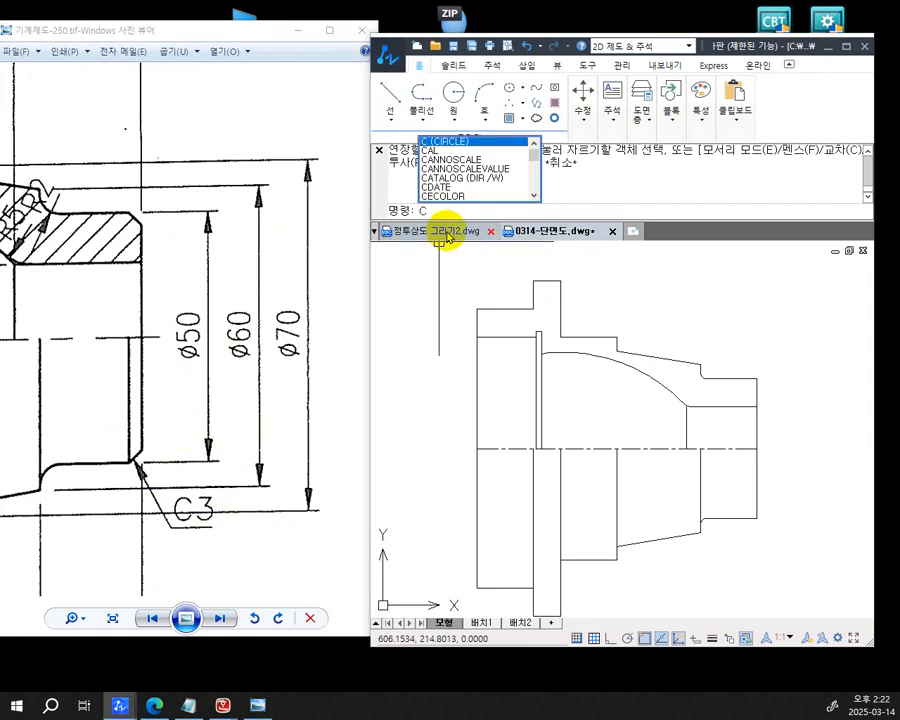
pyautogui.write('HA')
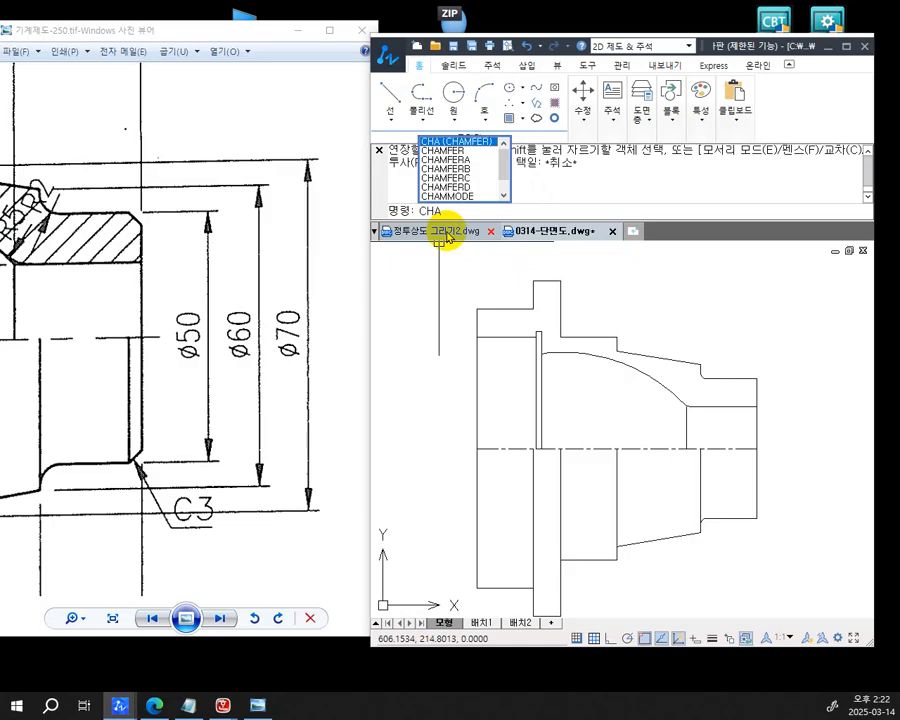
pyautogui.press('Return')
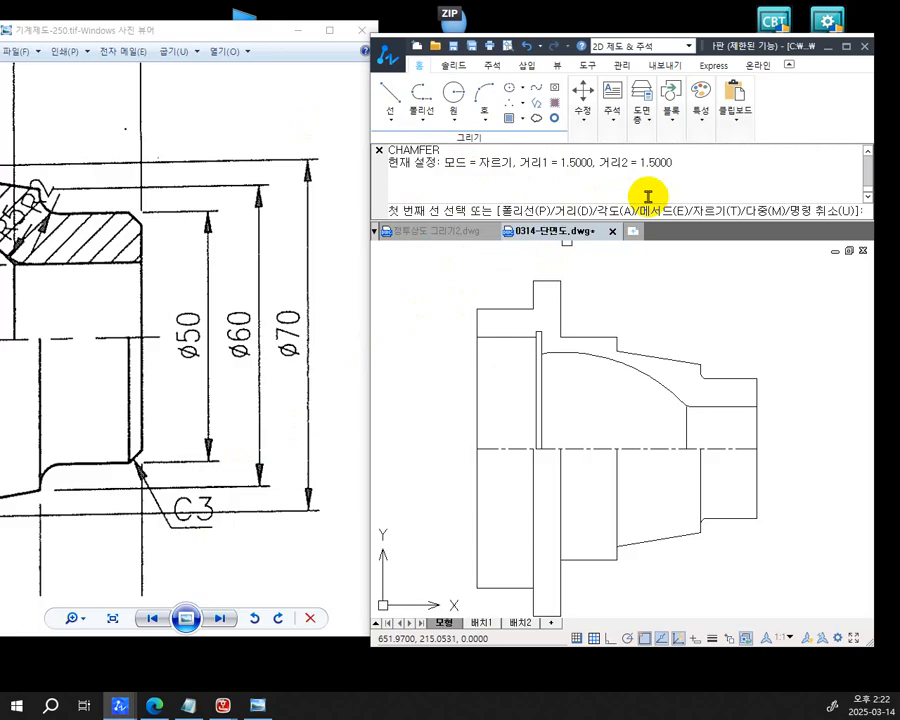
pyautogui.write('D')
pyautogui.press('Return')
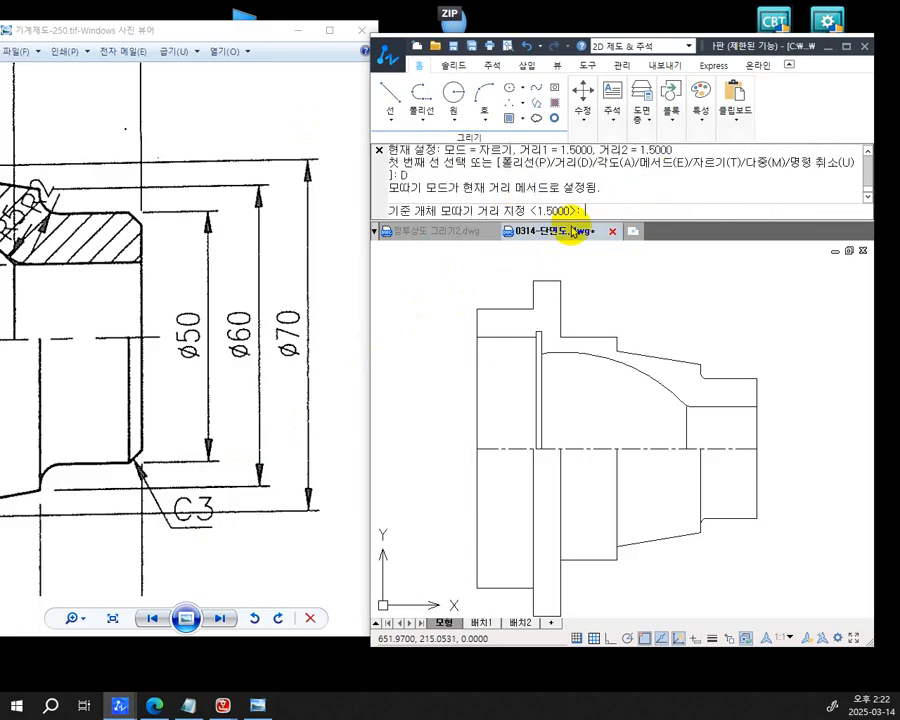
pyautogui.write('3')
pyautogui.press('Return')
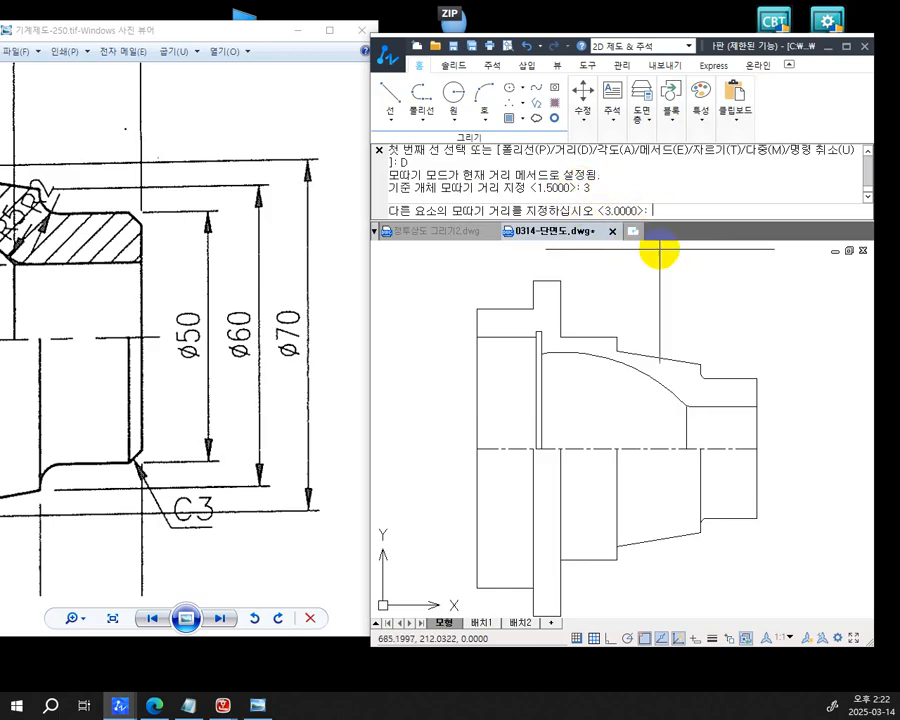
pyautogui.press('Return')
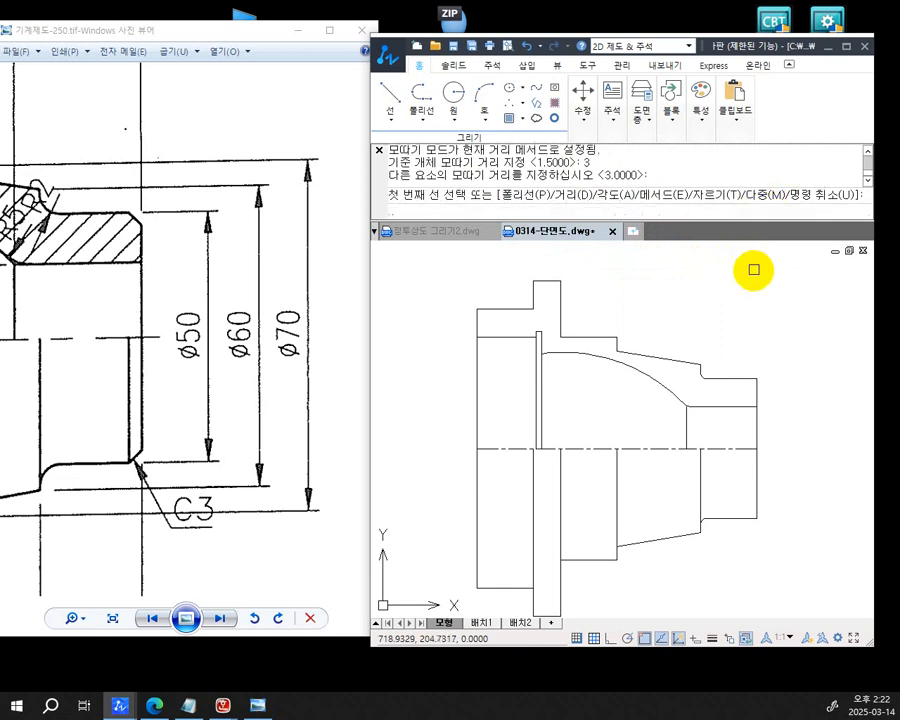
pyautogui.write('M')
pyautogui.press('Return')
pyautogui.scroll(4, 770, 395)
pyautogui.moveTo(782, 401); pyautogui.dragTo(695, 355, button='middle')
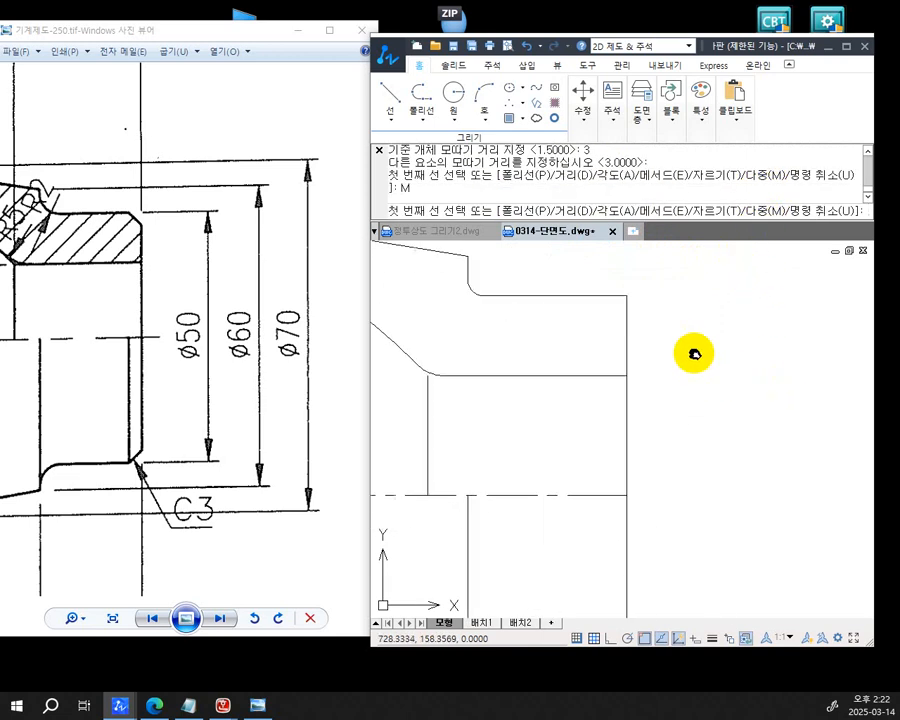
pyautogui.click(610, 308)
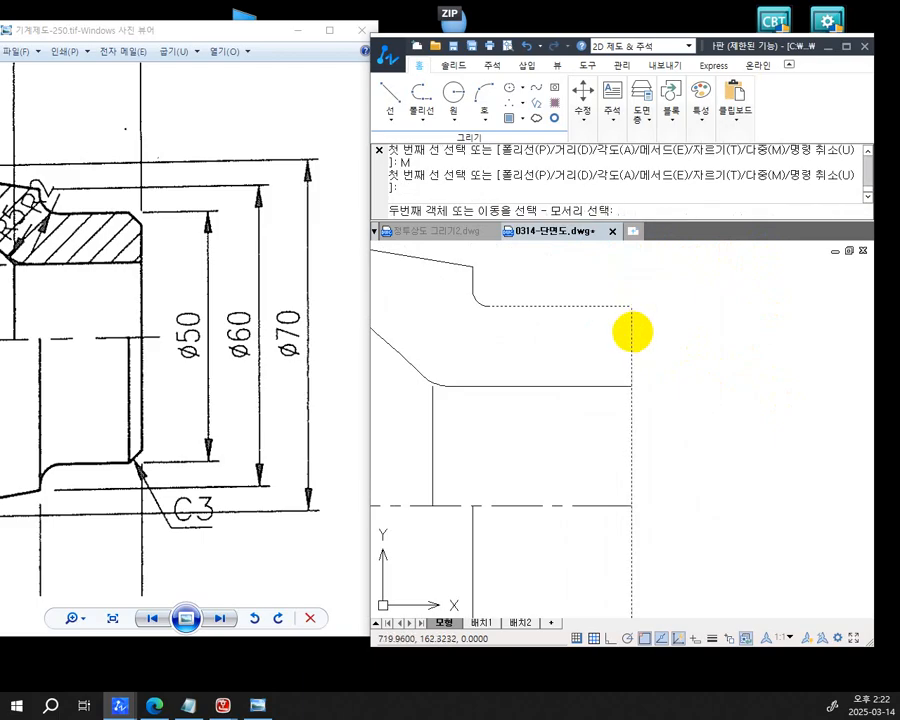
pyautogui.click(633, 334)
# Chamfer the matching lower outer corner of the 50 mm diameter end with the same 3 mm distances
pyautogui.scroll(-4, 677, 471)
pyautogui.scroll(-1, 679, 482)
pyautogui.moveTo(679, 482)
pyautogui.mouseDown(button='middle')
pyautogui.moveTo(653, 416)
pyautogui.moveTo(619, 392)
pyautogui.moveTo(657, 472)
pyautogui.mouseUp(button='middle')
pyautogui.scroll(2, 611, 440)
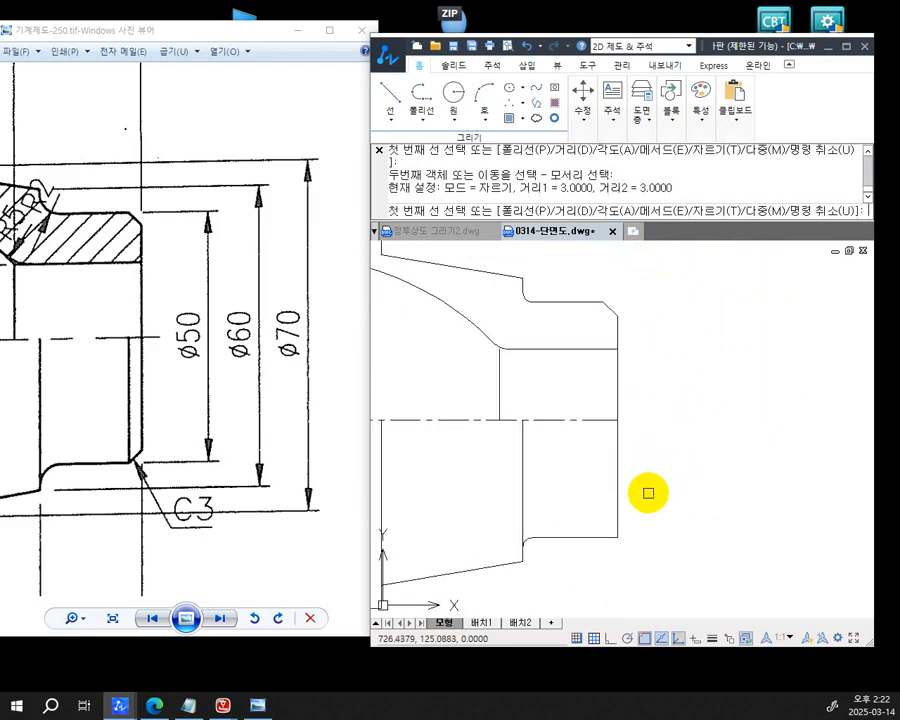
pyautogui.click(580, 537)
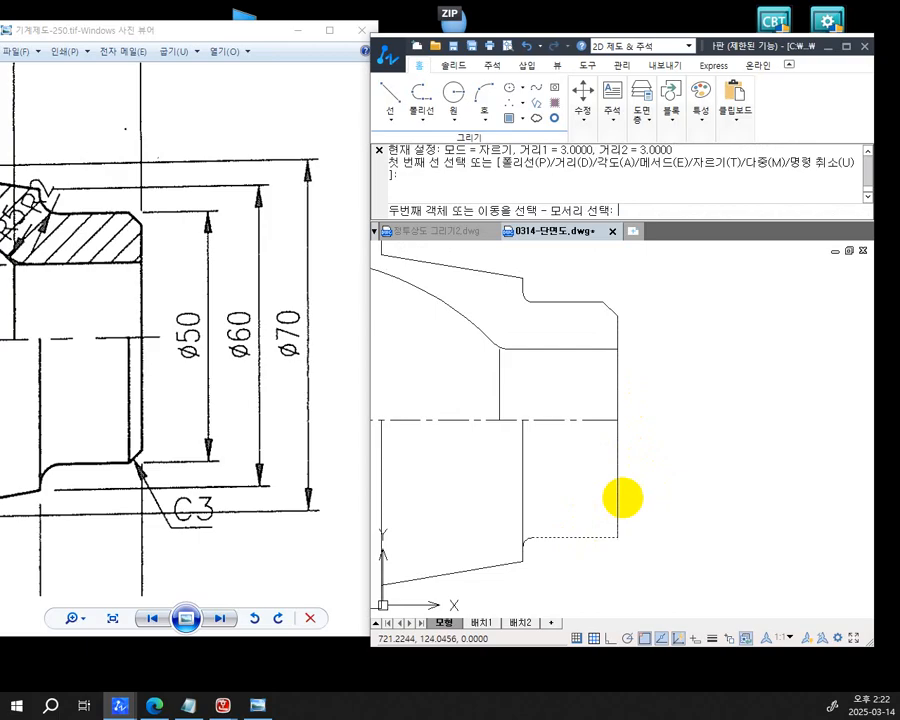
pyautogui.click(618, 503)
pyautogui.press('space')
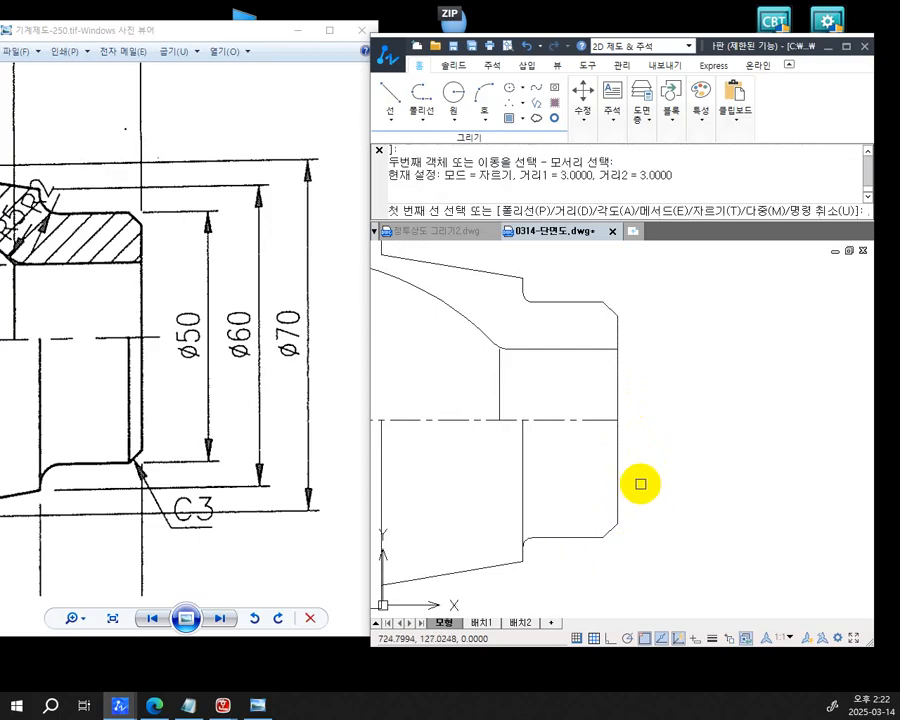
# Set both chamfer distances to 1.5, following the callout on the flange's lower corner in the reference drawing
pyautogui.moveTo(641, 484); pyautogui.dragTo(741, 454, button='middle')
pyautogui.scroll(-2, 729, 450)
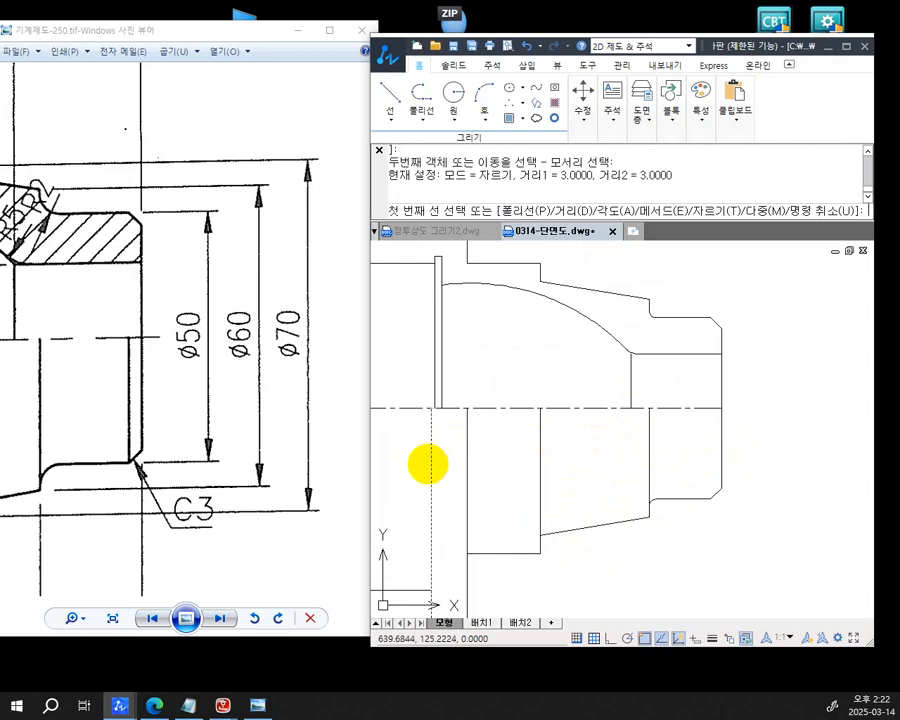
pyautogui.click(605, 420)
pyautogui.moveTo(489, 467); pyautogui.dragTo(679, 407, button='middle')
pyautogui.moveTo(94, 487); pyautogui.dragTo(389, 436)
pyautogui.moveTo(125, 492)
pyautogui.mouseDown()
pyautogui.moveTo(275, 452)
pyautogui.moveTo(251, 472)
pyautogui.moveTo(146, 459)
pyautogui.mouseUp()
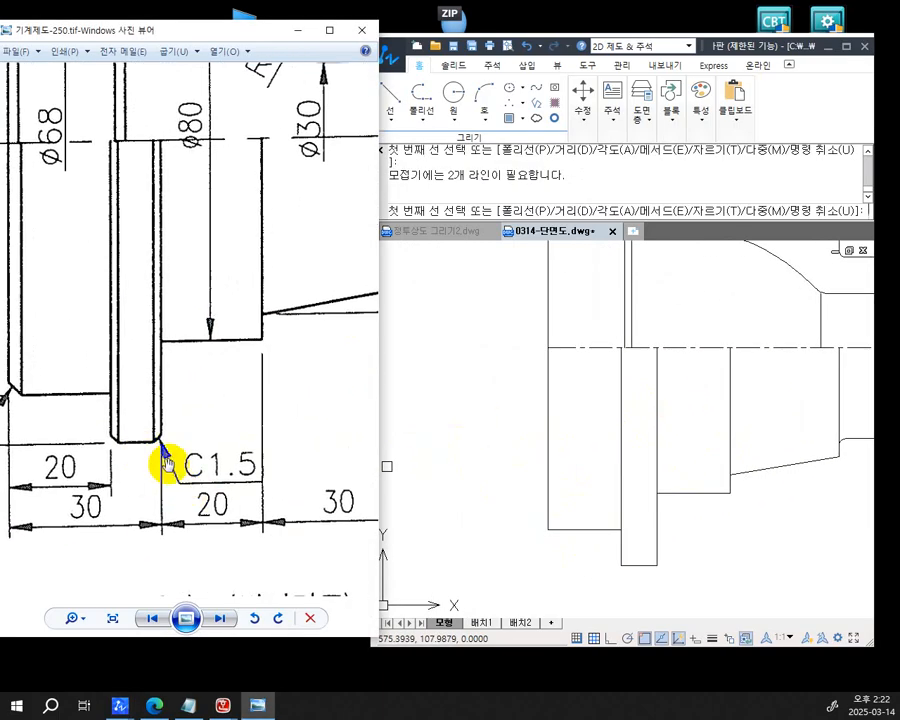
pyautogui.click(609, 181)
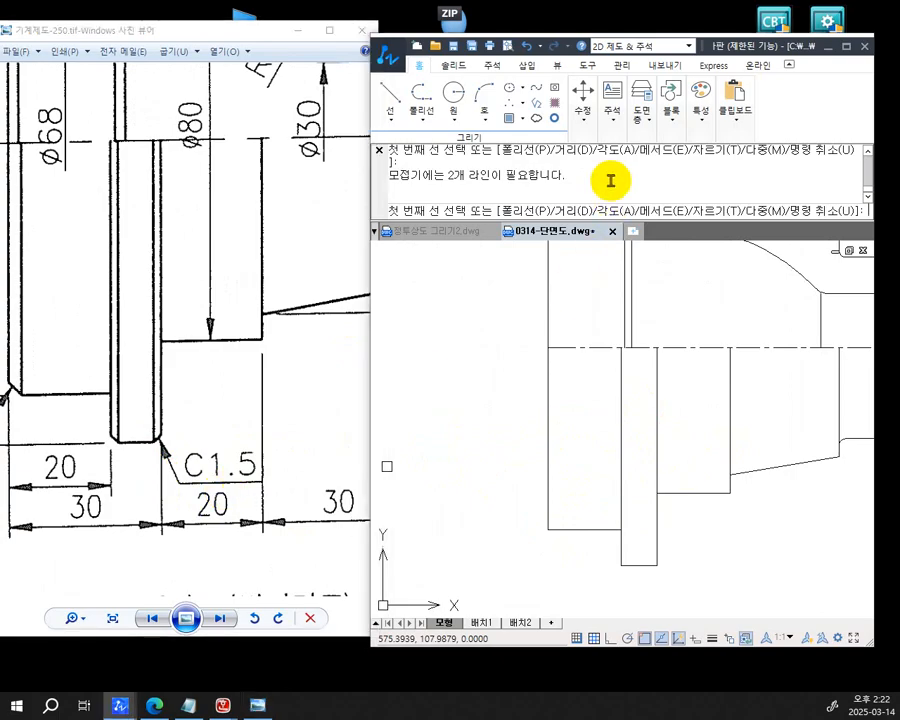
pyautogui.write('D')
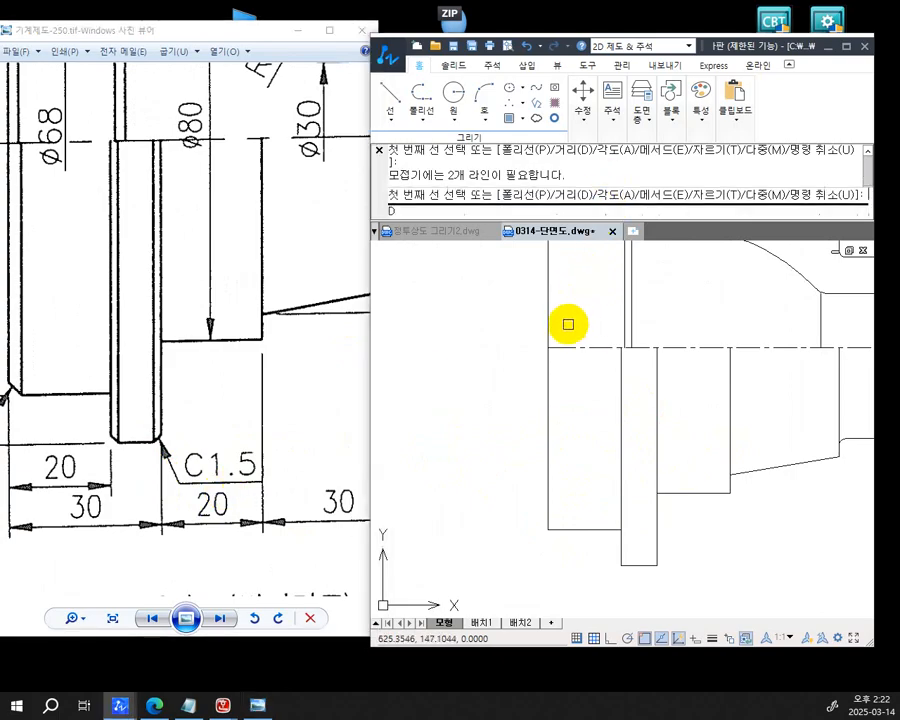
pyautogui.press('Return')
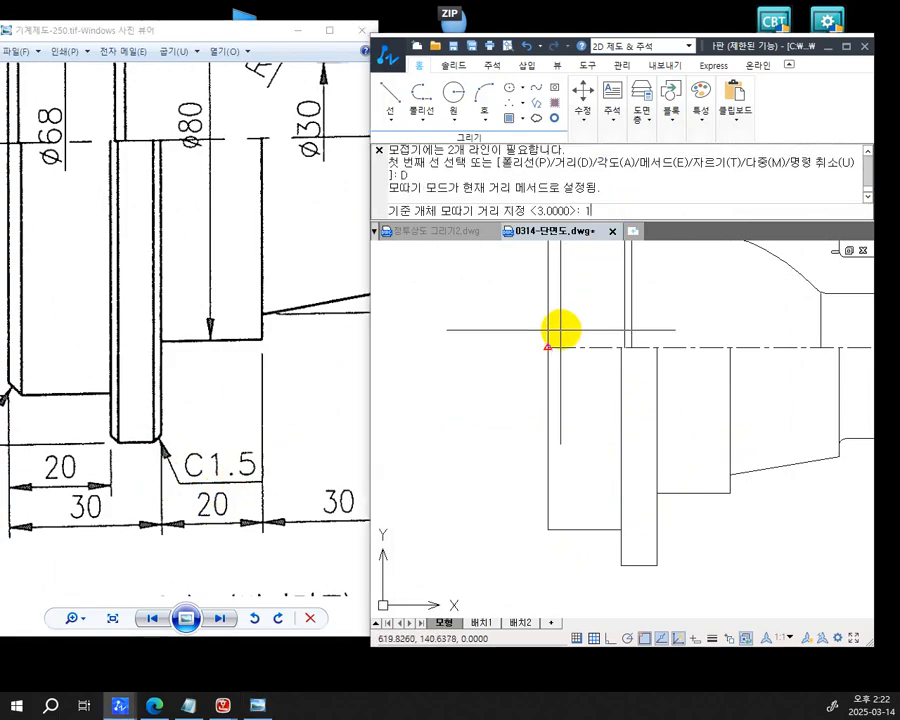
pyautogui.write('1.5')
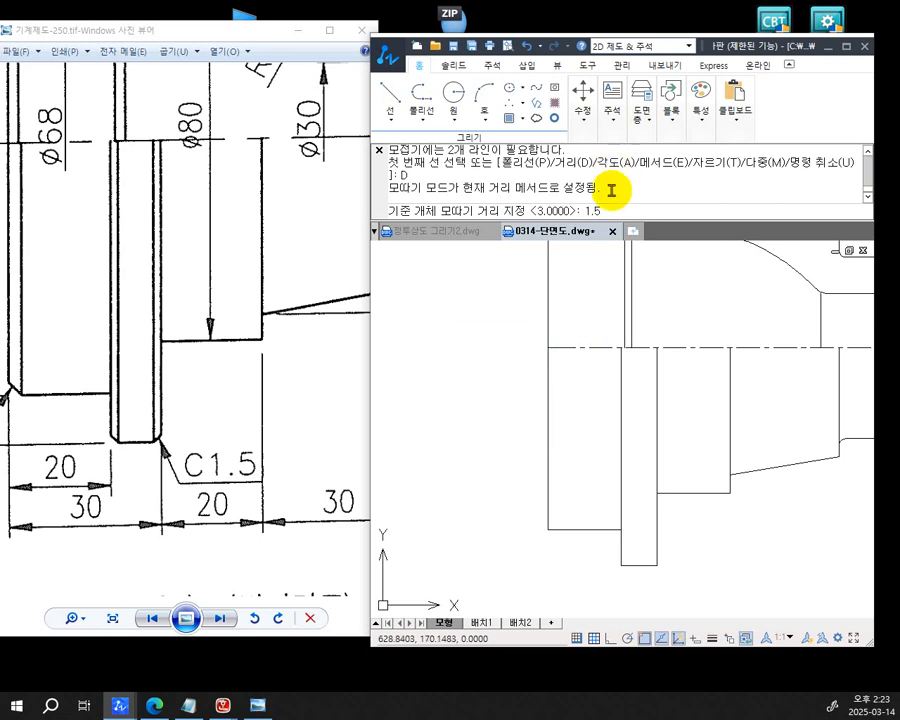
pyautogui.press('Return')
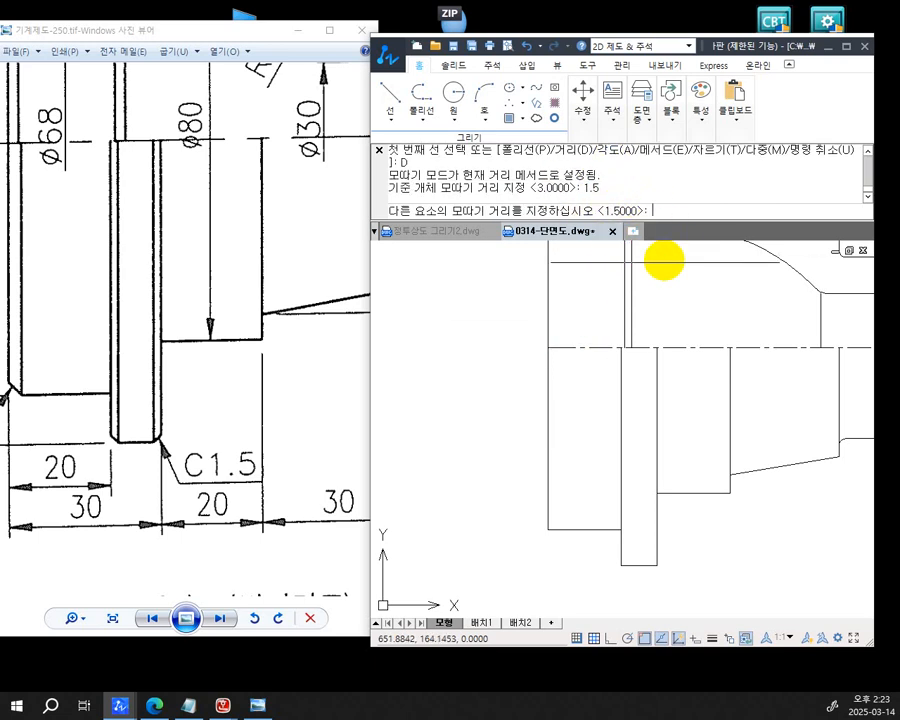
pyautogui.press('Return')
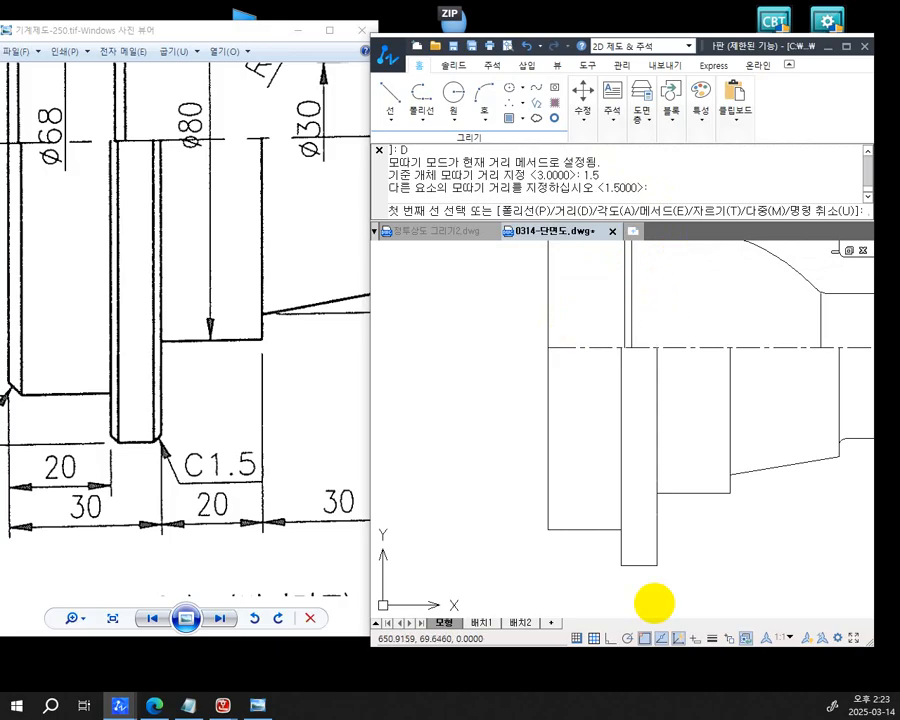
# Chamfer both lower outer corners of the flange with the 1.5 mm distances
pyautogui.scroll(4, 658, 566)
pyautogui.scroll(1, 612, 565)
pyautogui.moveTo(604, 576); pyautogui.dragTo(624, 484, button='middle')
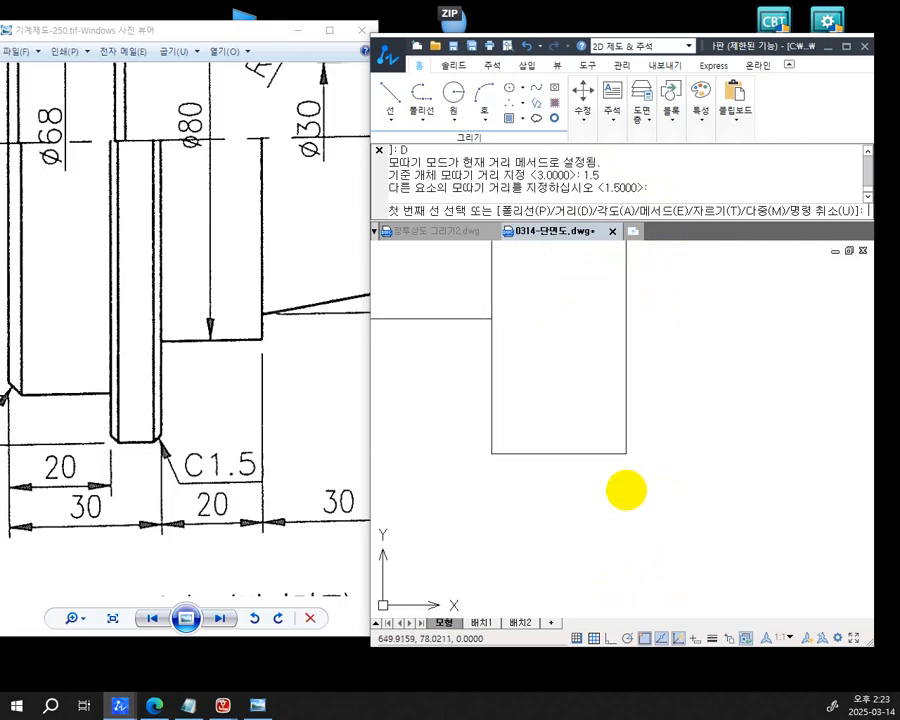
pyautogui.click(624, 413)
pyautogui.click(611, 453)
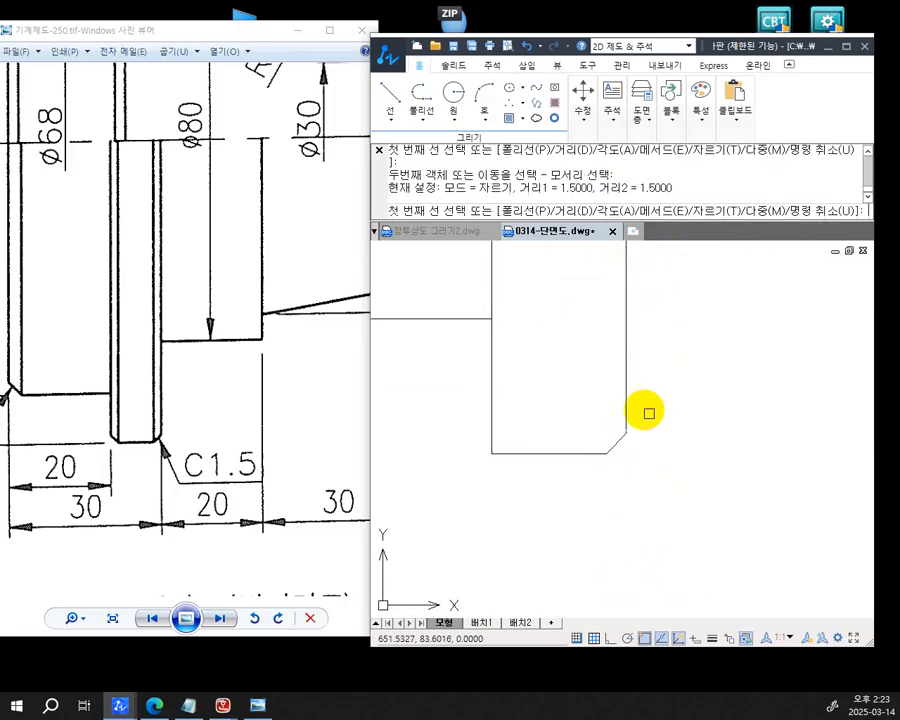
pyautogui.click(518, 453)
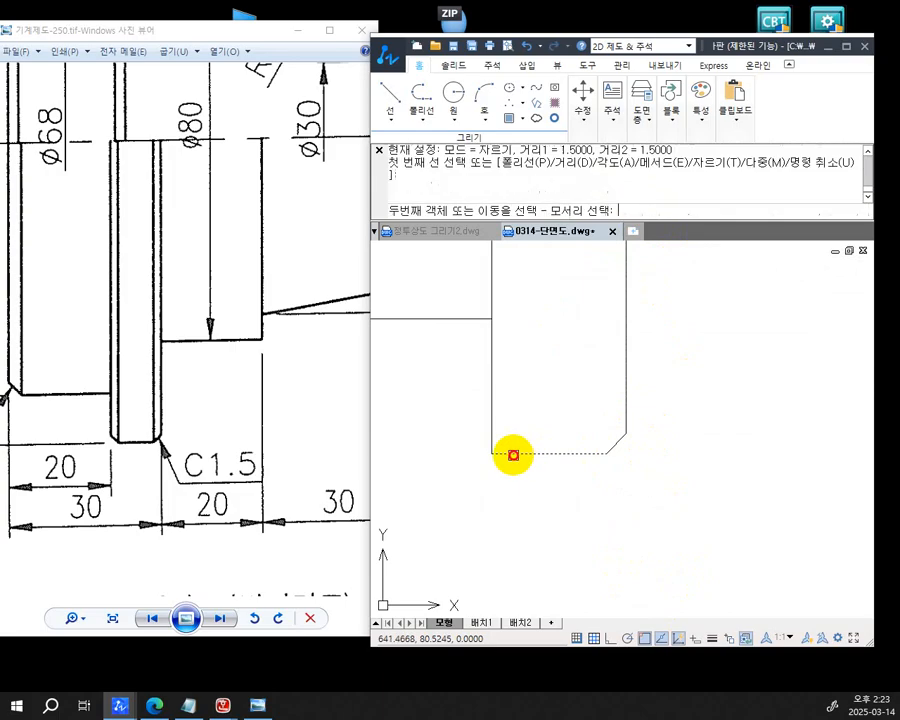
pyautogui.click(492, 402)
pyautogui.scroll(-3, 534, 410)
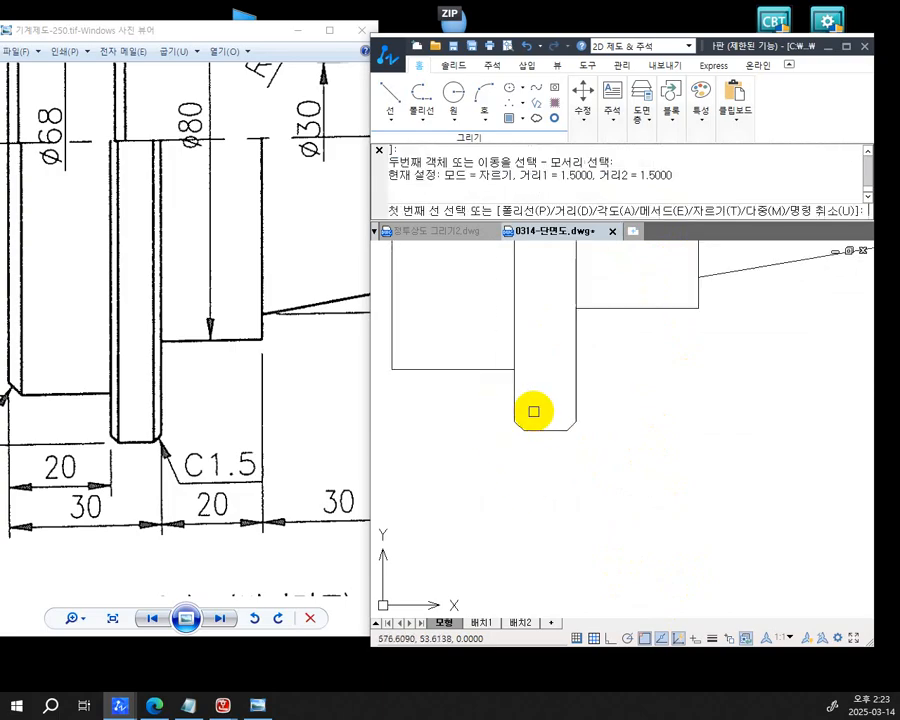
# Chamfer both upper outer corners of the flange with the same 1.5 mm distances, checking them against the reference drawing
pyautogui.moveTo(544, 358); pyautogui.dragTo(573, 583, button='middle')
pyautogui.scroll(-3, 585, 467)
pyautogui.moveTo(582, 408); pyautogui.dragTo(574, 548, button='middle')
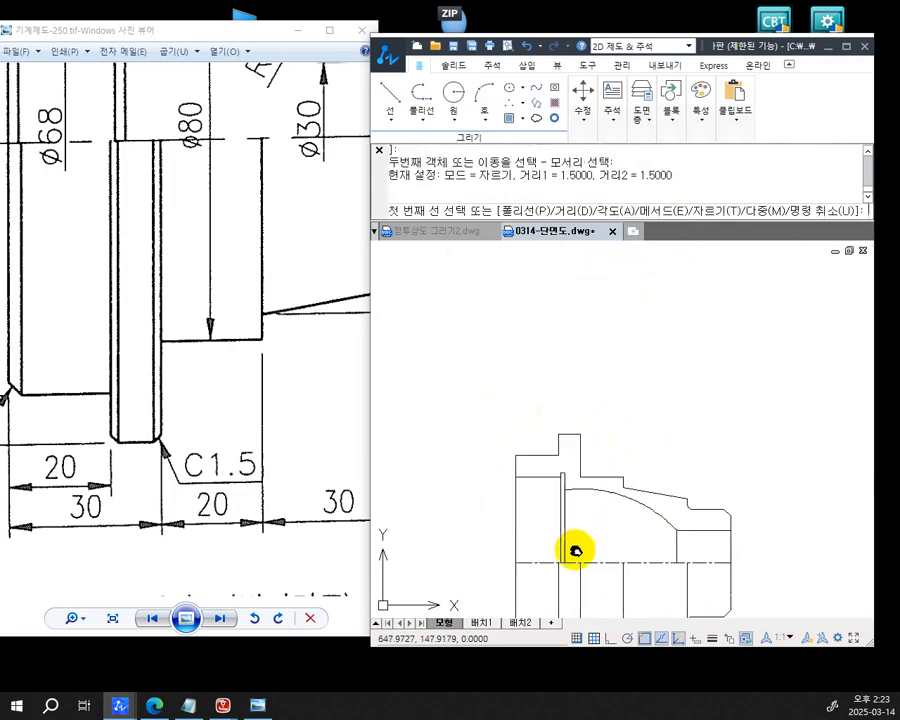
pyautogui.scroll(4, 585, 452)
pyautogui.moveTo(222, 195); pyautogui.dragTo(215, 549)
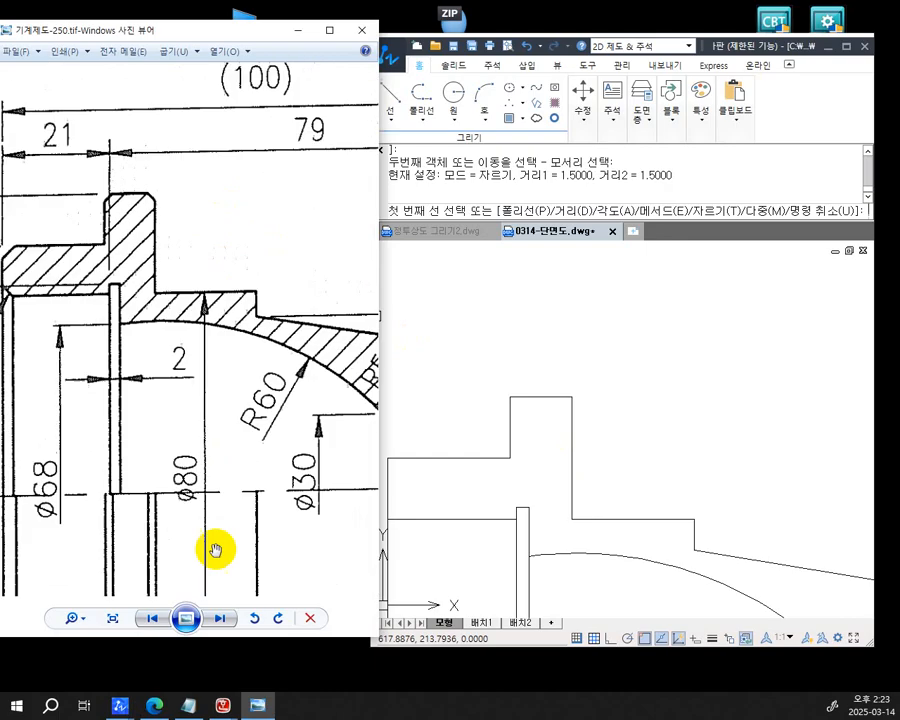
pyautogui.moveTo(163, 266)
pyautogui.mouseDown()
pyautogui.moveTo(177, 342)
pyautogui.moveTo(193, 329)
pyautogui.mouseUp()
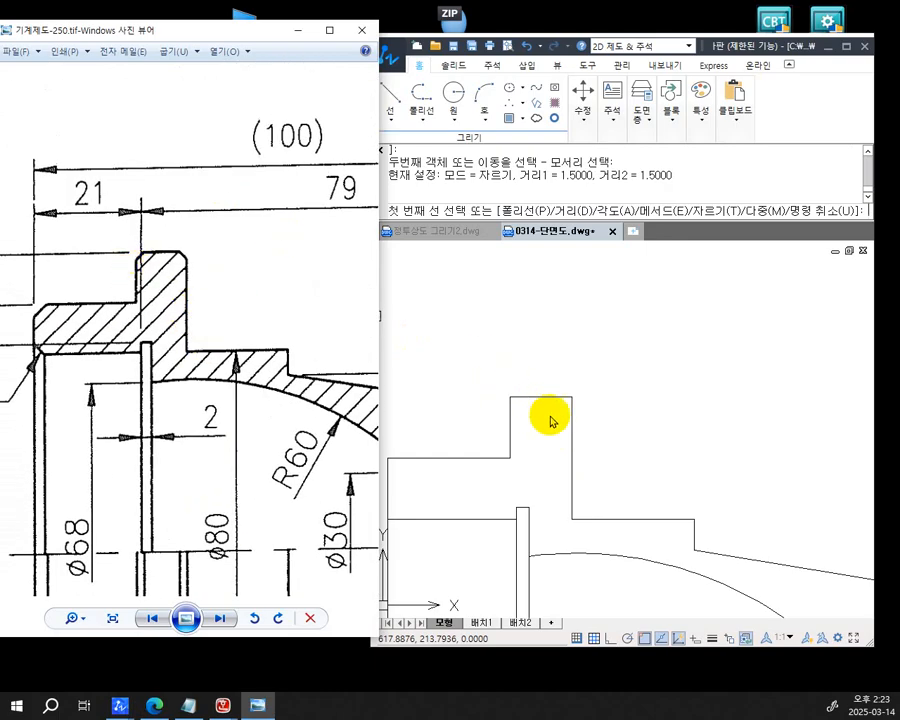
pyautogui.click(592, 374)
pyautogui.scroll(3, 525, 420)
pyautogui.scroll(2, 525, 420)
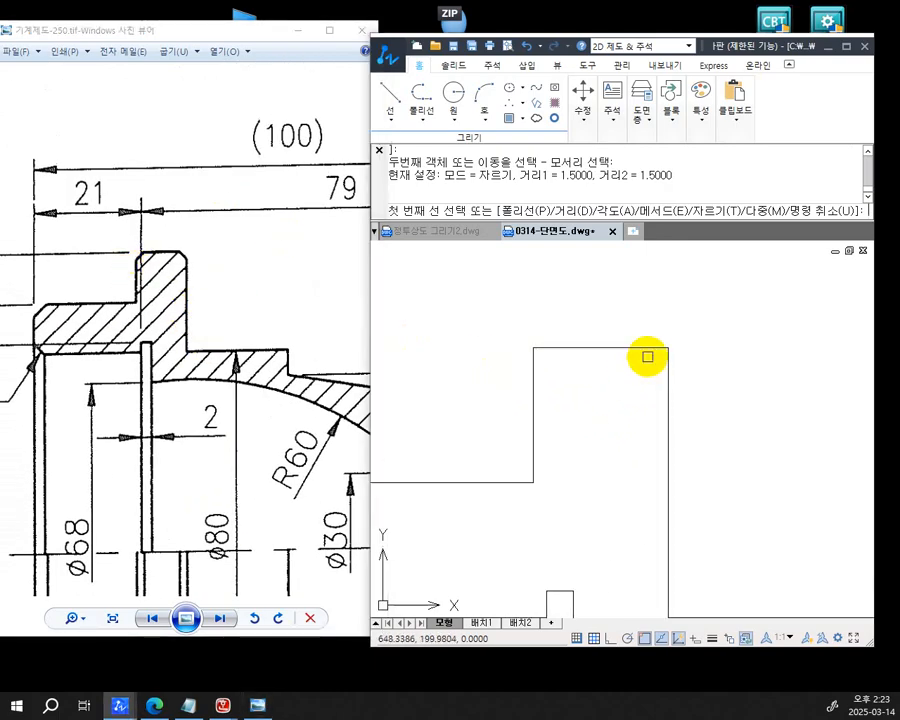
pyautogui.click(647, 346)
pyautogui.click(668, 378)
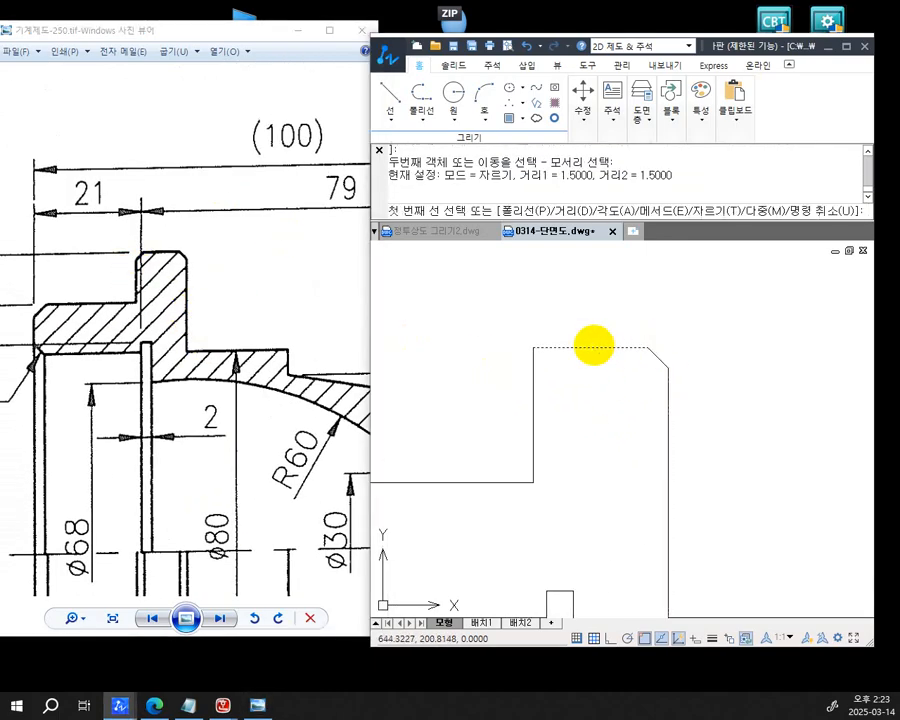
pyautogui.click(593, 347)
pyautogui.click(536, 388)
pyautogui.scroll(-5, 580, 450)
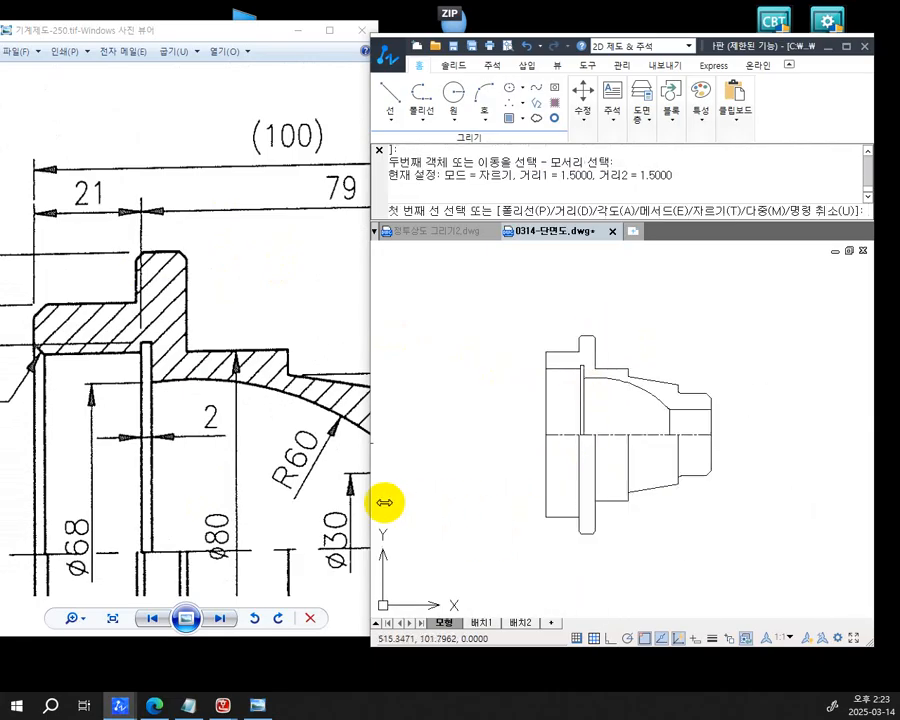
# Switch the chamfer to No Trim mode and set both distances to 2, following the bore corner's callout in the reference drawing
pyautogui.click(200, 336)
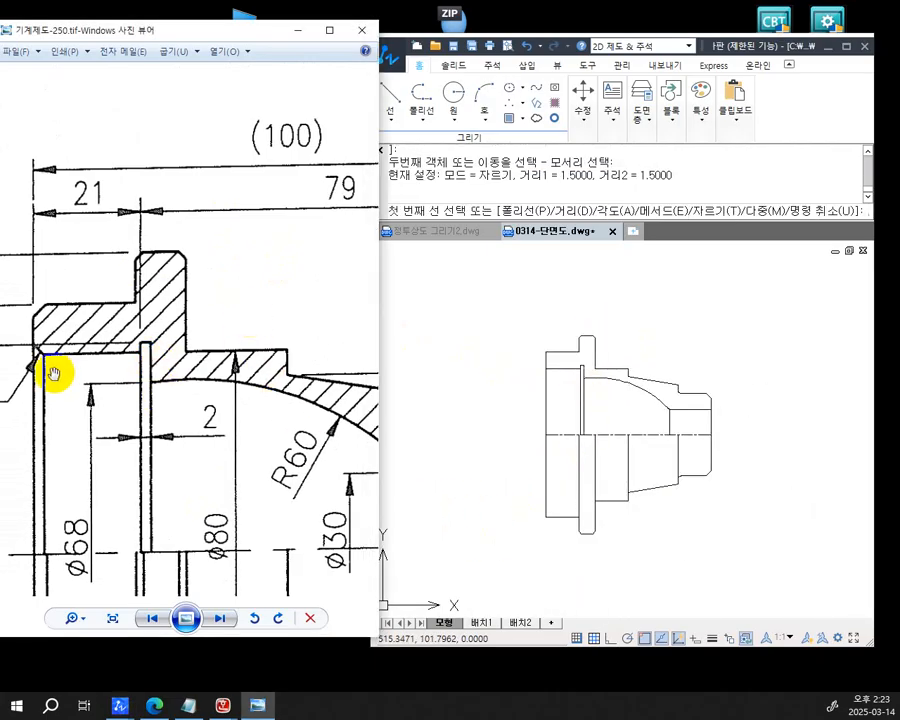
pyautogui.moveTo(53, 374)
pyautogui.mouseDown()
pyautogui.moveTo(185, 297)
pyautogui.moveTo(169, 268)
pyautogui.mouseUp()
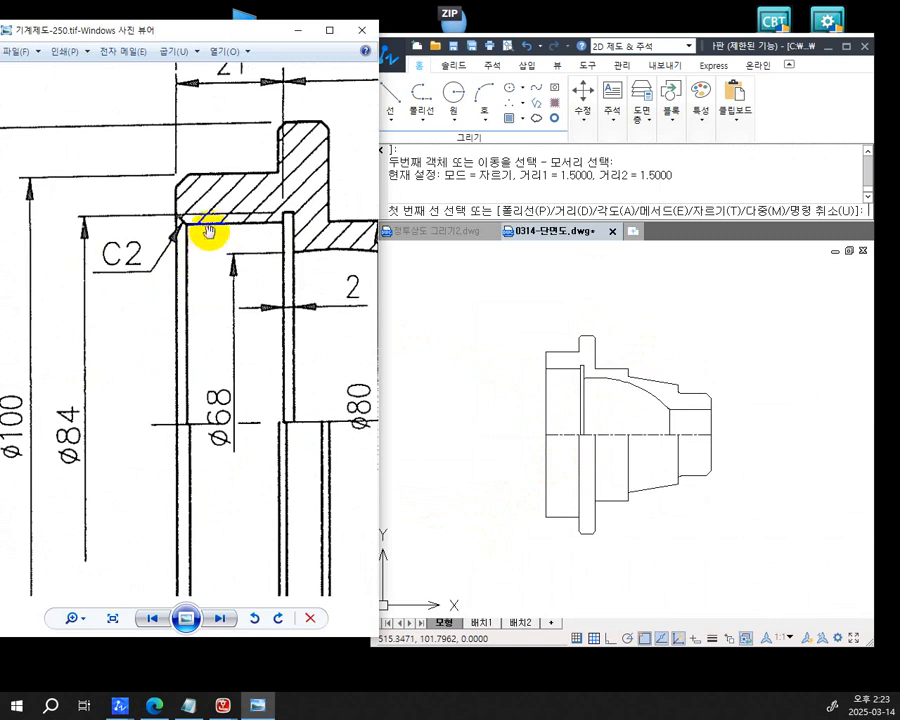
pyautogui.click(515, 345)
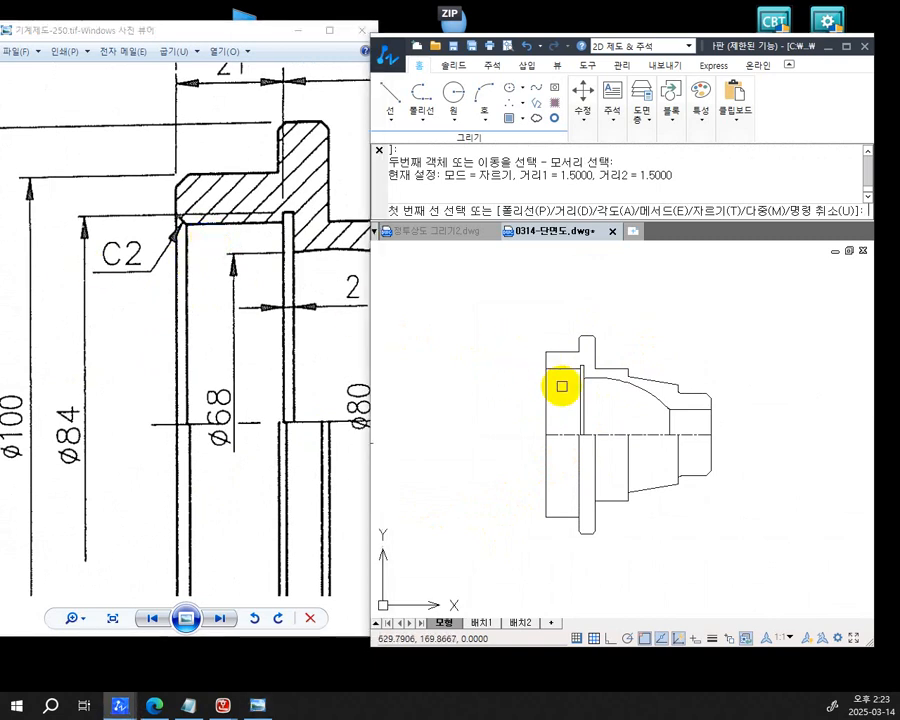
pyautogui.scroll(3, 562, 386)
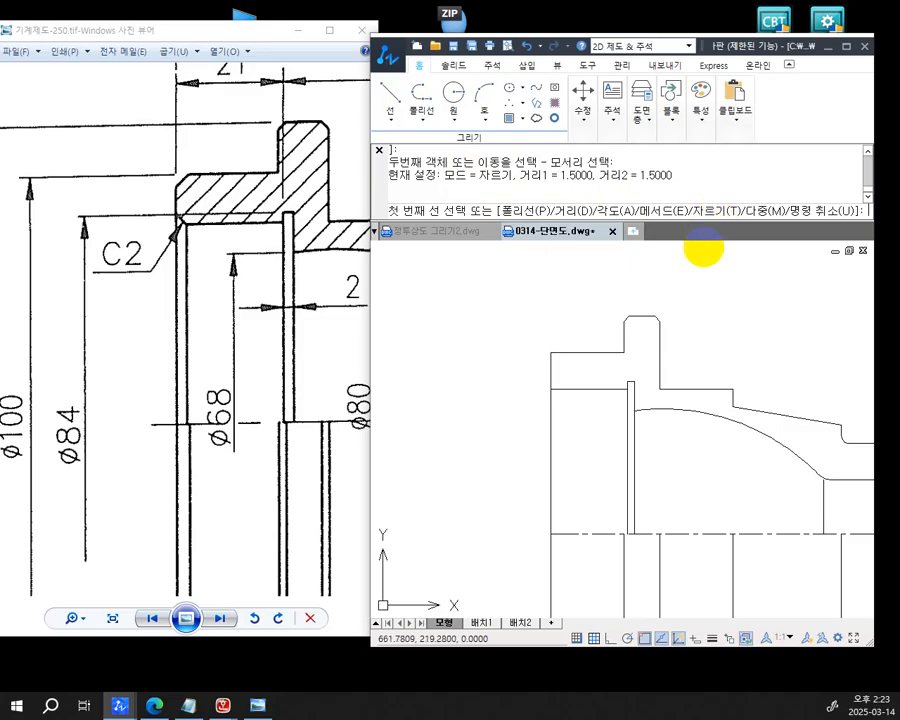
pyautogui.write('T')
pyautogui.press('Return')
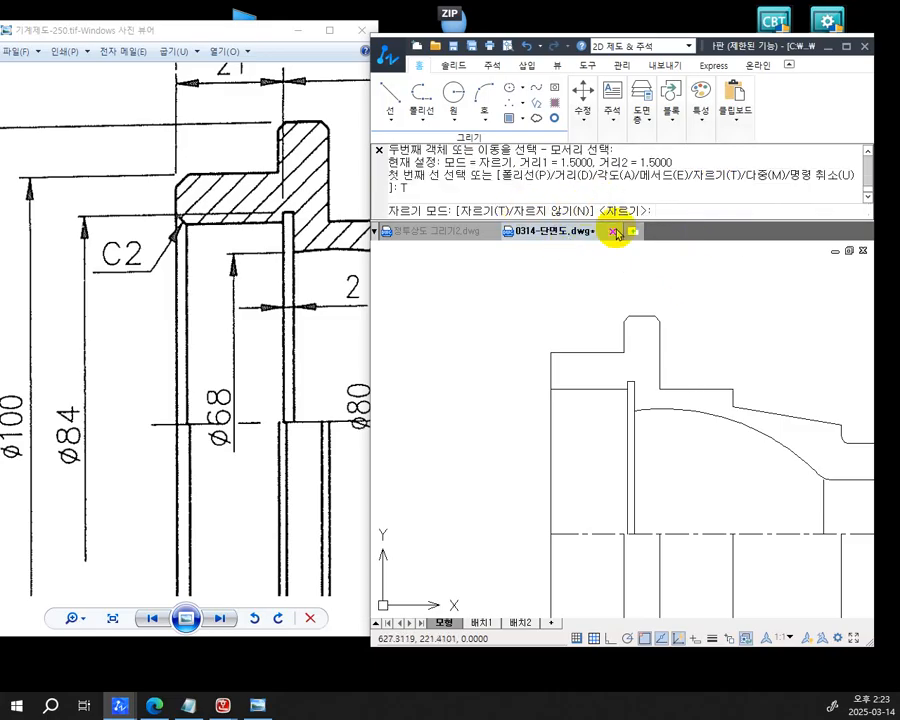
pyautogui.write('N')
pyautogui.press('Return')
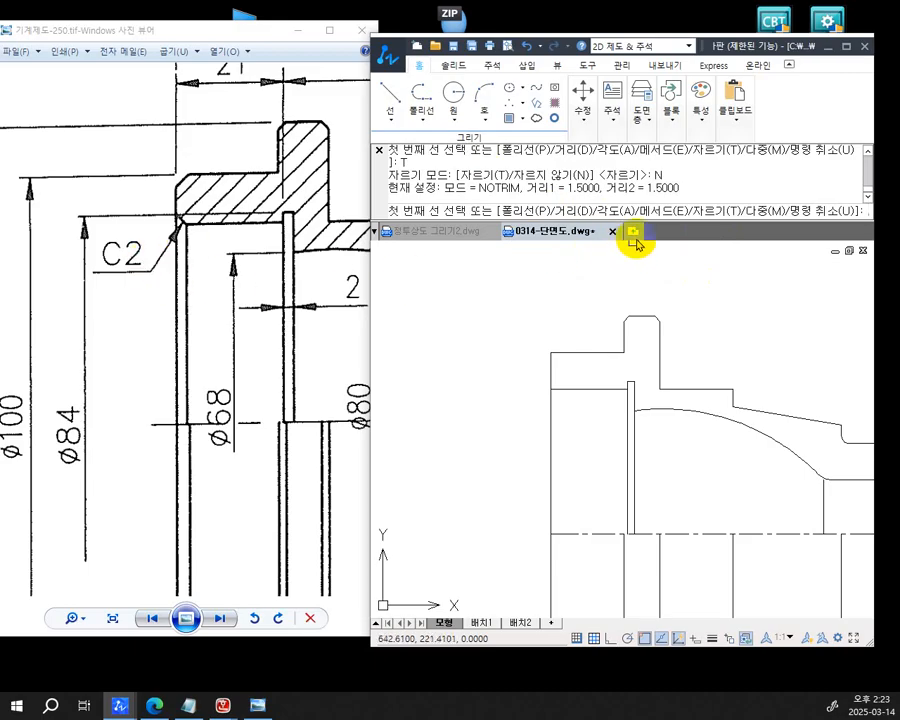
pyautogui.write('D')
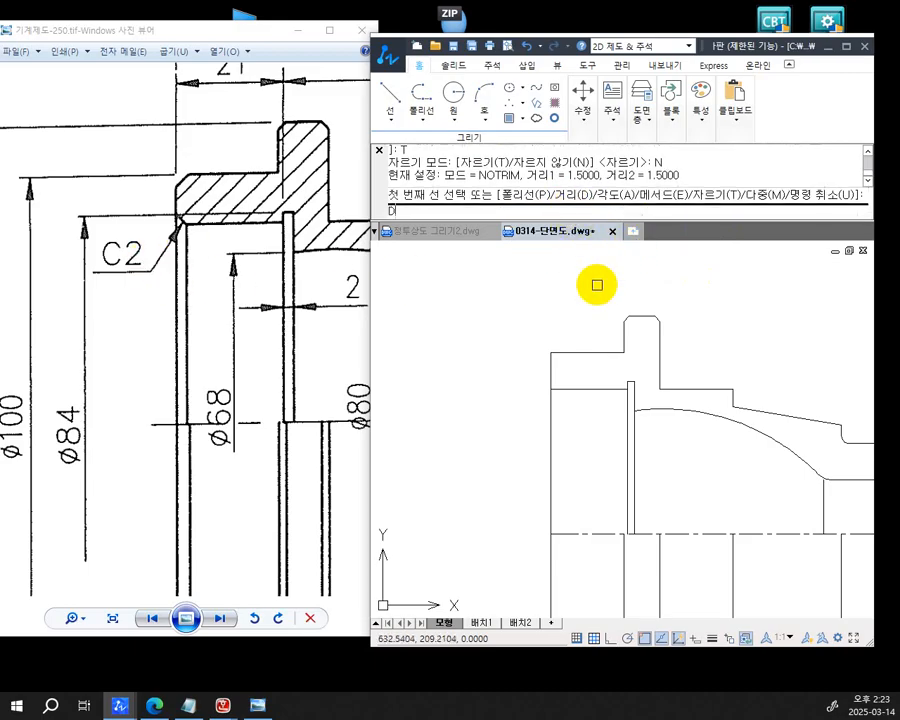
pyautogui.press('Return')
pyautogui.press('Return')
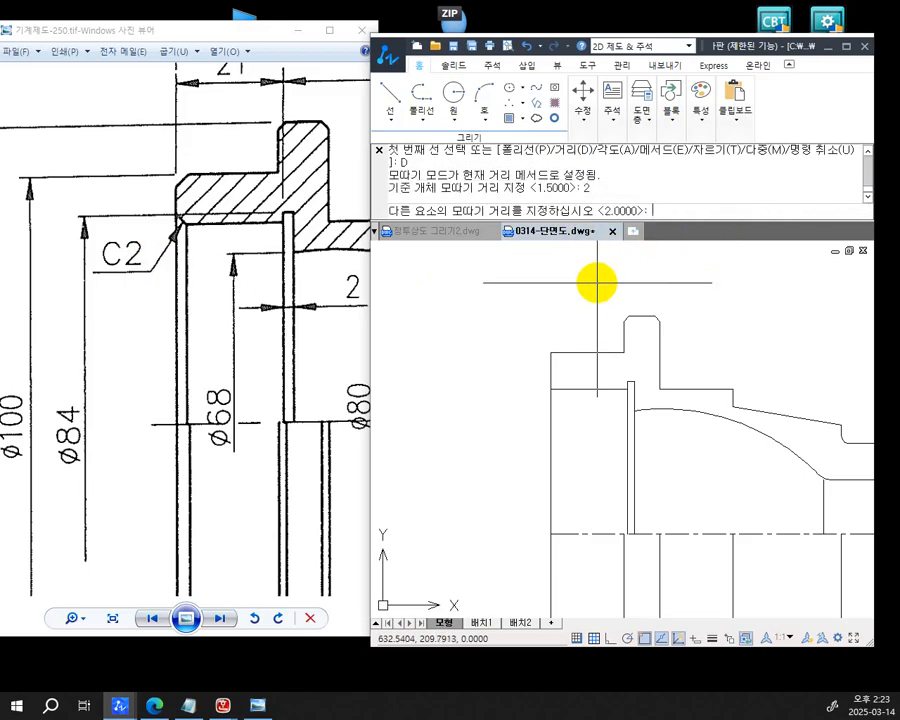
pyautogui.press('Return')
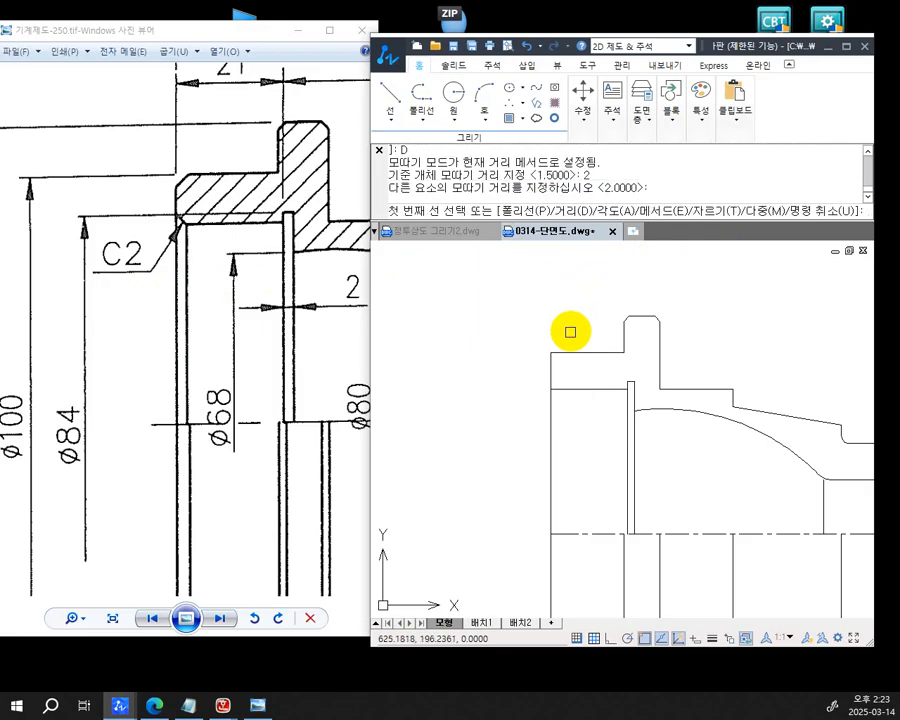
# Chamfer the upper corner where the 84 mm bore meets the end face with 2 mm distances, without trimming
pyautogui.scroll(3, 563, 378)
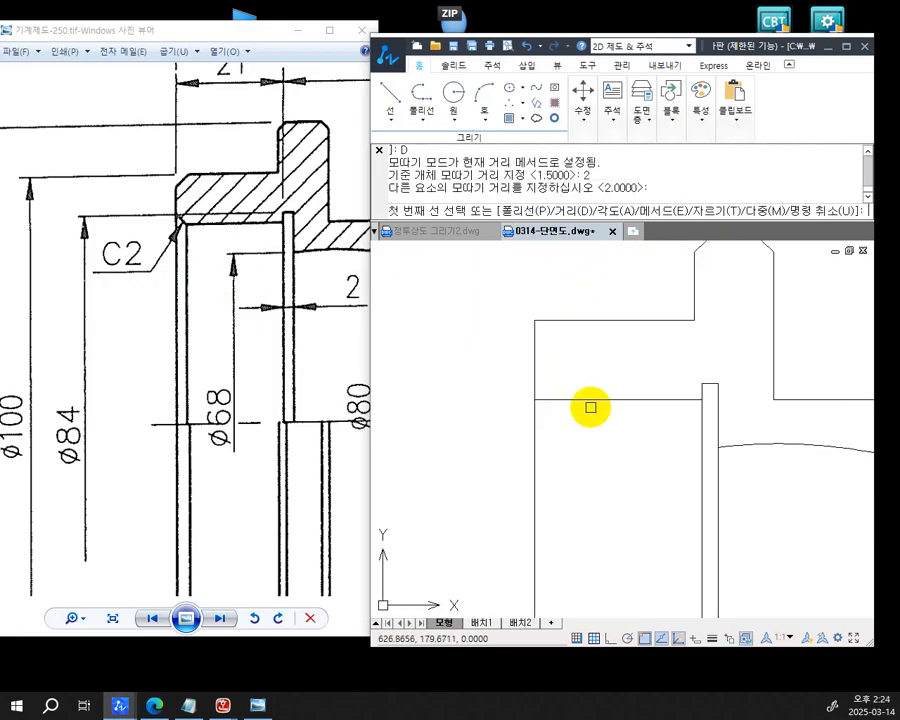
pyautogui.scroll(3, 633, 383)
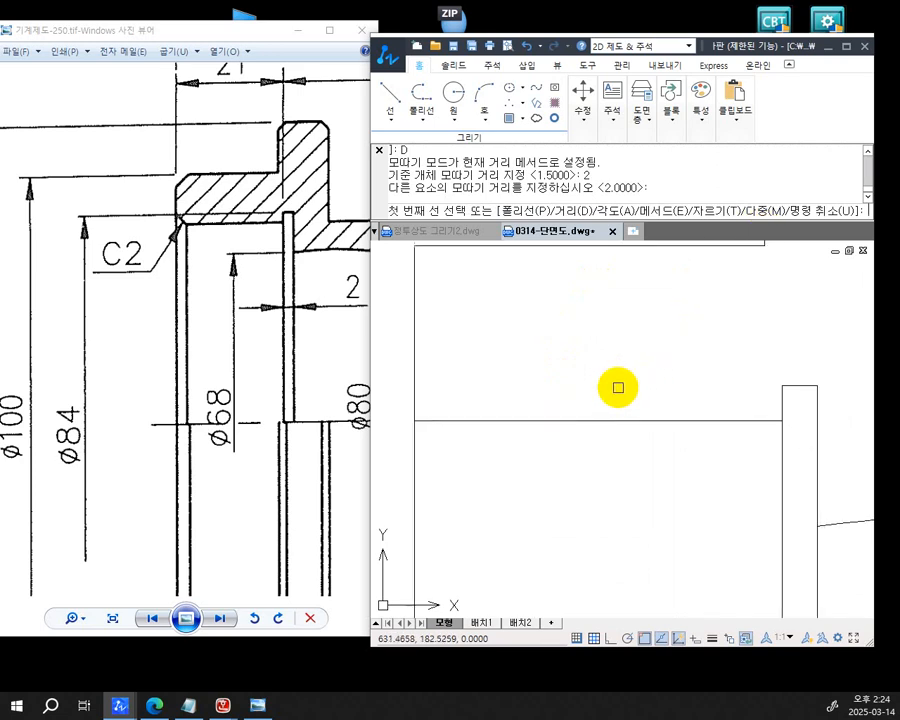
pyautogui.moveTo(541, 381)
pyautogui.mouseDown(button='middle')
pyautogui.moveTo(623, 418)
pyautogui.moveTo(659, 414)
pyautogui.mouseUp(button='middle')
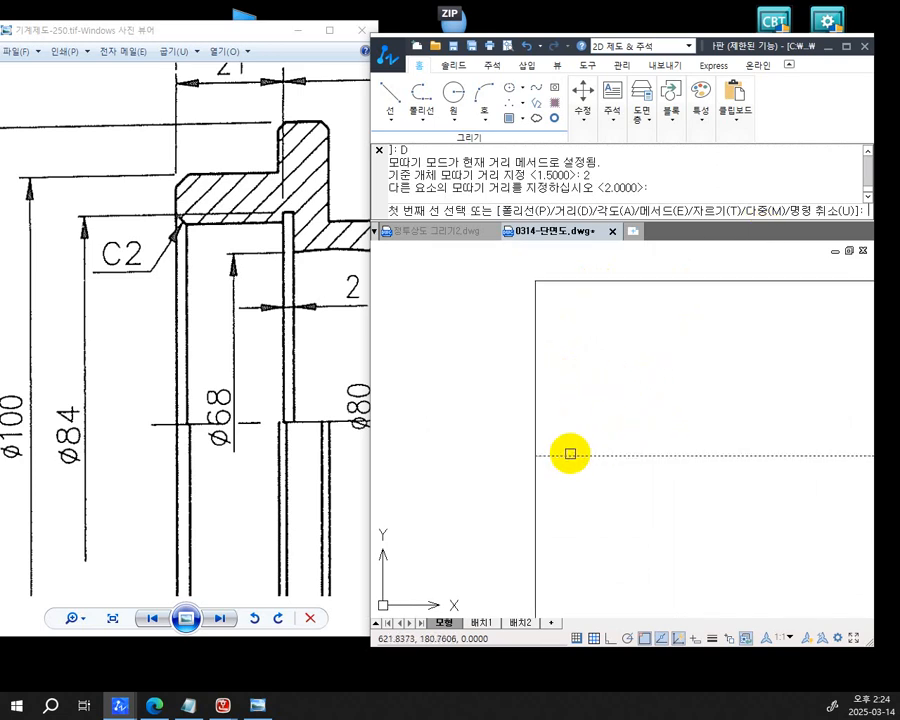
pyautogui.click(570, 454)
pyautogui.click(536, 409)
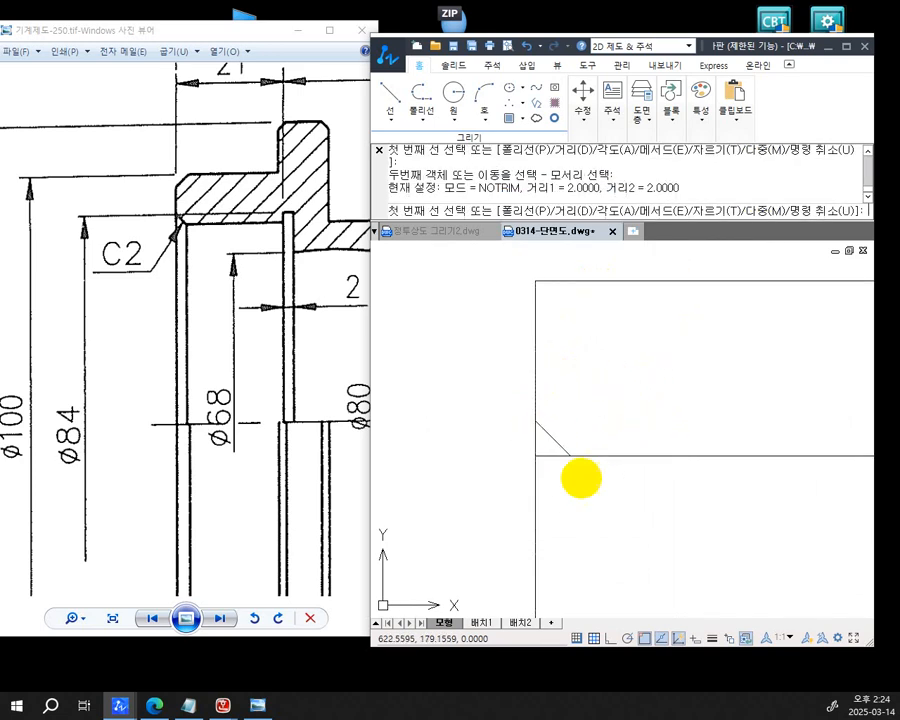
pyautogui.scroll(-5, 545, 445)
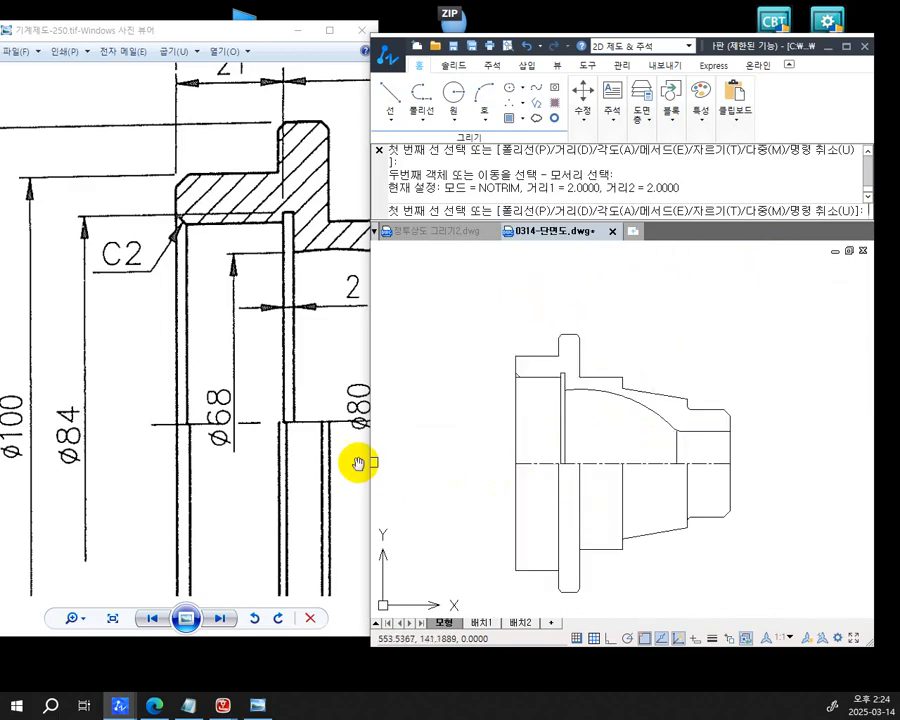
# Switch the chamfer back to Trim mode and set both distances to 2.5, following the C2.5 callout in the reference drawing
pyautogui.moveTo(318, 440)
pyautogui.mouseDown()
pyautogui.moveTo(261, 398)
pyautogui.moveTo(263, 296)
pyautogui.moveTo(314, 298)
pyautogui.moveTo(310, 352)
pyautogui.moveTo(315, 313)
pyautogui.mouseUp()
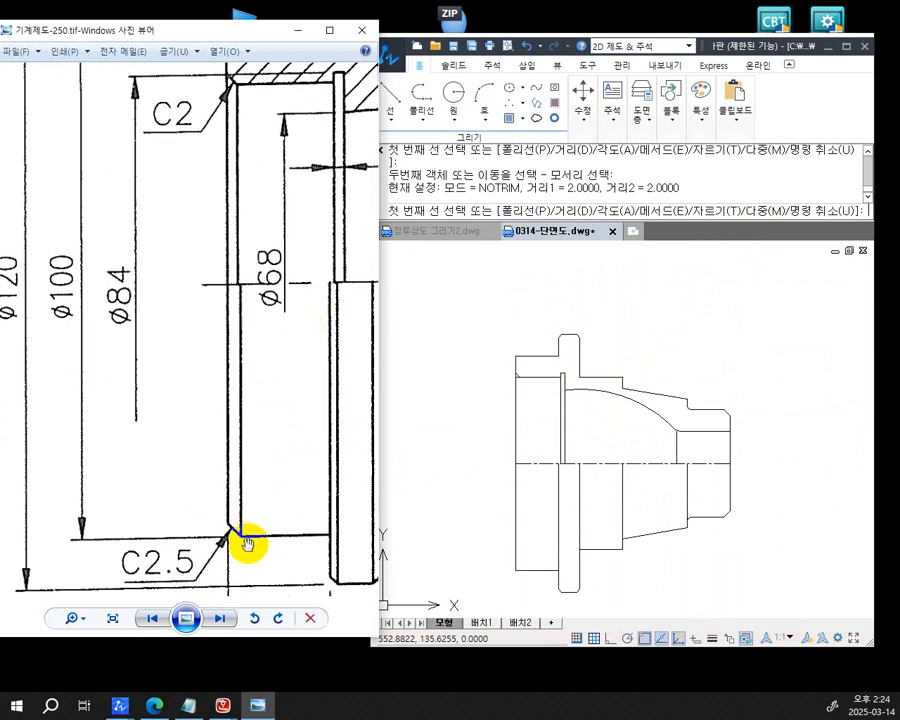
pyautogui.moveTo(250, 426)
pyautogui.mouseDown()
pyautogui.moveTo(249, 547)
pyautogui.moveTo(249, 522)
pyautogui.mouseUp()
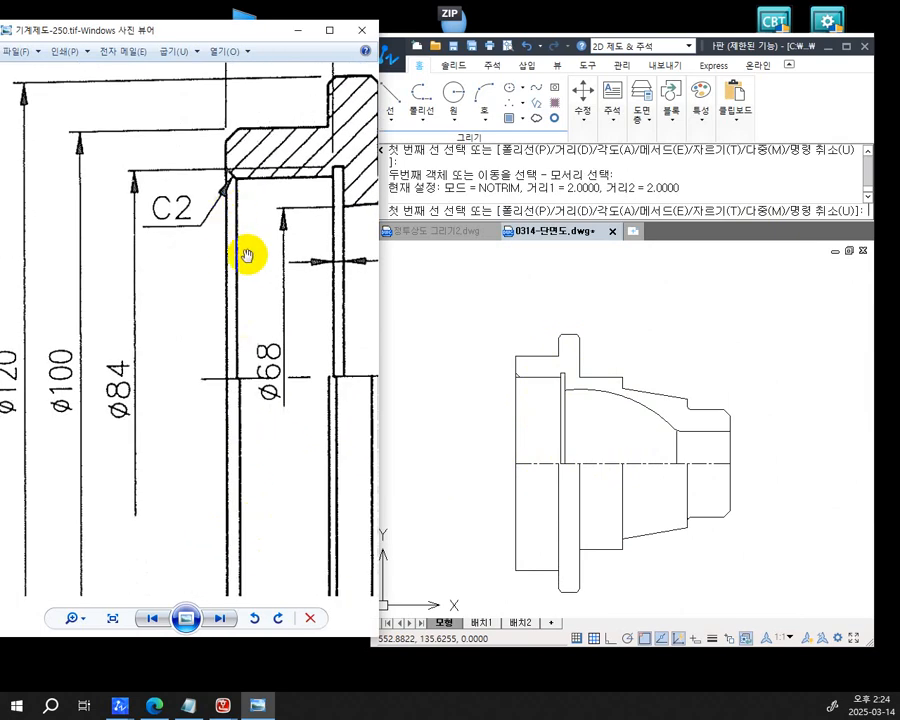
pyautogui.moveTo(255, 261); pyautogui.dragTo(257, 201)
pyautogui.moveTo(221, 340); pyautogui.dragTo(233, 410)
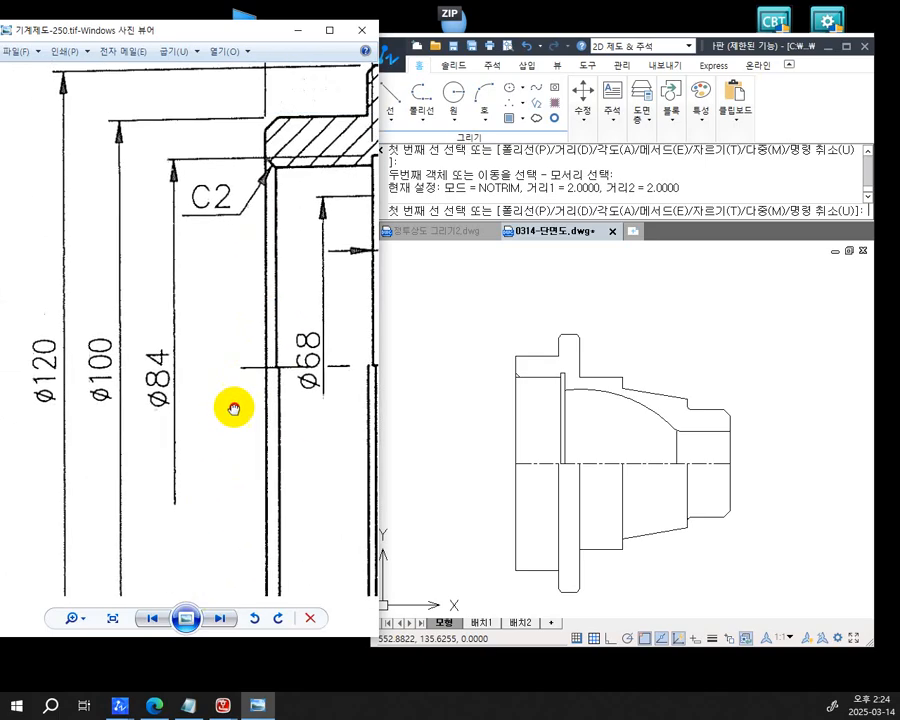
pyautogui.moveTo(291, 460); pyautogui.dragTo(233, 265)
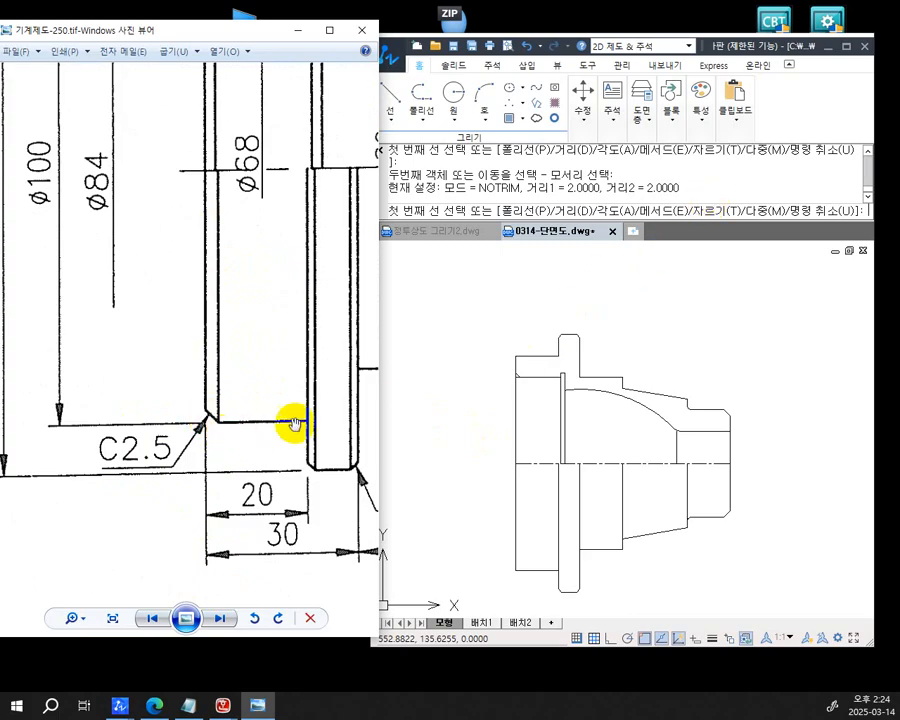
pyautogui.click(713, 187)
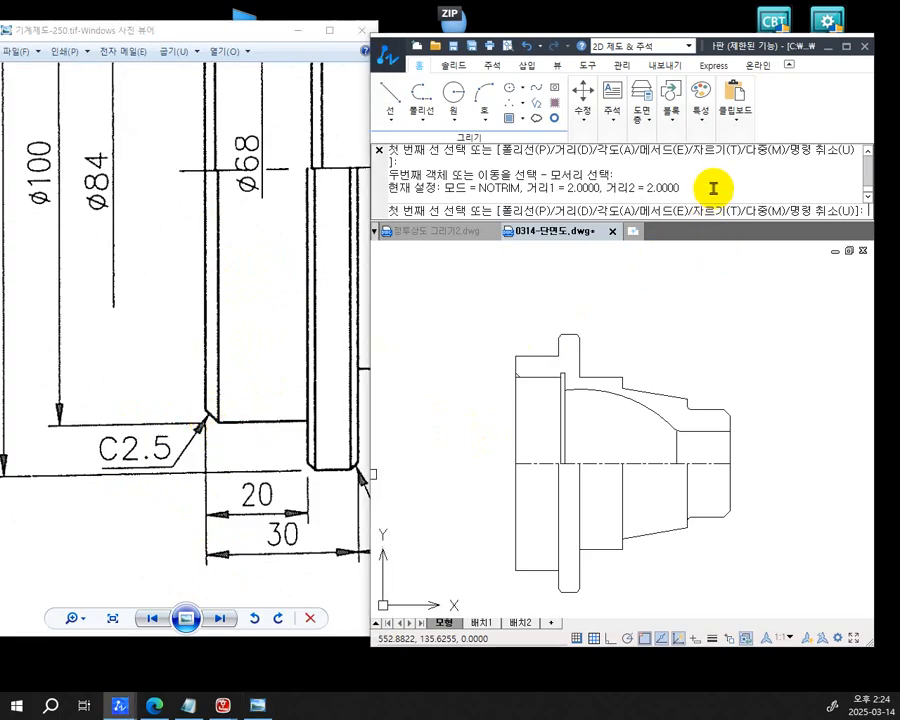
pyautogui.write('T')
pyautogui.press('Return')
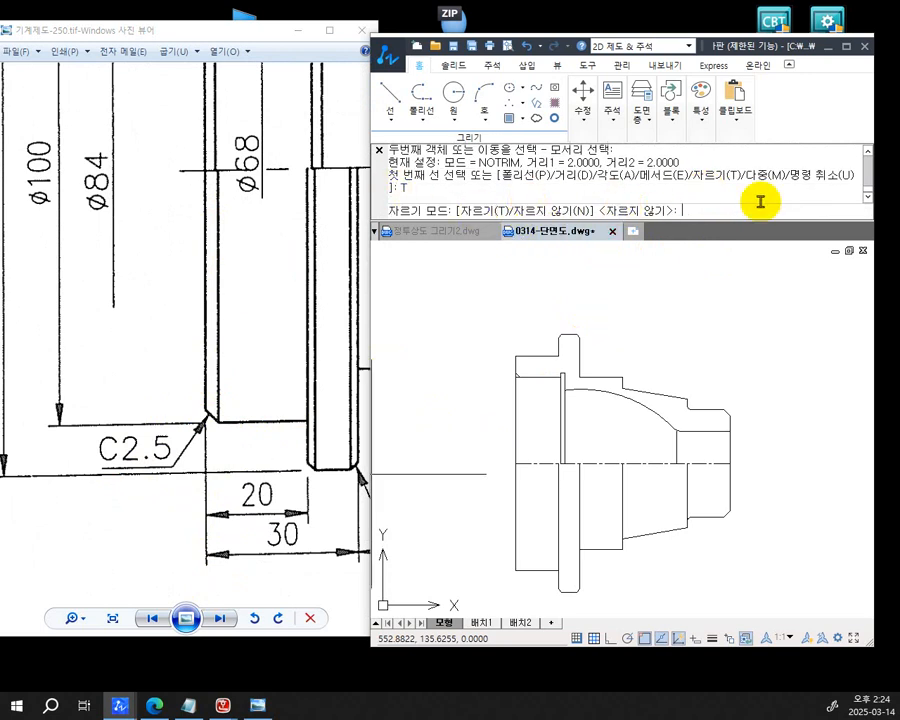
pyautogui.press('Return')
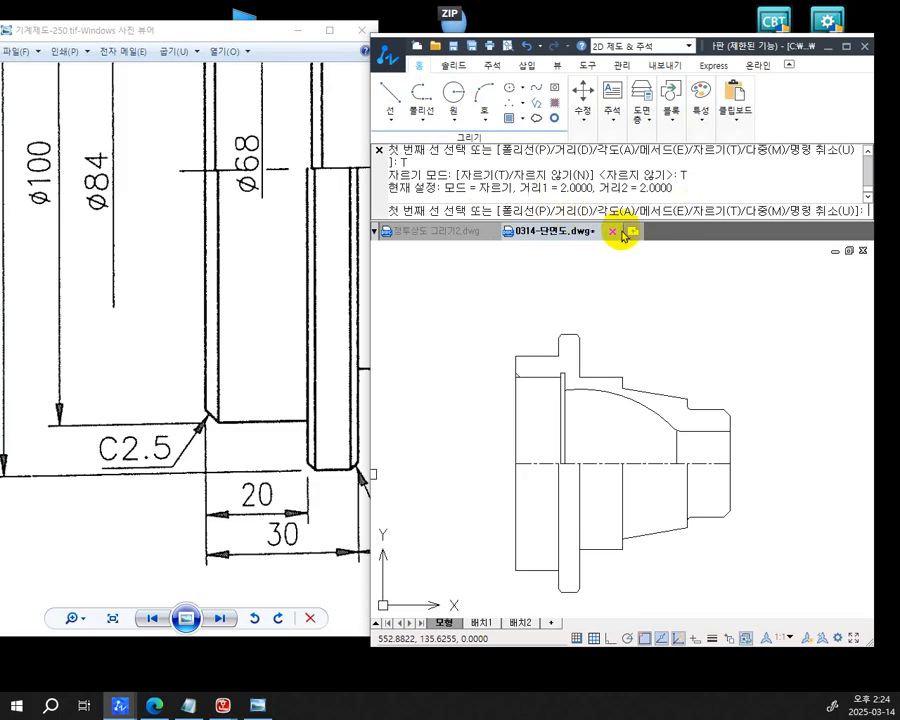
pyautogui.write('d')
pyautogui.press('Return')
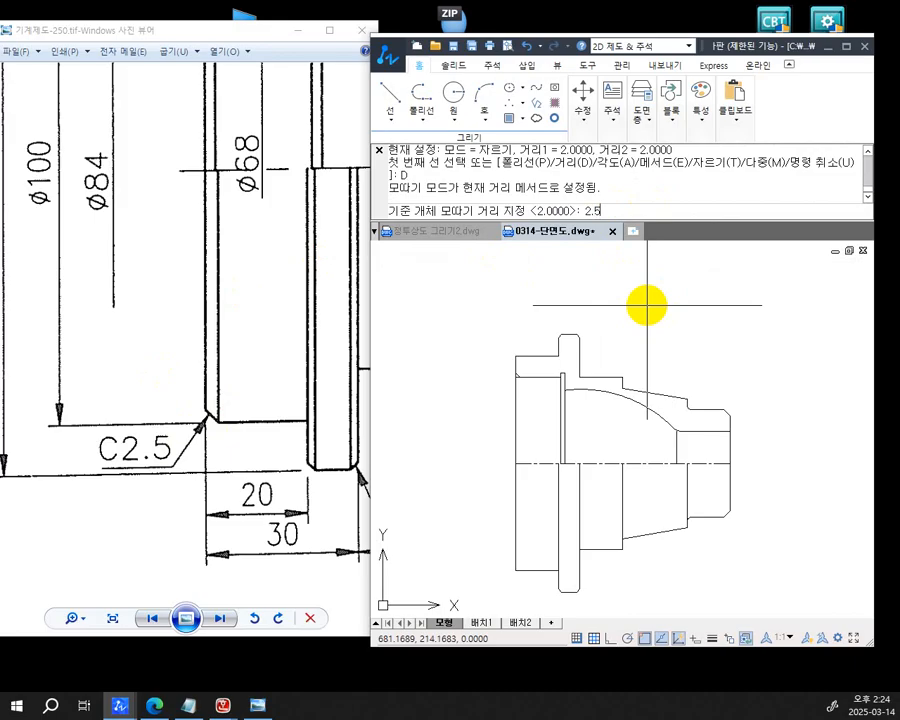
pyautogui.write('2.5')
pyautogui.press('Return')
pyautogui.press('Return')
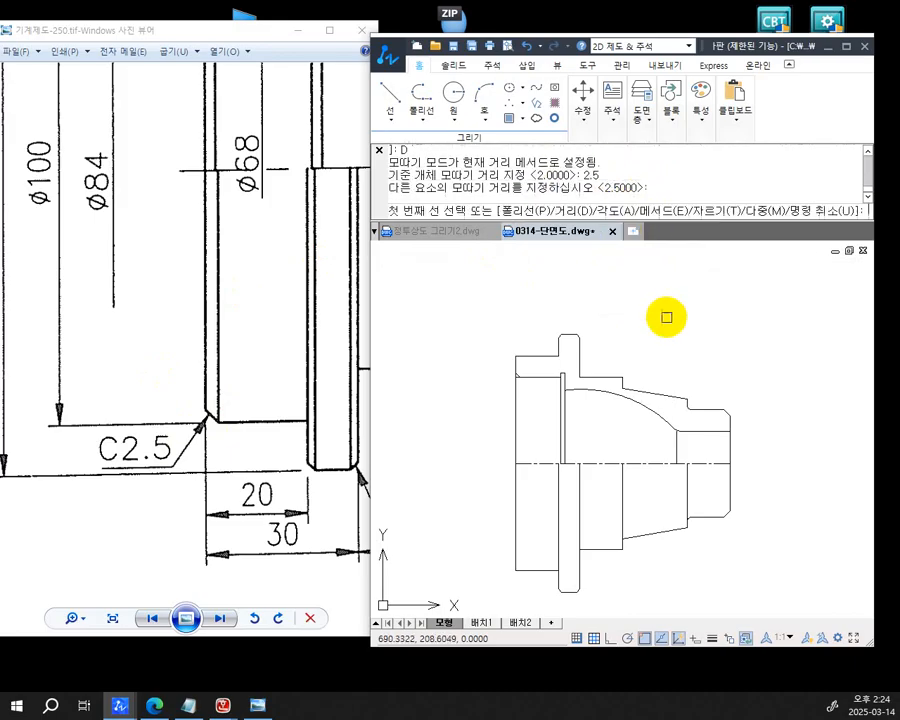
# Chamfer the upper outer corner of the 100 mm diameter end with the 2.5 mm distances
pyautogui.scroll(3, 490, 368)
pyautogui.click(589, 352)
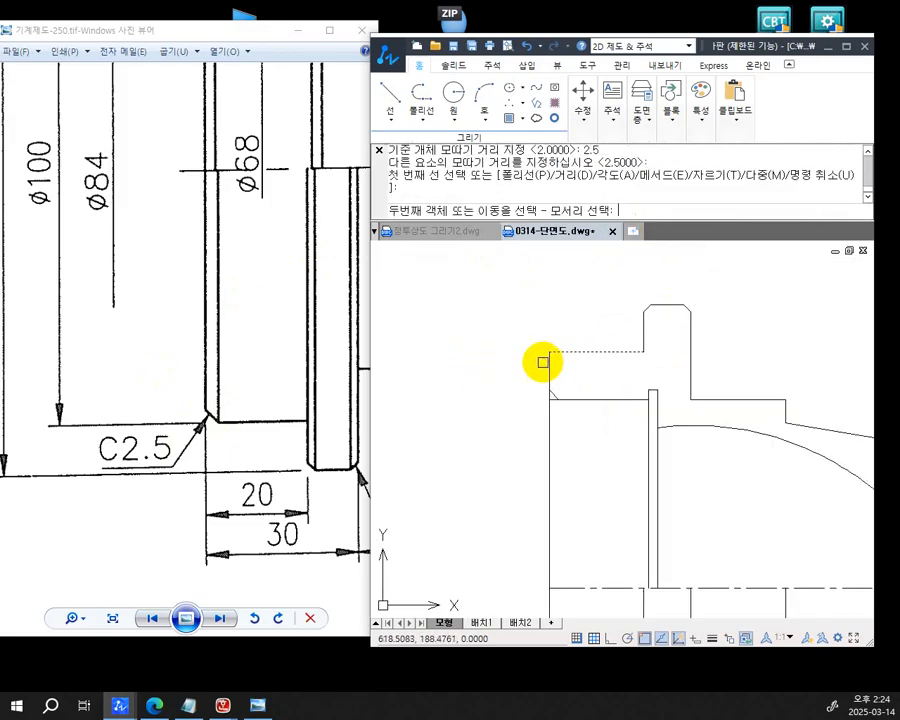
pyautogui.click(545, 363)
pyautogui.scroll(-5, 553, 558)
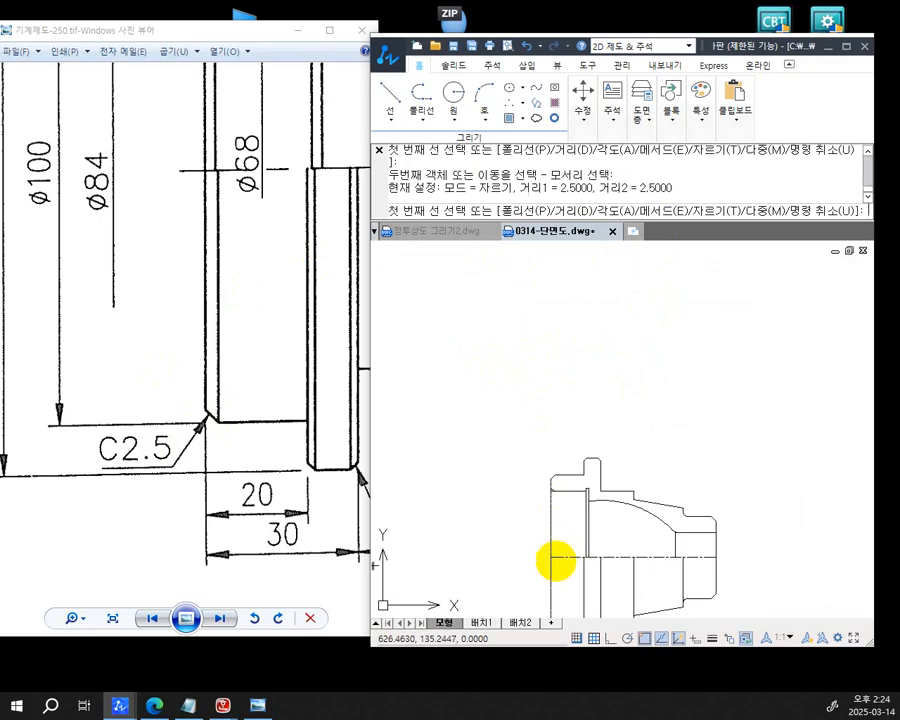
# Chamfer the lower outer corner of the 100 mm diameter end with the same 2.5 mm distances and finish the command
pyautogui.moveTo(556, 560); pyautogui.dragTo(538, 376, button='middle')
pyautogui.scroll(3, 548, 474)
pyautogui.click(502, 426)
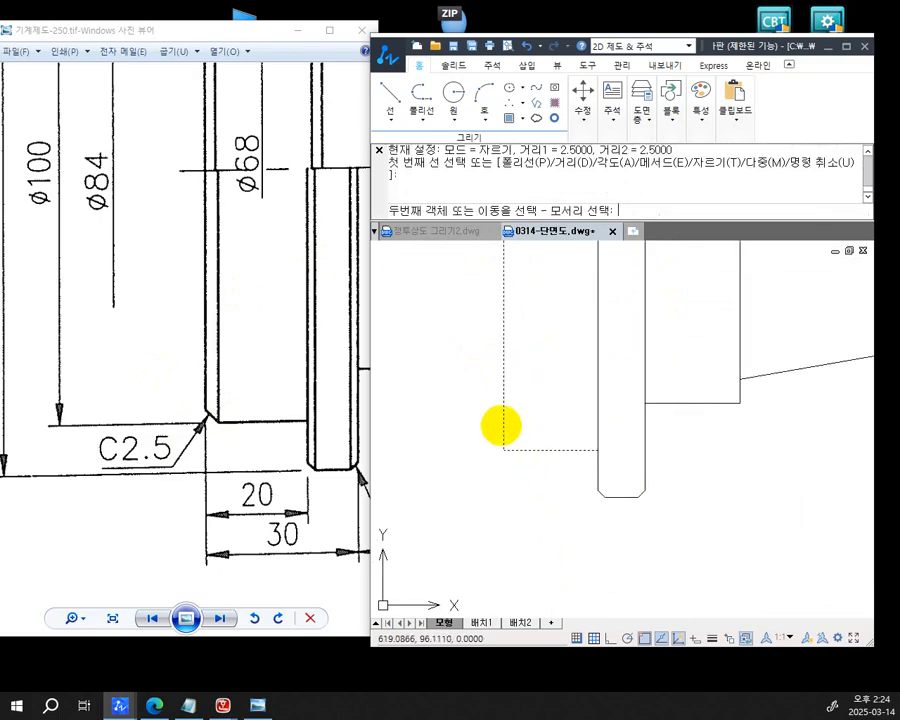
pyautogui.click(525, 450)
pyautogui.scroll(-4, 510, 380)
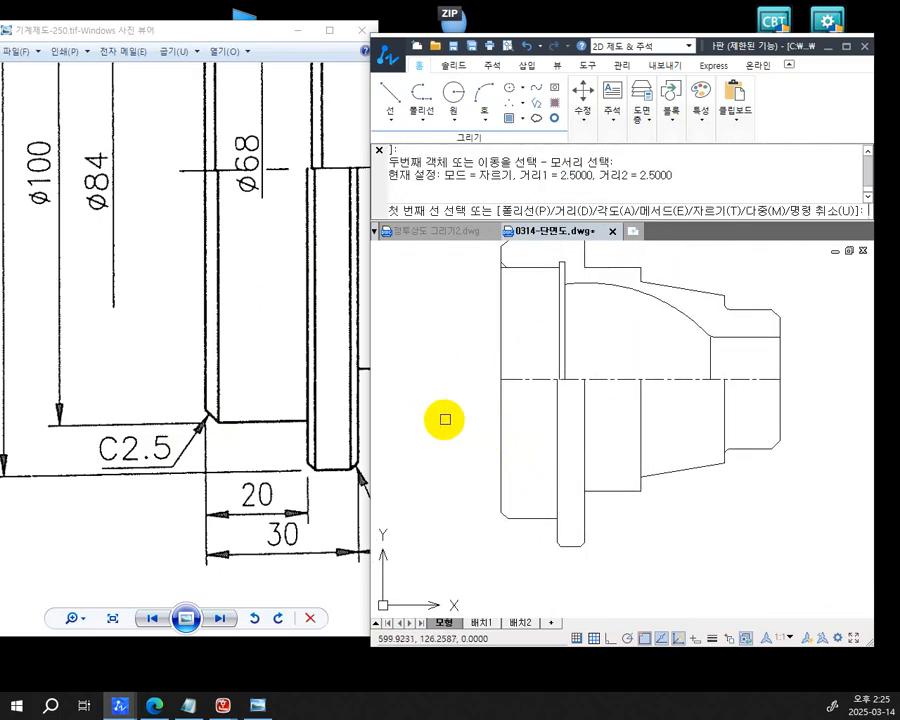
pyautogui.scroll(-3, 450, 405)
pyautogui.press('Escape')
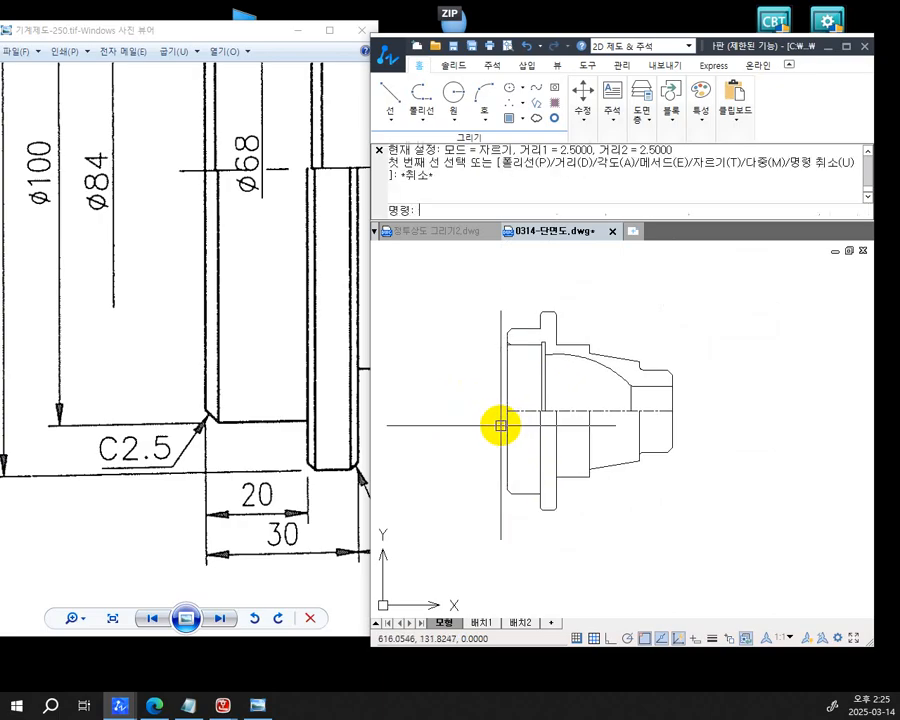
# With Ortho on, draw a vertical edge line from the inner end of the lower 2.5 mm chamfer to the centre line, following the reference drawing
pyautogui.click(302, 322)
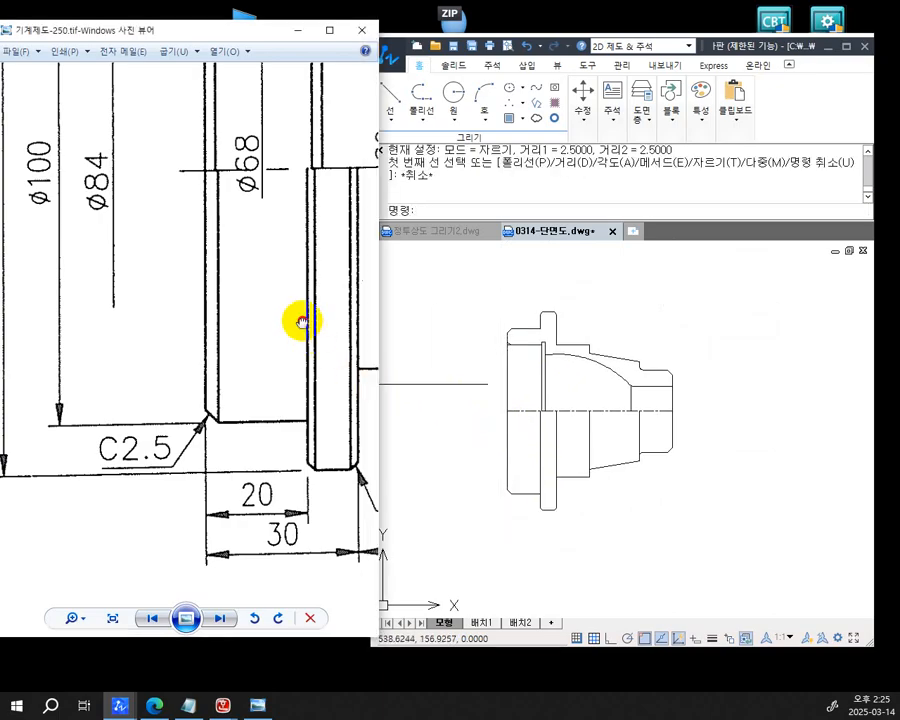
pyautogui.moveTo(308, 343); pyautogui.dragTo(227, 357)
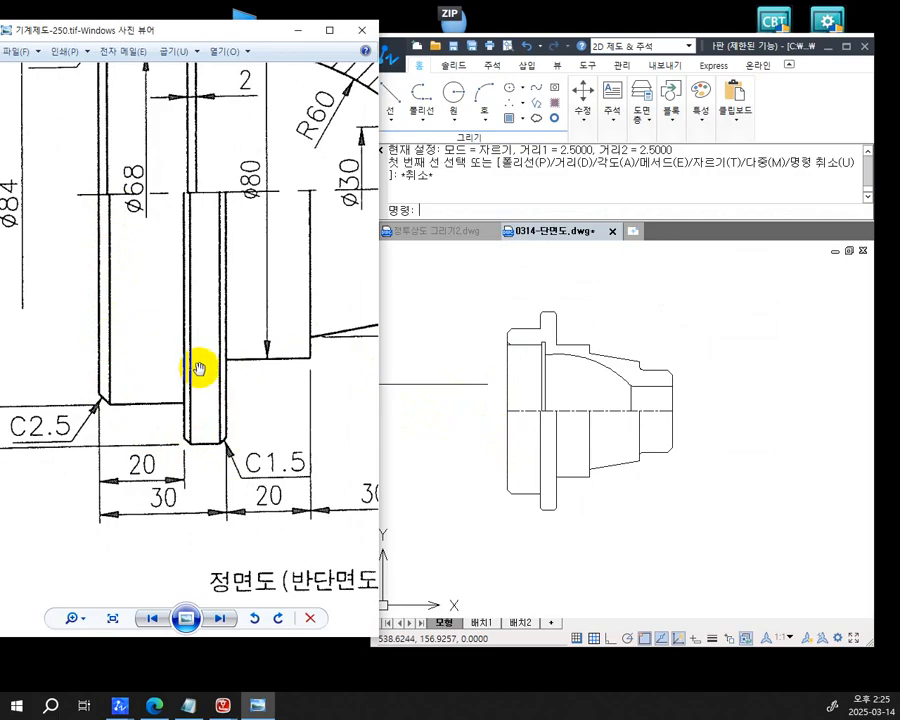
pyautogui.moveTo(293, 368)
pyautogui.mouseDown()
pyautogui.moveTo(4, 410)
pyautogui.moveTo(16, 408)
pyautogui.mouseUp()
pyautogui.scroll(-3, 131, 434)
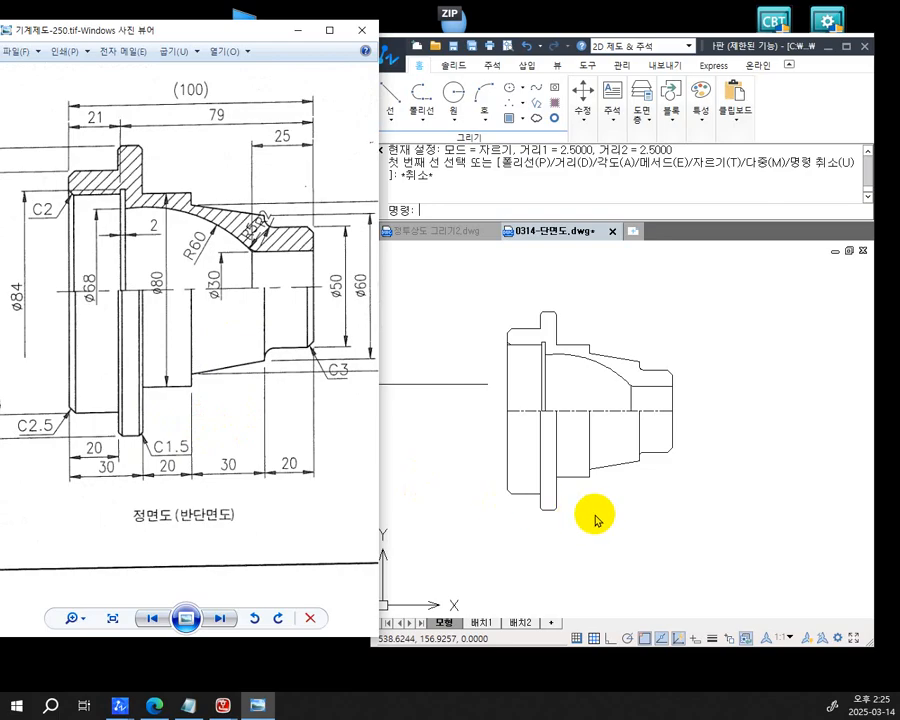
pyautogui.click(555, 514)
pyautogui.scroll(5, 554, 512)
pyautogui.moveTo(586, 521); pyautogui.dragTo(588, 529, button='middle')
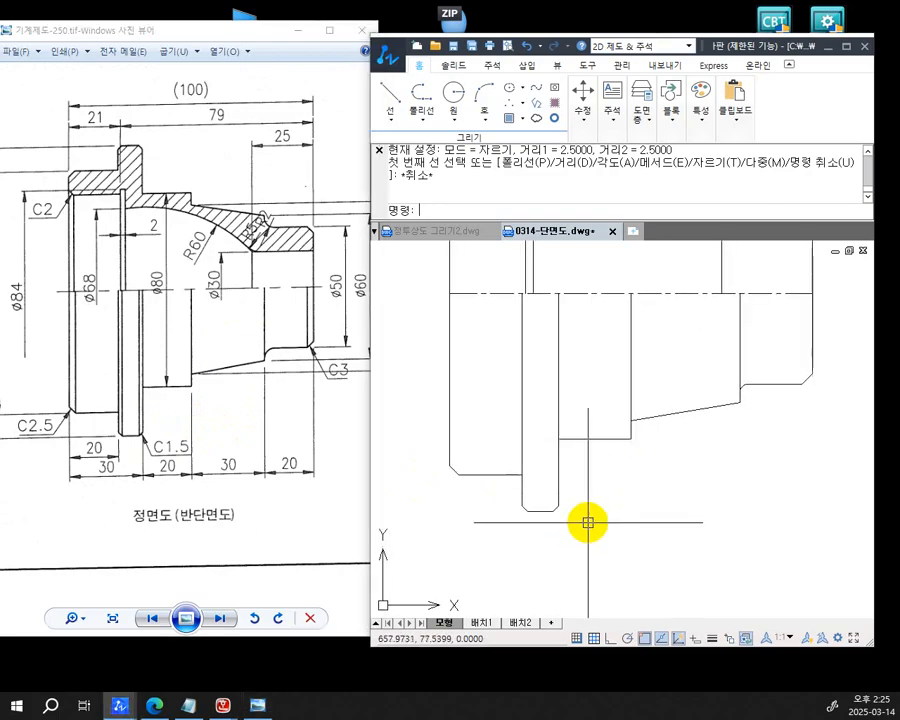
pyautogui.moveTo(498, 519); pyautogui.dragTo(482, 546, button='middle')
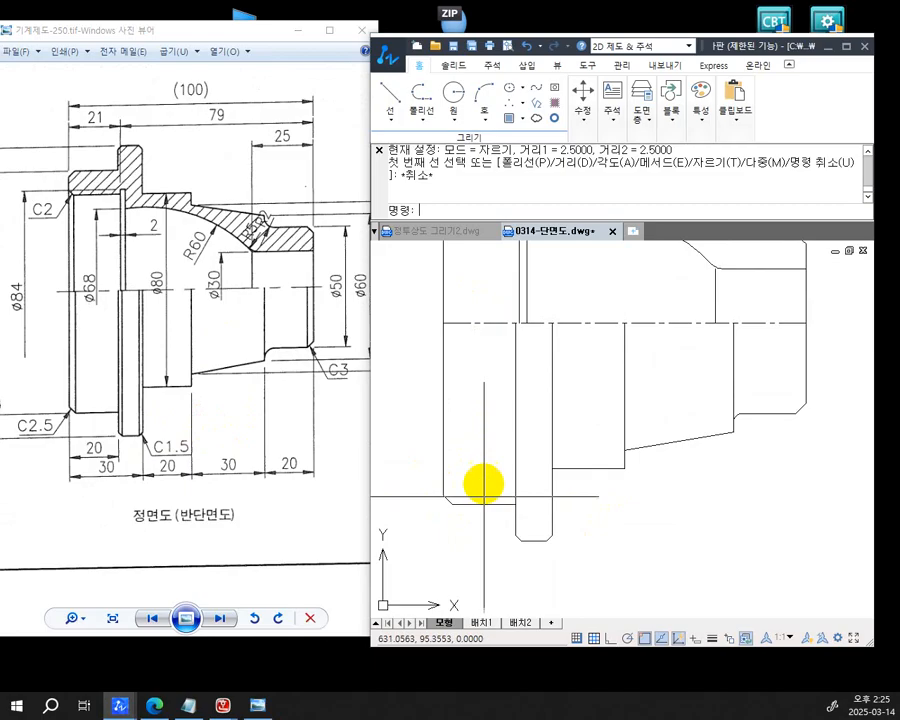
pyautogui.write('L')
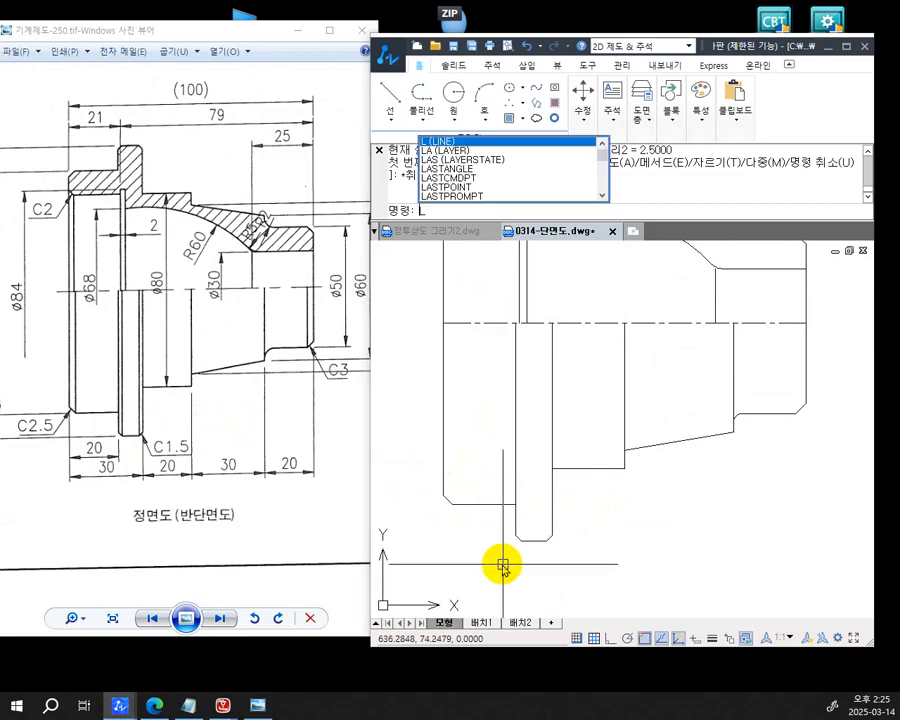
pyautogui.press('Return')
pyautogui.click(453, 505)
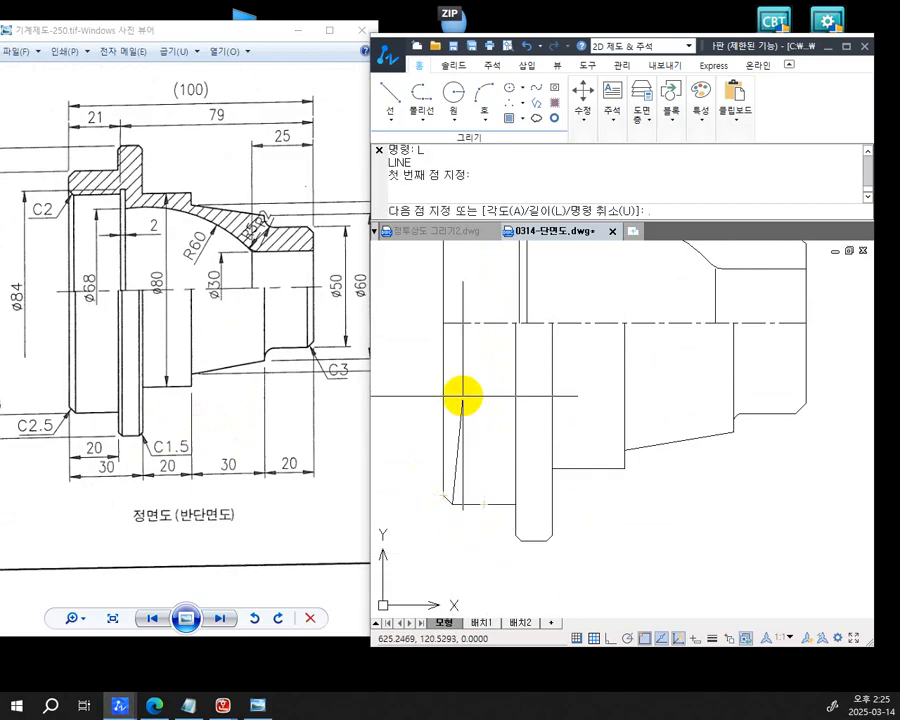
pyautogui.press('F8')
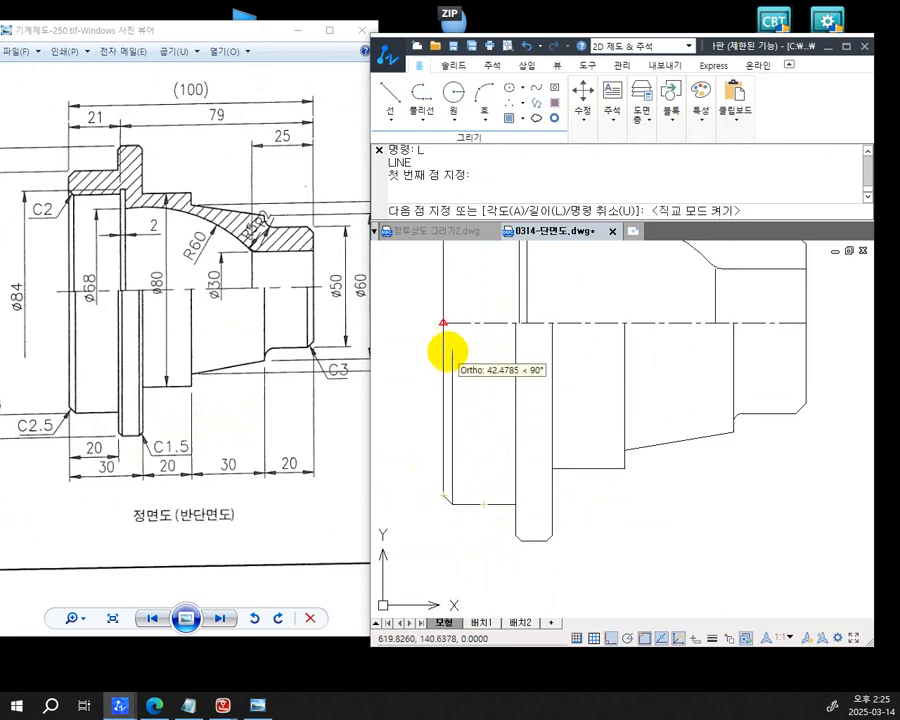
pyautogui.scroll(2, 453, 322)
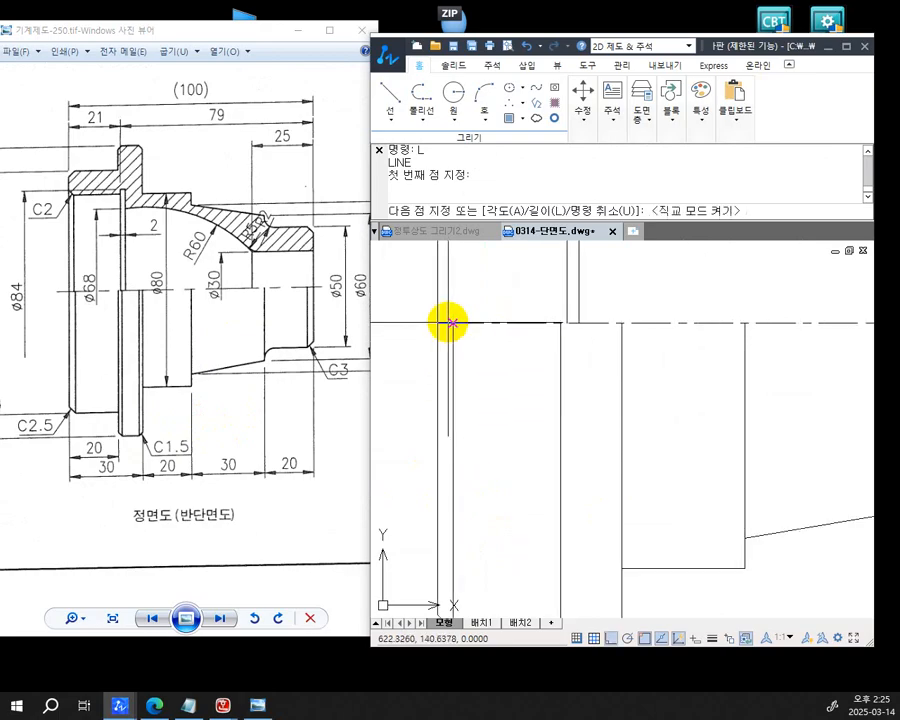
pyautogui.click(453, 322)
pyautogui.press('Return')
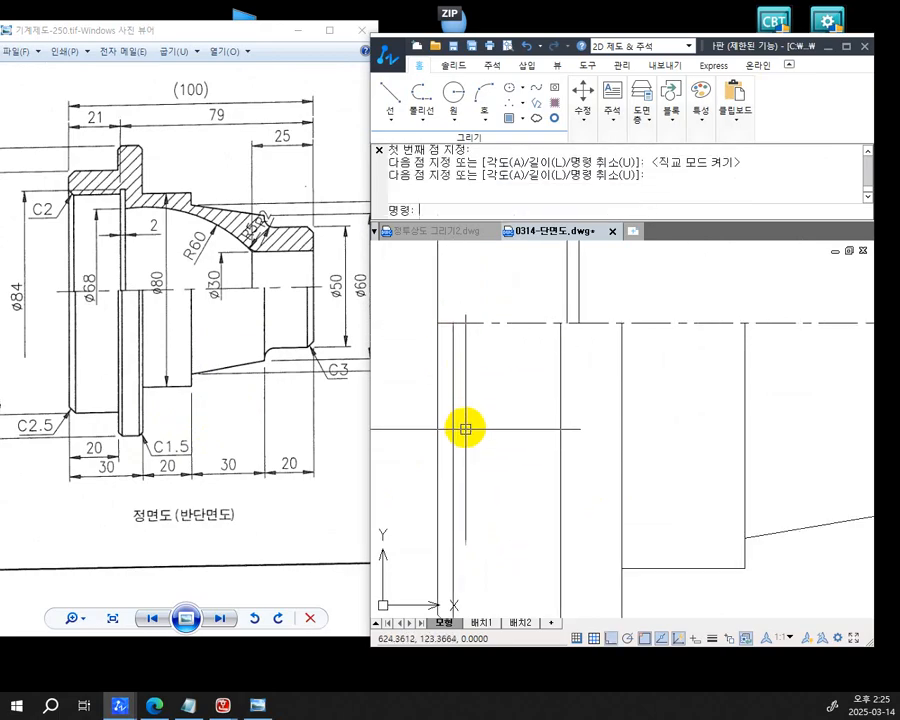
# Draw a vertical edge line from the inner end of the flange's lower-left 1.5 mm chamfer up to the centre line
pyautogui.scroll(-4, 464, 424)
pyautogui.scroll(2, 520, 520)
pyautogui.scroll(1, 508, 515)
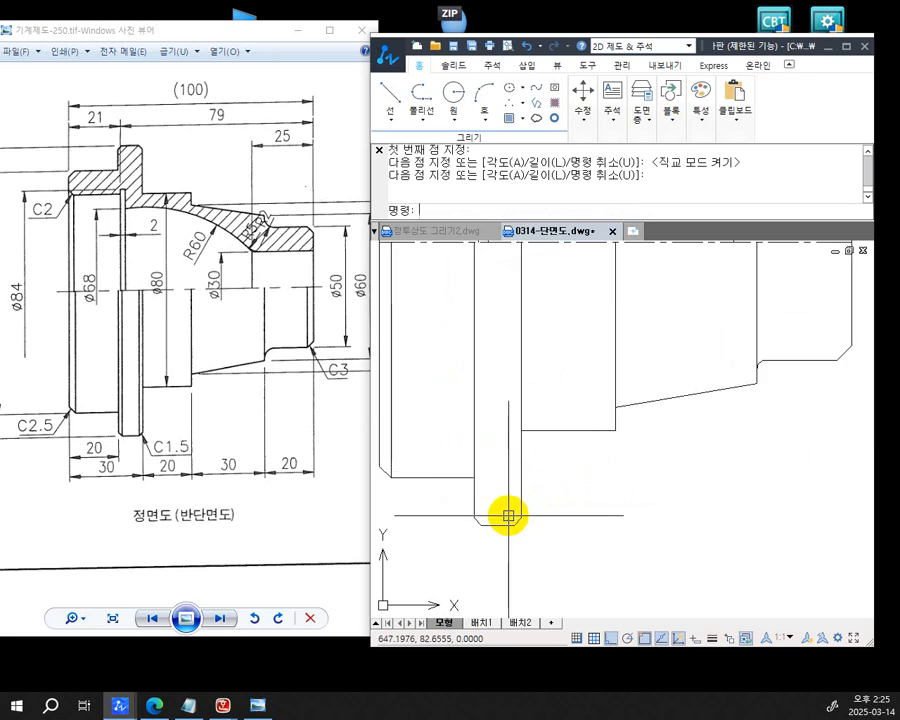
pyautogui.moveTo(512, 512); pyautogui.dragTo(568, 563, button='middle')
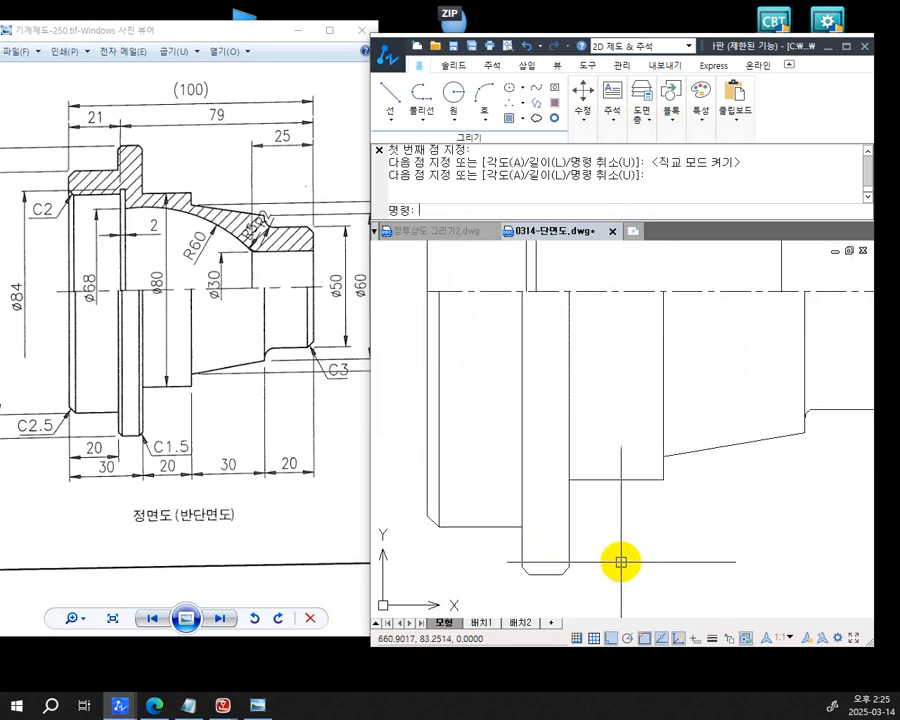
pyautogui.press('space')
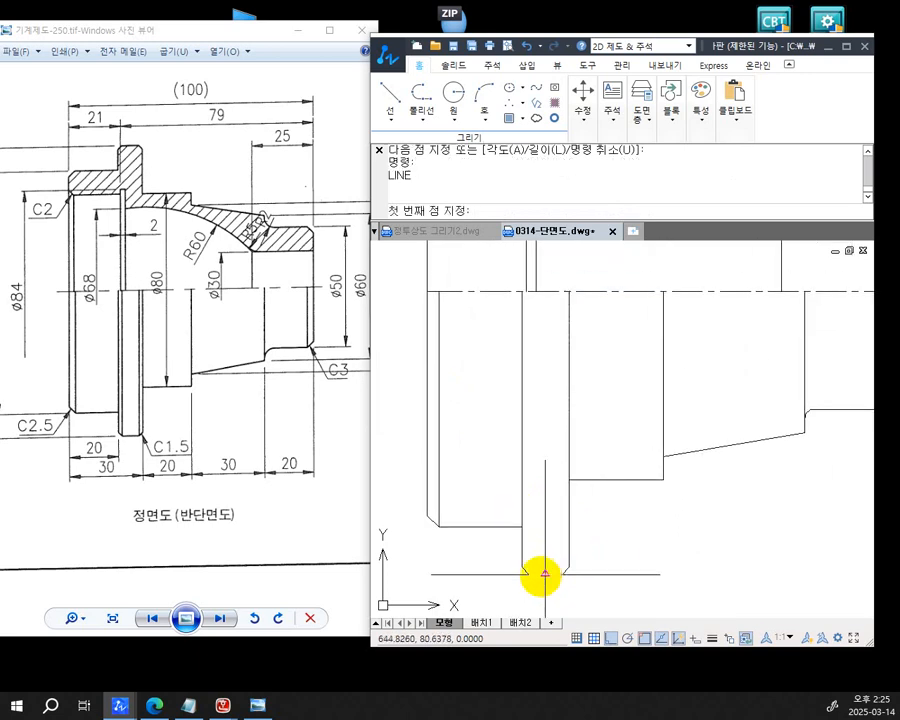
pyautogui.click(528, 573)
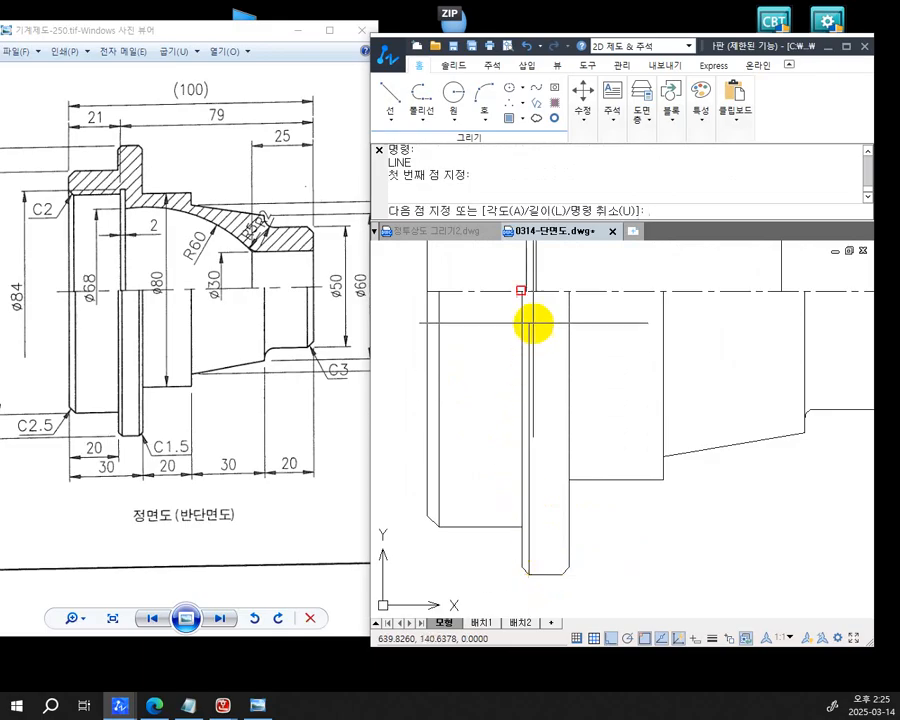
pyautogui.scroll(2, 528, 296)
pyautogui.click(526, 281)
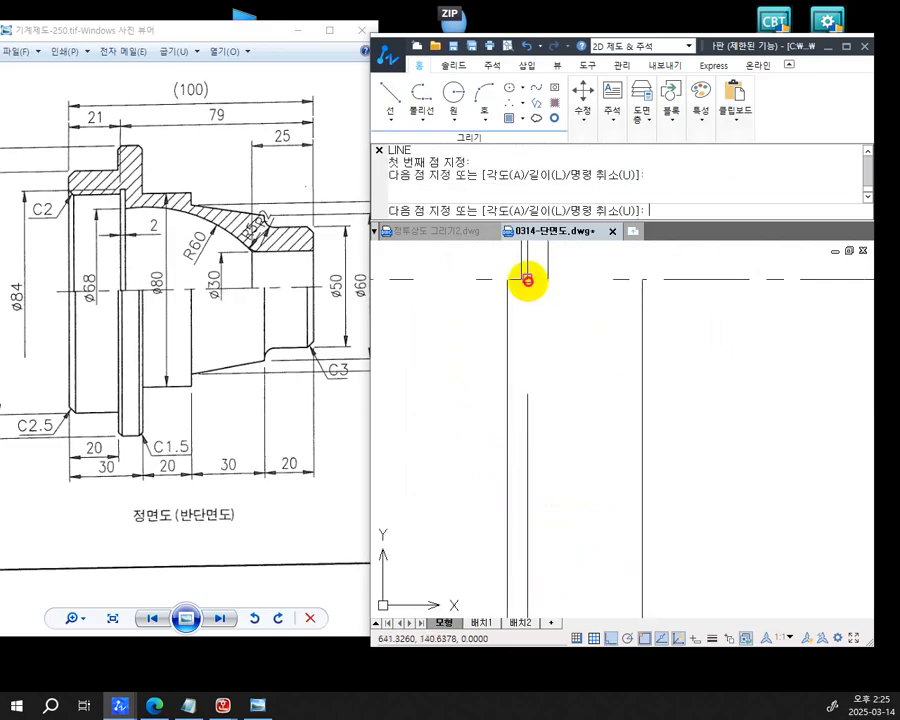
pyautogui.press('space')
# Draw a vertical edge line from the inner end of the flange's lower-right 1.5 mm chamfer up to the centre line
pyautogui.scroll(-3, 538, 402)
pyautogui.moveTo(587, 464); pyautogui.dragTo(504, 312, button='middle')
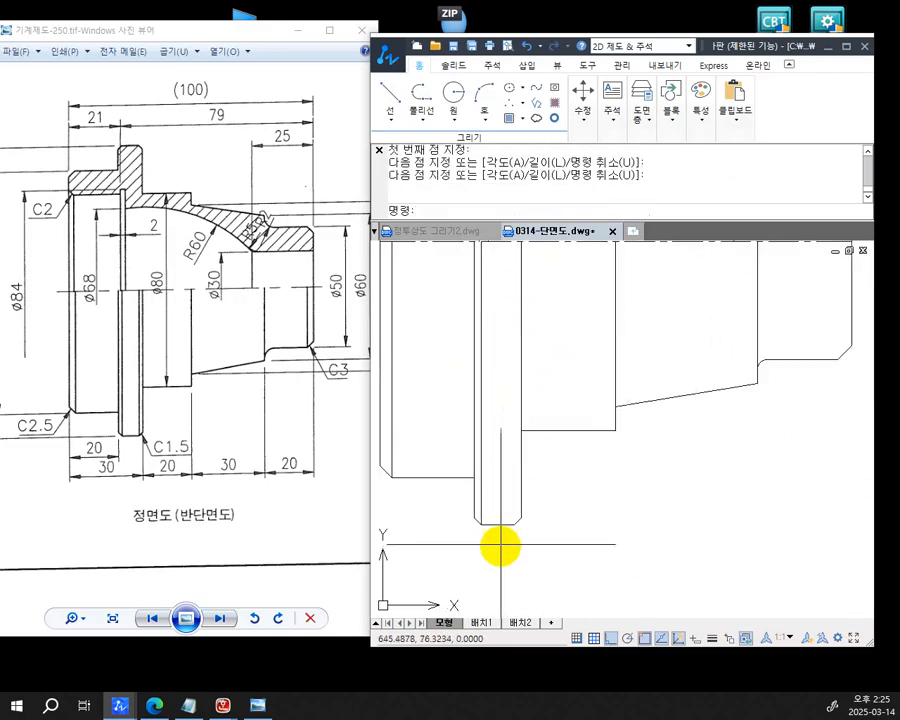
pyautogui.press('space')
pyautogui.scroll(1, 502, 537)
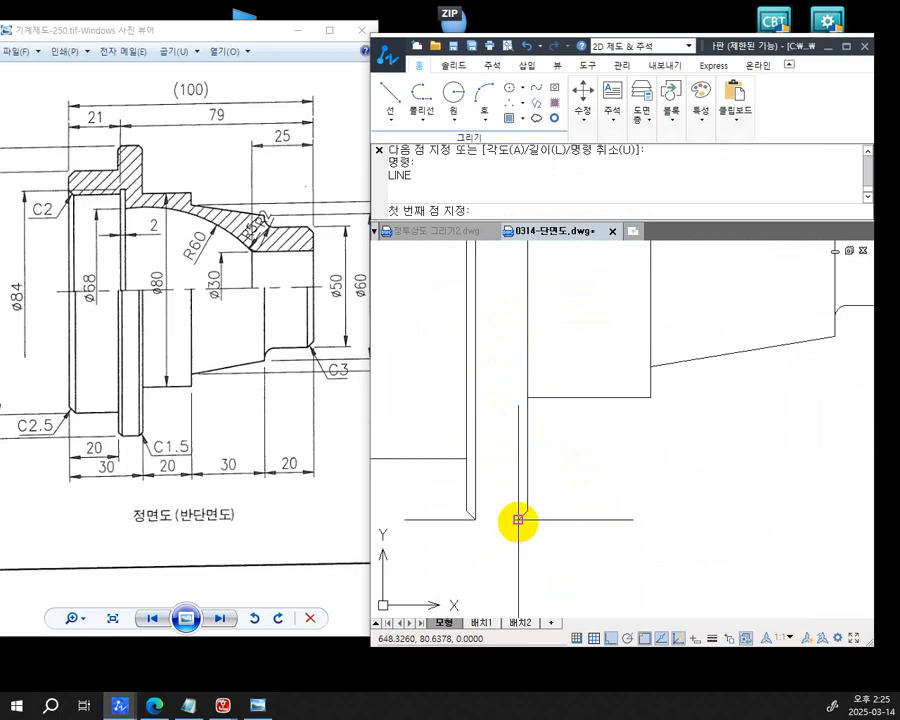
pyautogui.click(518, 519)
pyautogui.scroll(-2, 495, 420)
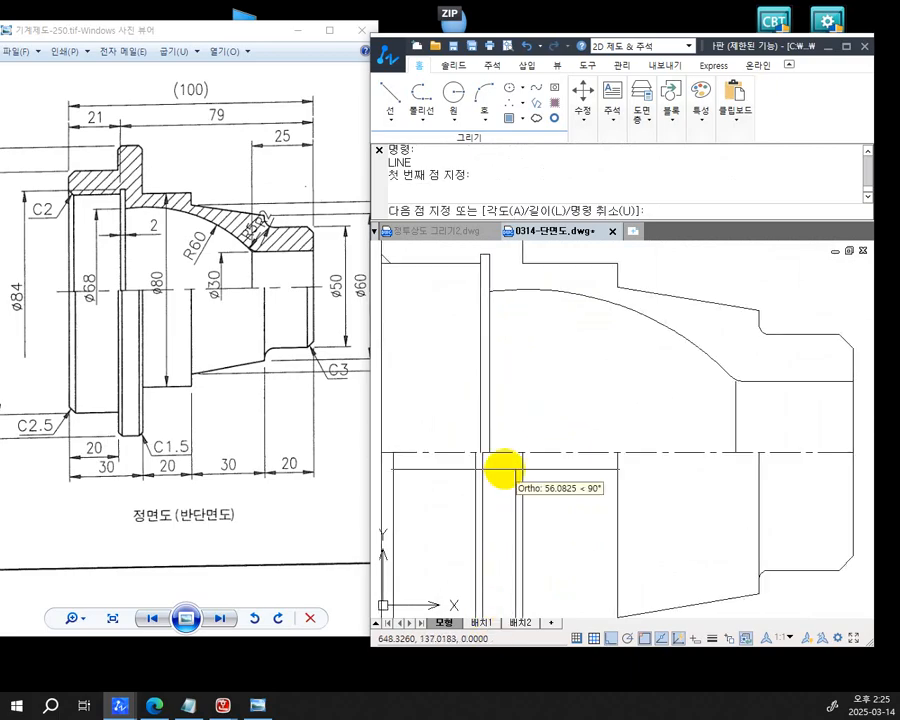
pyautogui.click(514, 451)
pyautogui.press('space')
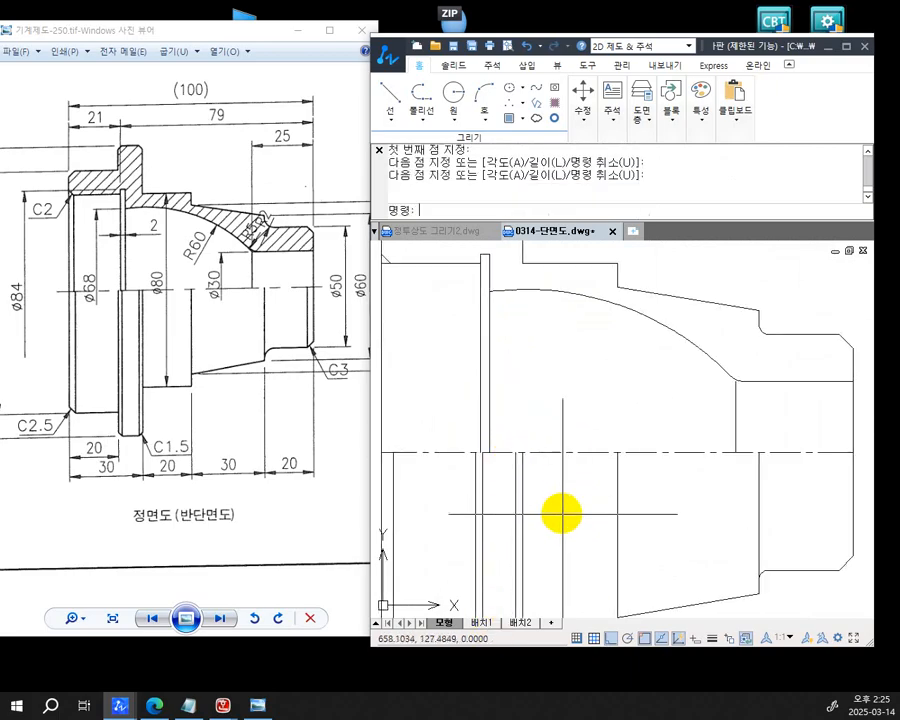
# Draw a vertical edge line from the inner end of the 50 mm diameter end's lower 3 mm chamfer up to the centre line
pyautogui.moveTo(556, 512); pyautogui.dragTo(460, 435, button='middle')
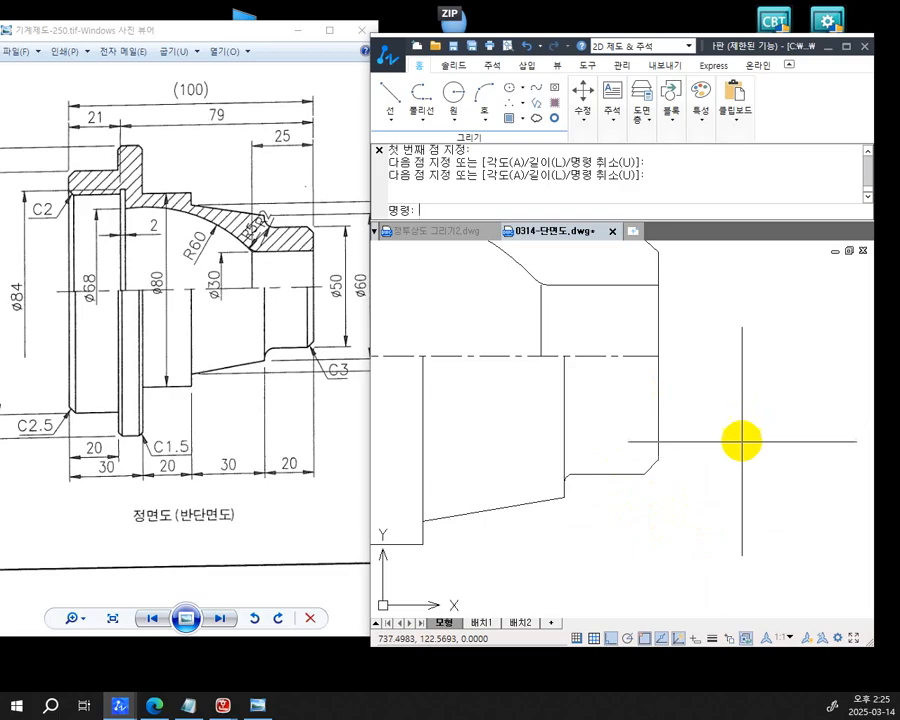
pyautogui.moveTo(741, 449); pyautogui.dragTo(756, 465, button='middle')
pyautogui.press('space')
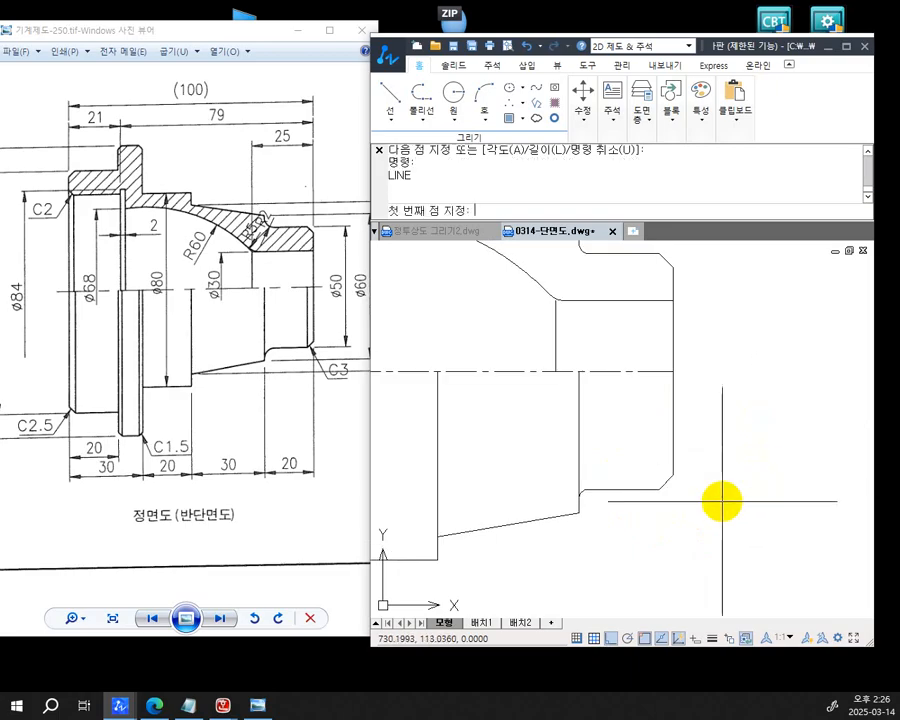
pyautogui.click(659, 488)
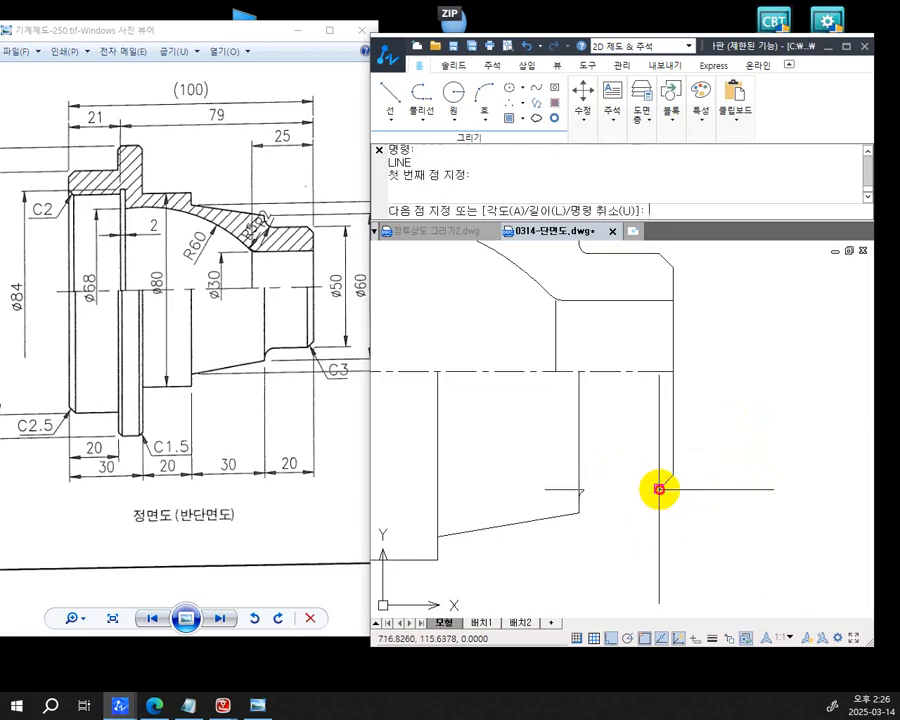
pyautogui.click(659, 370)
pyautogui.press('space')
pyautogui.moveTo(659, 370)
pyautogui.mouseDown(button='middle')
pyautogui.moveTo(683, 492)
pyautogui.moveTo(665, 370)
pyautogui.moveTo(692, 382)
pyautogui.mouseUp(button='middle')
pyautogui.scroll(-2, 740, 410)
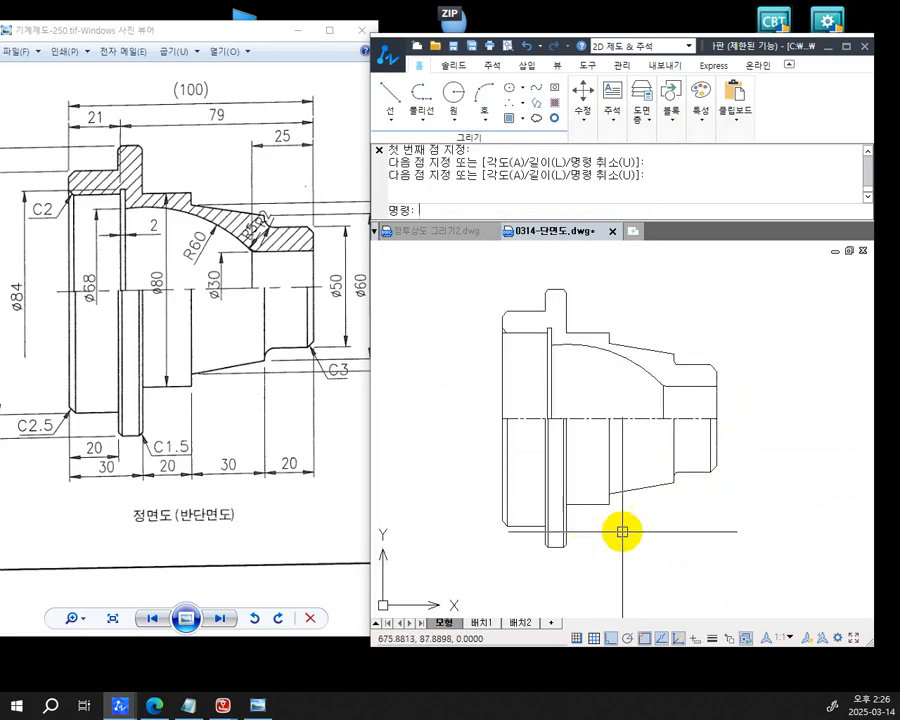
# Following the reference drawing, lengthen the horizontal centre line by a 3 mm increment at the part's 50 mm diameter end
pyautogui.click(284, 461)
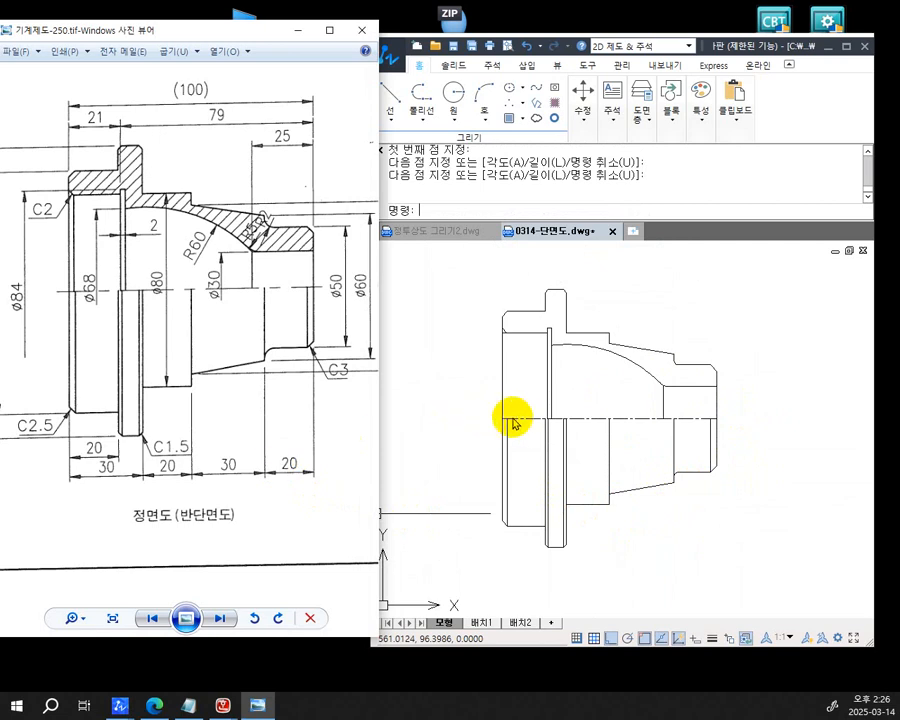
pyautogui.moveTo(225, 347); pyautogui.dragTo(157, 351)
pyautogui.moveTo(210, 333); pyautogui.dragTo(231, 374)
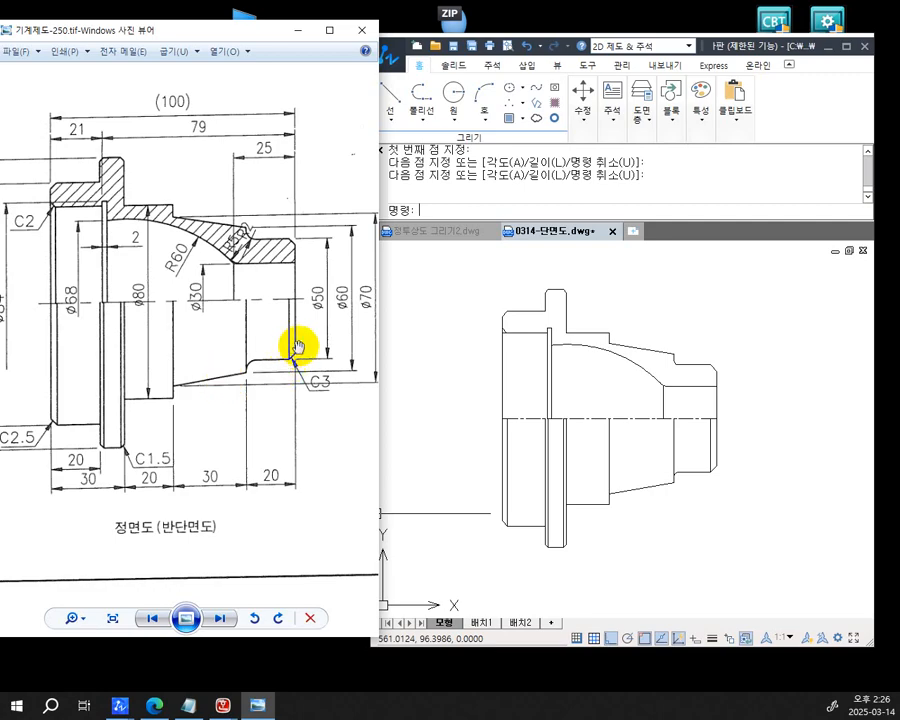
pyautogui.click(402, 354)
pyautogui.write('LEN')
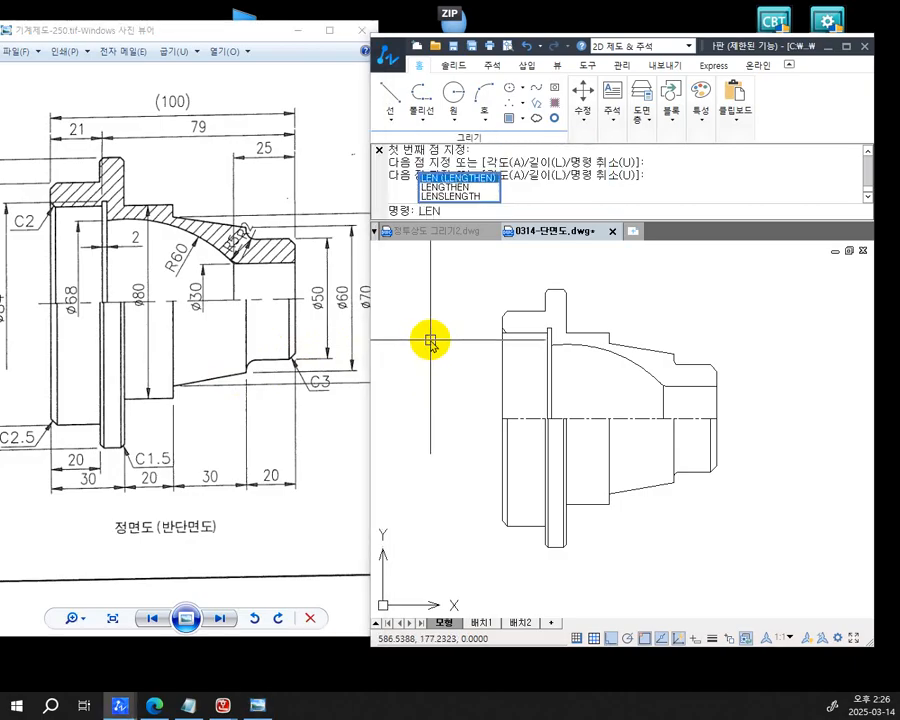
pyautogui.press('Return')
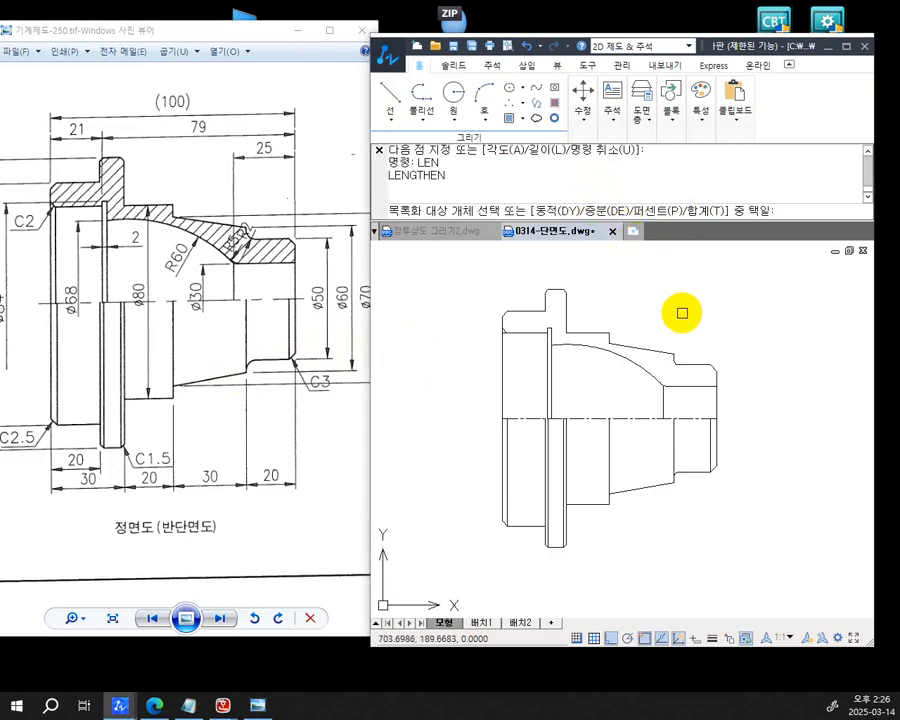
pyautogui.write('DE')
pyautogui.press('Return')
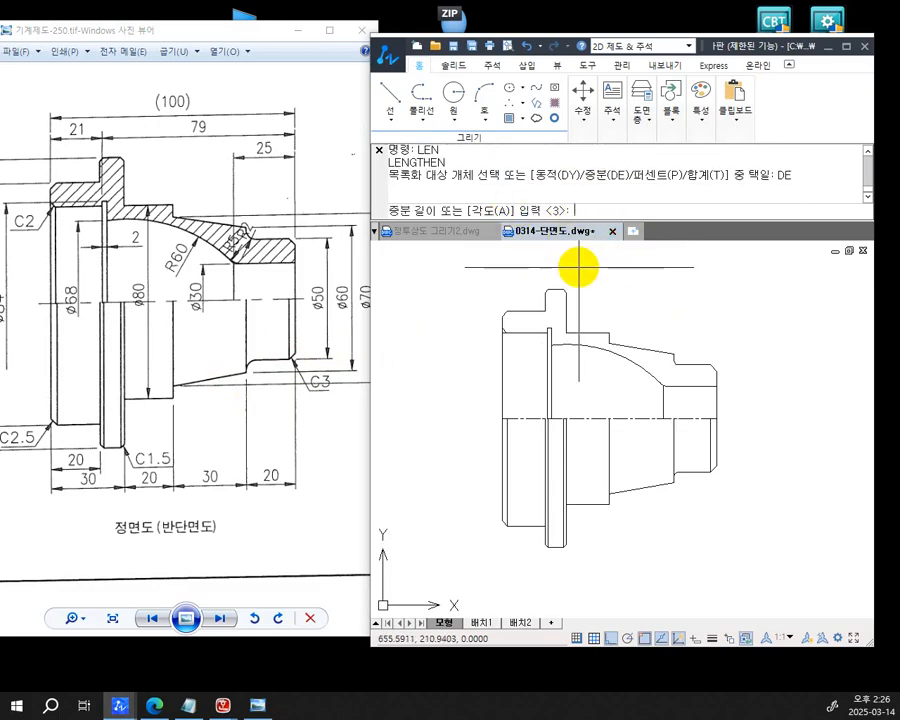
pyautogui.press('Return')
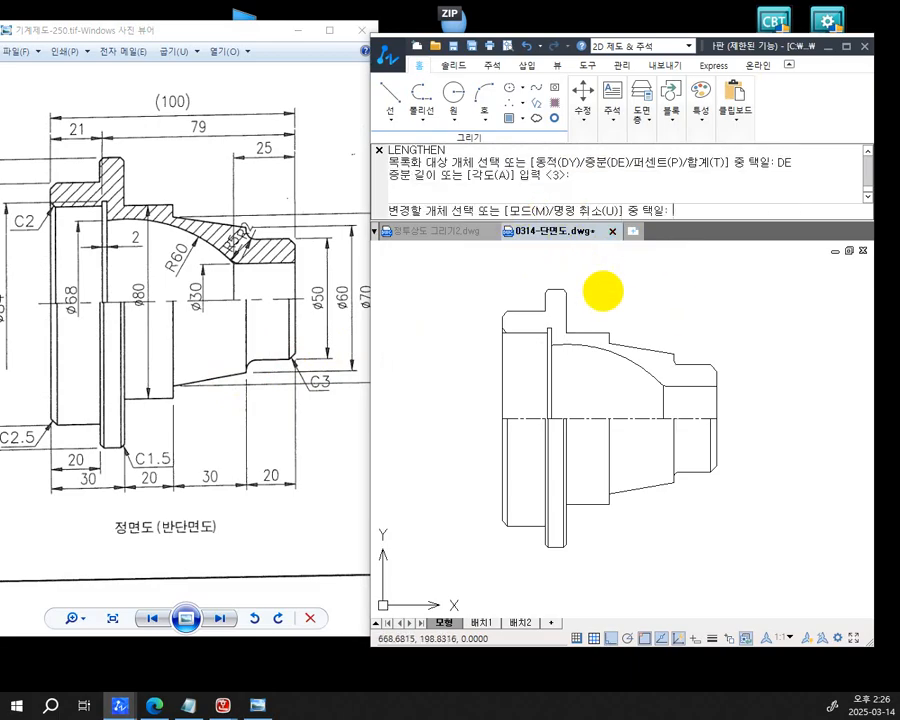
pyautogui.click(696, 418)
pyautogui.scroll(2, 725, 415)
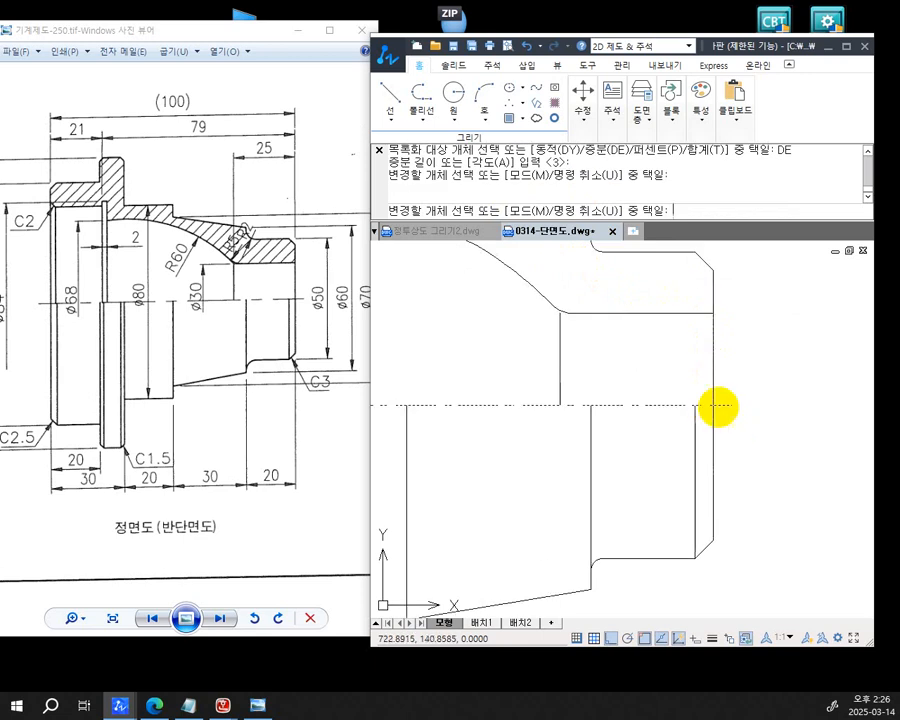
# Lengthen the centre line by the same 3 mm increment at the 100 mm diameter end and finish the command
pyautogui.scroll(5, 619, 428)
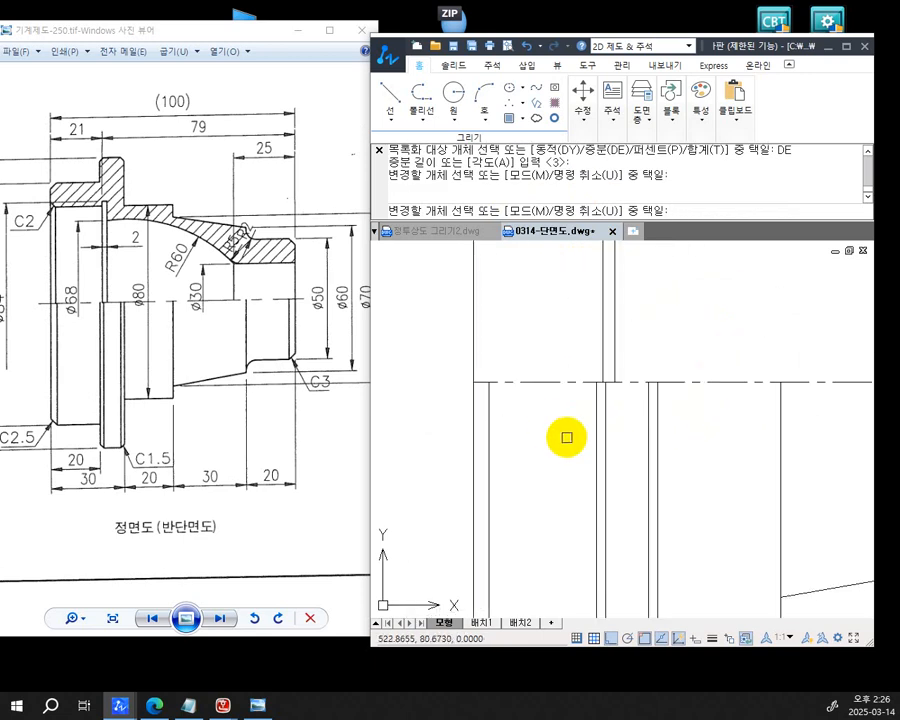
pyautogui.moveTo(555, 436); pyautogui.dragTo(606, 426, button='middle')
pyautogui.click(595, 399)
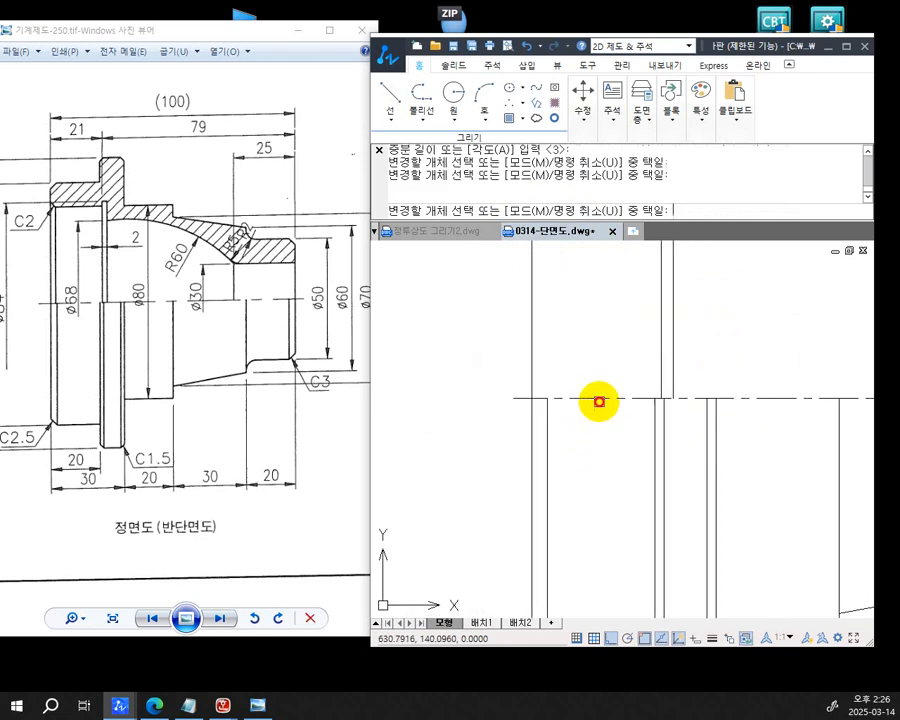
pyautogui.scroll(-4, 613, 400)
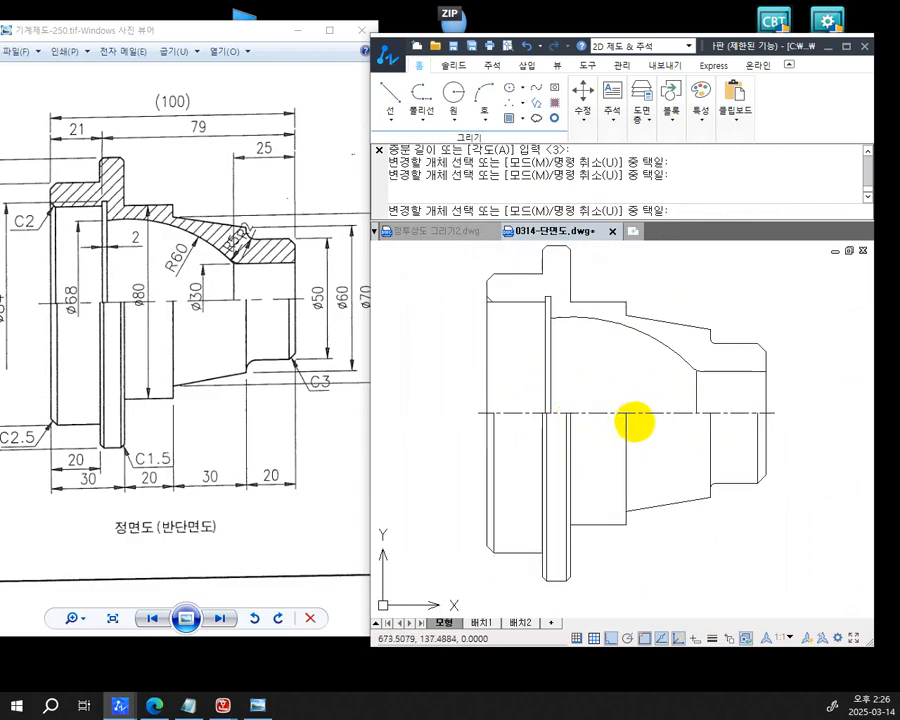
pyautogui.moveTo(654, 421); pyautogui.dragTo(643, 433, button='middle')
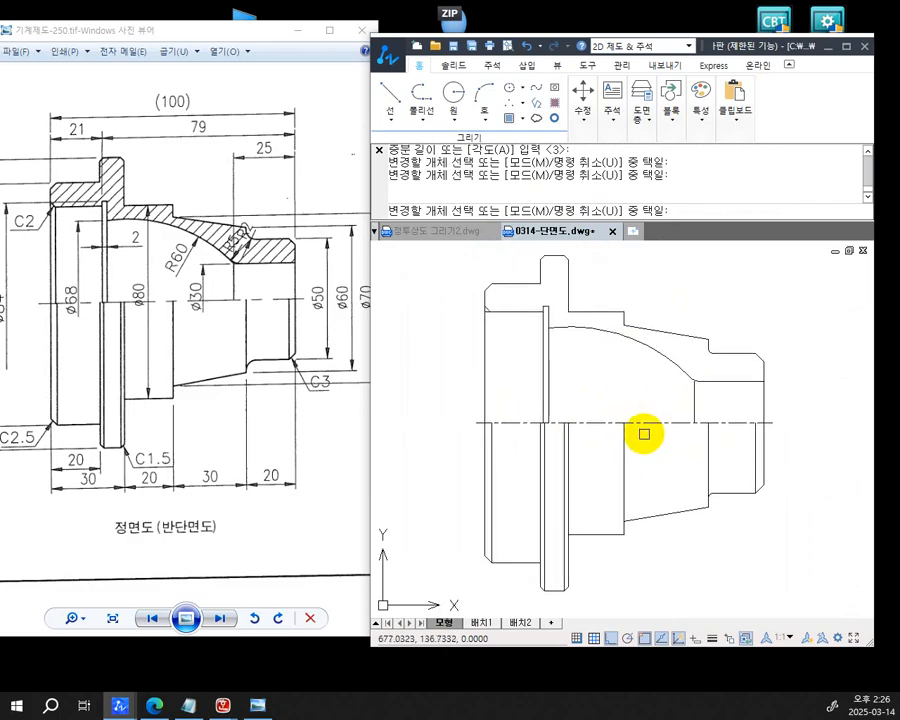
pyautogui.press('Escape')
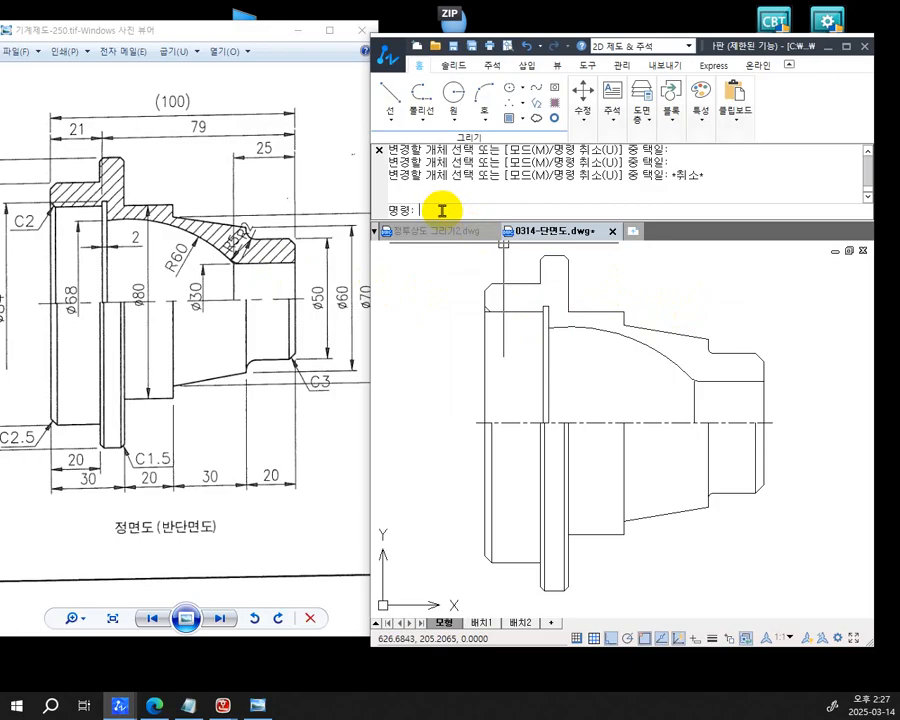
# Start the Hatch command and open its settings
pyautogui.write('BH')
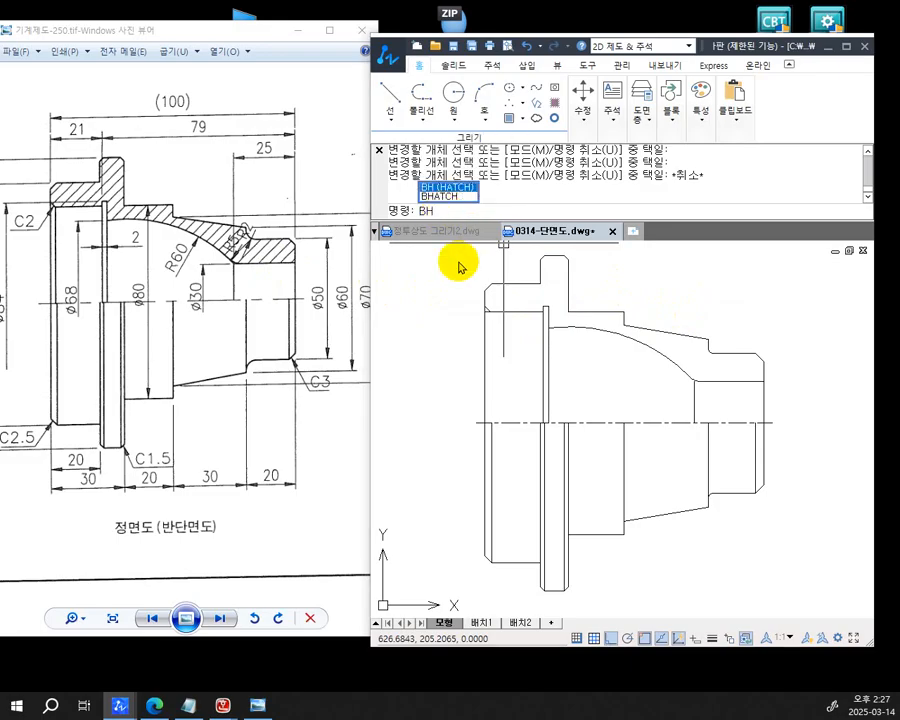
pyautogui.press('Return')
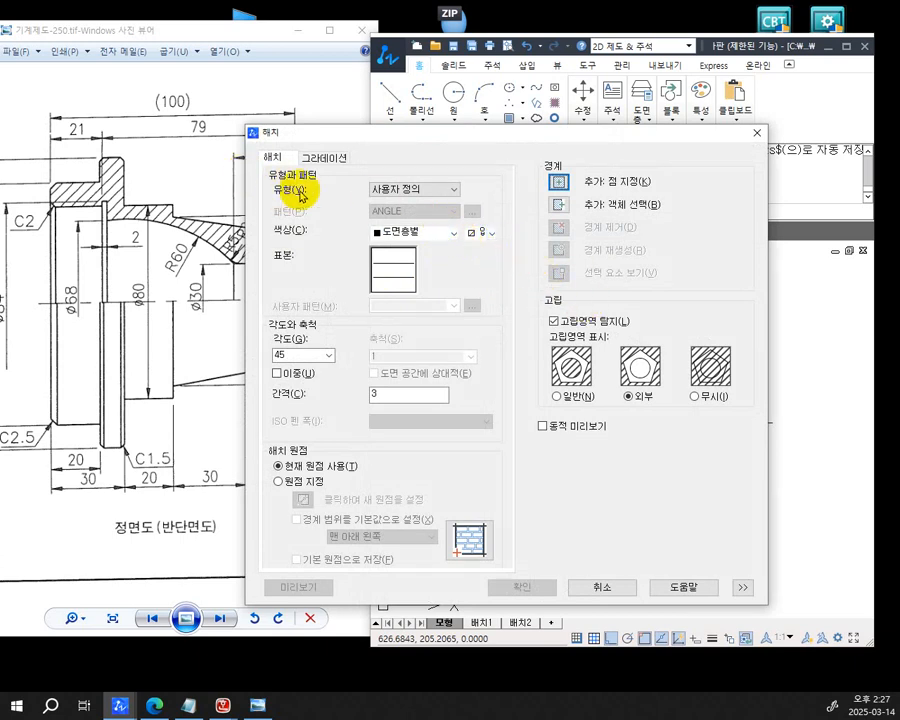
# Look through the predefined hatch patterns without choosing one, and return the hatch type to user defined
pyautogui.click(428, 188)
pyautogui.click(396, 200)
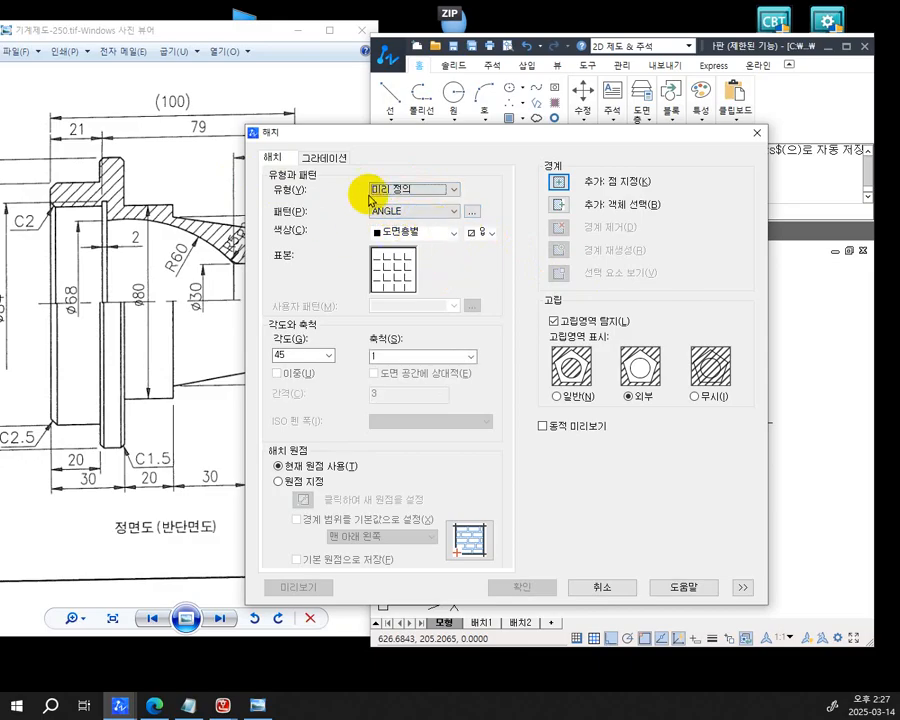
pyautogui.click(474, 217)
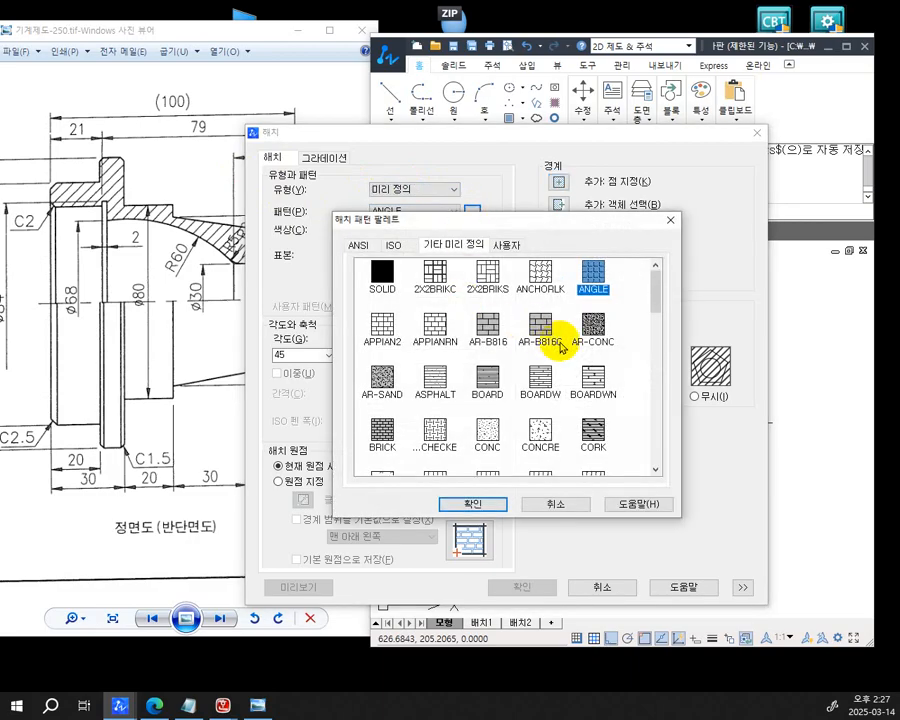
pyautogui.scroll(-5, 562, 345)
pyautogui.scroll(5, 495, 424)
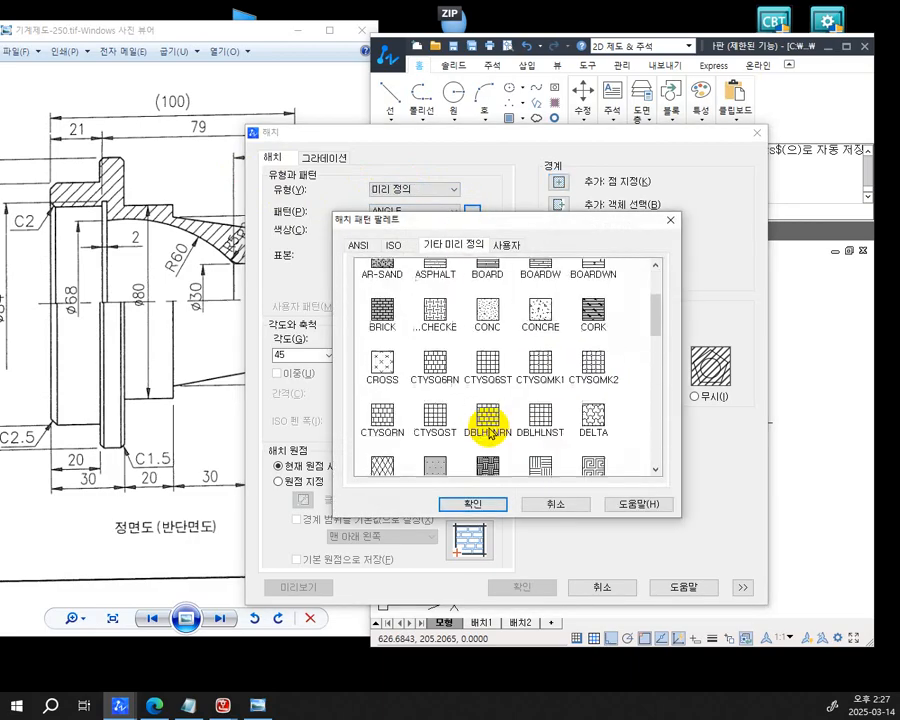
pyautogui.scroll(3, 457, 328)
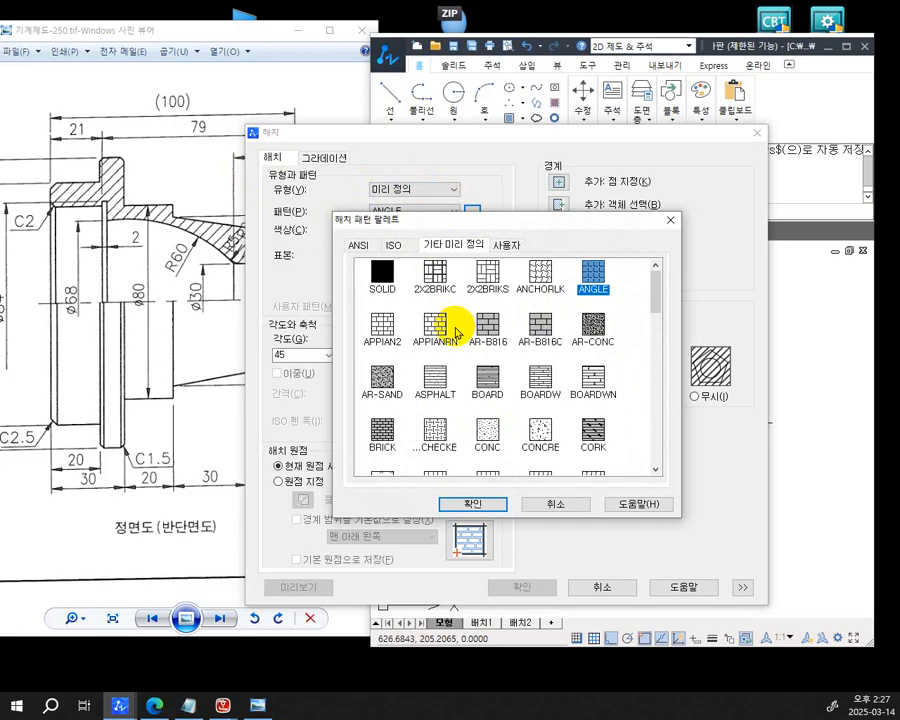
pyautogui.scroll(-10, 455, 332)
pyautogui.scroll(9, 452, 336)
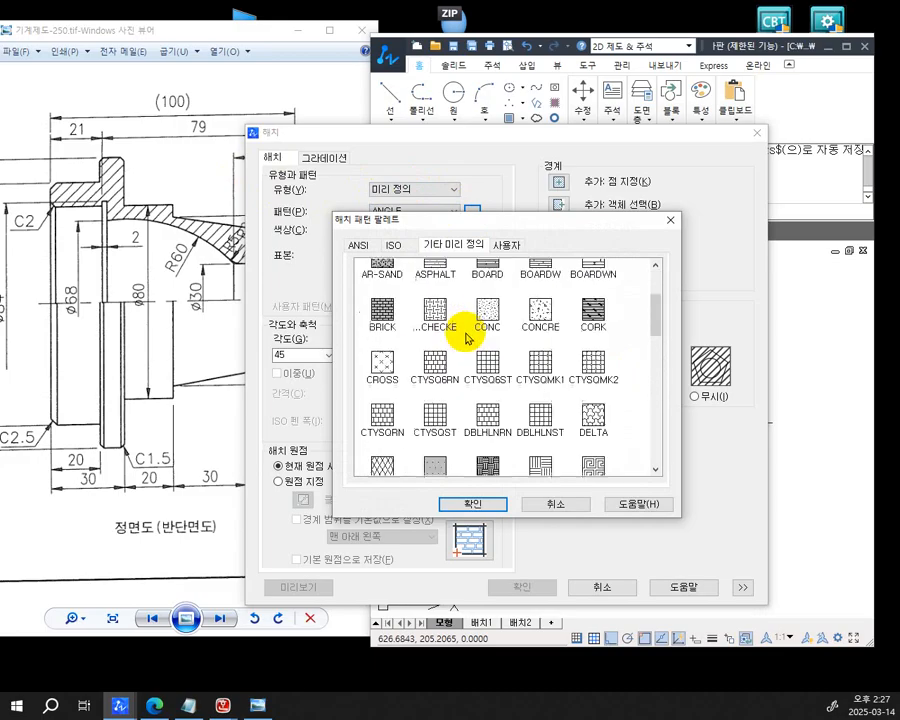
pyautogui.scroll(3, 466, 336)
pyautogui.click(560, 505)
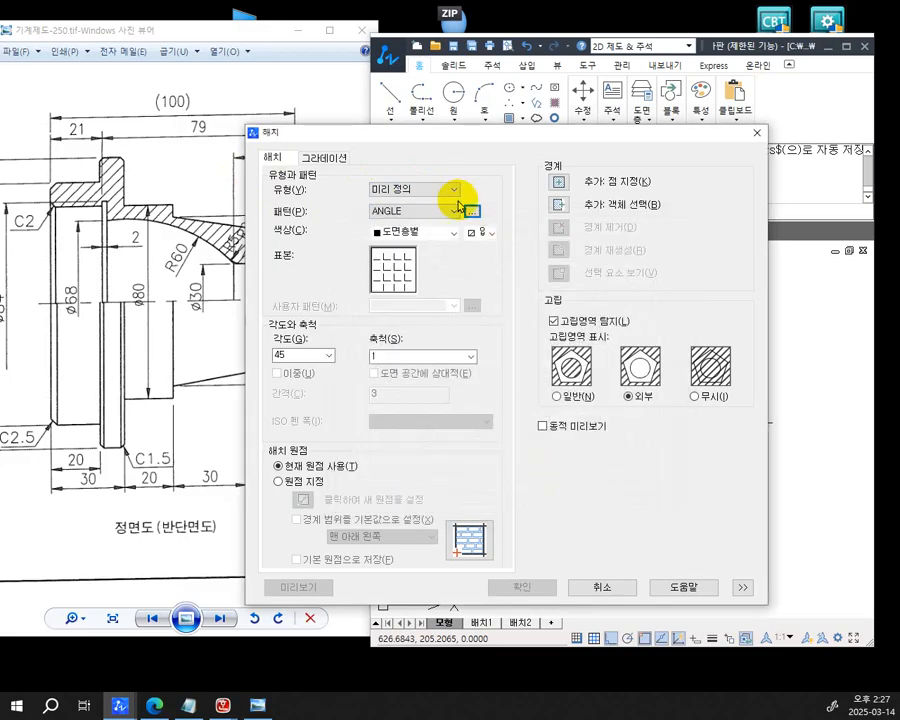
pyautogui.click(455, 189)
pyautogui.click(406, 212)
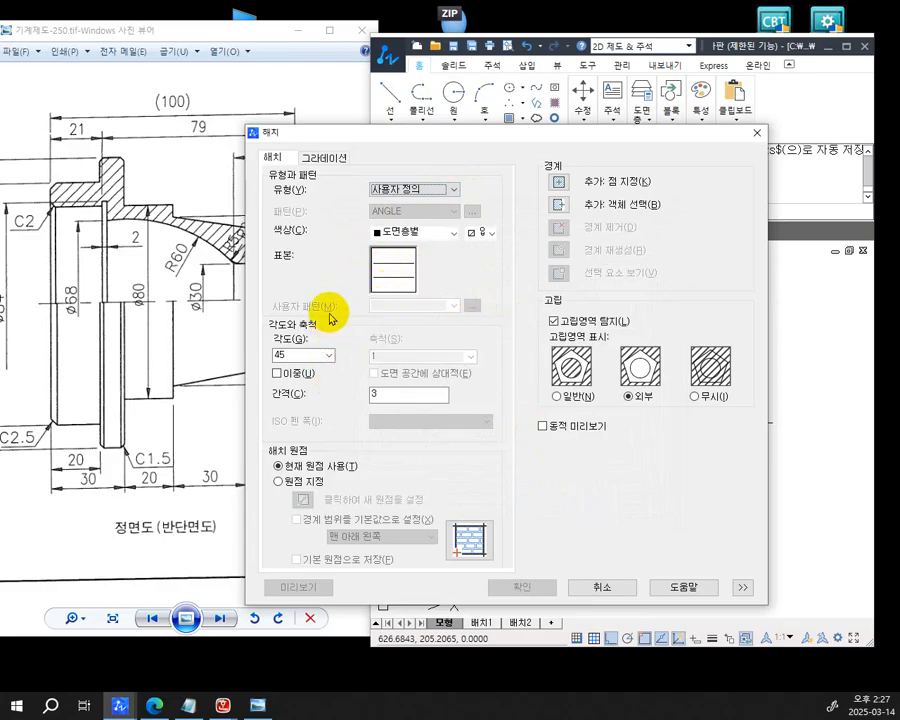
# Hatch the cut area in the upper half of the part with the user-defined line pattern at angle 45 and spacing 3
pyautogui.moveTo(309, 356); pyautogui.dragTo(180, 346)
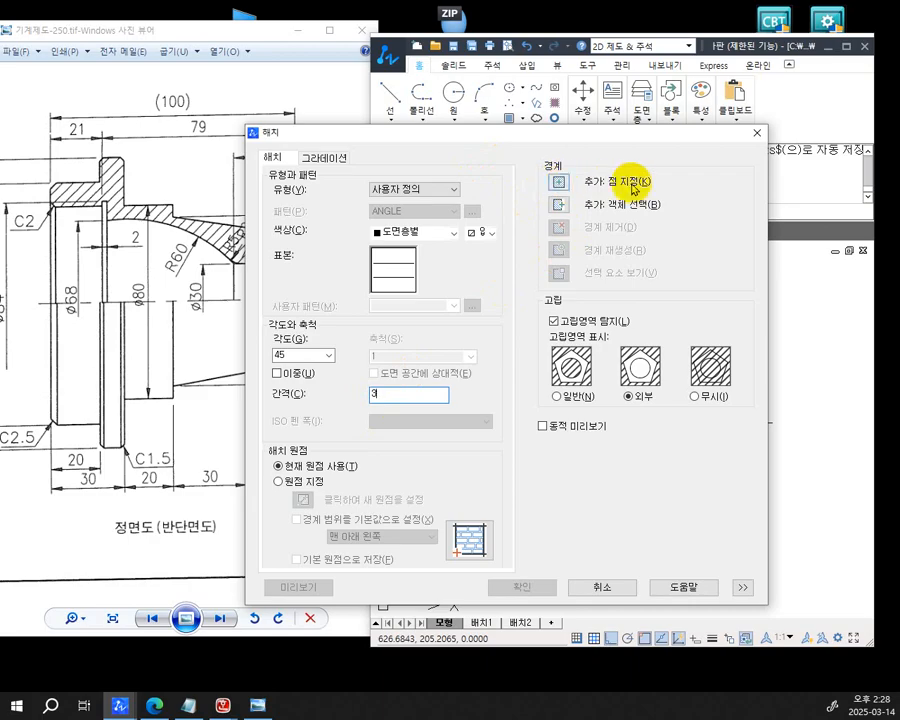
pyautogui.click(558, 182)
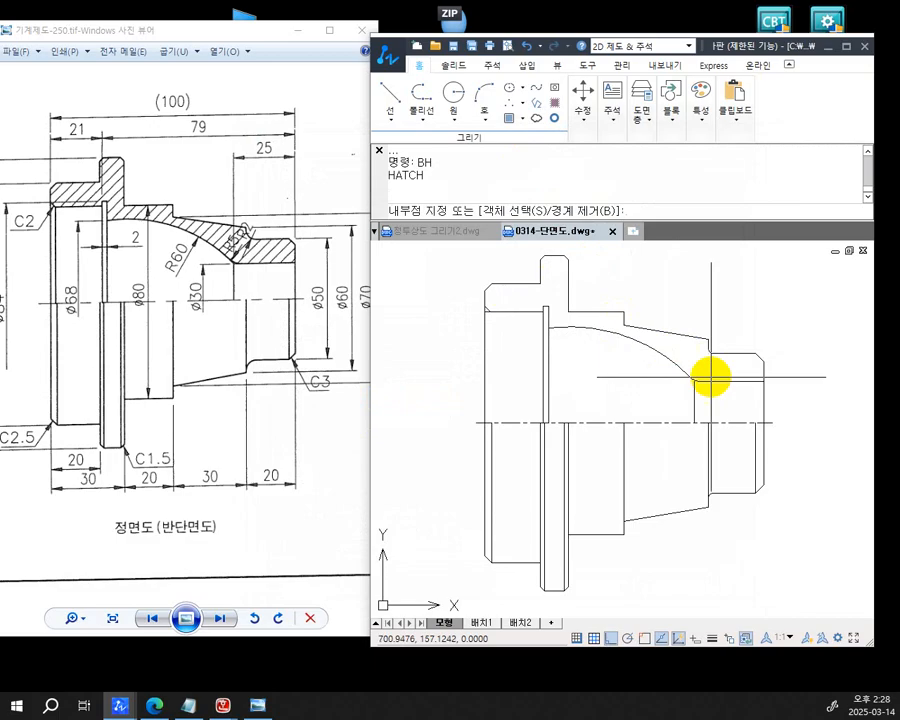
pyautogui.click(682, 350)
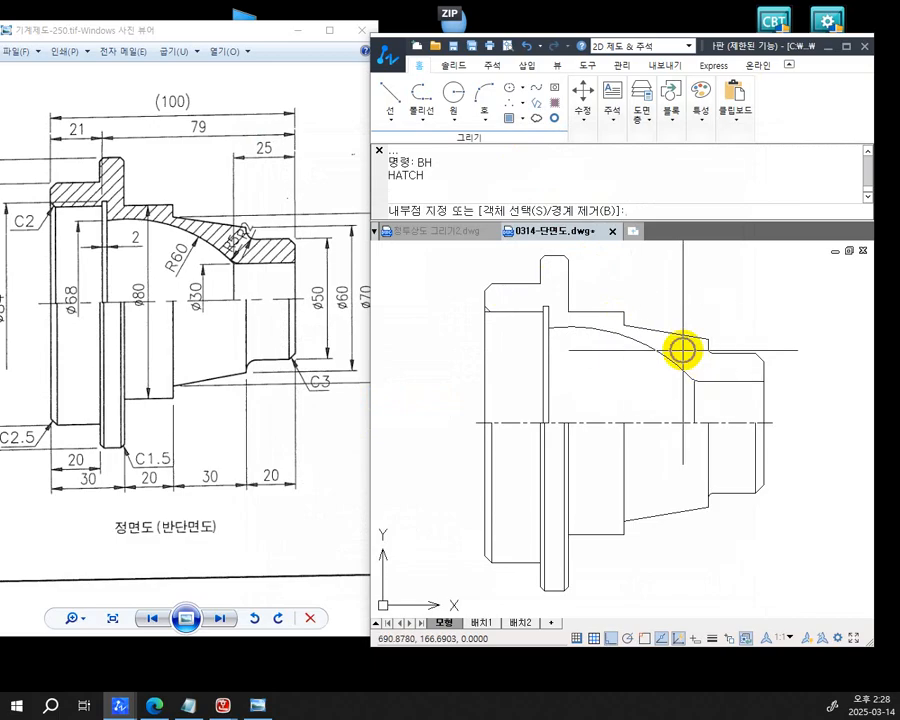
pyautogui.click(682, 350)
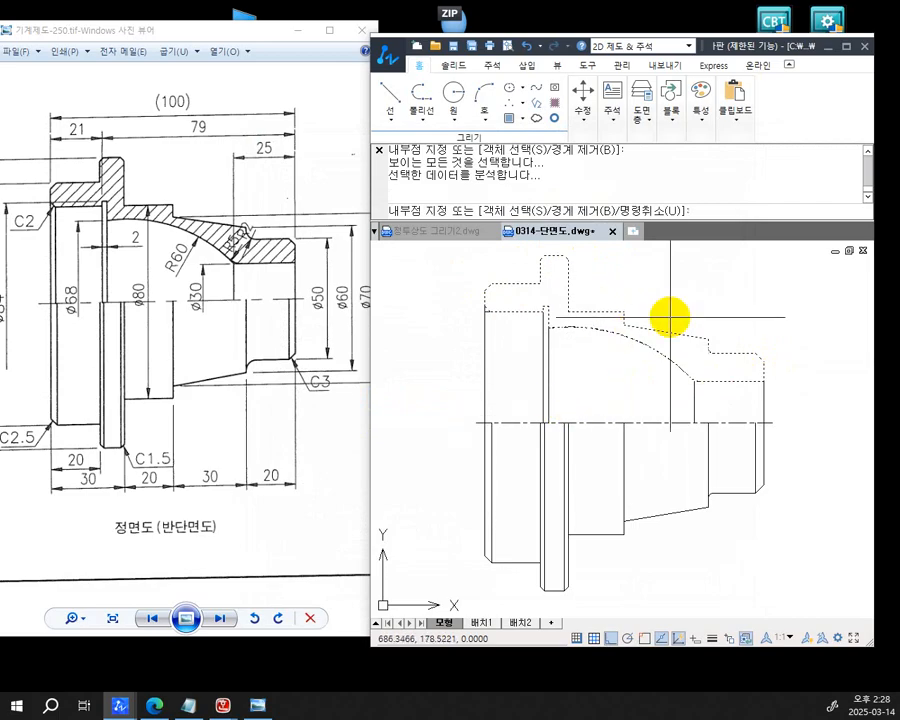
pyautogui.press('Return')
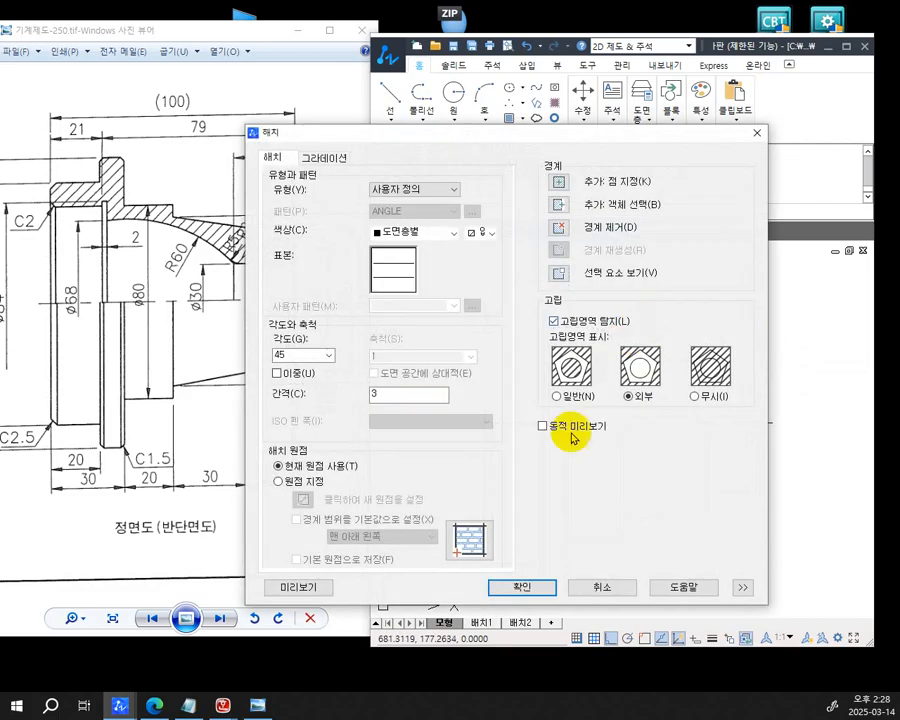
pyautogui.click(522, 588)
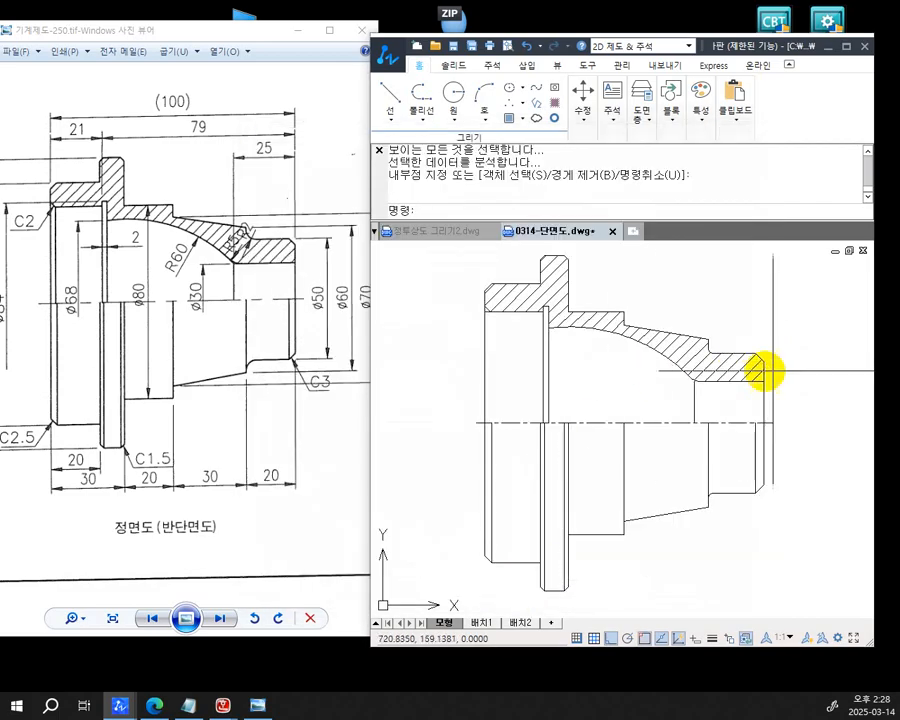
pyautogui.scroll(-2, 746, 375)
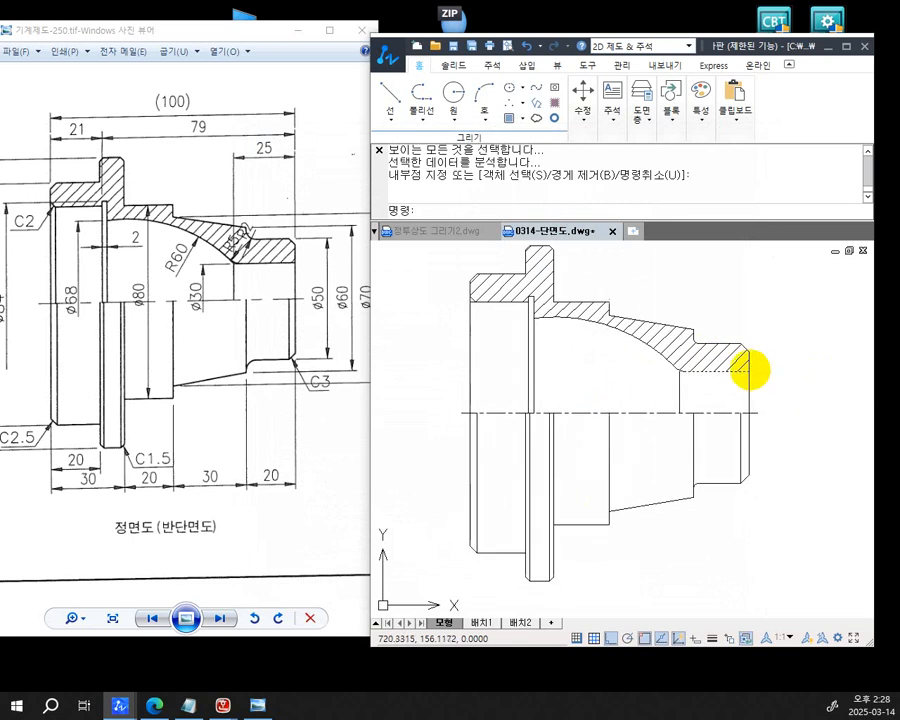